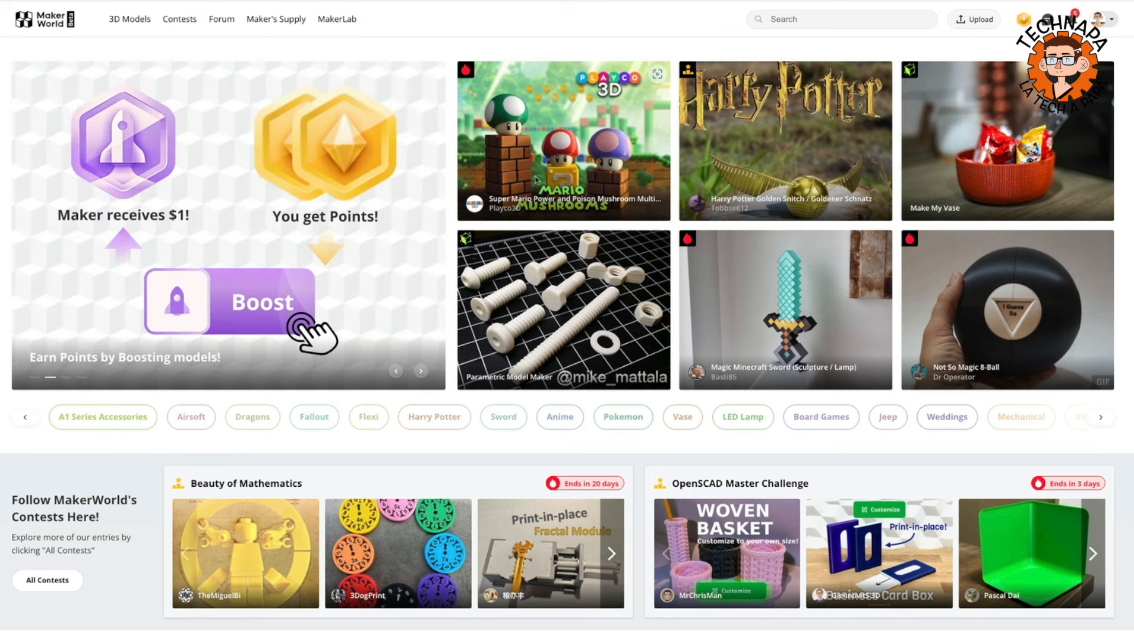
View the Super Mario mushroom model page and return to the MakerWorld home page
{"action": "left_click", "coordinate": [554, 160]}
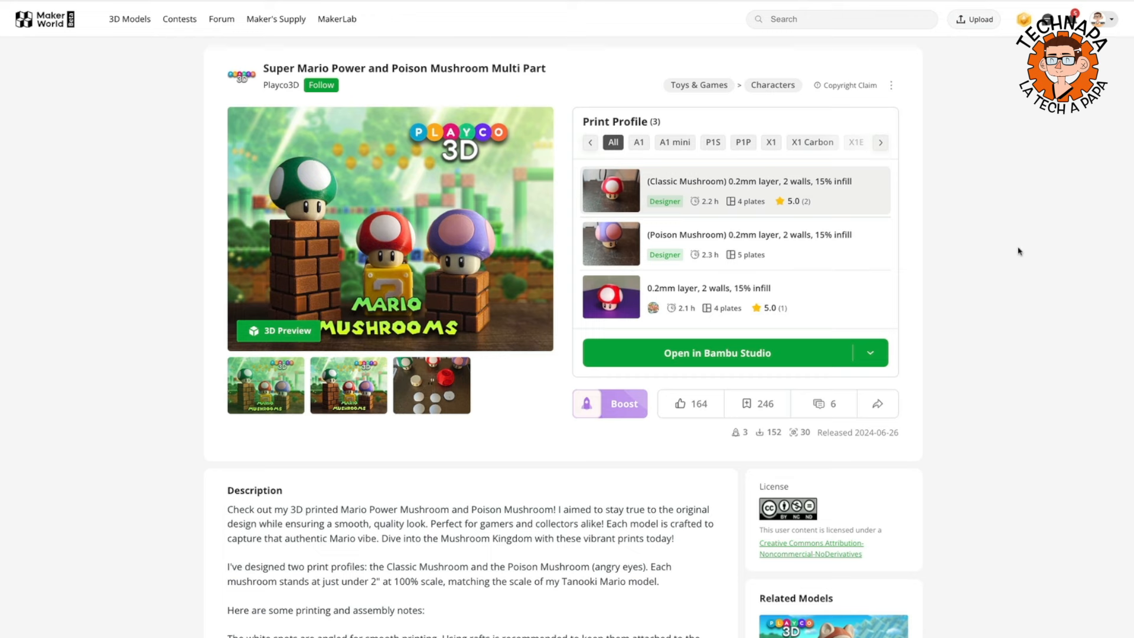
{"action": "left_click", "coordinate": [22, 19]}
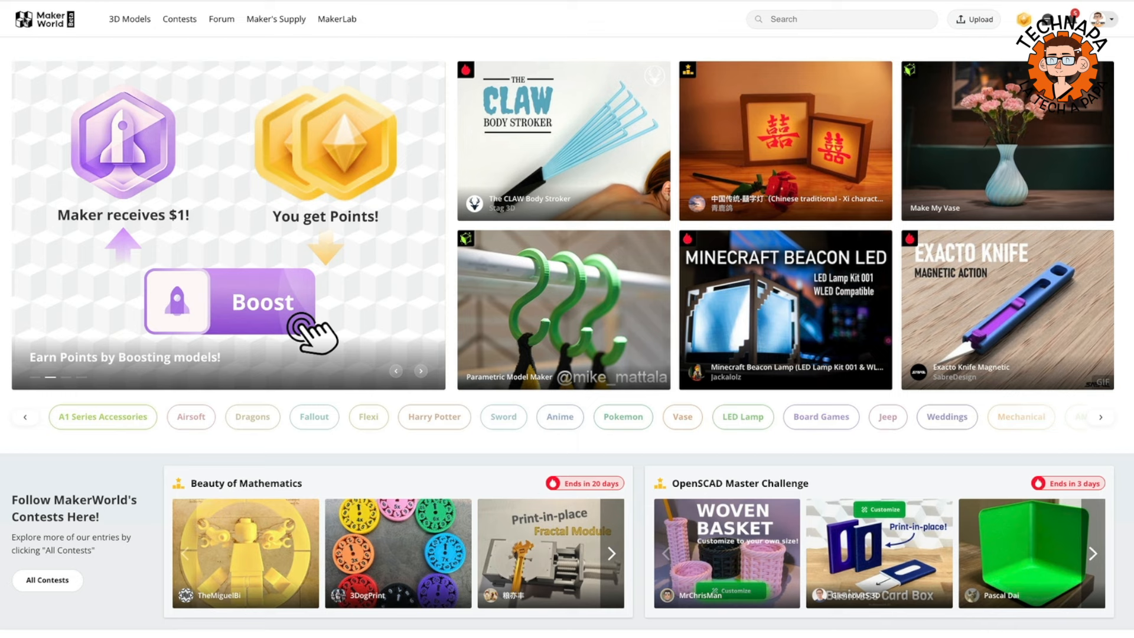
Open MakerLab and look over its modeling tools and experiments
{"action": "left_click", "coordinate": [334, 20]}
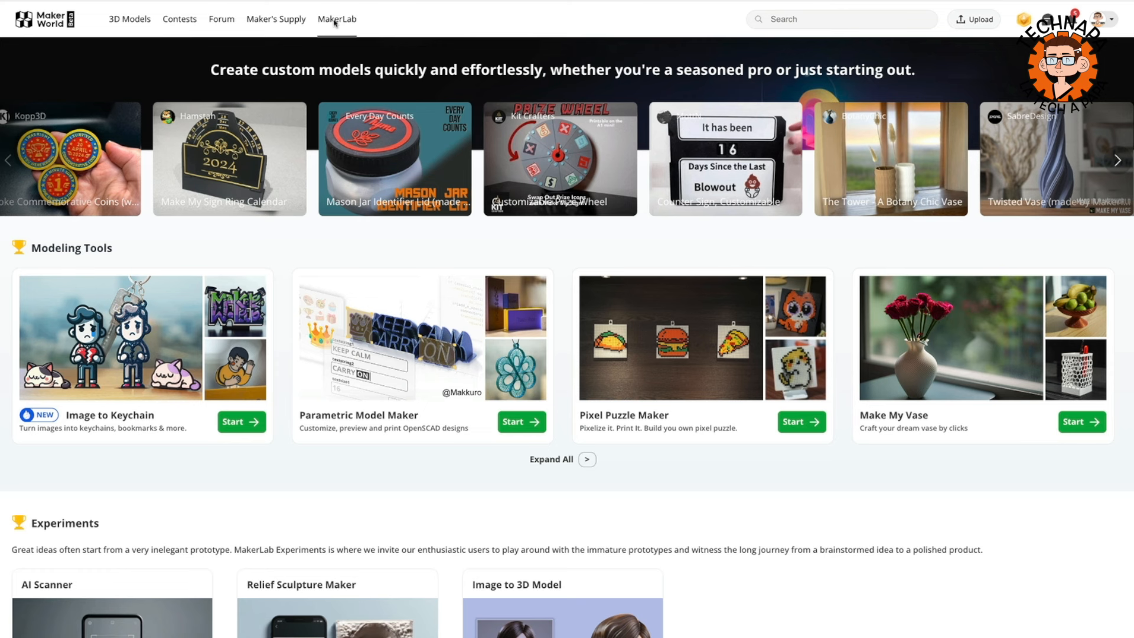
{"action": "mouse_move", "coordinate": [219, 109]}
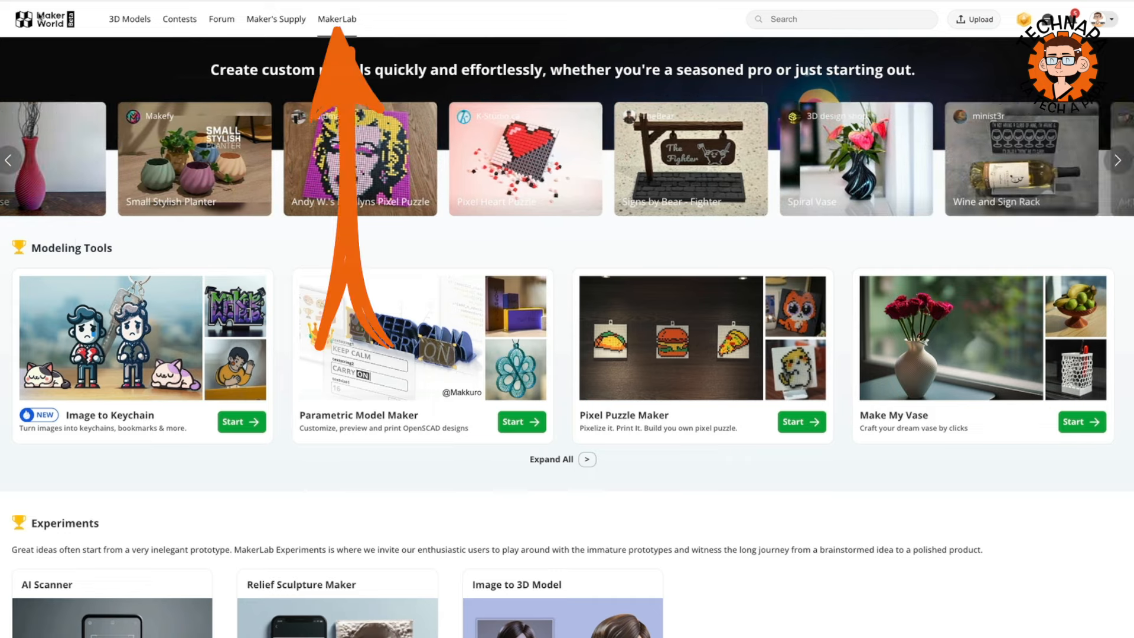
{"action": "scroll", "coordinate": [858, 168], "scroll_direction": "down", "scroll_amount": 3}
{"action": "scroll", "coordinate": [856, 169], "scroll_direction": "up", "scroll_amount": 3}
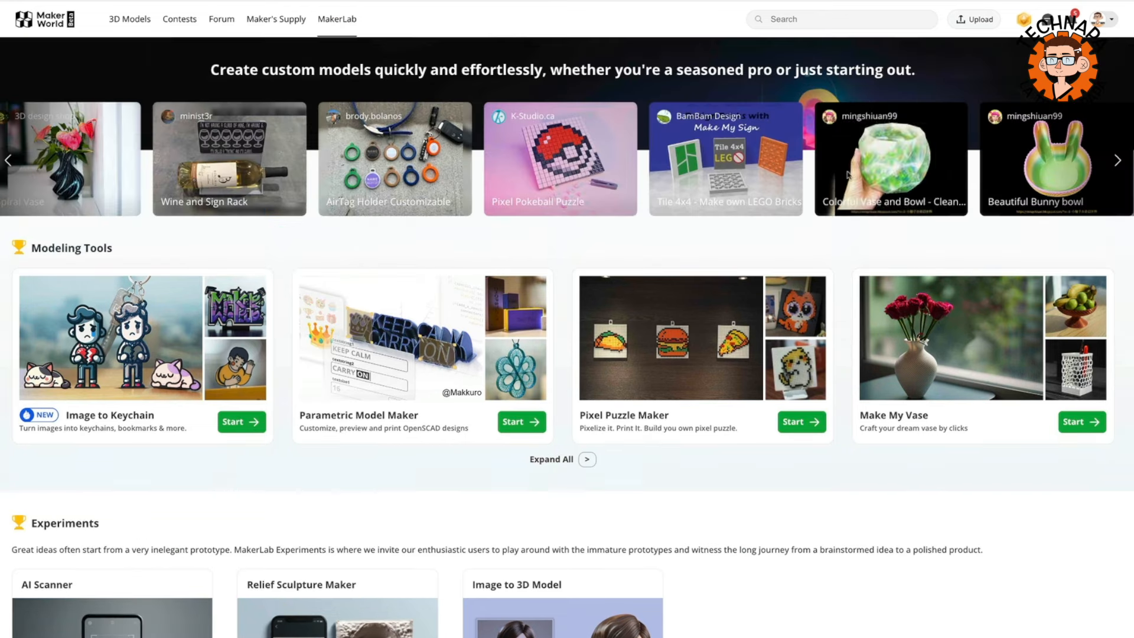
{"action": "left_click", "coordinate": [1112, 21]}
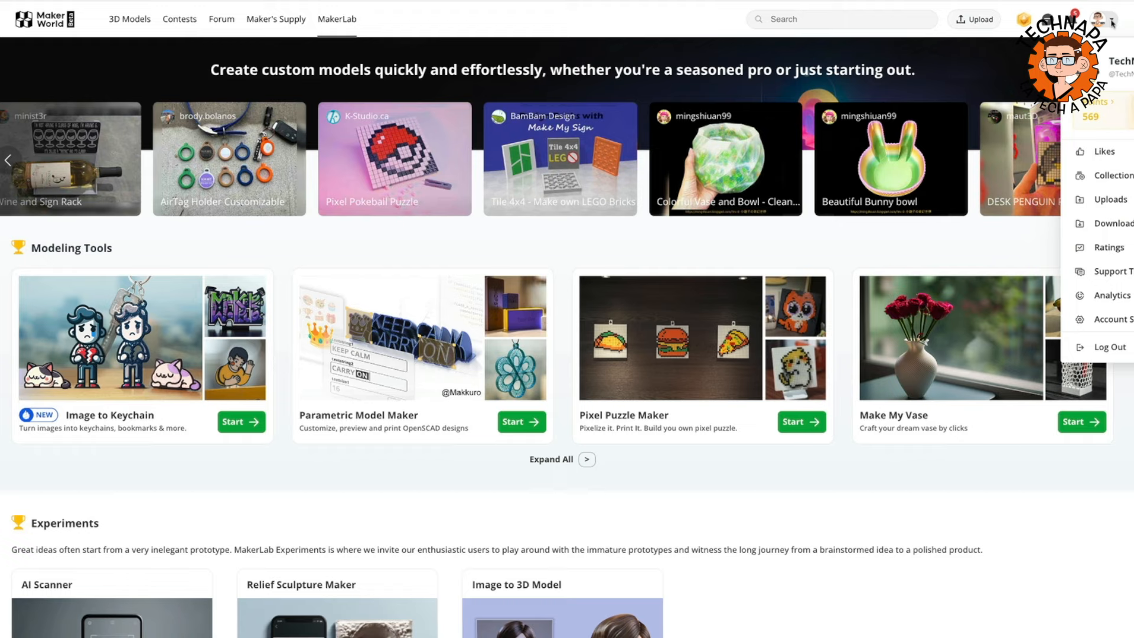
{"action": "scroll", "coordinate": [531, 338], "scroll_direction": "down", "scroll_amount": 3}
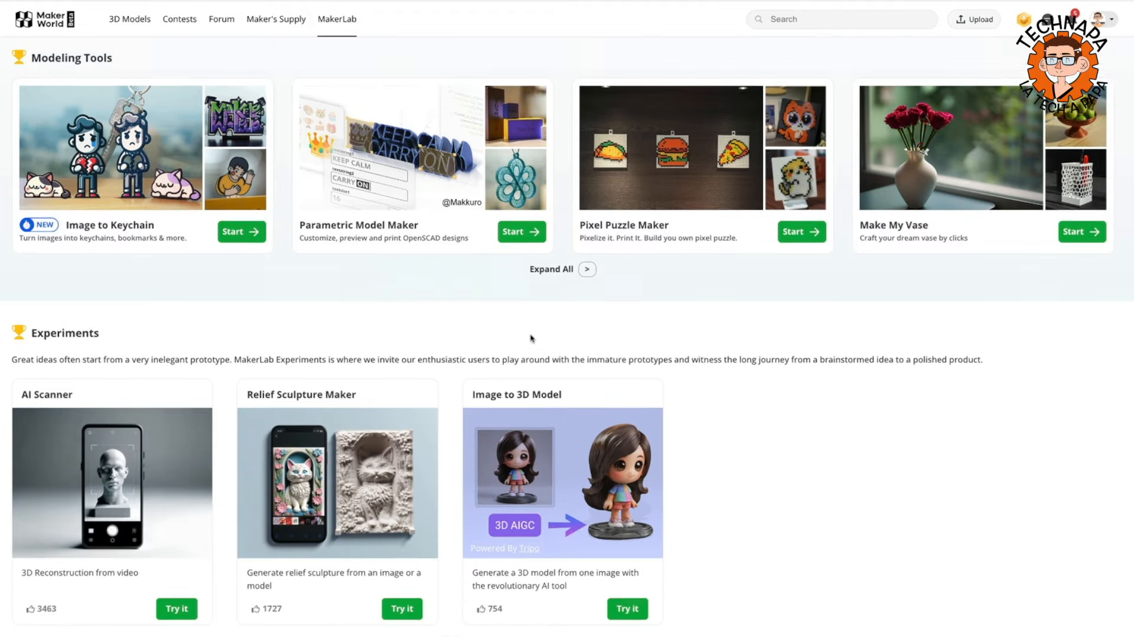
{"action": "scroll", "coordinate": [531, 338], "scroll_direction": "up", "scroll_amount": 2}
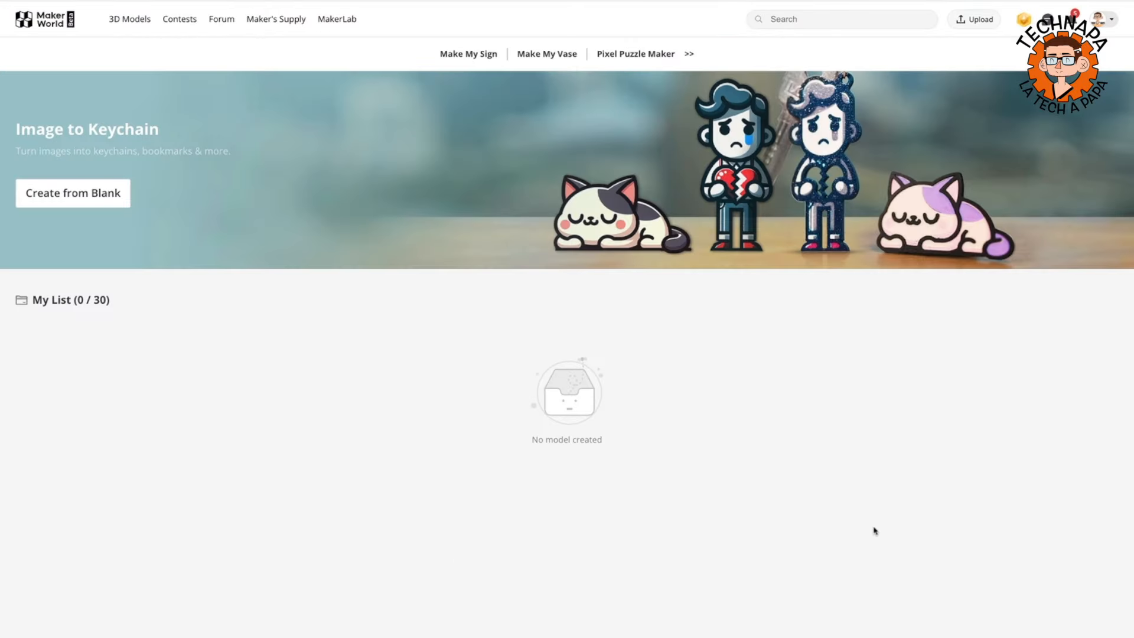
Create a blank Image to Keychain project, browse the example images and upload the TECHNAPA logo image
{"action": "left_click", "coordinate": [75, 196]}
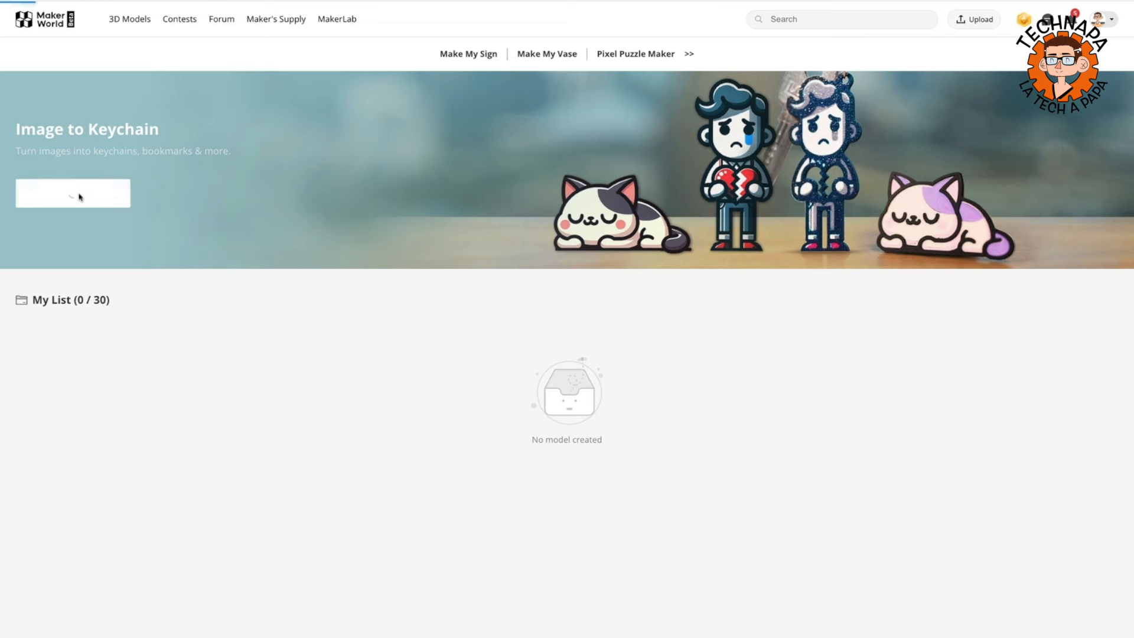
{"action": "scroll", "coordinate": [23, 296], "scroll_direction": "down", "scroll_amount": 15}
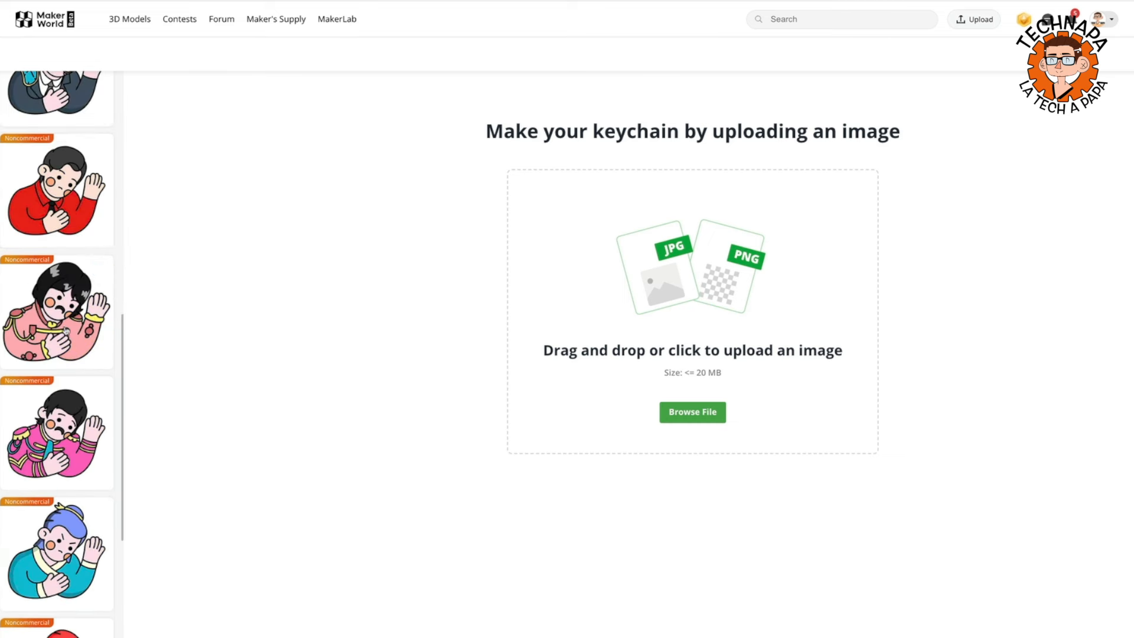
{"action": "scroll", "coordinate": [57, 341], "scroll_direction": "up", "scroll_amount": 15}
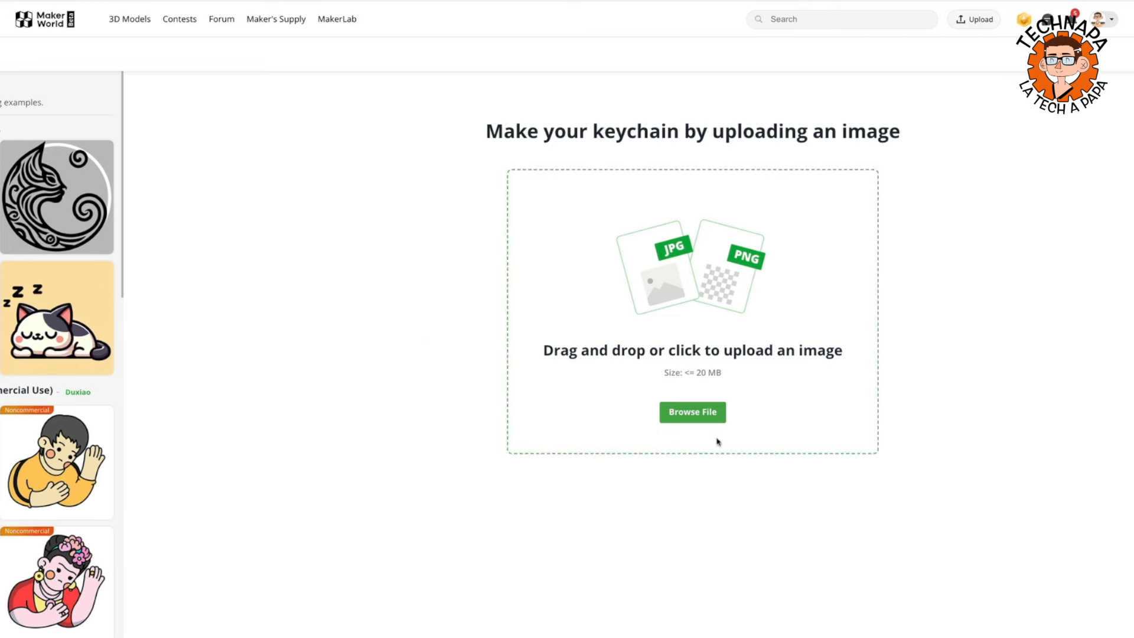
{"action": "left_click", "coordinate": [684, 412]}
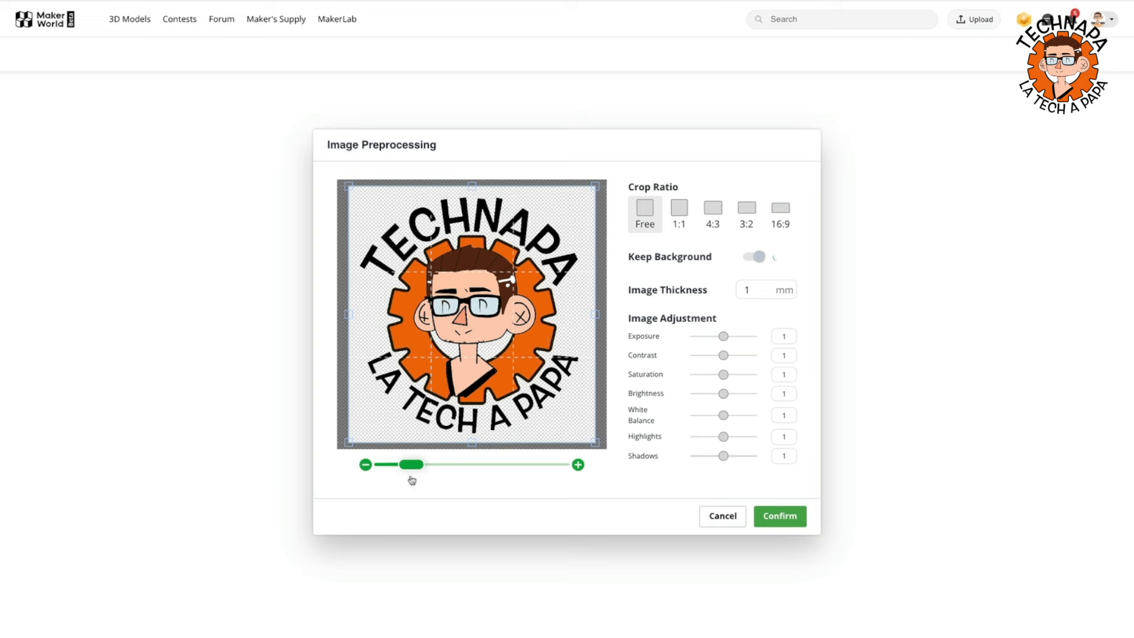
Scale the logo down slightly in the crop frame, leave the image thickness at 1 mm and confirm the preprocessing
{"action": "mouse_move", "coordinate": [412, 466]}
{"action": "left_mouse_down"}
{"action": "mouse_move", "coordinate": [453, 465]}
{"action": "mouse_move", "coordinate": [408, 465]}
{"action": "left_mouse_up"}
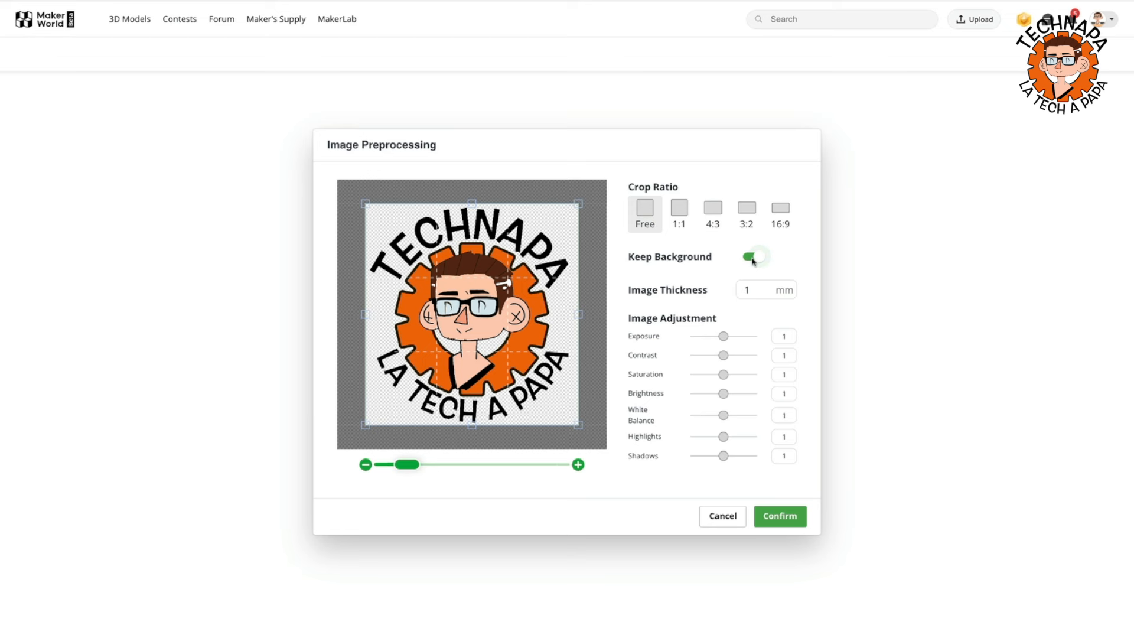
{"action": "left_click_drag", "start_coordinate": [761, 291], "coordinate": [742, 290]}
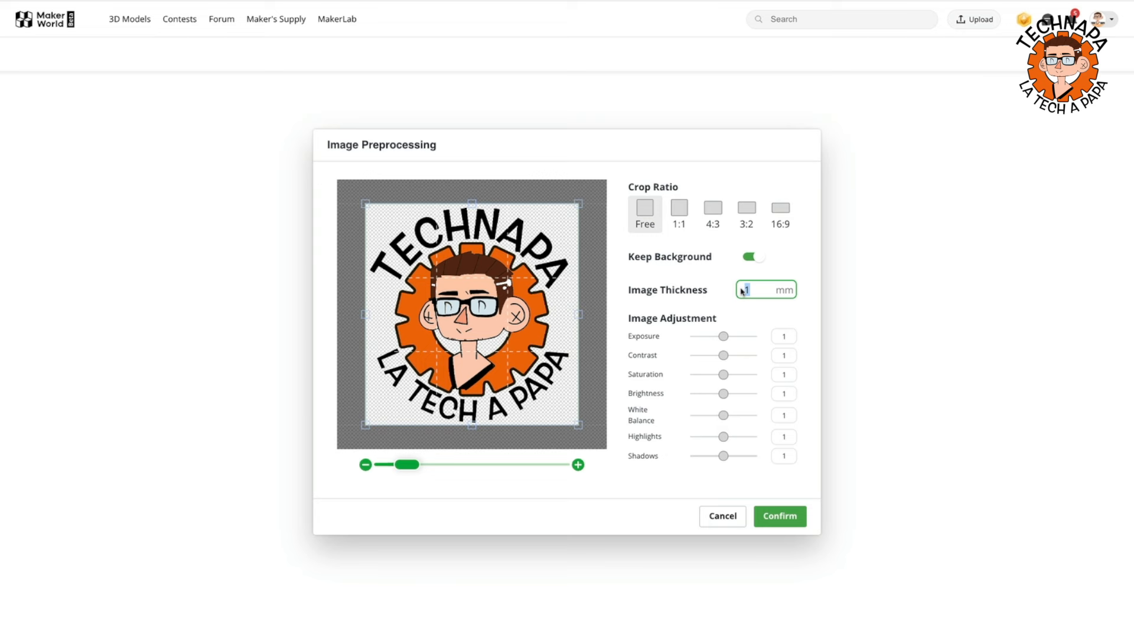
{"action": "left_click", "coordinate": [642, 492]}
{"action": "left_click", "coordinate": [777, 518]}
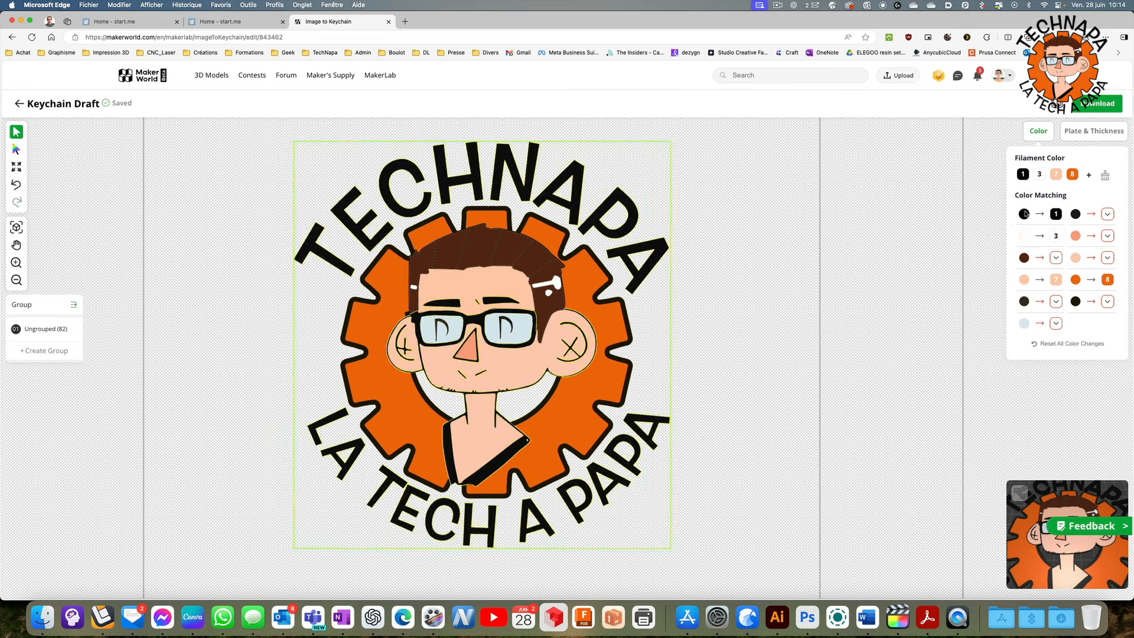
Match the second black shade to filament 1 and the salmon nose color to filament 7
{"action": "mouse_move", "coordinate": [1057, 218]}
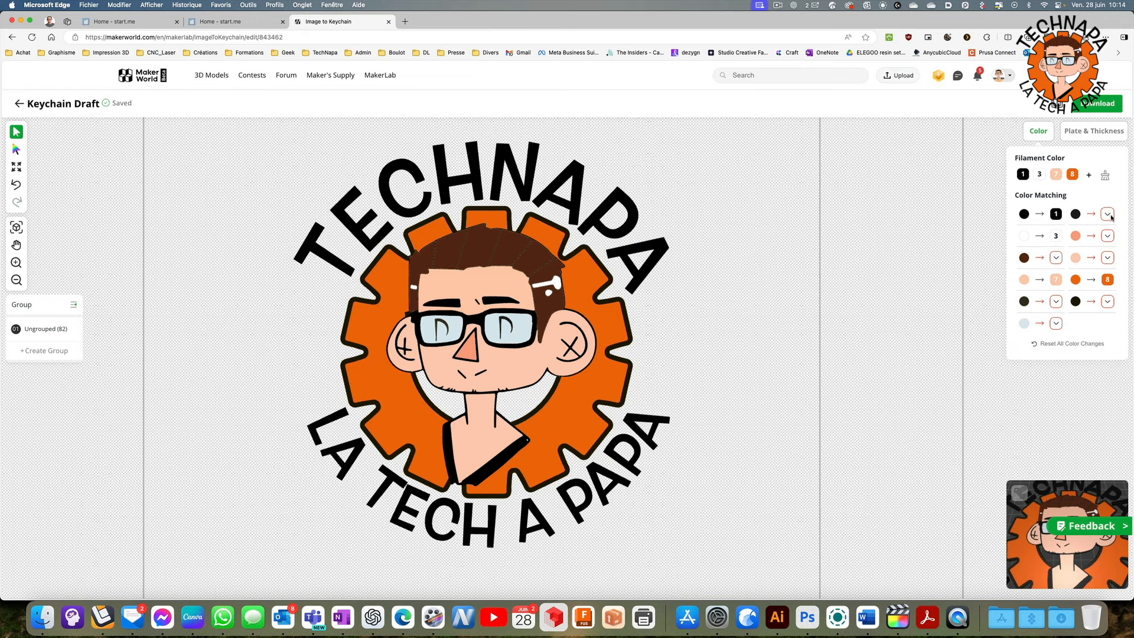
{"action": "mouse_move", "coordinate": [1110, 216]}
{"action": "left_click", "coordinate": [1036, 239]}
{"action": "mouse_move", "coordinate": [1055, 238]}
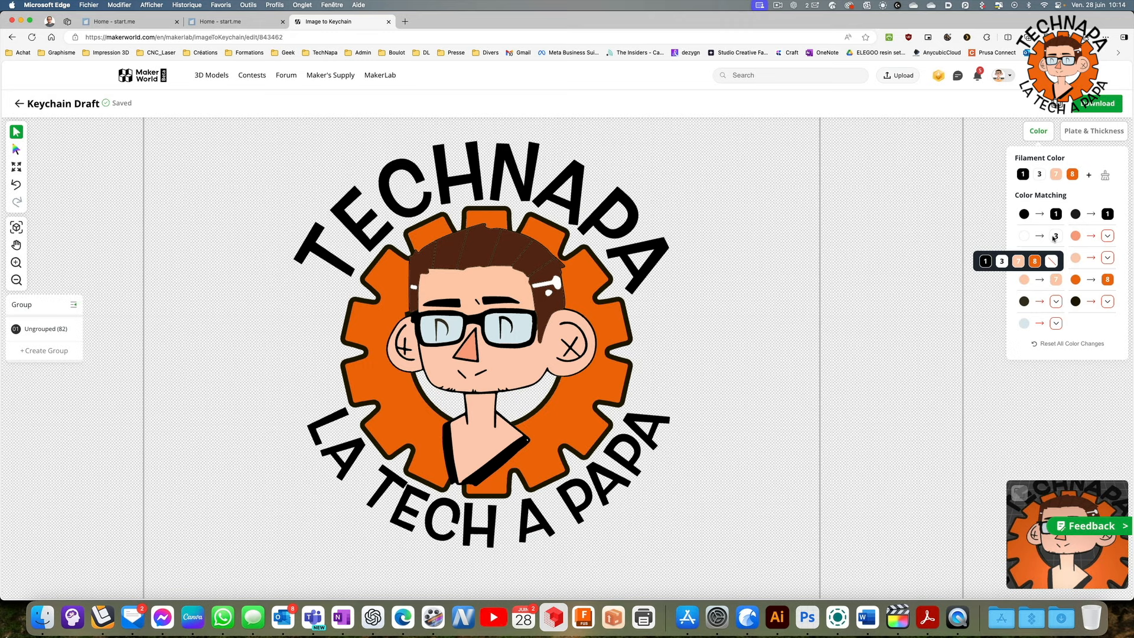
{"action": "mouse_move", "coordinate": [1109, 236]}
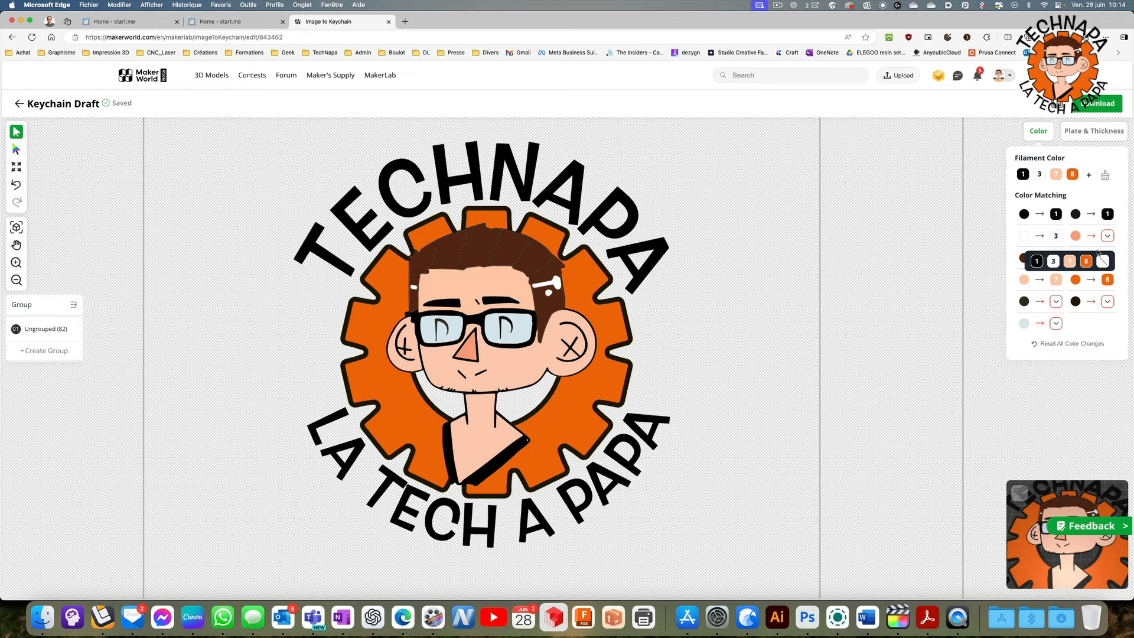
{"action": "left_click", "coordinate": [1069, 262]}
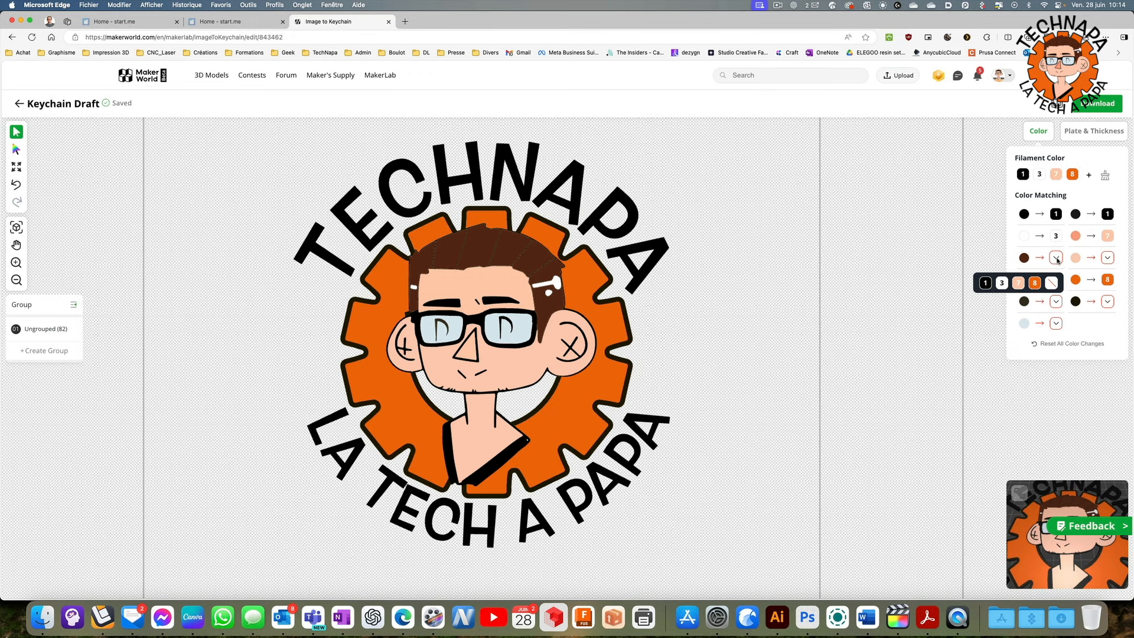
Match the brown hair color to filament 1 and the unmatched peach skin shade to filament 7
{"action": "left_click", "coordinate": [1056, 258]}
{"action": "left_click", "coordinate": [986, 283]}
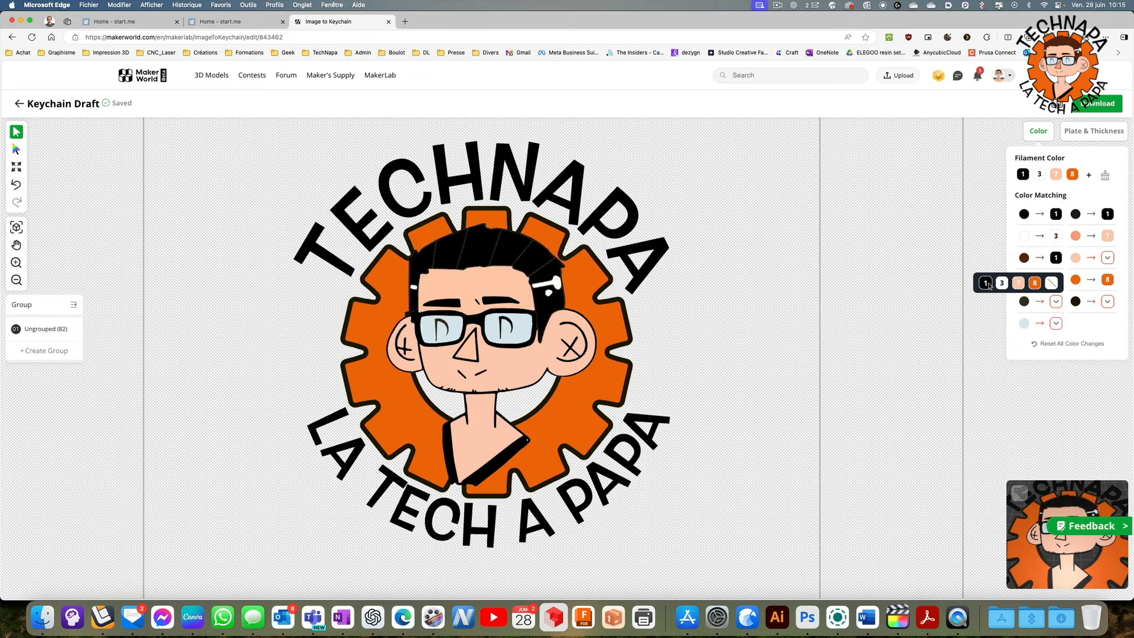
{"action": "left_click", "coordinate": [1107, 257]}
{"action": "left_click", "coordinate": [1070, 284]}
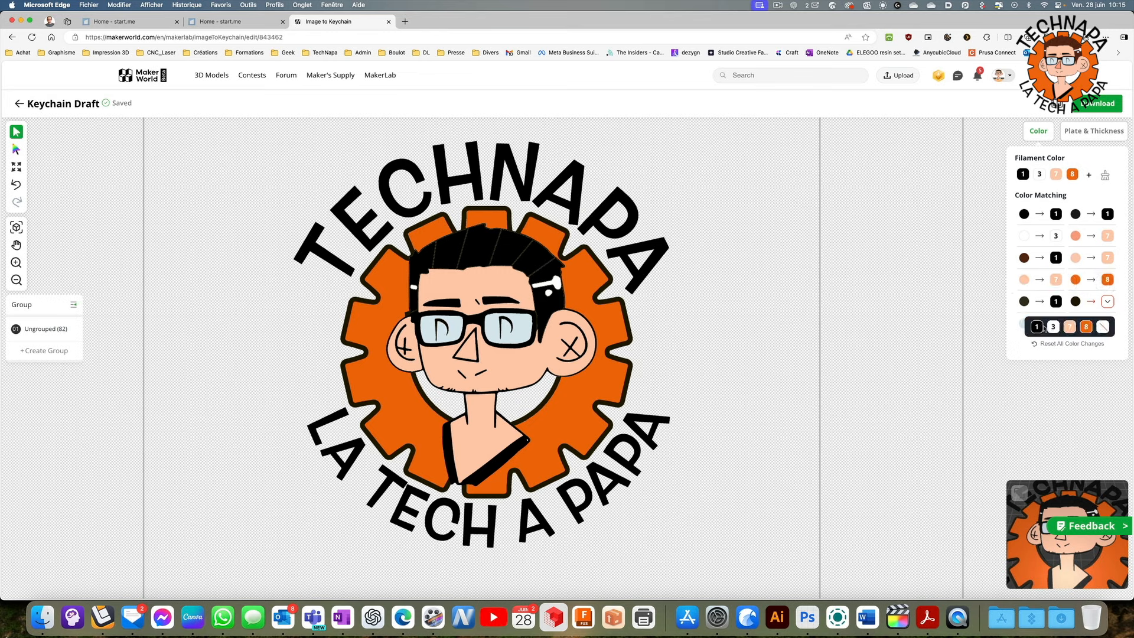
Match the remaining near-black shade to filament 1 and the light blue lens color to filament 3
{"action": "left_click", "coordinate": [1038, 327]}
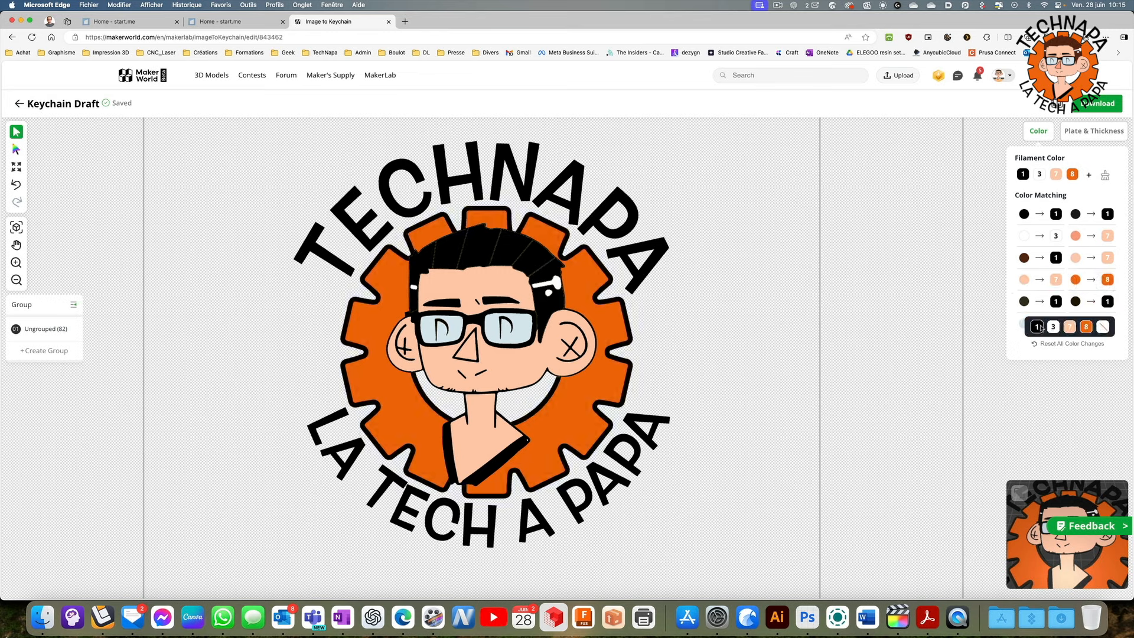
{"action": "left_click", "coordinate": [1056, 323]}
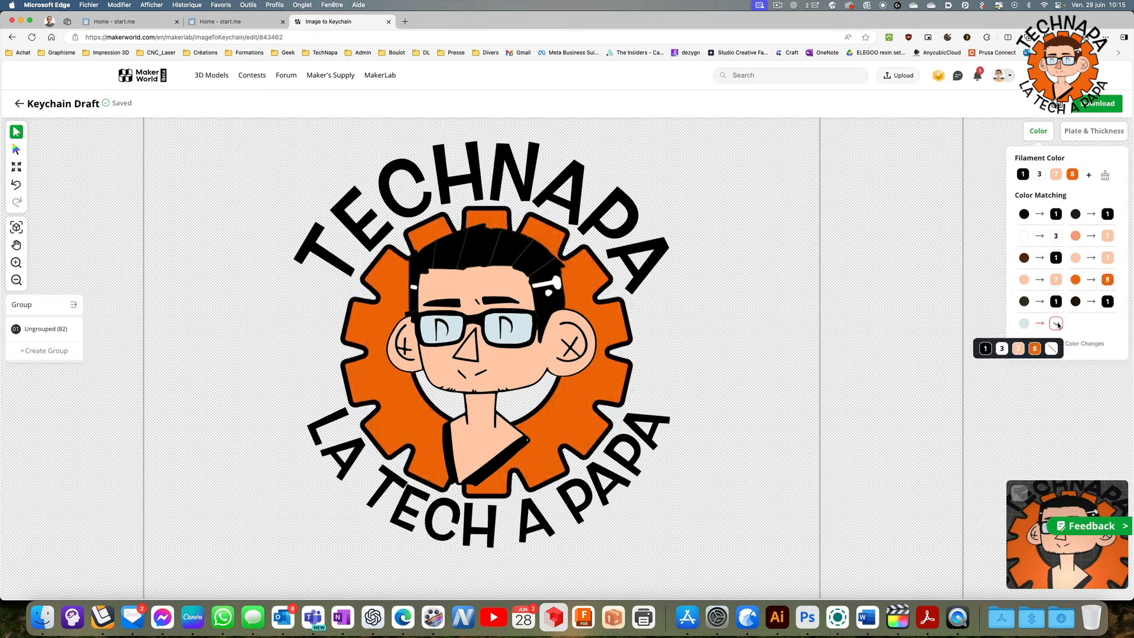
{"action": "left_click", "coordinate": [1002, 349]}
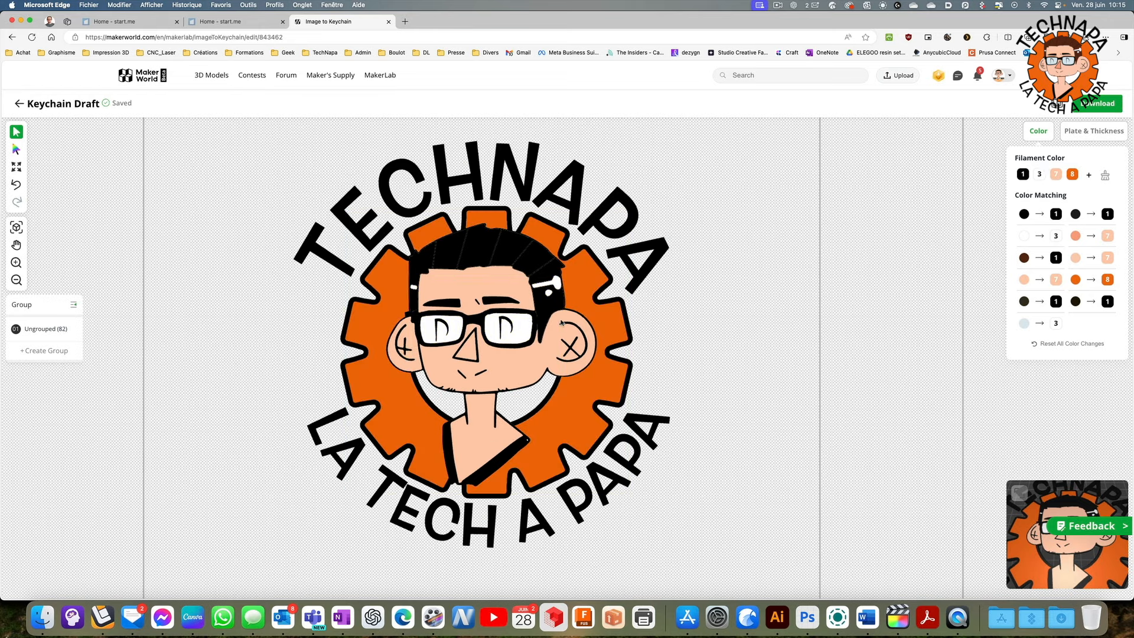
Review the plate types and enable a Hook attachment on the Default plate
{"action": "left_click", "coordinate": [1079, 133]}
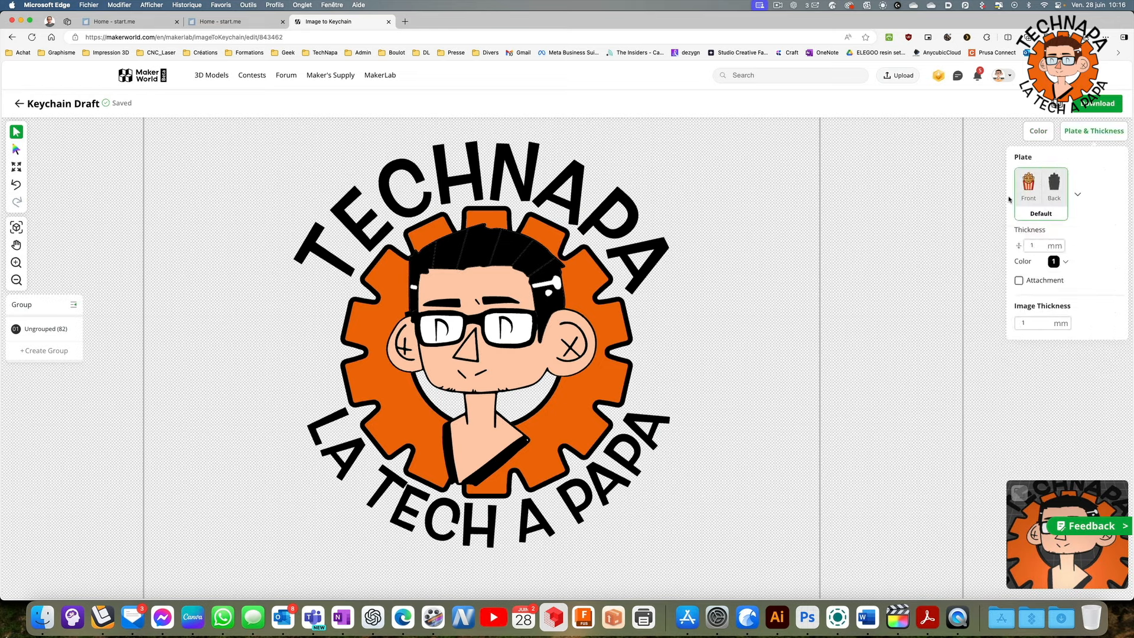
{"action": "mouse_move", "coordinate": [1078, 196]}
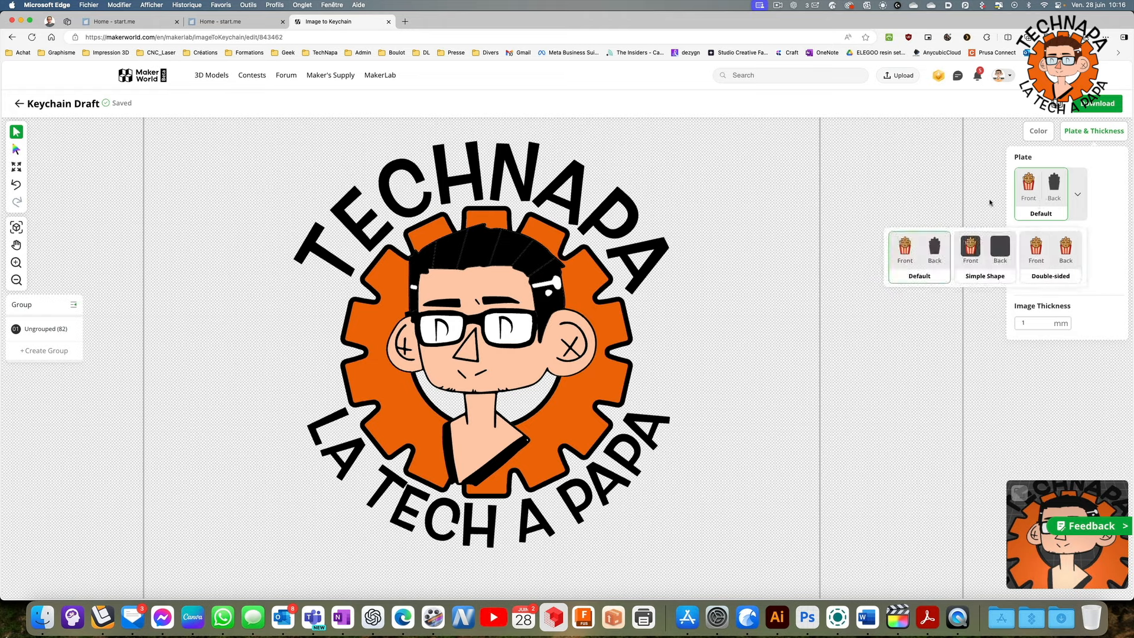
{"action": "left_click", "coordinate": [1019, 281]}
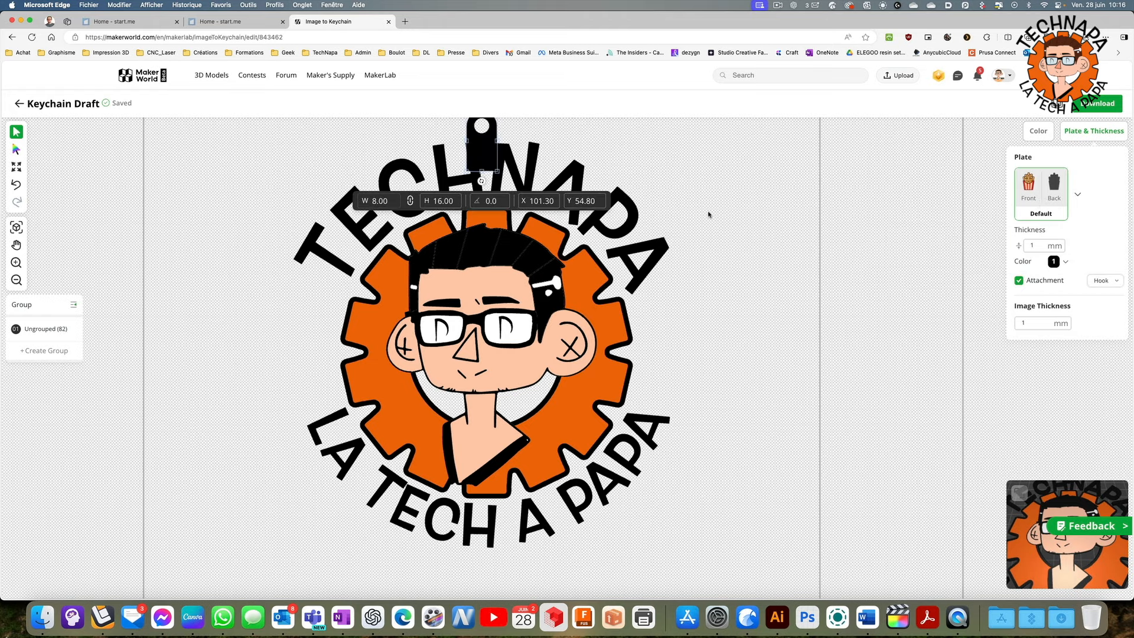
Try a widened circular Simple Shape plate and the Double-sided plate behind the logo
{"action": "scroll", "coordinate": [710, 214], "scroll_direction": "down", "scroll_amount": 3}
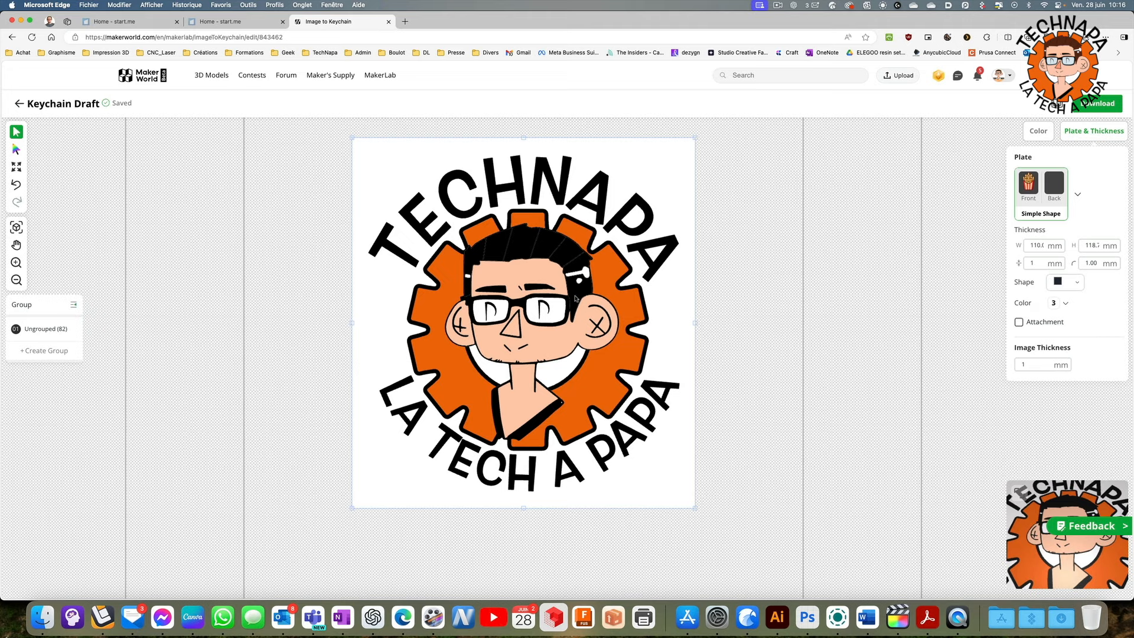
{"action": "left_click", "coordinate": [1070, 283]}
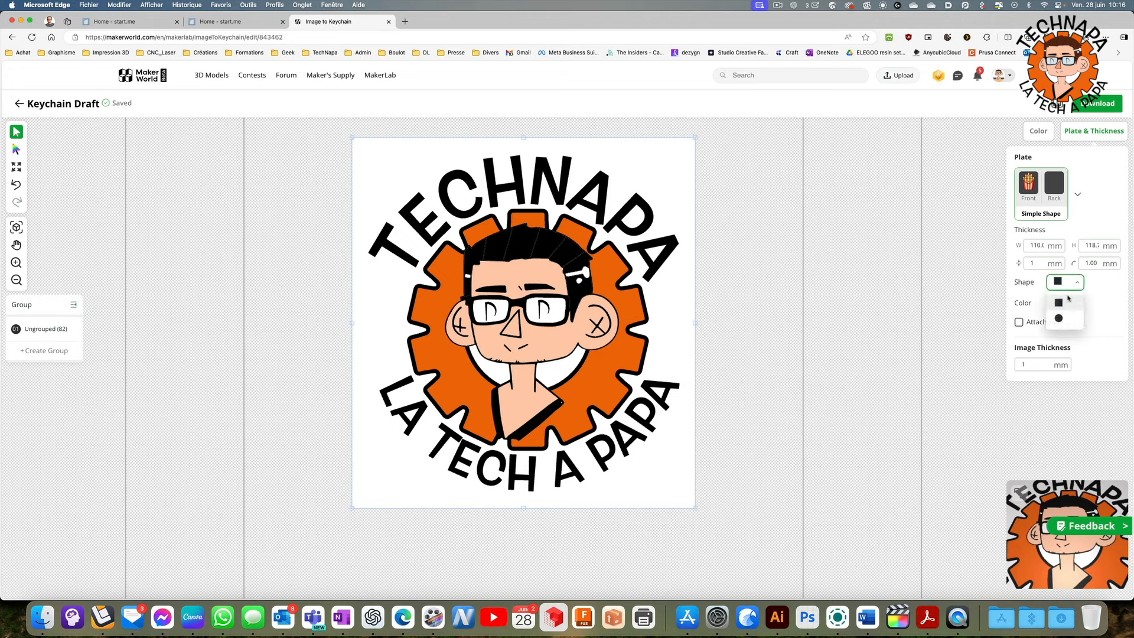
{"action": "left_click", "coordinate": [1058, 319]}
{"action": "mouse_move", "coordinate": [695, 324]}
{"action": "left_mouse_down"}
{"action": "mouse_move", "coordinate": [711, 325]}
{"action": "mouse_move", "coordinate": [679, 335]}
{"action": "left_mouse_up"}
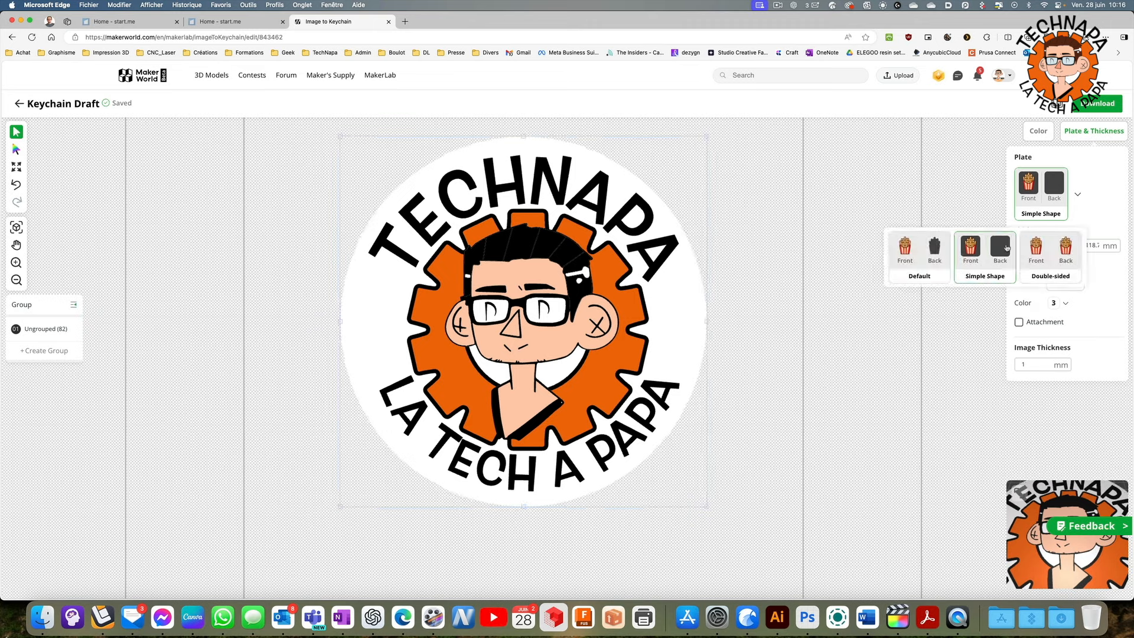
{"action": "left_click", "coordinate": [1046, 257]}
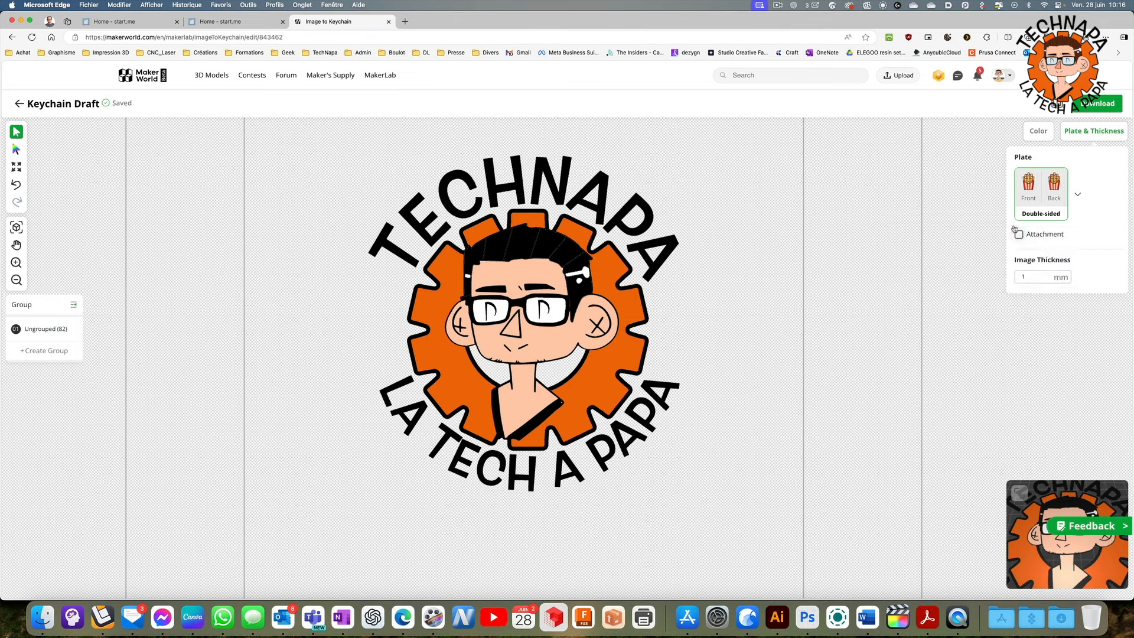
Set the plate to Simple Shape with a circular outline and widen it to about 115 mm
{"action": "left_click", "coordinate": [1058, 195]}
{"action": "left_click", "coordinate": [990, 252]}
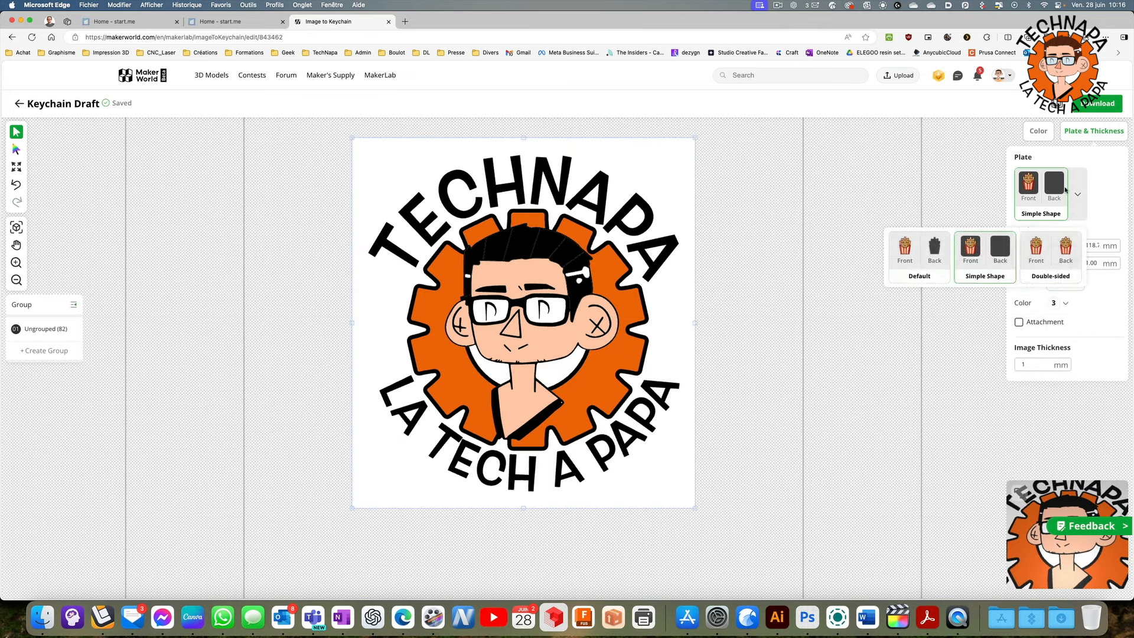
{"action": "left_click", "coordinate": [1075, 284]}
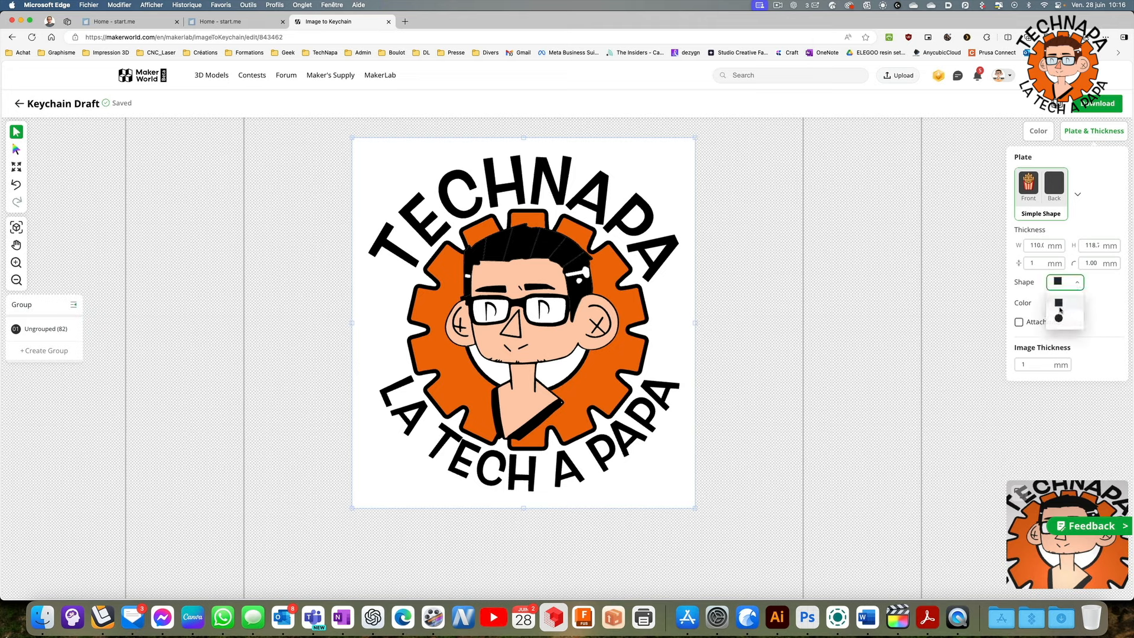
{"action": "left_click", "coordinate": [1056, 316]}
{"action": "left_click_drag", "start_coordinate": [702, 324], "coordinate": [704, 322]}
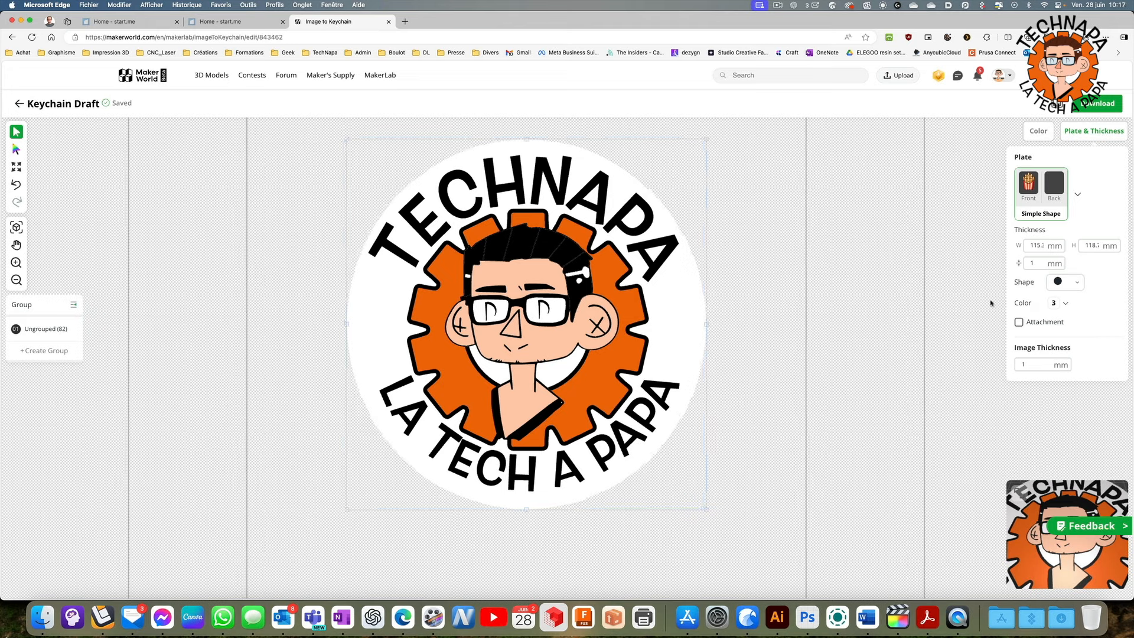
Enable a Hook attachment on the round plate and move it up to overlap the plate's top edge
{"action": "left_click", "coordinate": [1019, 322]}
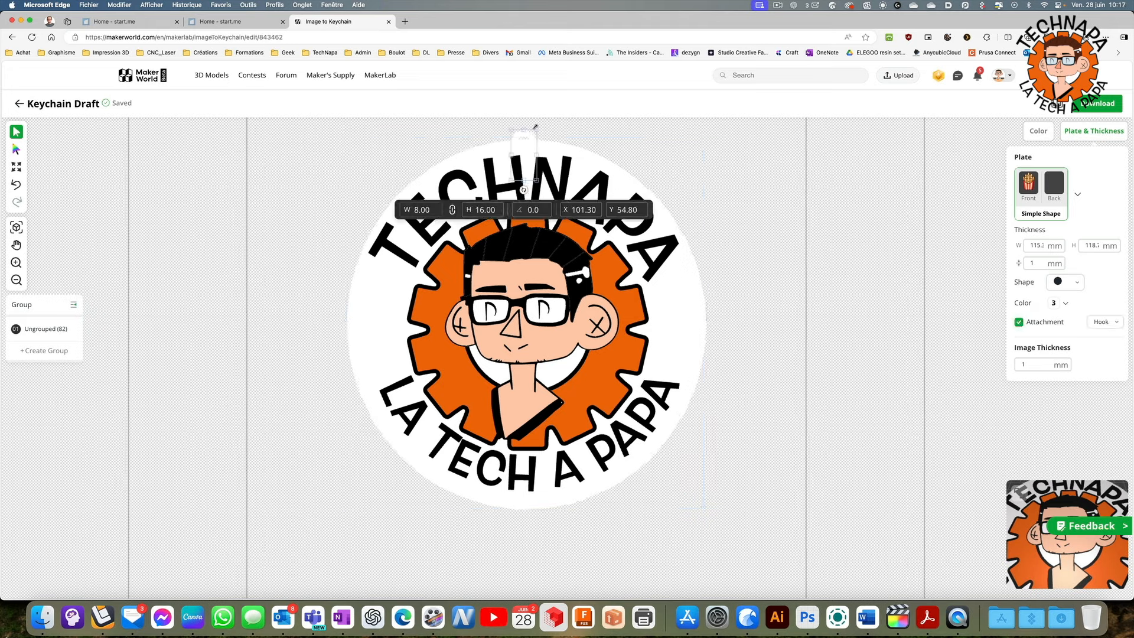
{"action": "left_click_drag", "start_coordinate": [532, 137], "coordinate": [532, 118]}
{"action": "scroll", "coordinate": [751, 195], "scroll_direction": "down", "scroll_amount": 3}
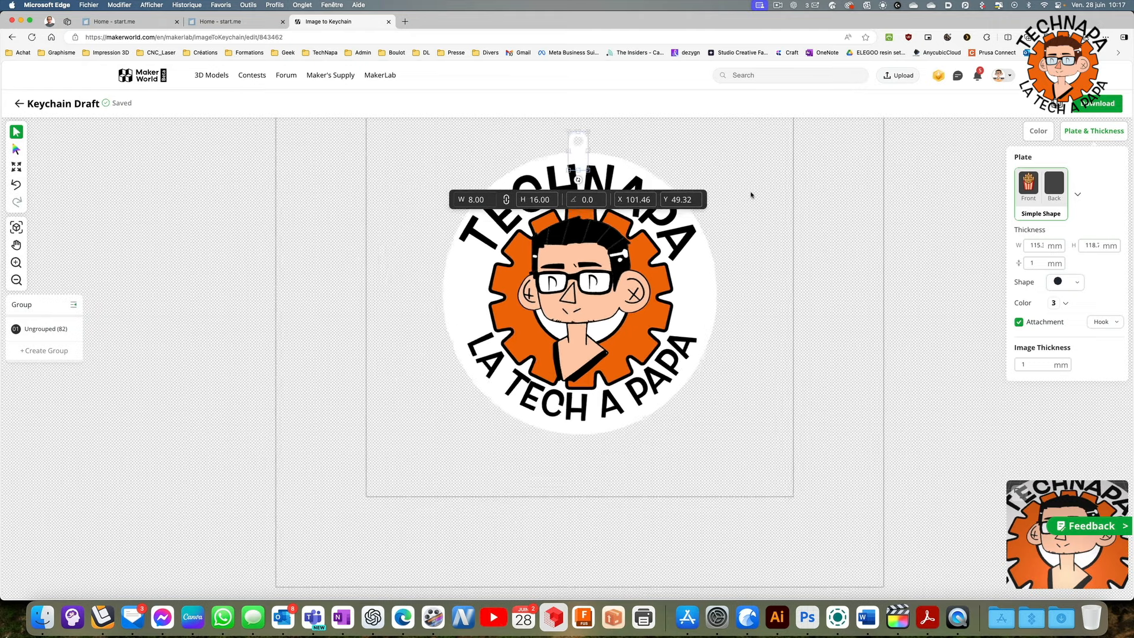
{"action": "scroll", "coordinate": [752, 195], "scroll_direction": "down", "scroll_amount": 2}
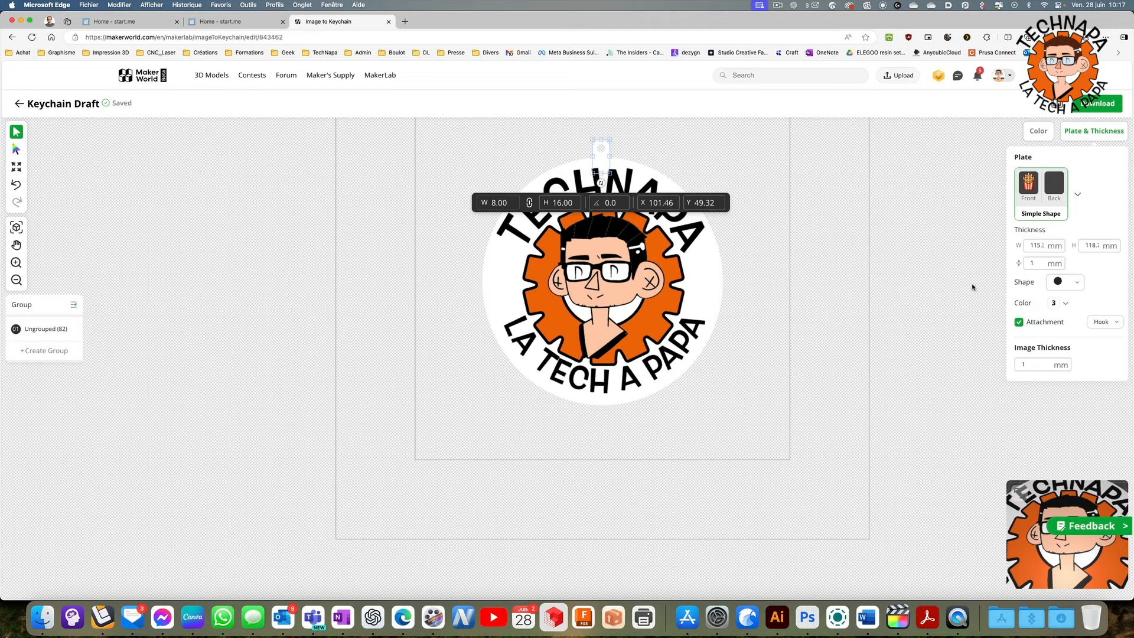
Try the Bookmark and Hole attachment types on the round plate
{"action": "left_click", "coordinate": [1102, 322]}
{"action": "left_click", "coordinate": [1103, 354]}
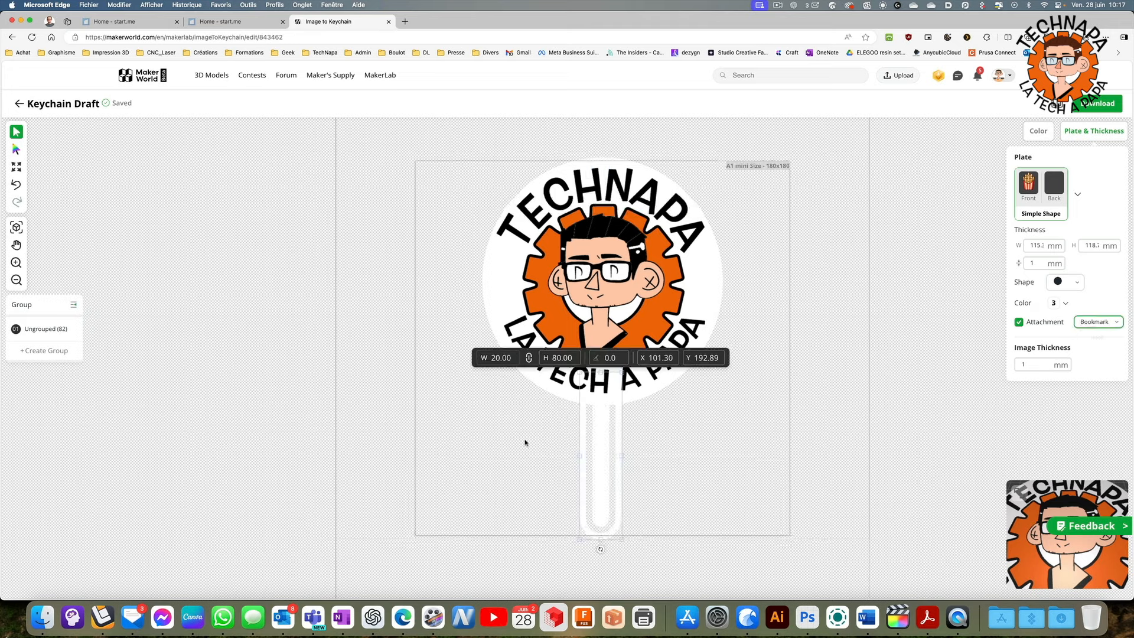
{"action": "left_click", "coordinate": [1118, 322]}
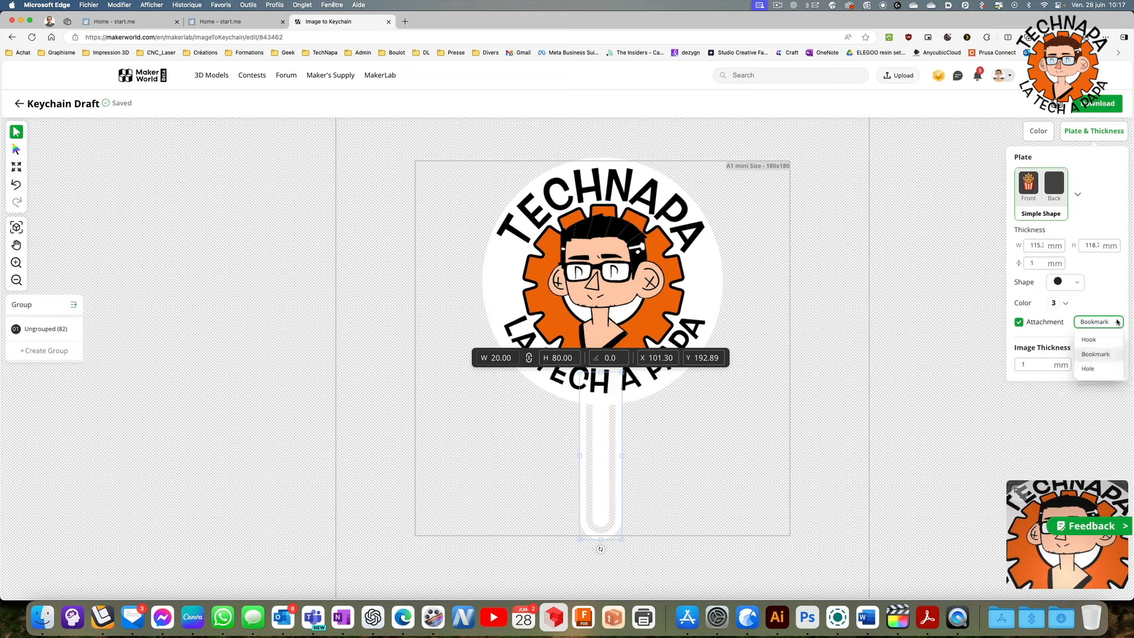
{"action": "left_click", "coordinate": [1095, 371]}
{"action": "scroll", "coordinate": [563, 166], "scroll_direction": "up", "scroll_amount": 4}
Set the attachment type to Hook and move it so its hole sits above the plate's top edge
{"action": "left_click", "coordinate": [1106, 322]}
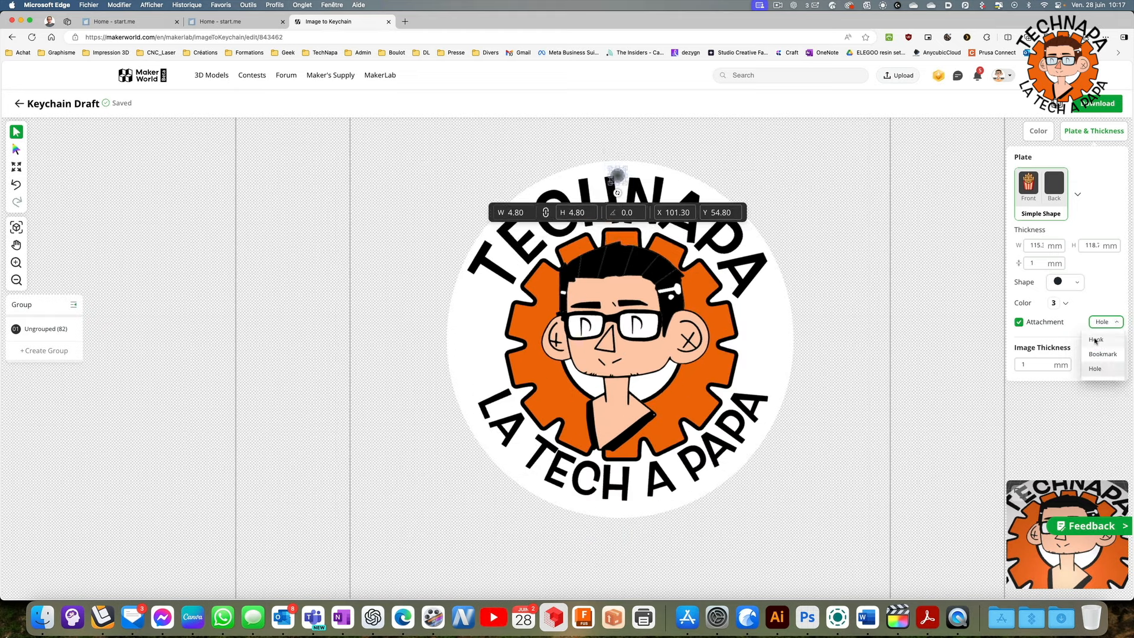
{"action": "left_click", "coordinate": [1096, 339]}
{"action": "left_click_drag", "start_coordinate": [622, 157], "coordinate": [627, 126]}
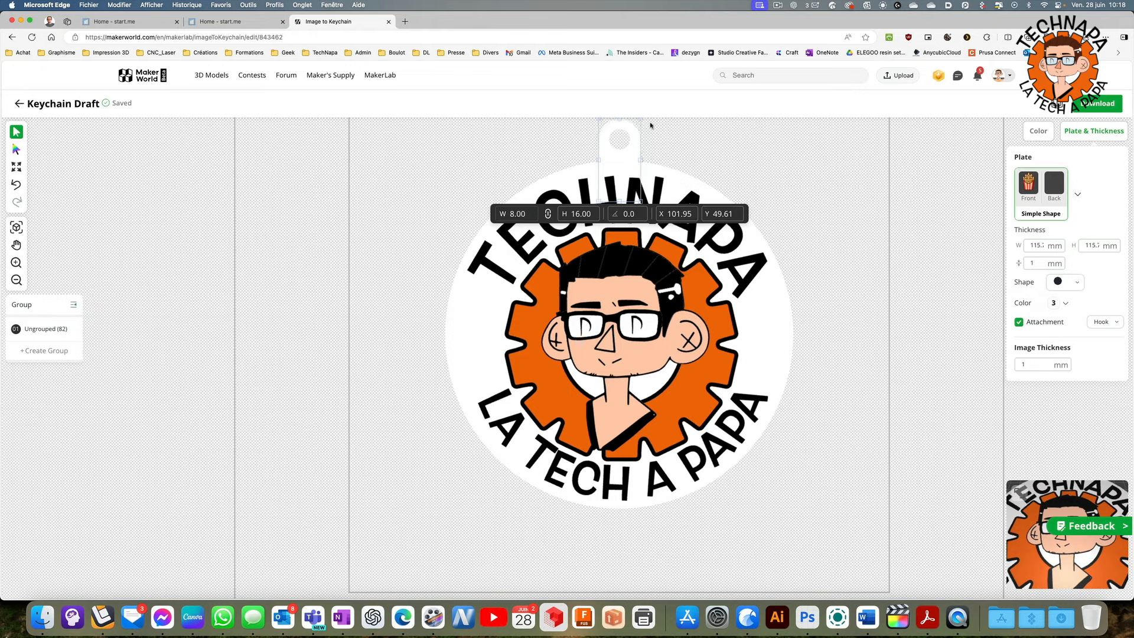
{"action": "left_click", "coordinate": [654, 127]}
{"action": "left_click_drag", "start_coordinate": [849, 196], "coordinate": [844, 284]}
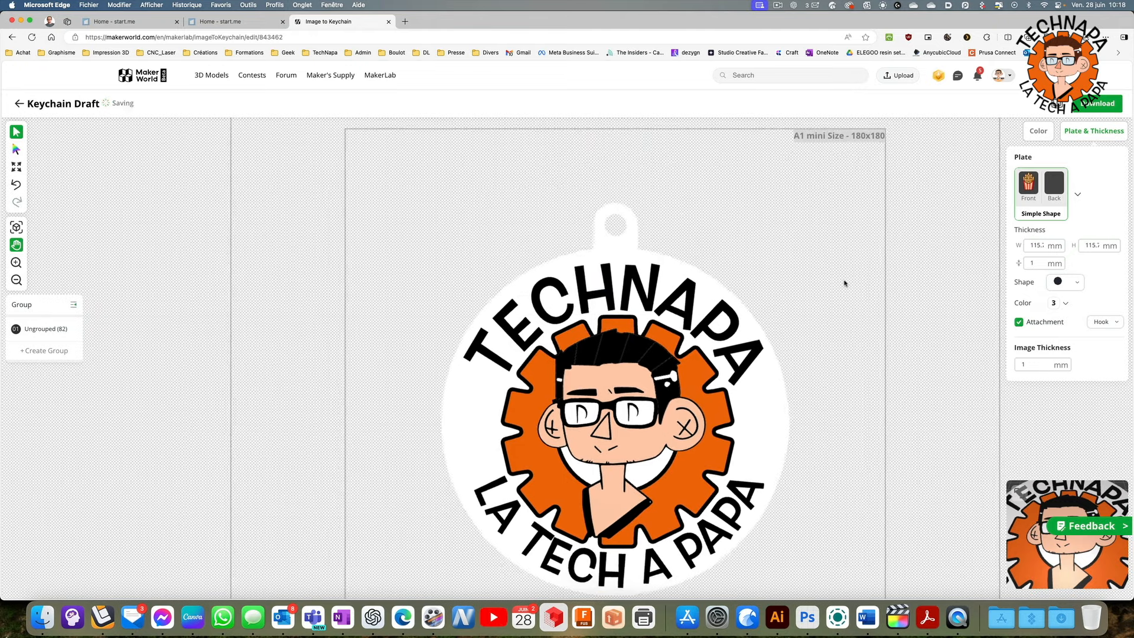
{"action": "scroll", "coordinate": [845, 283], "scroll_direction": "down", "scroll_amount": 3}
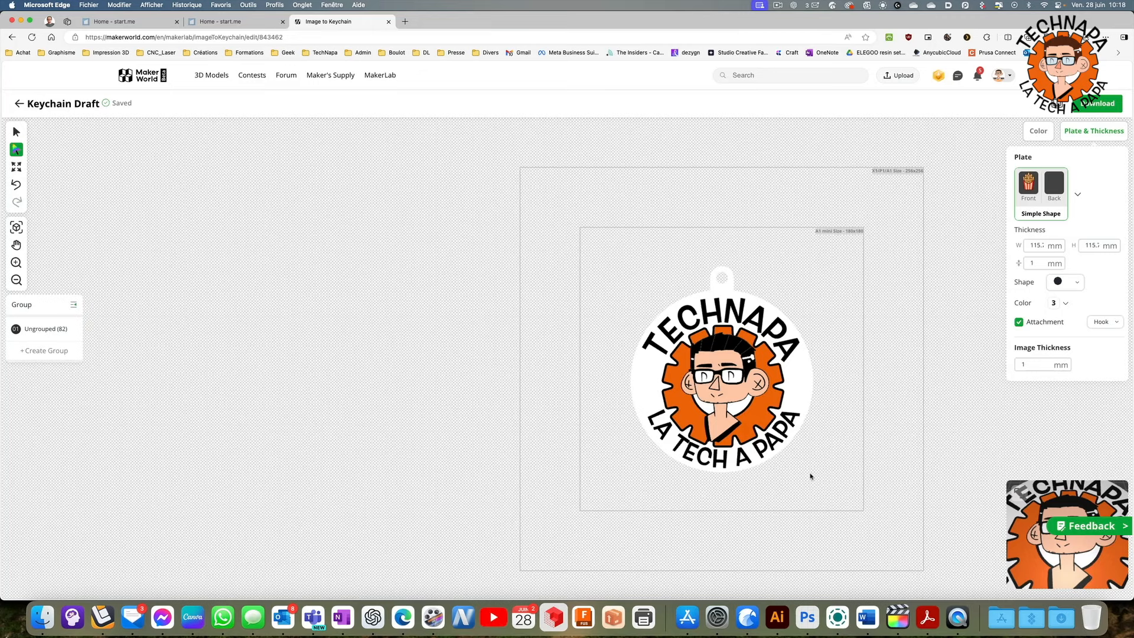
Create a group containing all 82 logo parts and resize it proportionally to 50 mm wide
{"action": "left_click", "coordinate": [24, 353]}
{"action": "left_click", "coordinate": [16, 167]}
{"action": "left_click", "coordinate": [730, 349]}
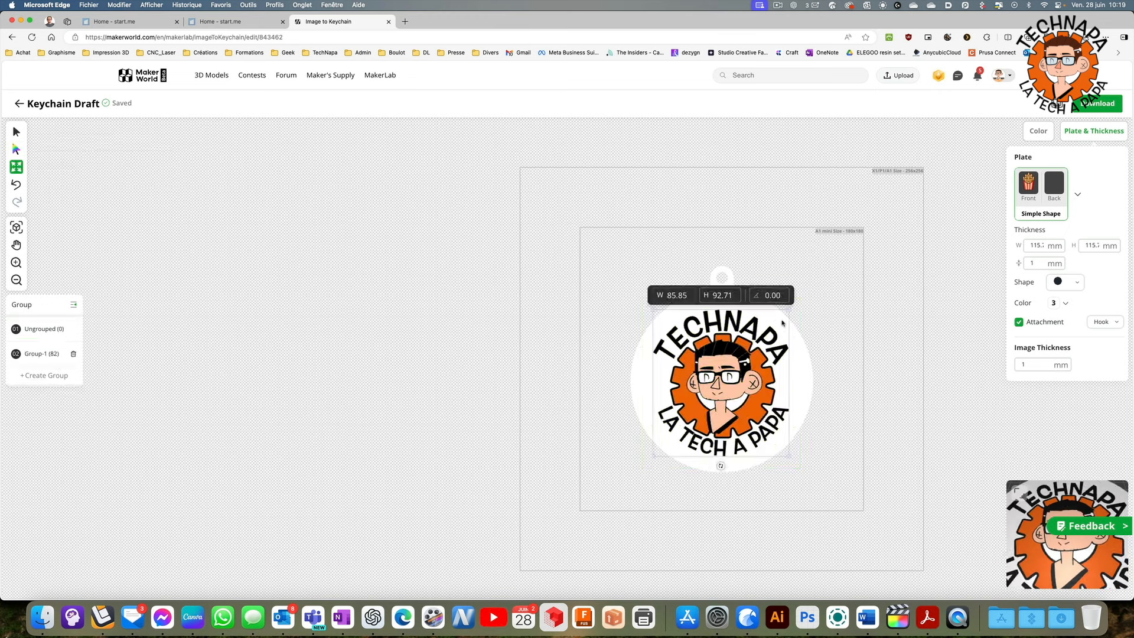
{"action": "left_click", "coordinate": [672, 296]}
{"action": "type", "text": "50"}
{"action": "key", "text": "Tab"}
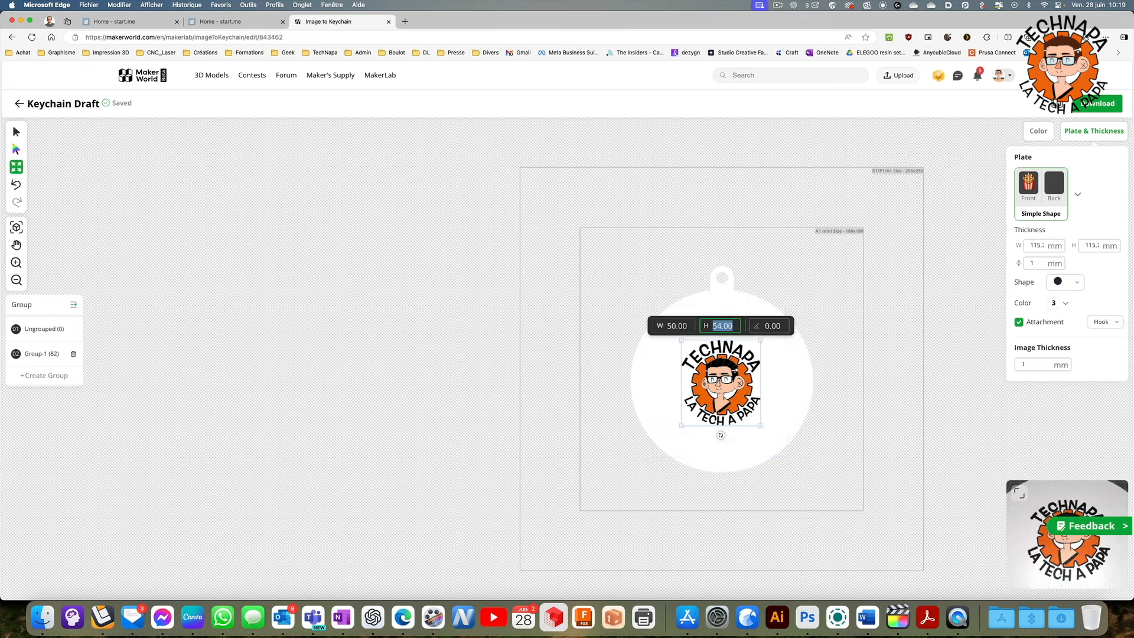
{"action": "left_click", "coordinate": [866, 357]}
Shrink the circular plate to about 61 mm around the logo and fit a hook about 7 × 14 mm onto its top edge
{"action": "left_click", "coordinate": [775, 408]}
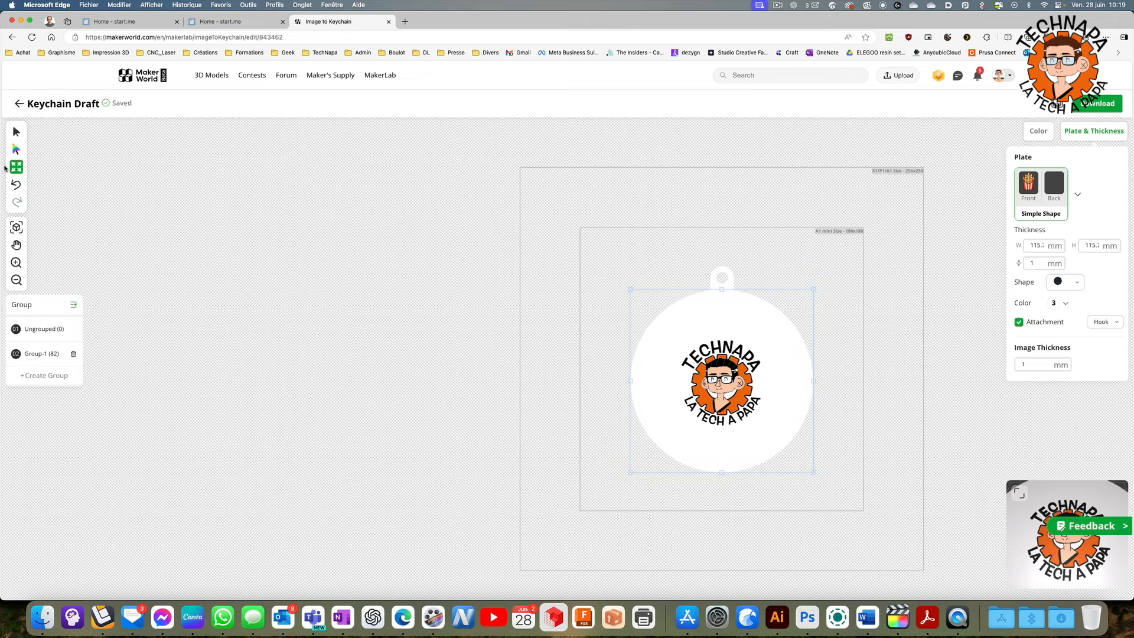
{"action": "left_click_drag", "start_coordinate": [814, 291], "coordinate": [775, 340]}
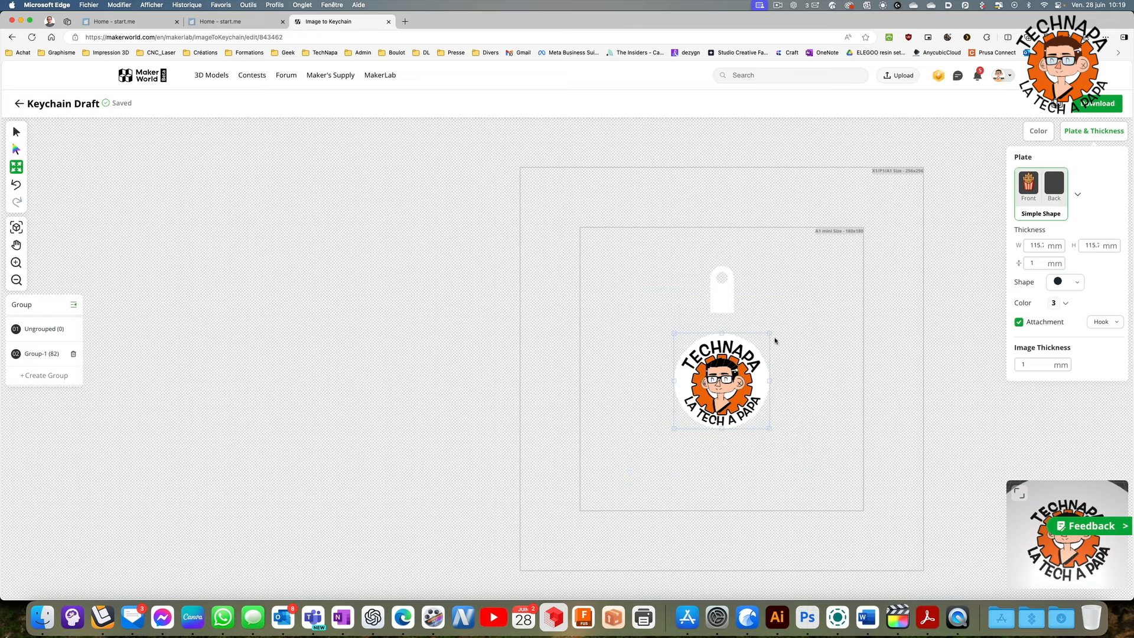
{"action": "mouse_move", "coordinate": [729, 295]}
{"action": "left_mouse_down"}
{"action": "mouse_move", "coordinate": [725, 334]}
{"action": "mouse_move", "coordinate": [727, 314]}
{"action": "left_mouse_up"}
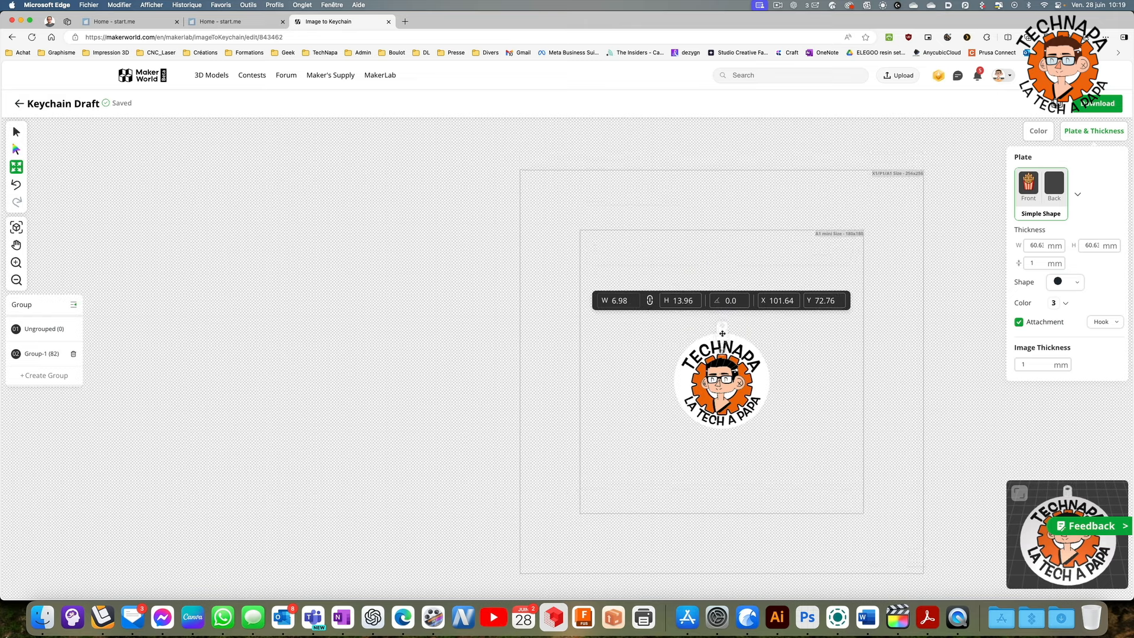
{"action": "left_click", "coordinate": [792, 338]}
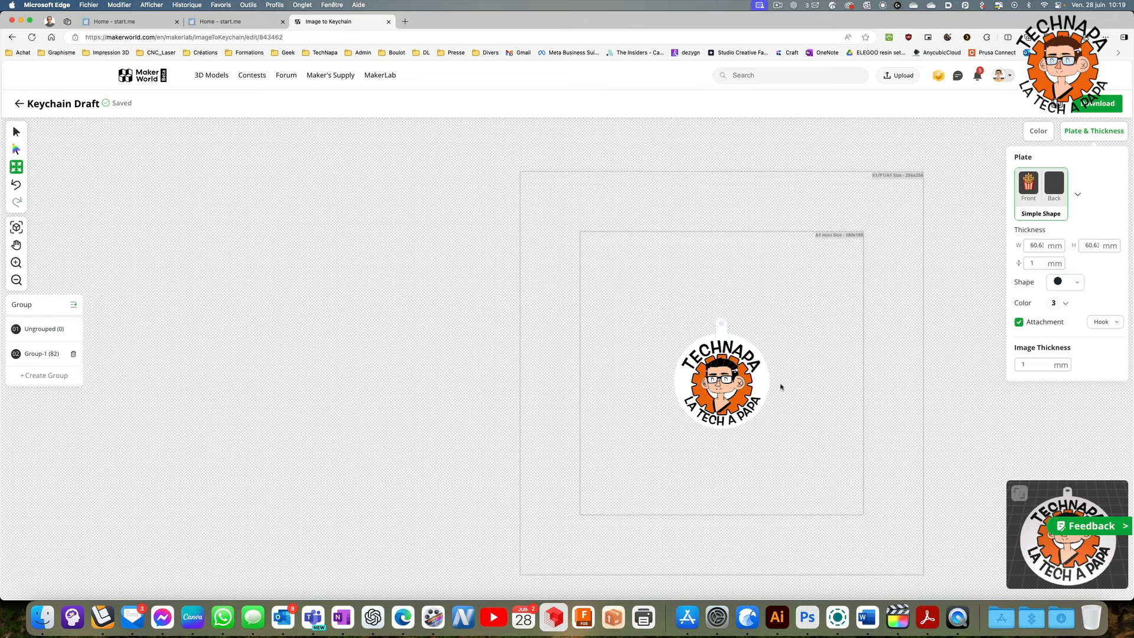
{"action": "left_click", "coordinate": [761, 388]}
{"action": "left_click", "coordinate": [789, 379]}
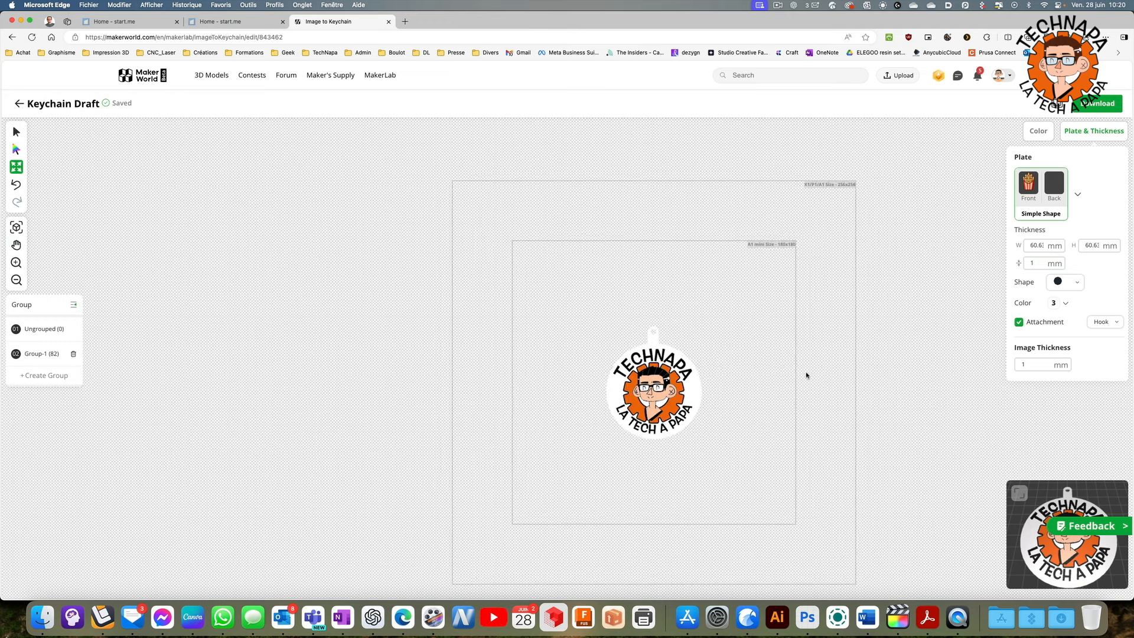
Download the finished keychain as a 3MF file and open it in Bambu Studio
{"action": "left_click", "coordinate": [1090, 109]}
{"action": "mouse_move", "coordinate": [526, 396]}
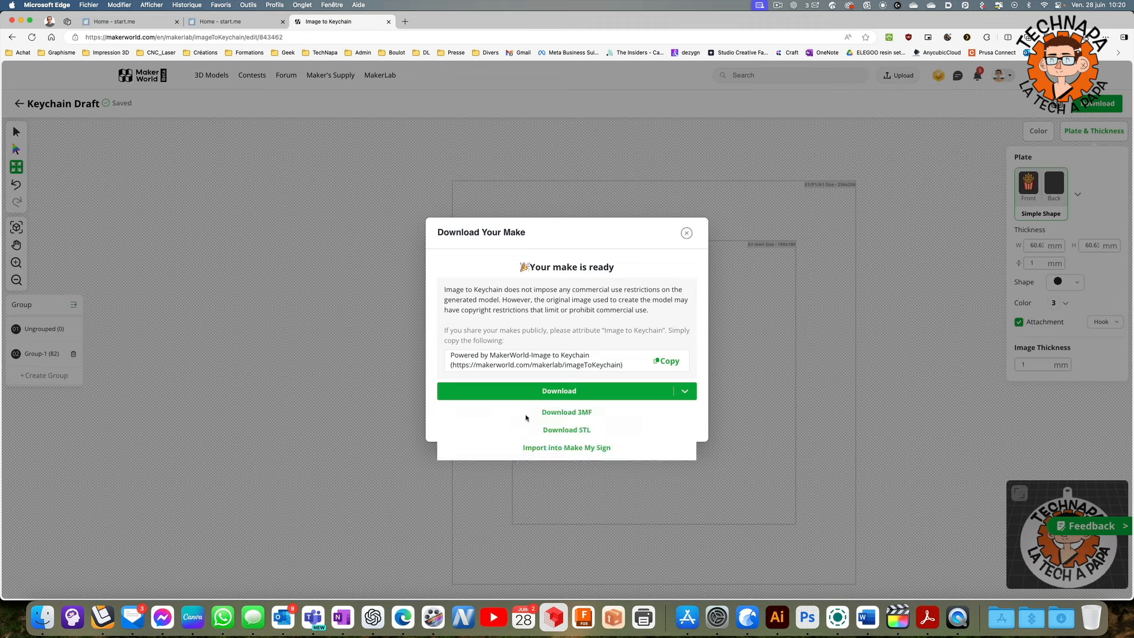
{"action": "left_click", "coordinate": [583, 413]}
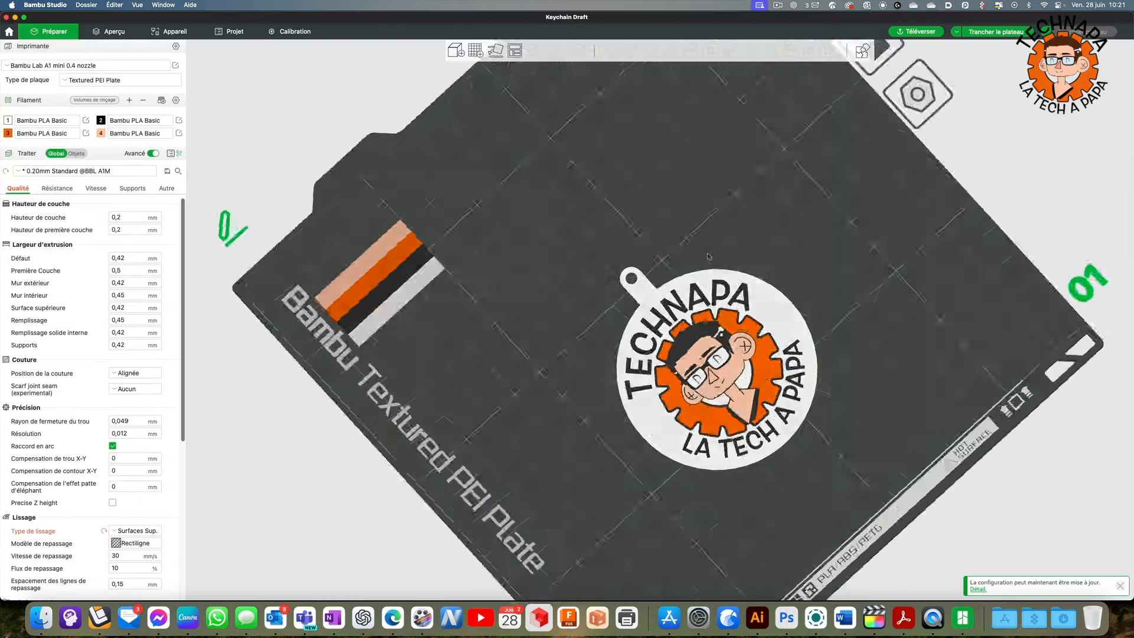
Inspect the keychain model, slice its plate, and examine the sliced preview from several angles
{"action": "left_click_drag", "start_coordinate": [709, 257], "coordinate": [681, 225]}
{"action": "scroll", "coordinate": [649, 310], "scroll_direction": "up", "scroll_amount": 3}
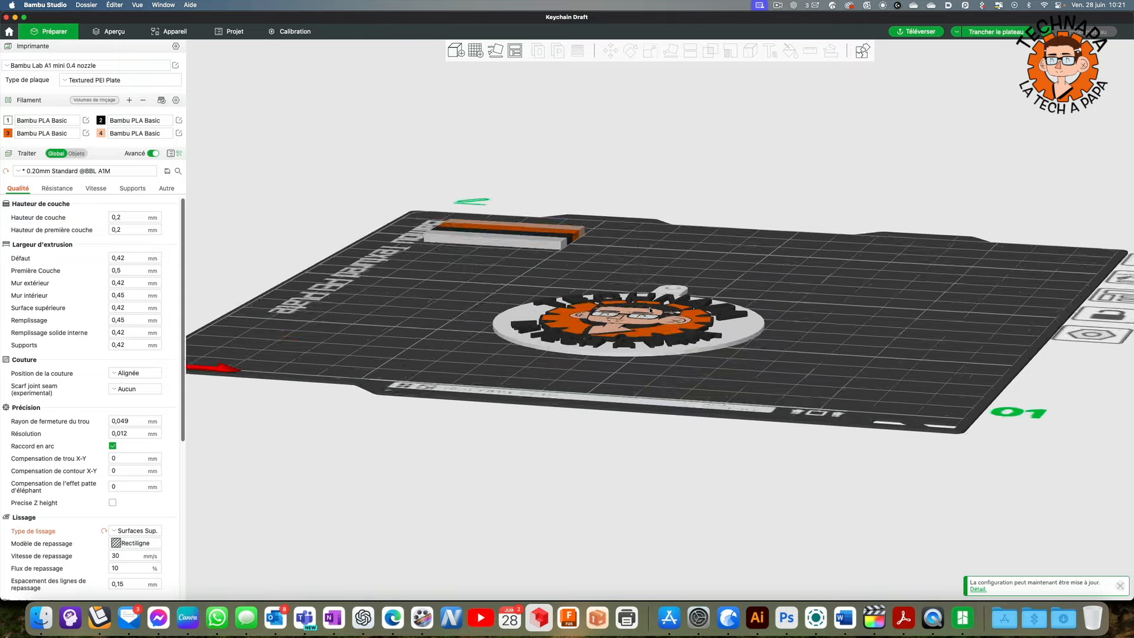
{"action": "scroll", "coordinate": [650, 310], "scroll_direction": "up", "scroll_amount": 4}
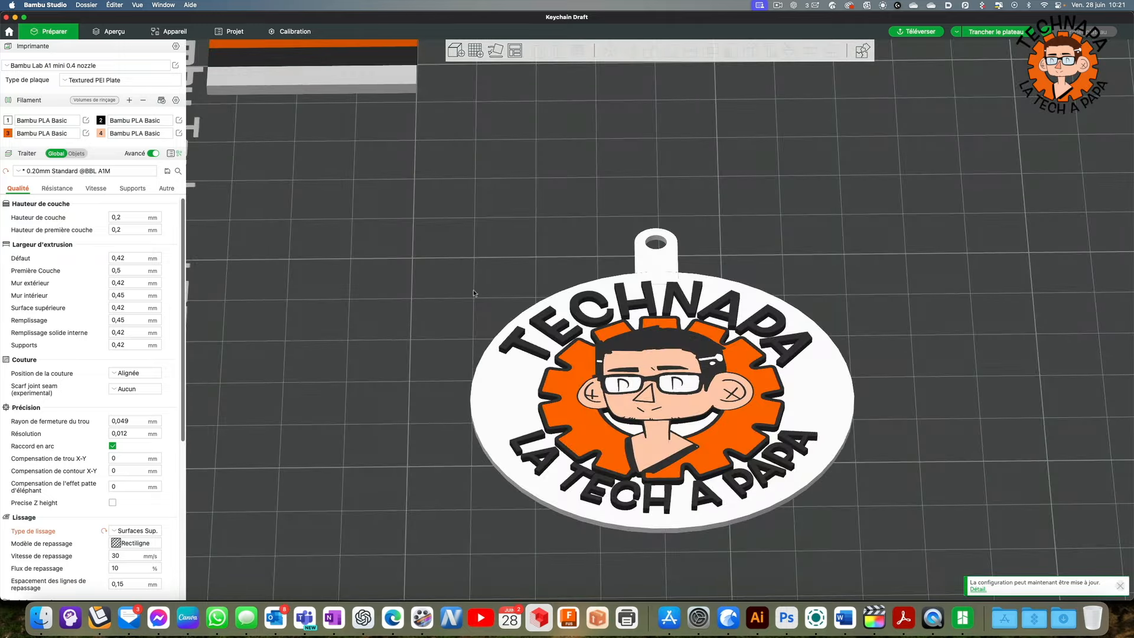
{"action": "left_click_drag", "start_coordinate": [477, 296], "coordinate": [496, 223]}
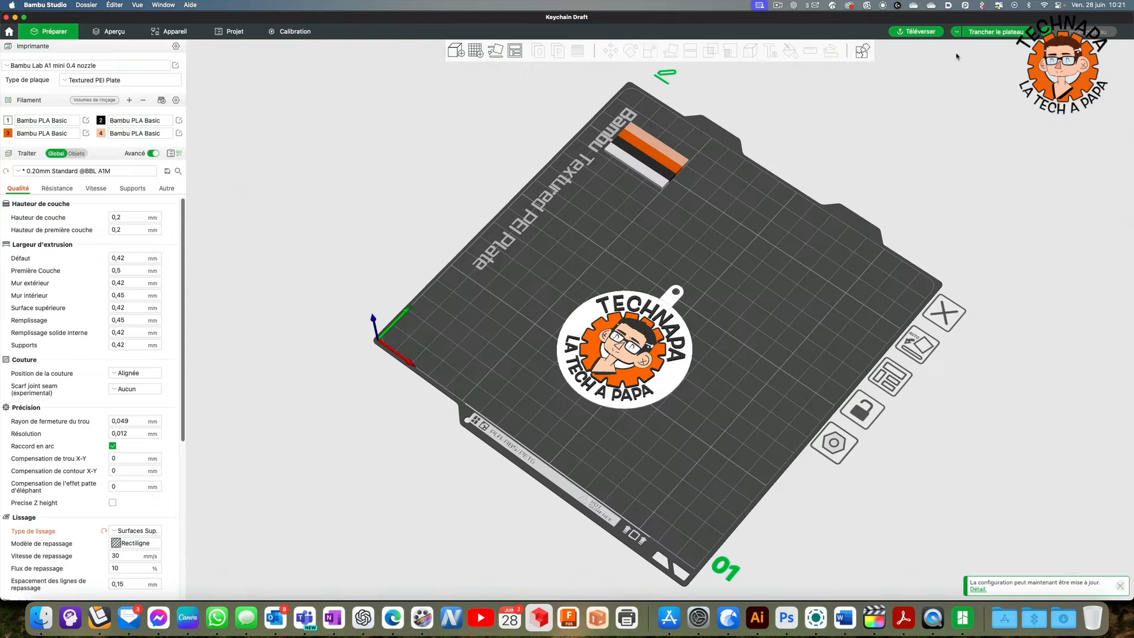
{"action": "left_click", "coordinate": [997, 32]}
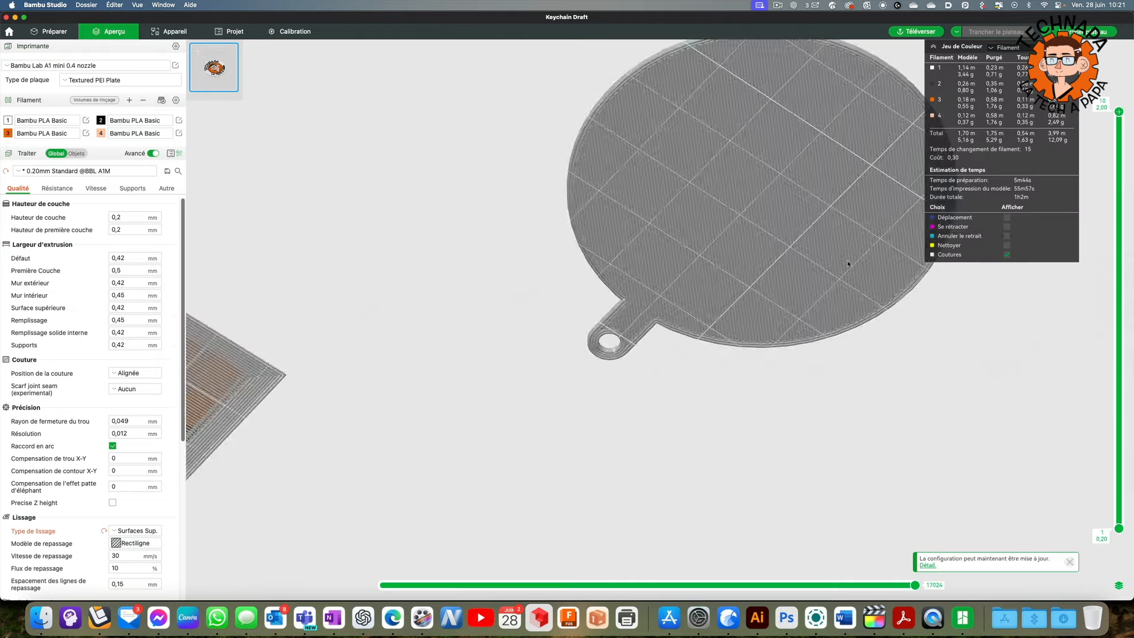
{"action": "scroll", "coordinate": [823, 324], "scroll_direction": "up", "scroll_amount": 5}
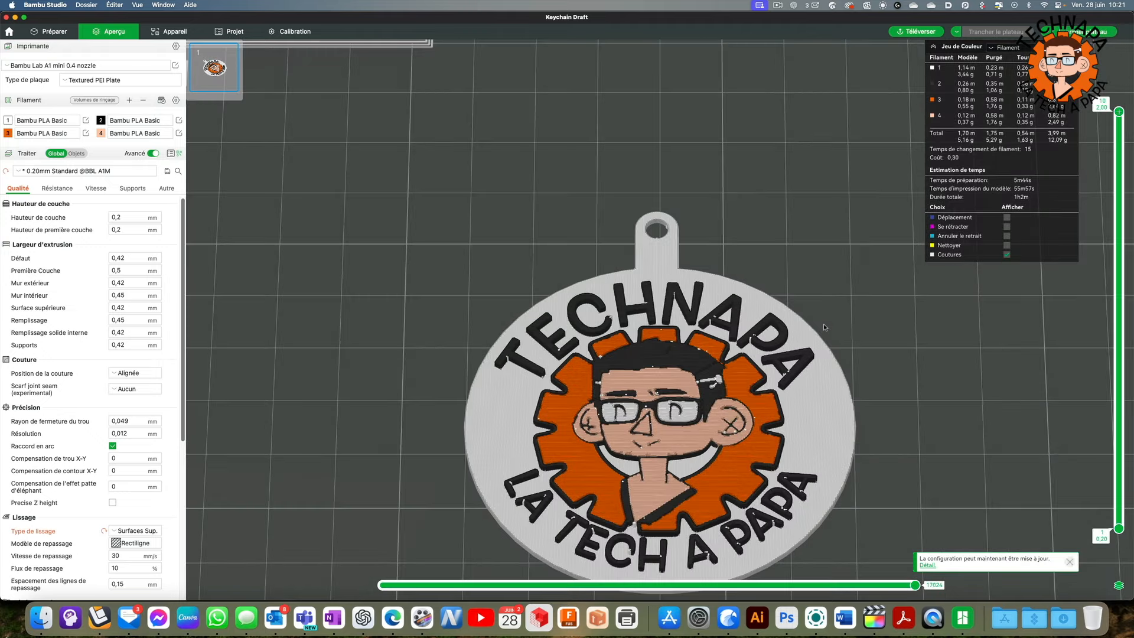
{"action": "scroll", "coordinate": [824, 324], "scroll_direction": "down", "scroll_amount": 5}
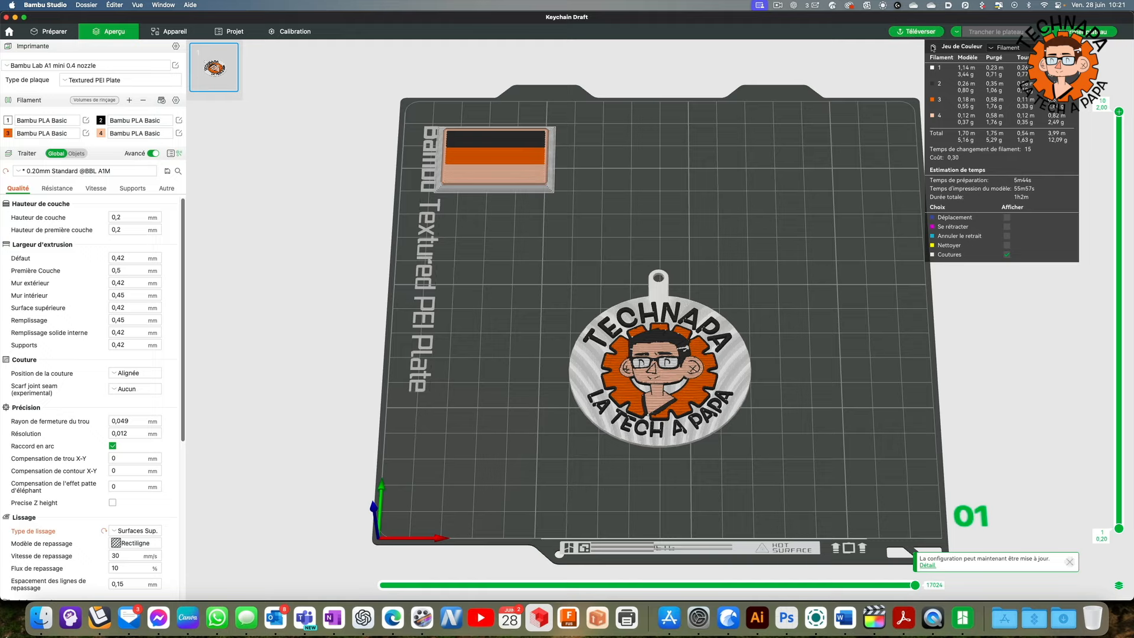
{"action": "left_click_drag", "start_coordinate": [864, 162], "coordinate": [843, 189]}
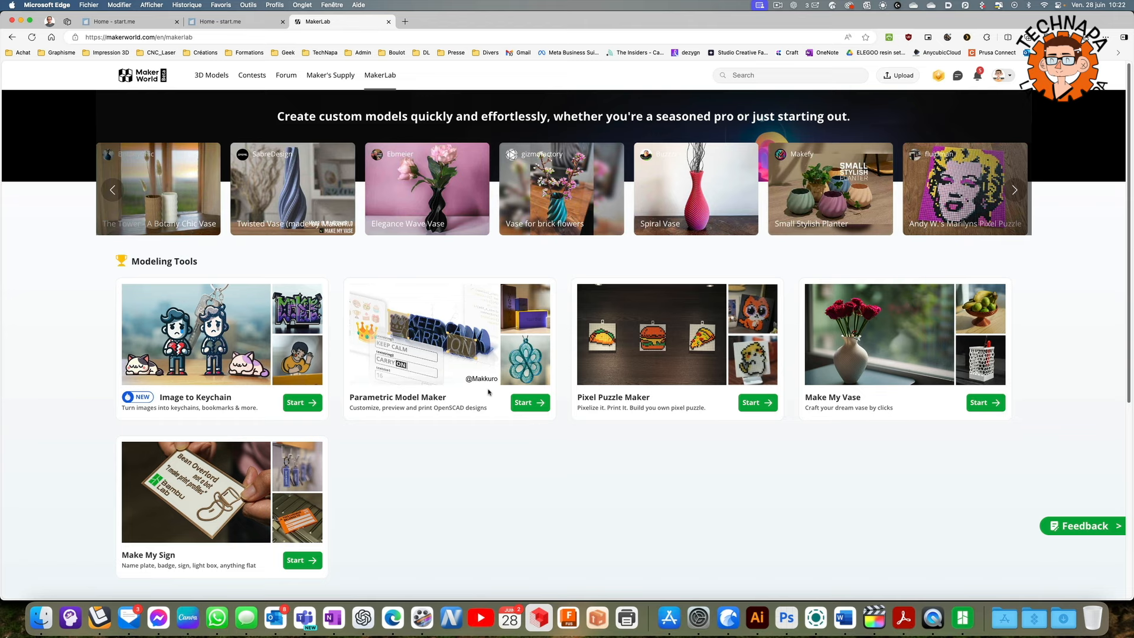
Switch to MakerLab in the browser, start Parametric Model Maker with the Name Plate template, and accept the remix attribution notice
{"action": "left_click", "coordinate": [527, 405]}
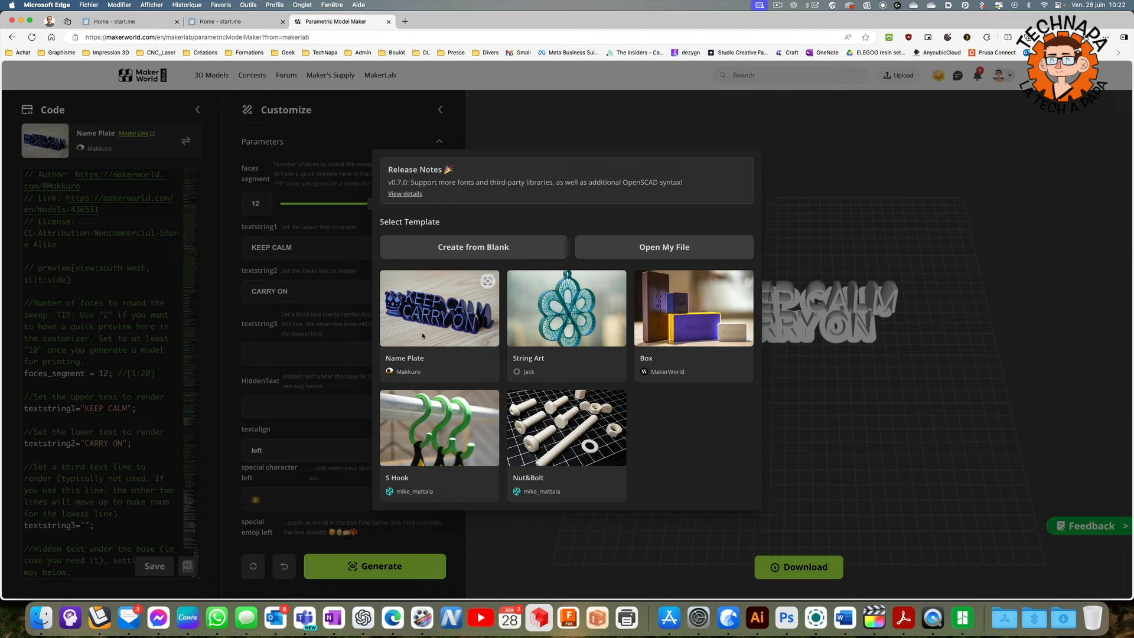
{"action": "left_click", "coordinate": [440, 322]}
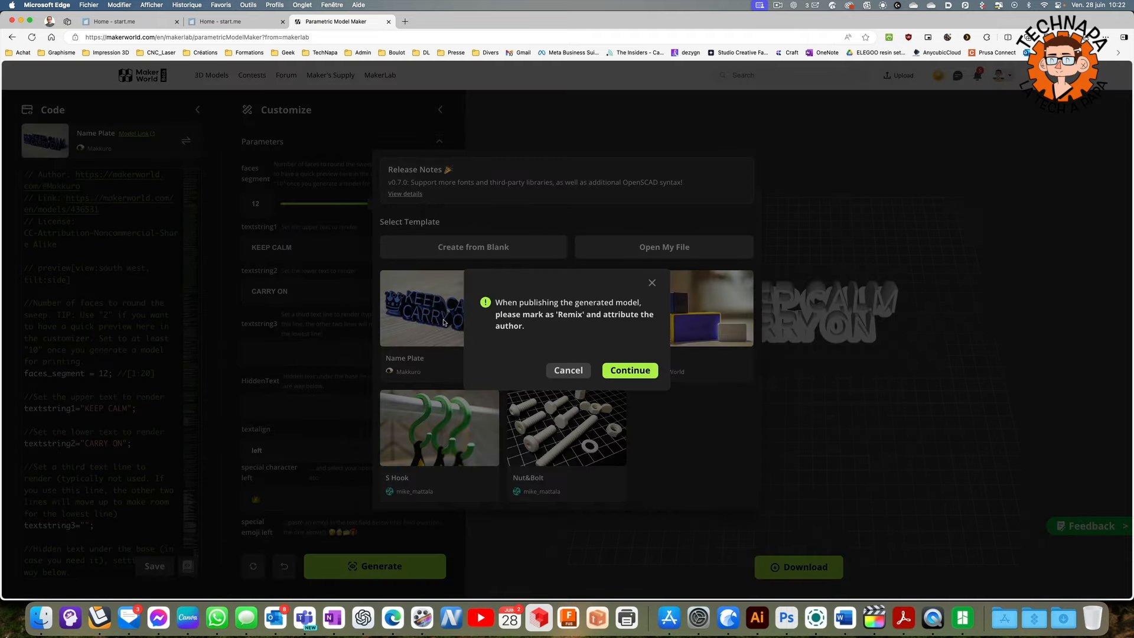
{"action": "left_click", "coordinate": [630, 370]}
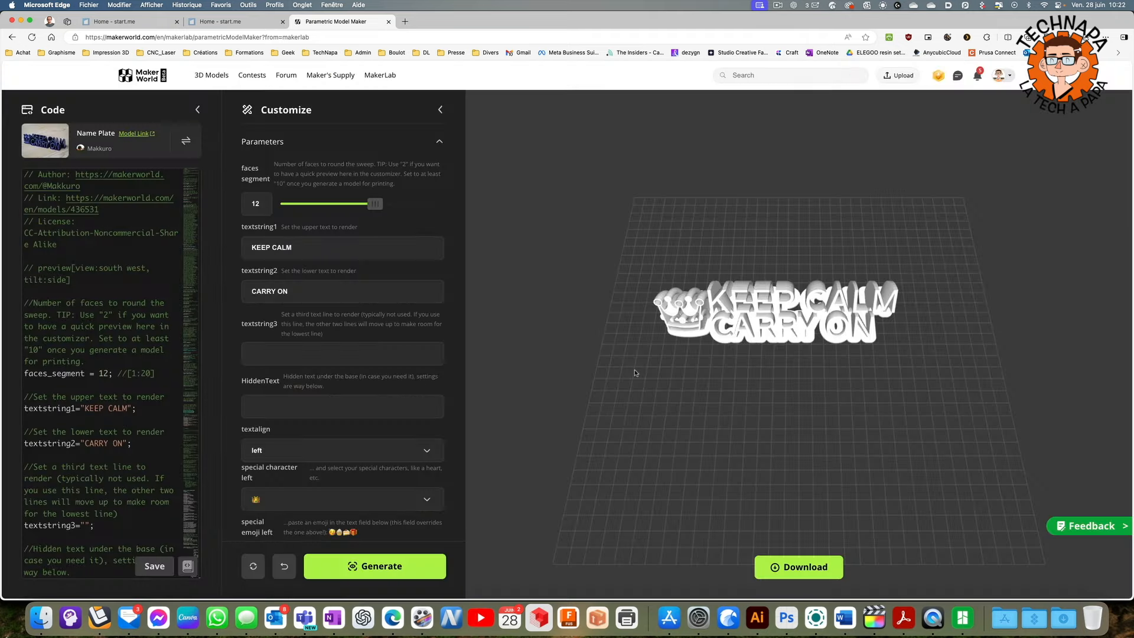
{"action": "left_click_drag", "start_coordinate": [640, 365], "coordinate": [886, 365]}
Set the name plate's upper text to TECHNAPA and lower text to LA TECH A PAPA, and generate the model
{"action": "left_click", "coordinate": [318, 248]}
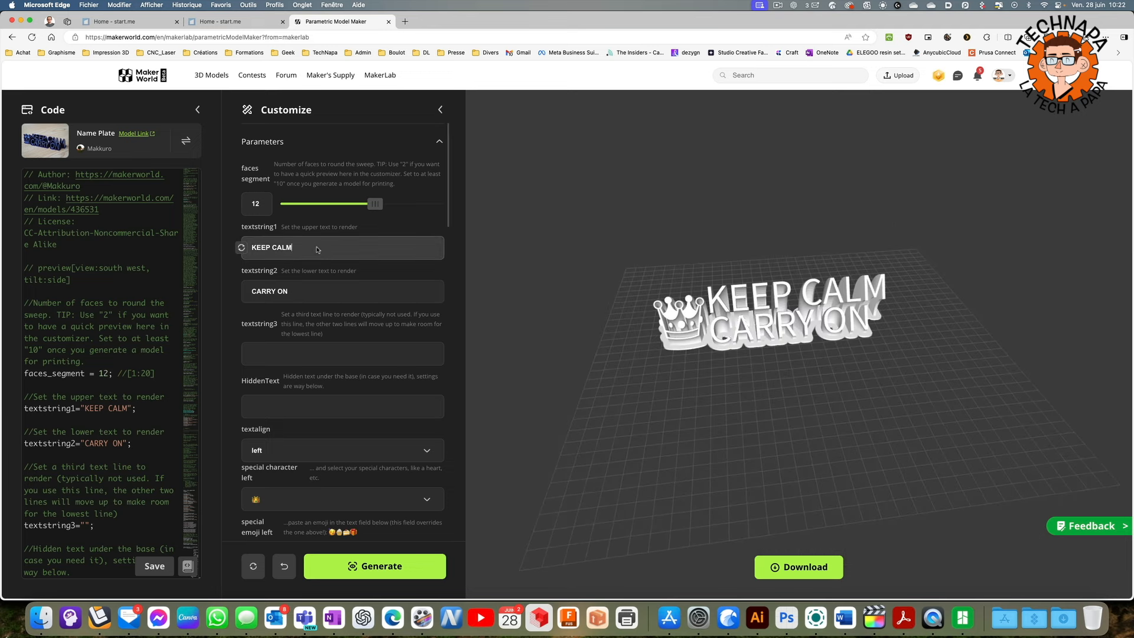
{"action": "left_click_drag", "start_coordinate": [300, 247], "coordinate": [236, 245]}
{"action": "type", "text": "TECHNAPA"}
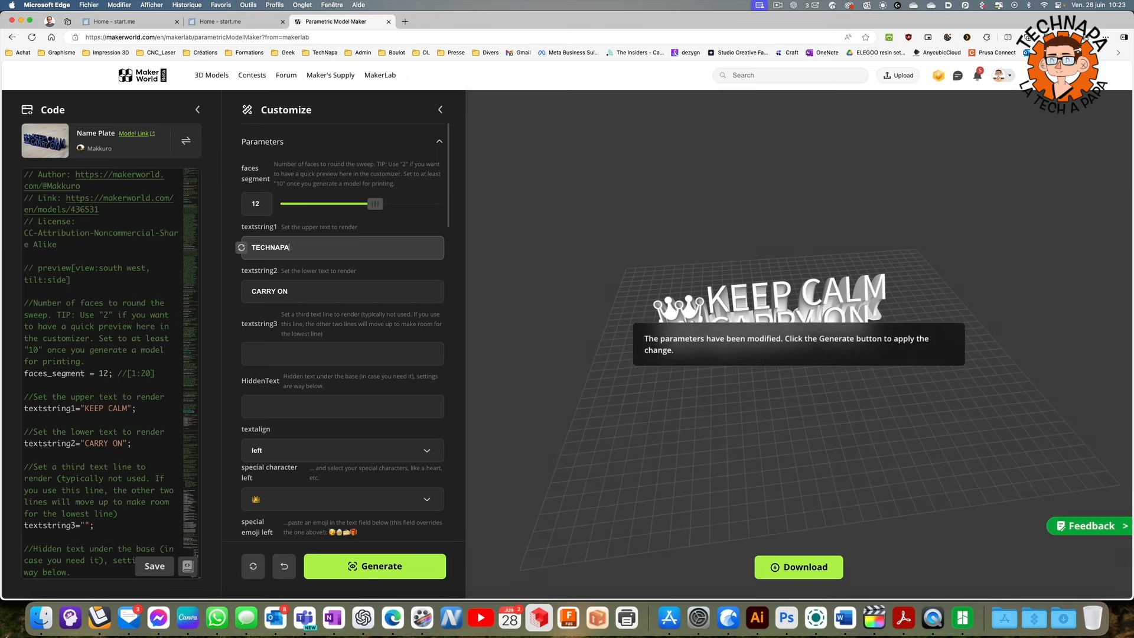
{"action": "key", "text": "Tab"}
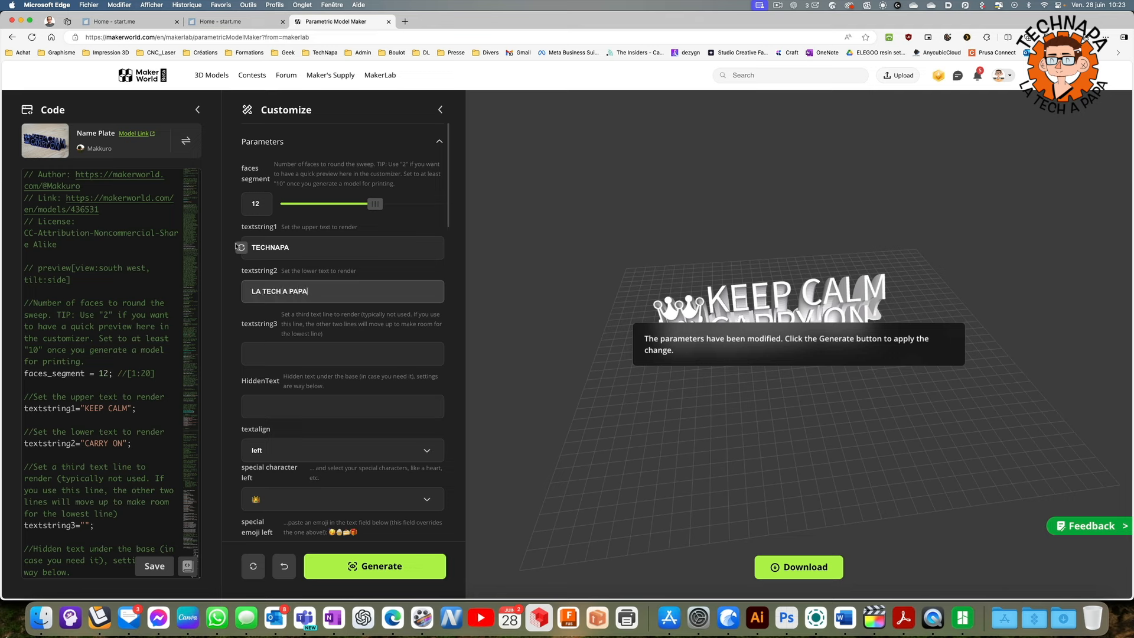
{"action": "left_click", "coordinate": [367, 566]}
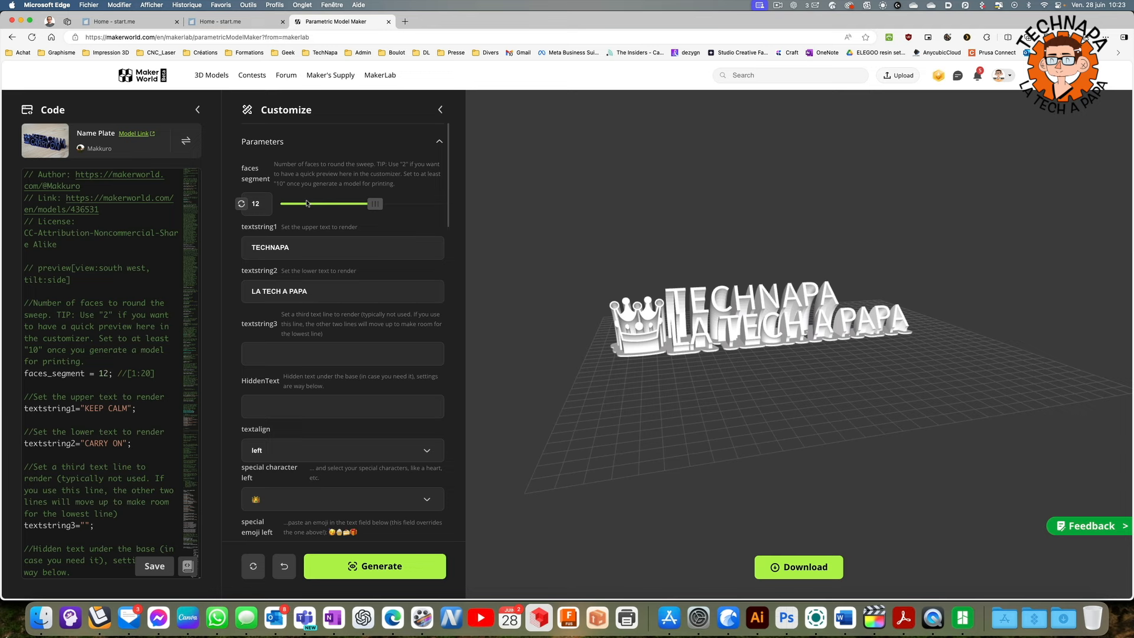
Review the remaining name plate parameters, from the special character options through the magnet settings
{"action": "scroll", "coordinate": [392, 337], "scroll_direction": "down", "scroll_amount": 2}
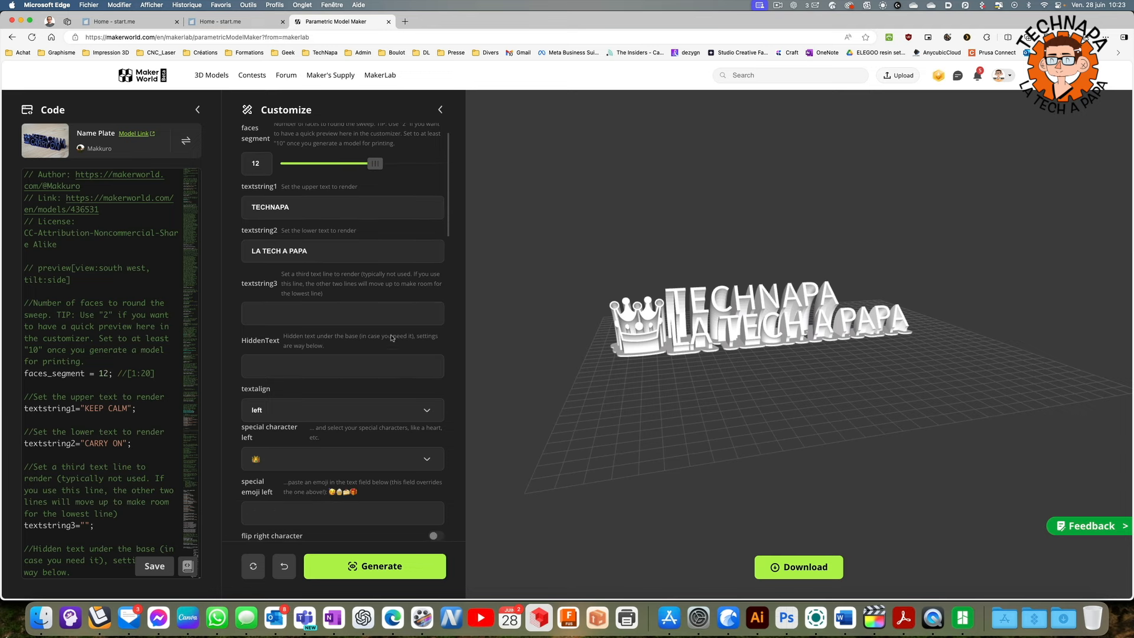
{"action": "scroll", "coordinate": [392, 338], "scroll_direction": "down", "scroll_amount": 15}
{"action": "scroll", "coordinate": [391, 347], "scroll_direction": "down", "scroll_amount": 10}
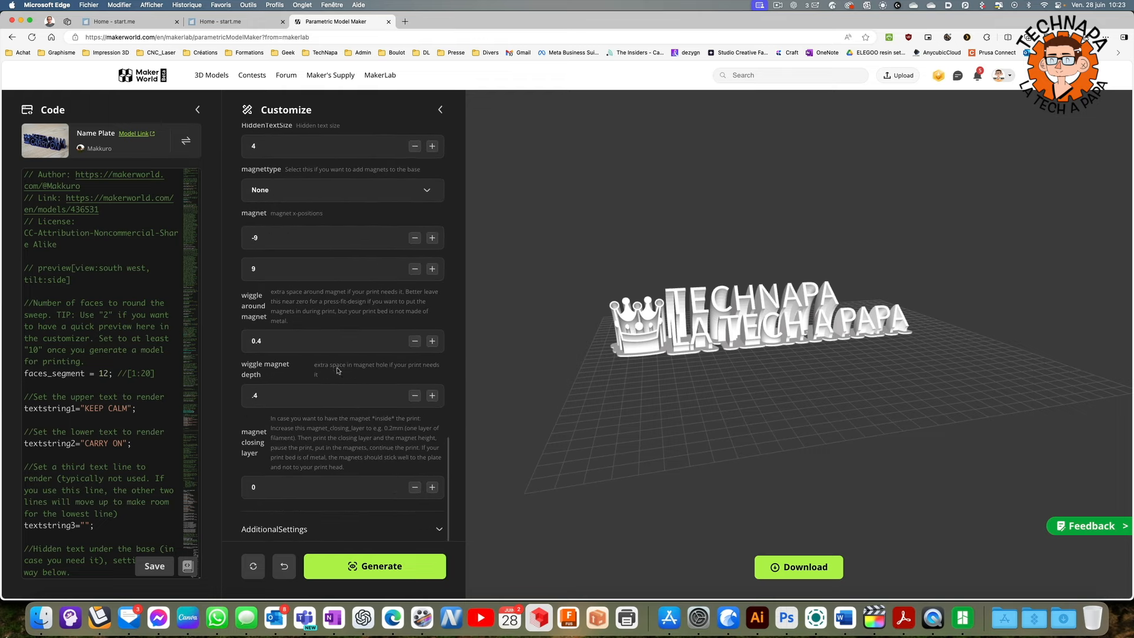
{"action": "scroll", "coordinate": [338, 372], "scroll_direction": "up", "scroll_amount": 20}
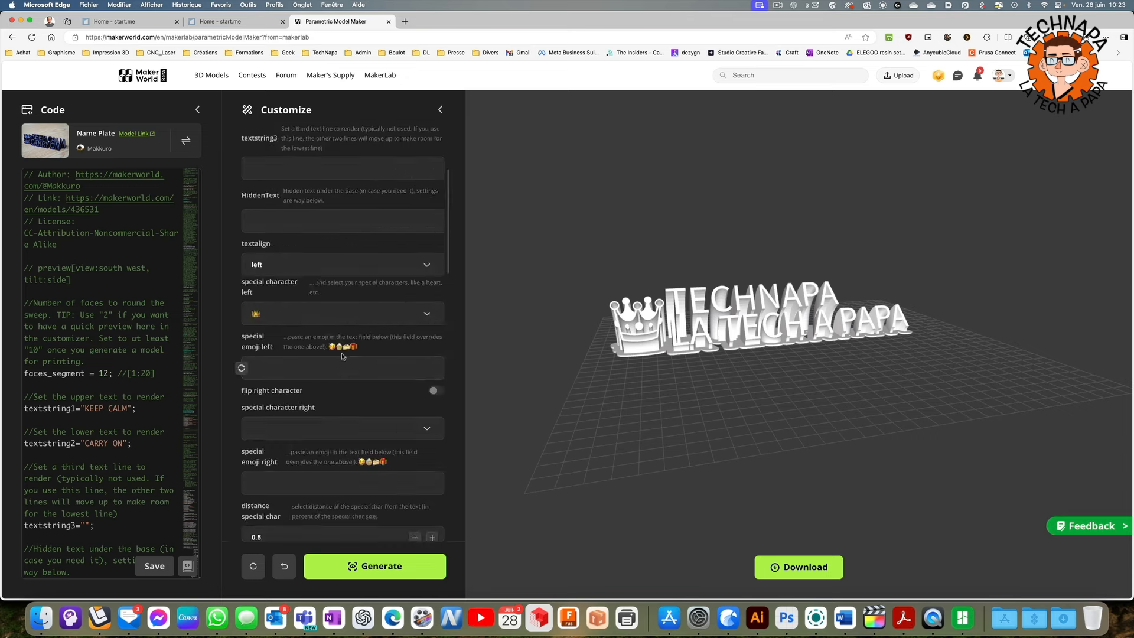
Set the name plate's left special character to Abstract house and generate the model
{"action": "scroll", "coordinate": [343, 354], "scroll_direction": "down", "scroll_amount": 3}
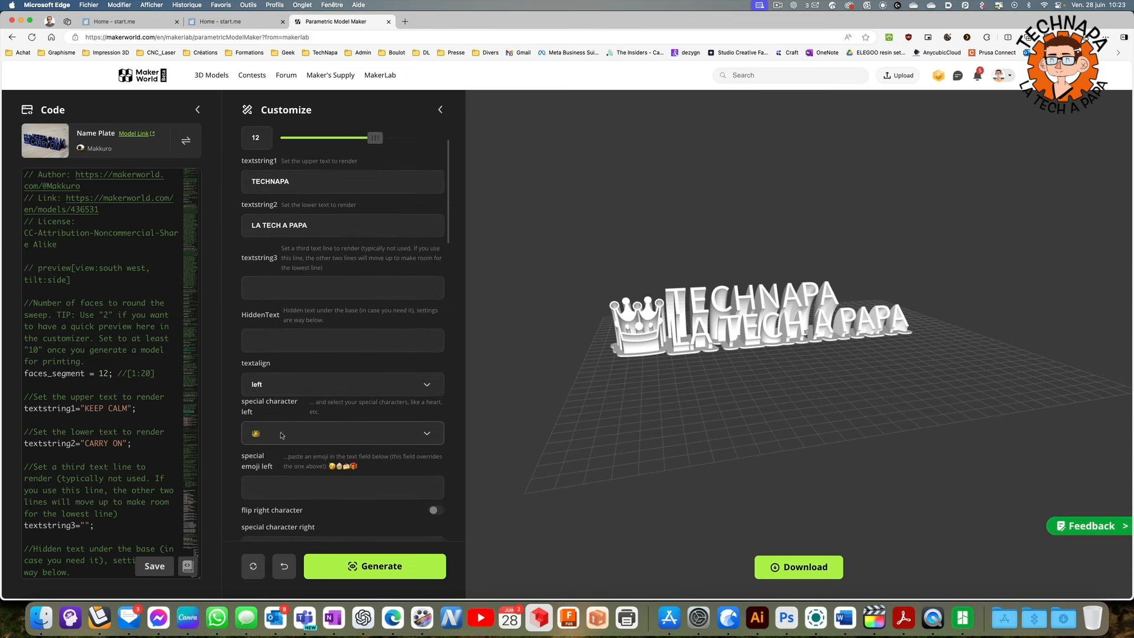
{"action": "left_click_drag", "start_coordinate": [682, 342], "coordinate": [644, 362]}
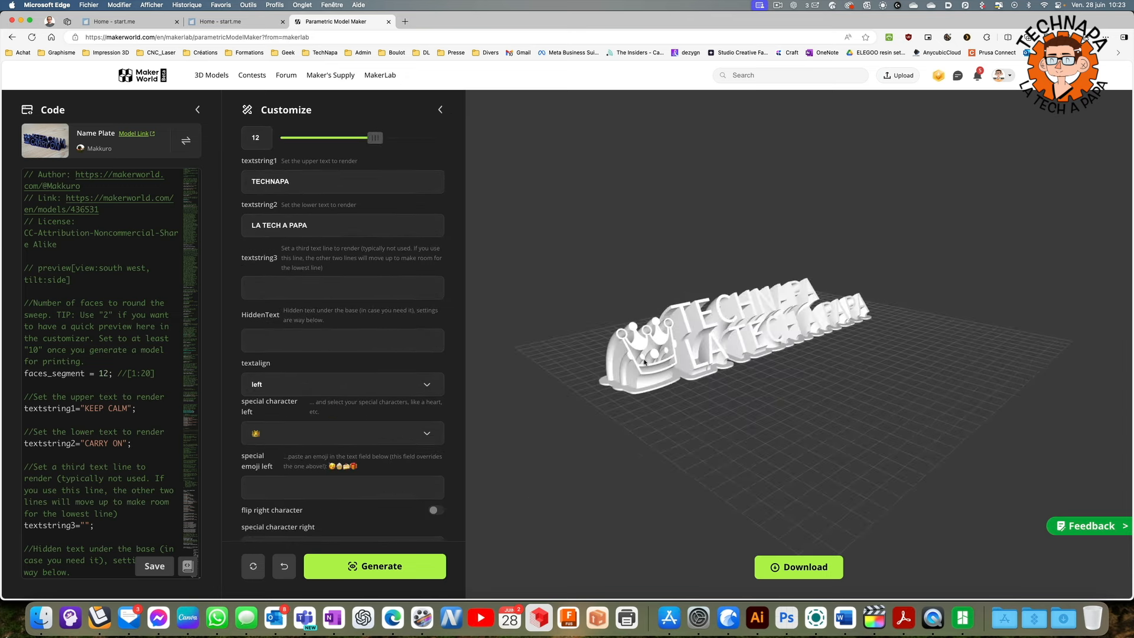
{"action": "left_click", "coordinate": [386, 433]}
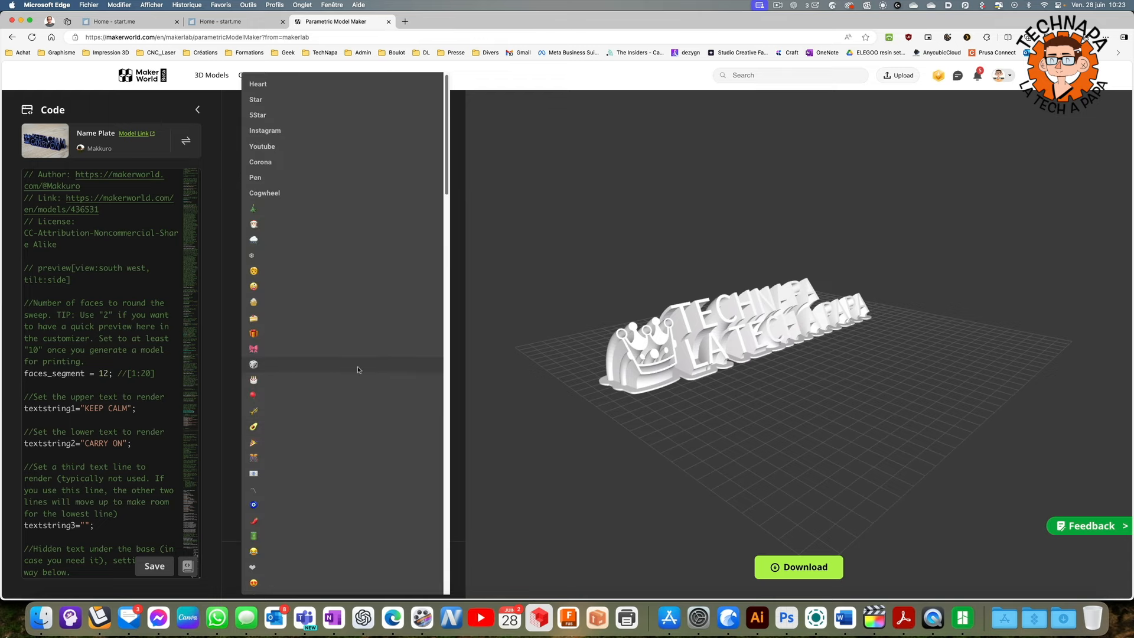
{"action": "scroll", "coordinate": [354, 390], "scroll_direction": "down", "scroll_amount": 15}
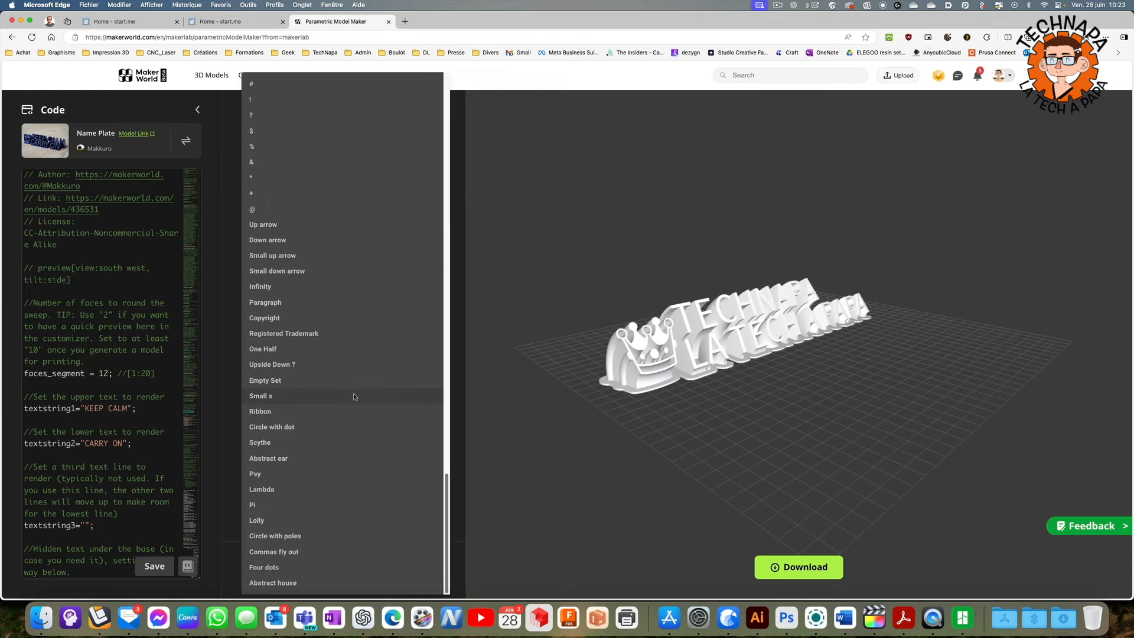
{"action": "left_click", "coordinate": [396, 579]}
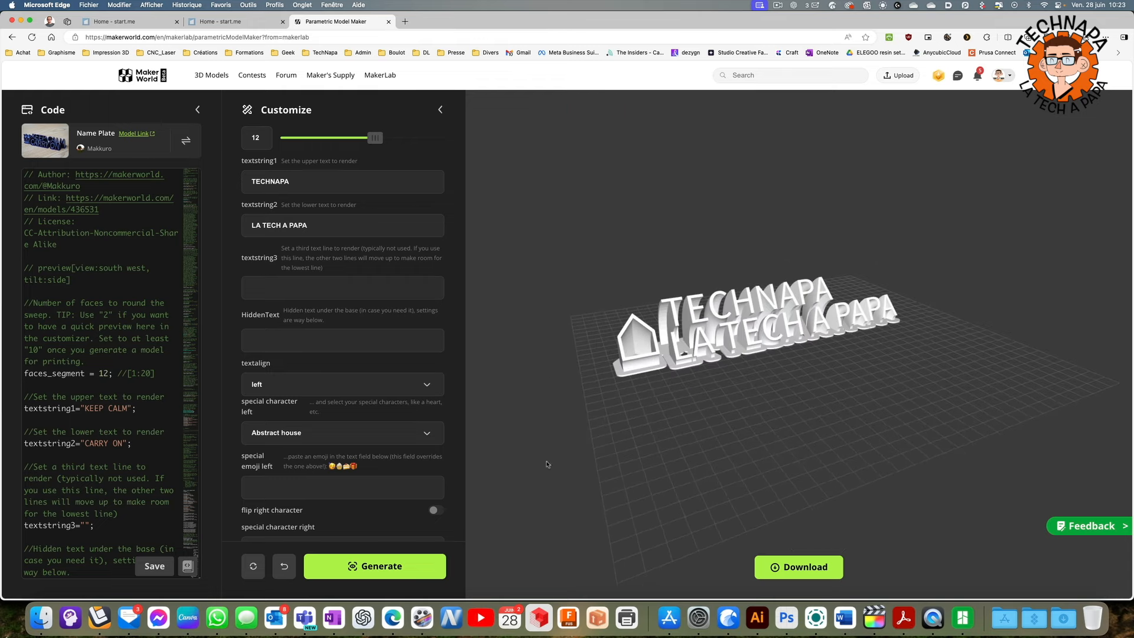
Replace the left special character with Cogwheel and generate the name plate again
{"action": "left_click", "coordinate": [282, 437]}
{"action": "scroll", "coordinate": [323, 401], "scroll_direction": "down", "scroll_amount": 5}
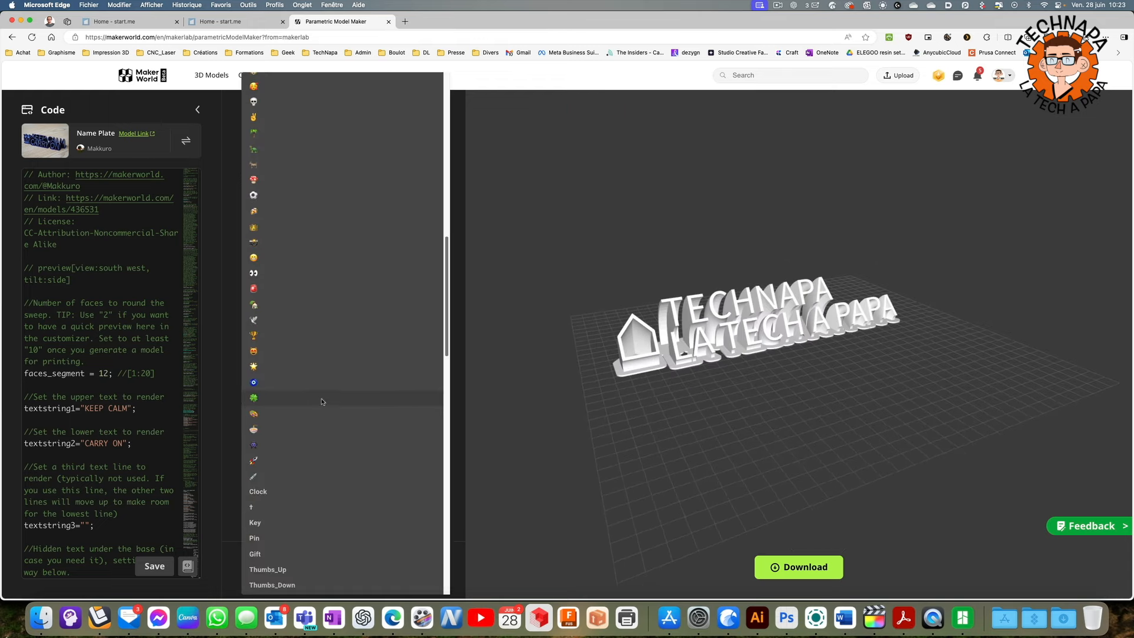
{"action": "scroll", "coordinate": [315, 391], "scroll_direction": "down", "scroll_amount": 5}
{"action": "scroll", "coordinate": [301, 413], "scroll_direction": "up", "scroll_amount": 8}
{"action": "scroll", "coordinate": [298, 417], "scroll_direction": "up", "scroll_amount": 10}
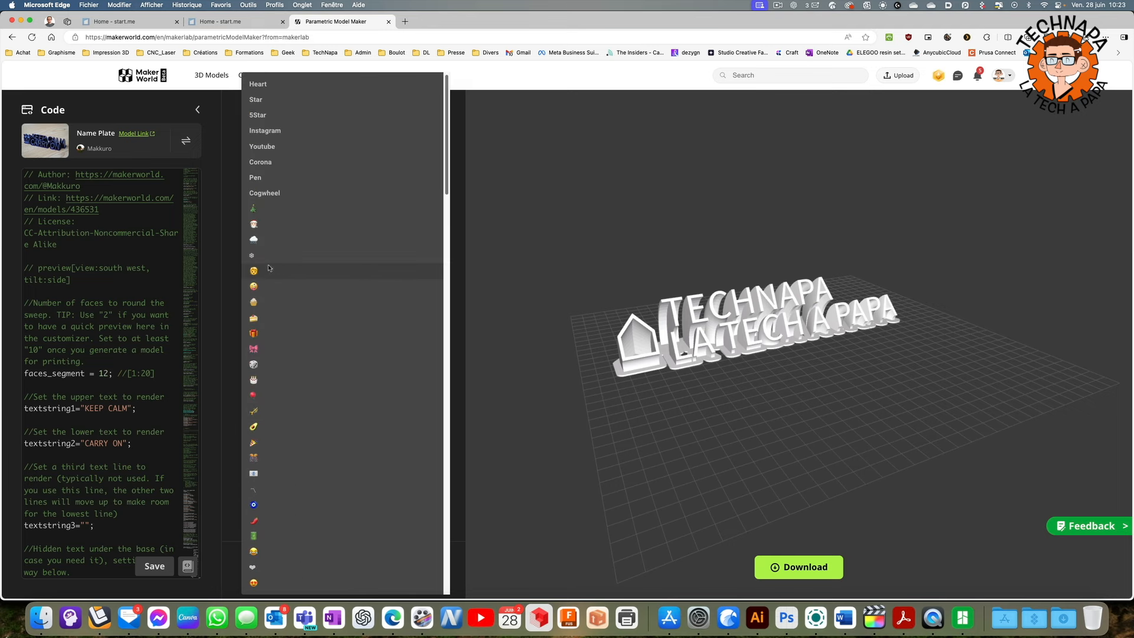
{"action": "left_click", "coordinate": [264, 192]}
{"action": "left_click", "coordinate": [374, 566]}
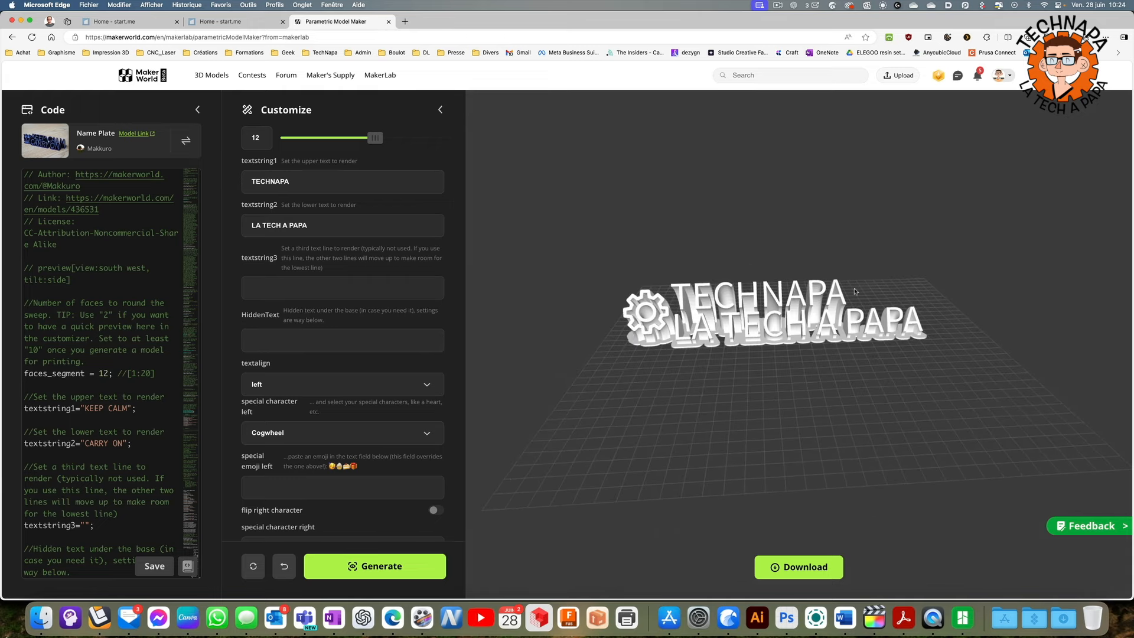
Set the text alignment to center, generate the name plate, and view the result
{"action": "left_click", "coordinate": [313, 392]}
{"action": "left_click", "coordinate": [298, 423]}
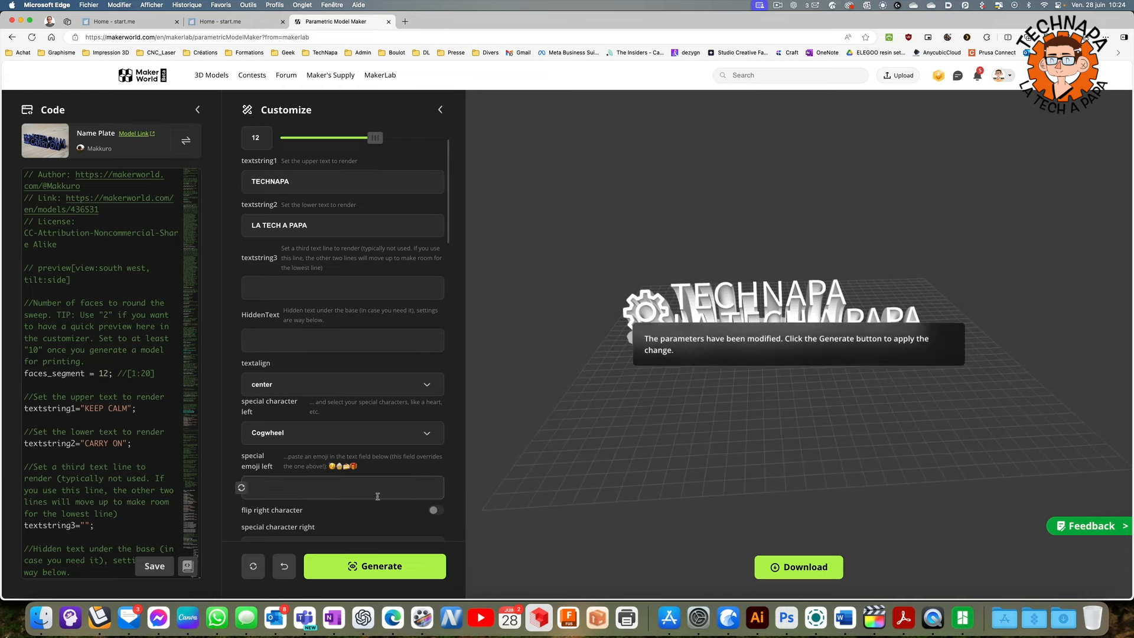
{"action": "left_click", "coordinate": [373, 570]}
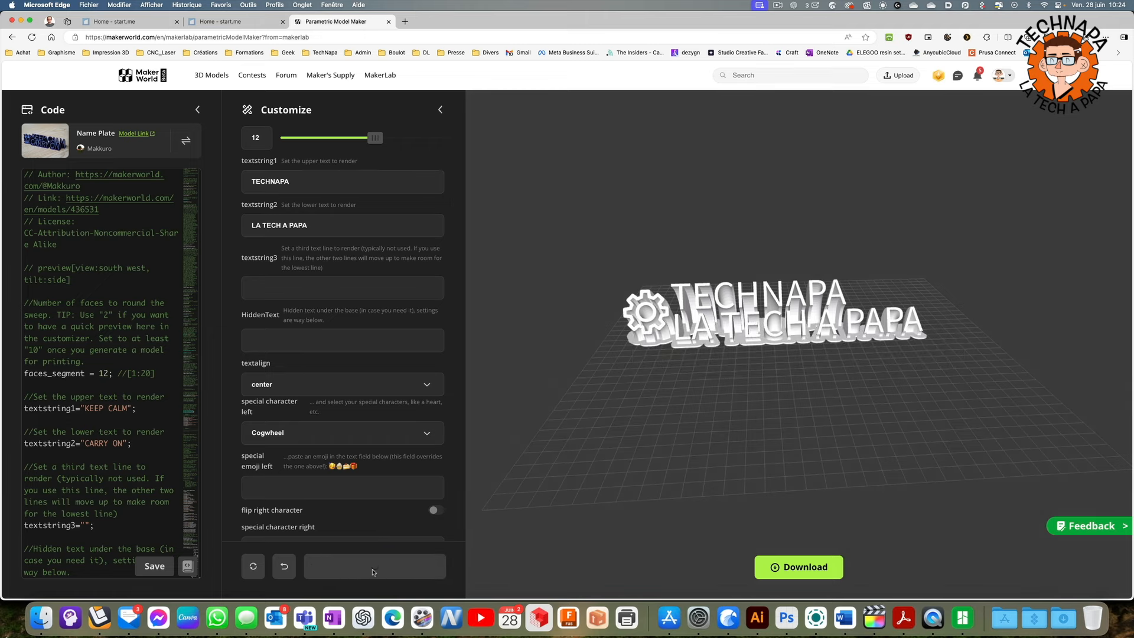
{"action": "scroll", "coordinate": [240, 404], "scroll_direction": "down", "scroll_amount": 3}
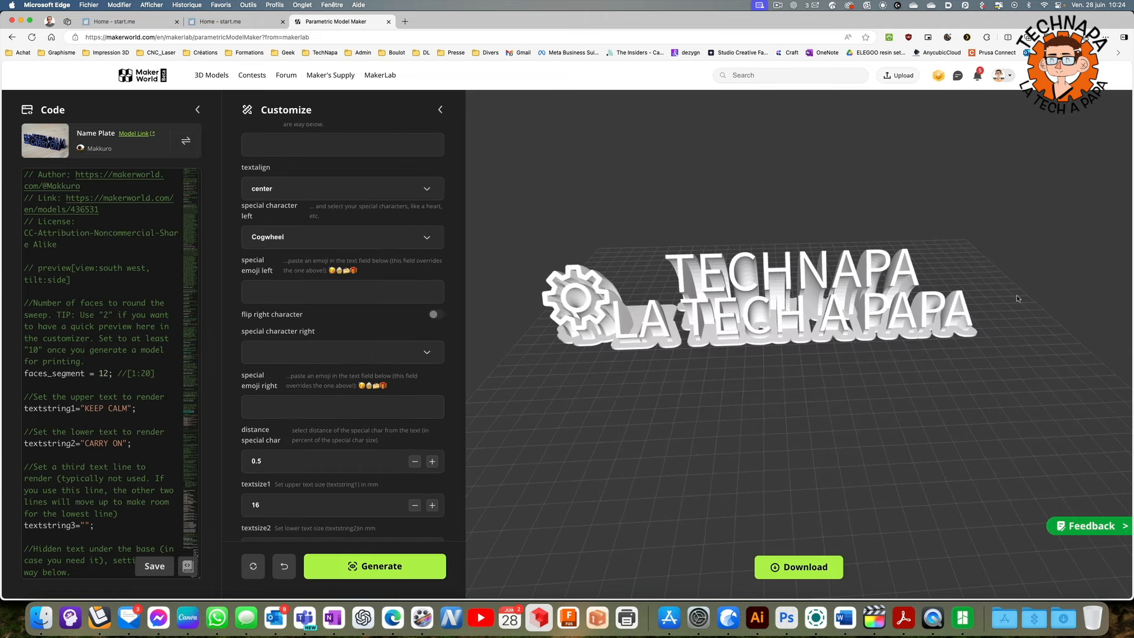
{"action": "left_click_drag", "start_coordinate": [540, 370], "coordinate": [542, 306]}
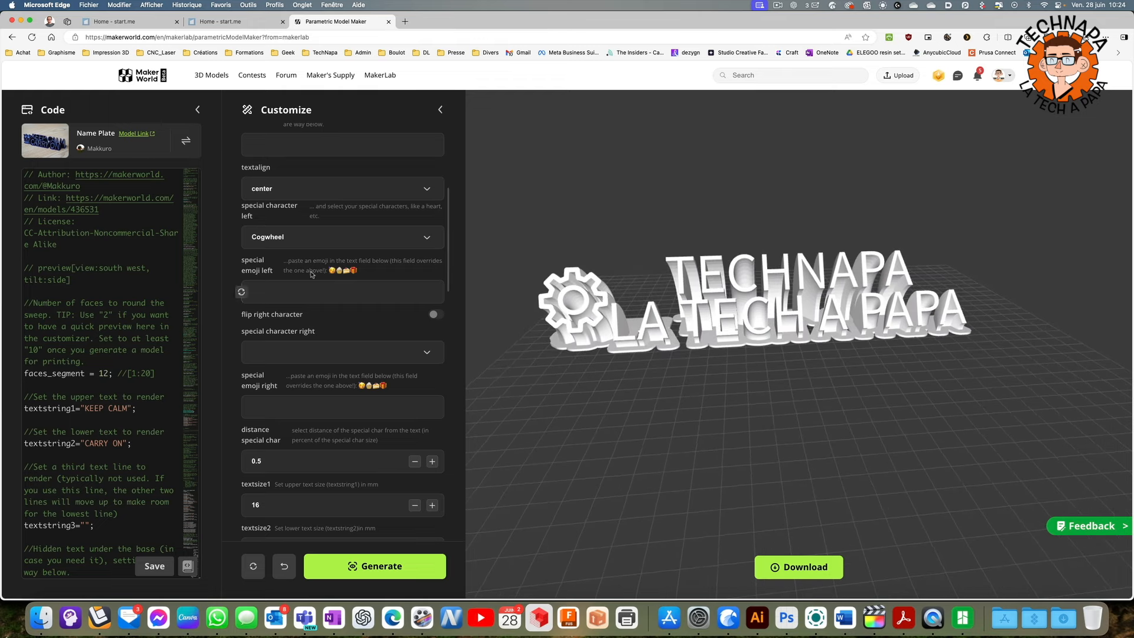
Set the text alignment back to left and regenerate the name plate
{"action": "scroll", "coordinate": [295, 248], "scroll_direction": "up", "scroll_amount": 1}
{"action": "left_click", "coordinate": [284, 211]}
{"action": "left_click", "coordinate": [269, 254]}
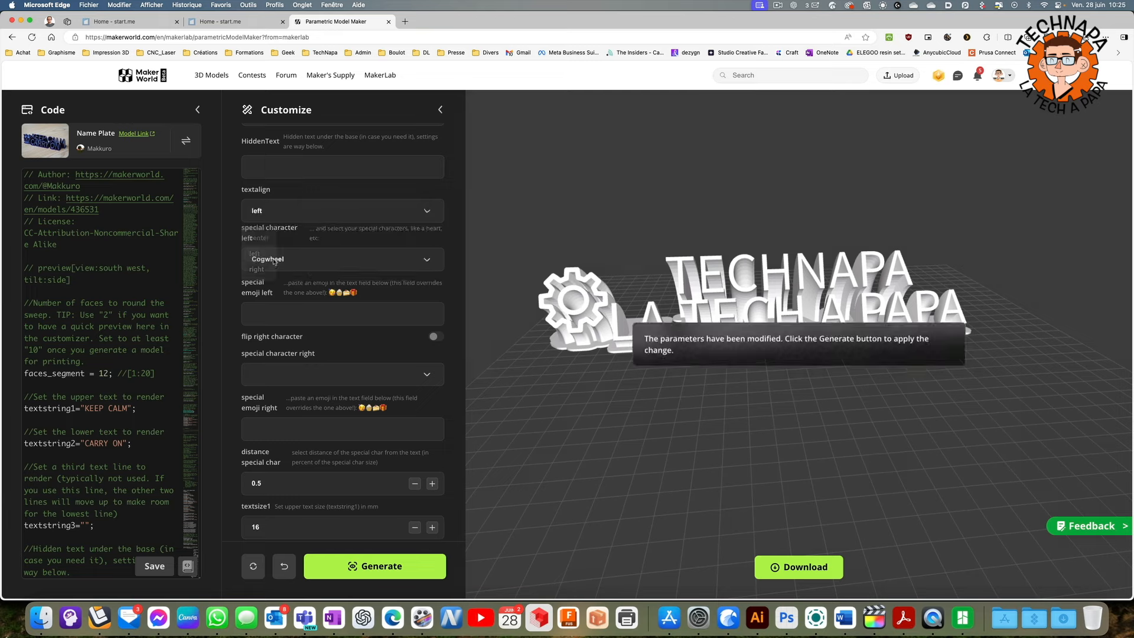
{"action": "left_click", "coordinate": [390, 567]}
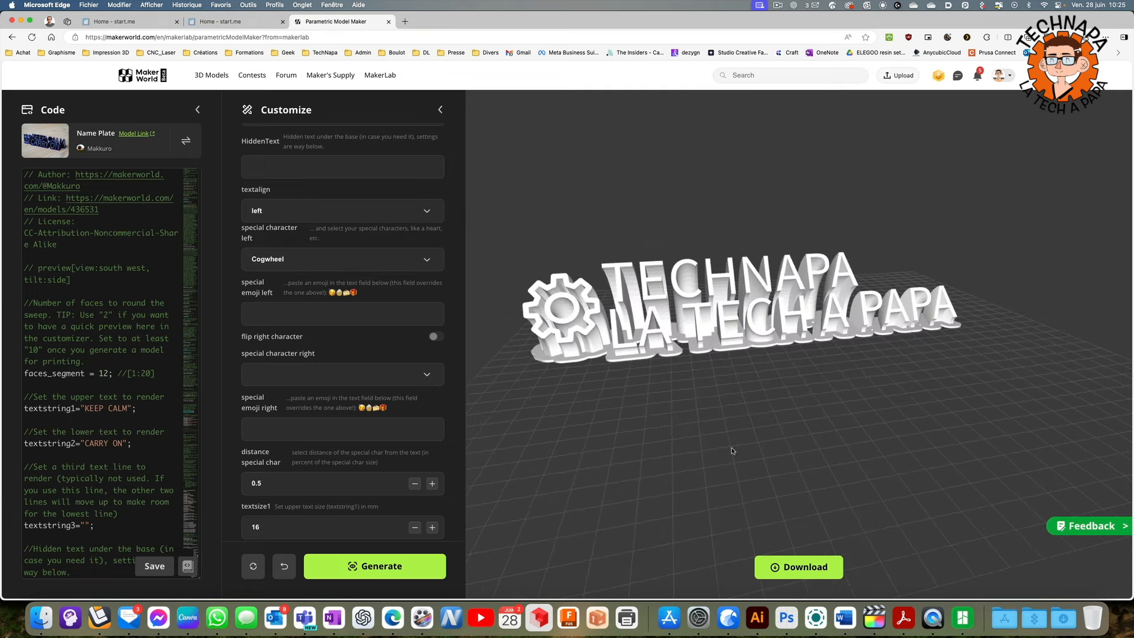
Set the base type to Chamfered_rectangle with a 5 mm topdown border and 7 mm side border, and generate the model
{"action": "scroll", "coordinate": [274, 395], "scroll_direction": "down", "scroll_amount": 2}
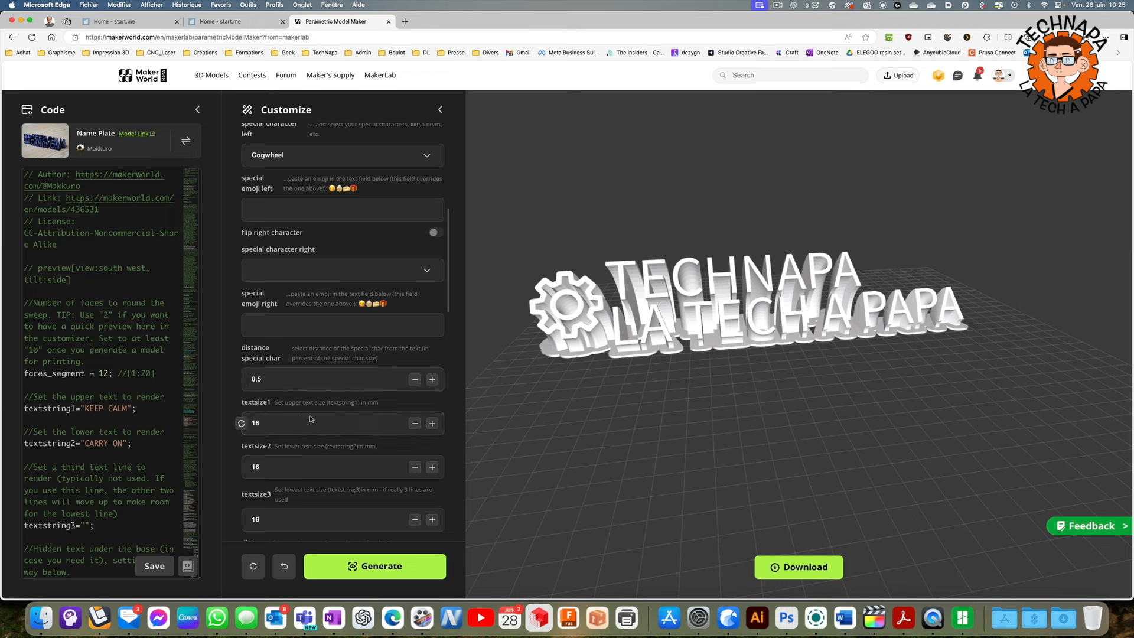
{"action": "scroll", "coordinate": [334, 422], "scroll_direction": "down", "scroll_amount": 2}
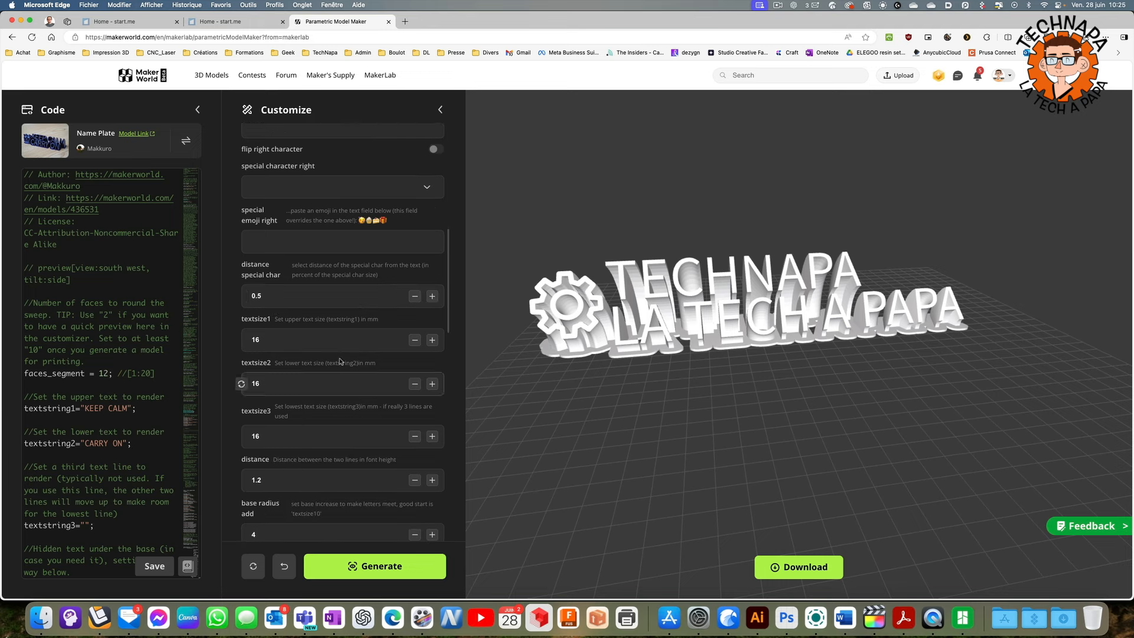
{"action": "scroll", "coordinate": [337, 473], "scroll_direction": "down", "scroll_amount": 3}
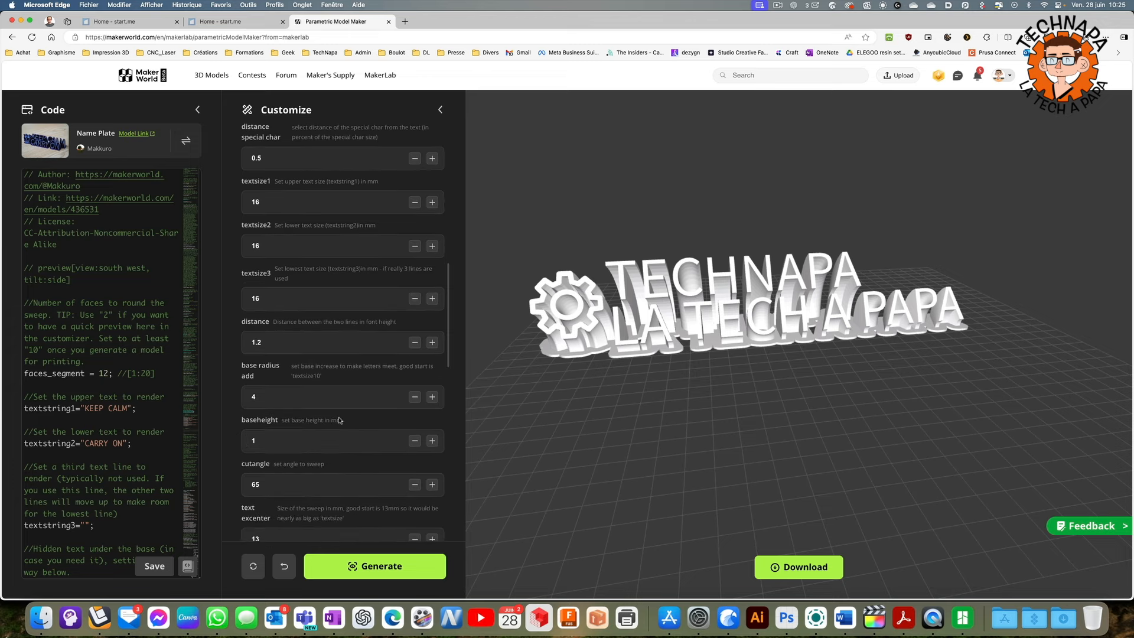
{"action": "scroll", "coordinate": [339, 420], "scroll_direction": "down", "scroll_amount": 3}
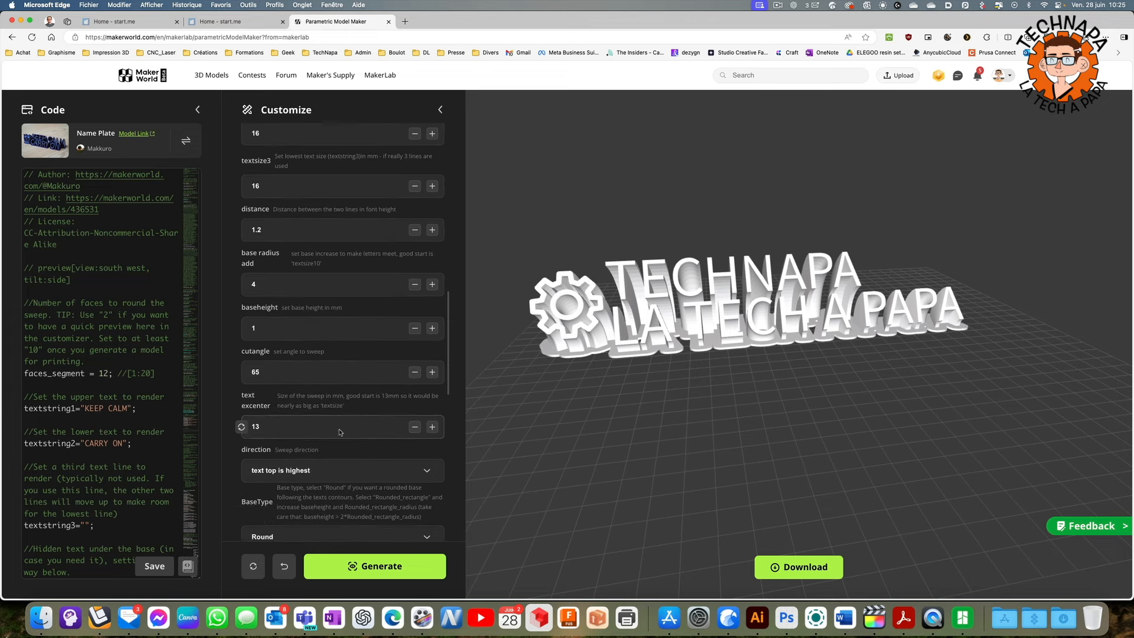
{"action": "scroll", "coordinate": [342, 484], "scroll_direction": "down", "scroll_amount": 1}
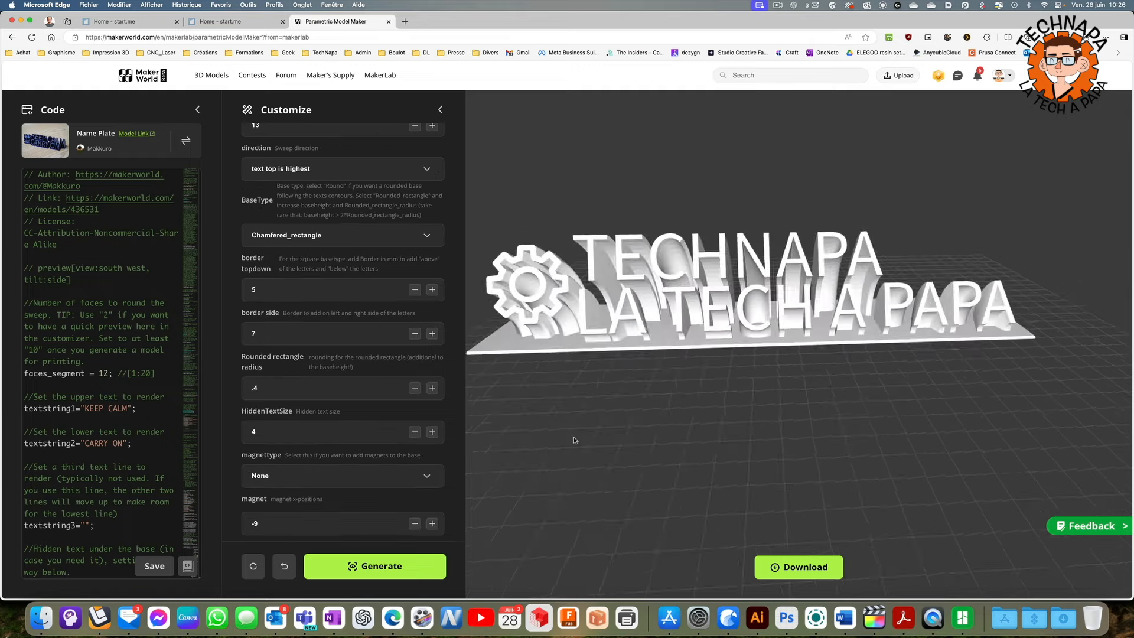
{"action": "left_click_drag", "start_coordinate": [573, 438], "coordinate": [704, 443]}
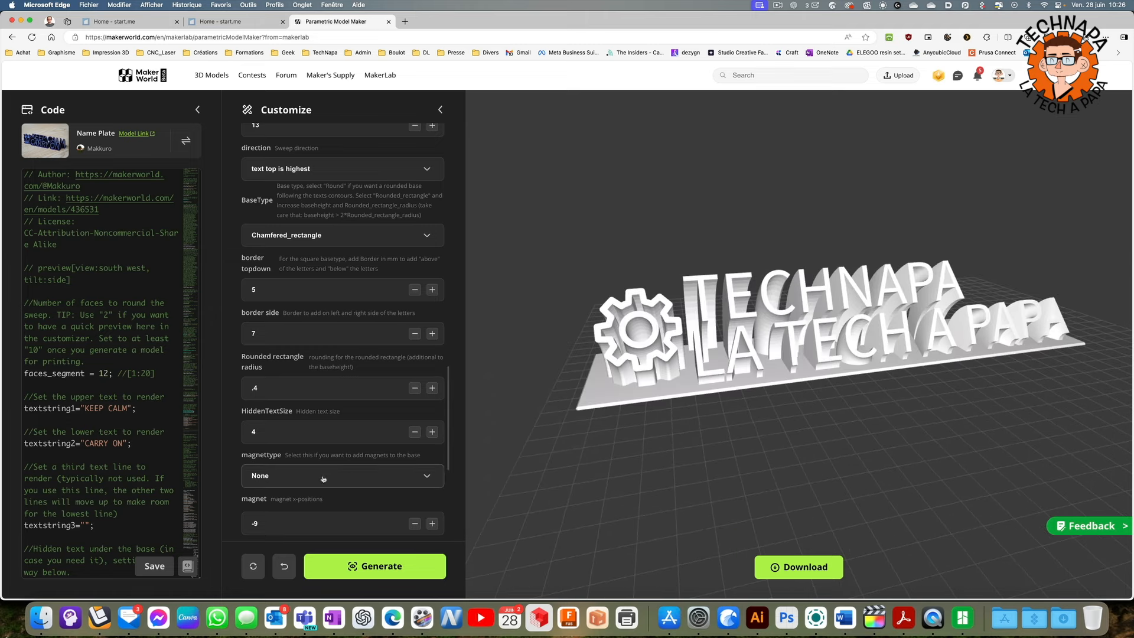
Set the magnet type to Cube10x1, generate the model, and inspect the underside of the base
{"action": "left_click", "coordinate": [352, 478]}
{"action": "left_click", "coordinate": [348, 478]}
{"action": "left_click_drag", "start_coordinate": [684, 480], "coordinate": [697, 362]}
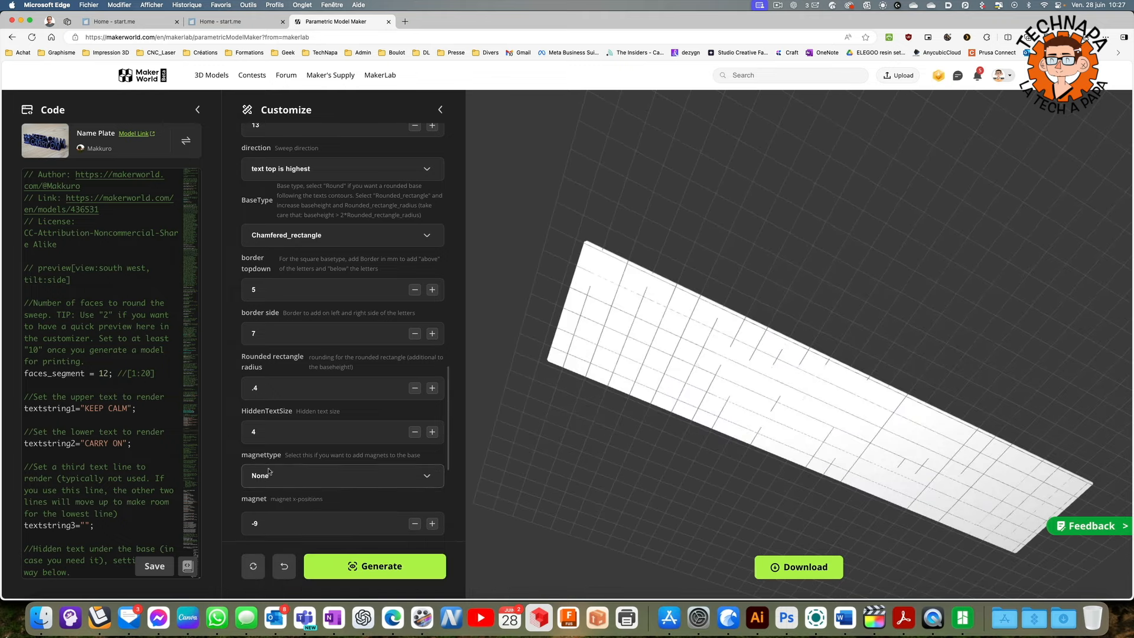
{"action": "left_click", "coordinate": [311, 478]}
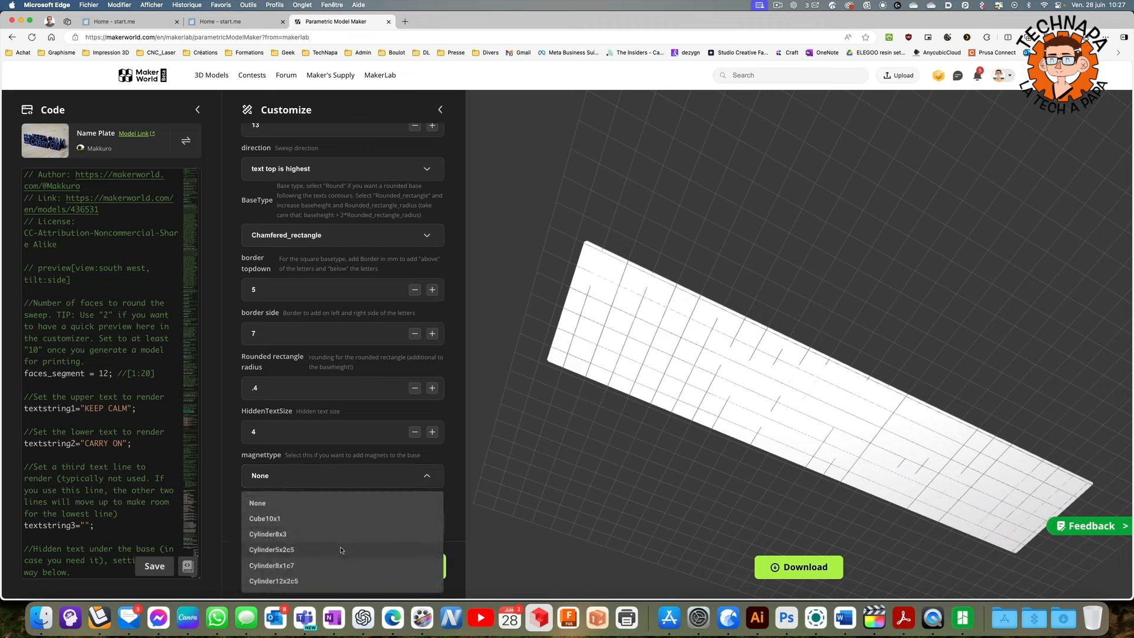
{"action": "left_click", "coordinate": [277, 519]}
{"action": "left_click_drag", "start_coordinate": [724, 373], "coordinate": [699, 335]}
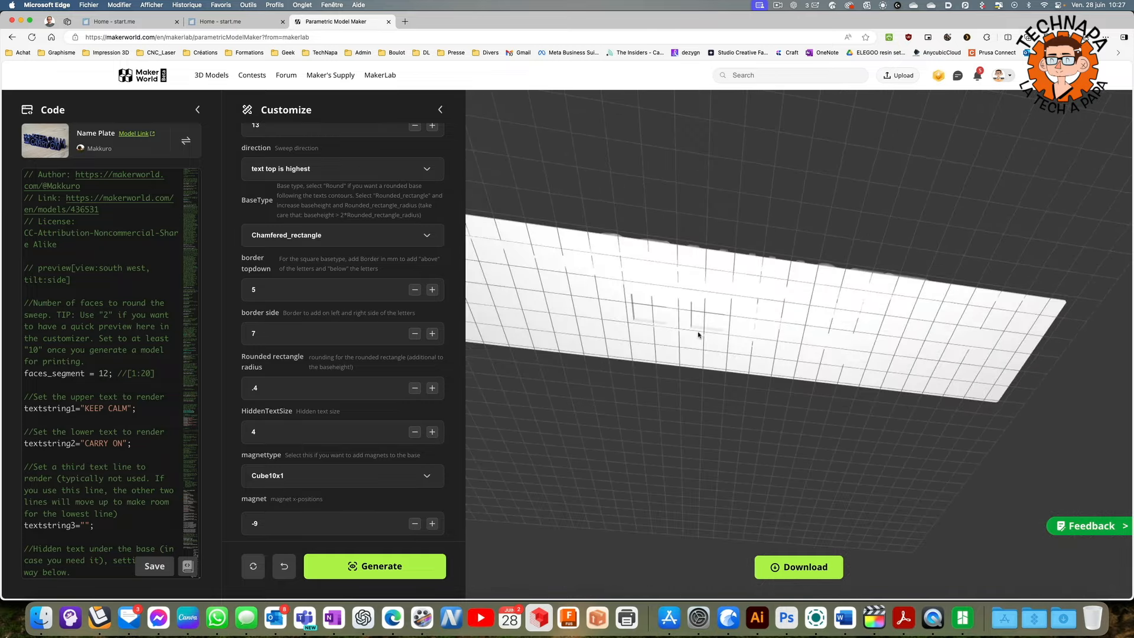
Change the magnet type to Cylinder8x3 and generate the model
{"action": "left_click", "coordinate": [389, 477]}
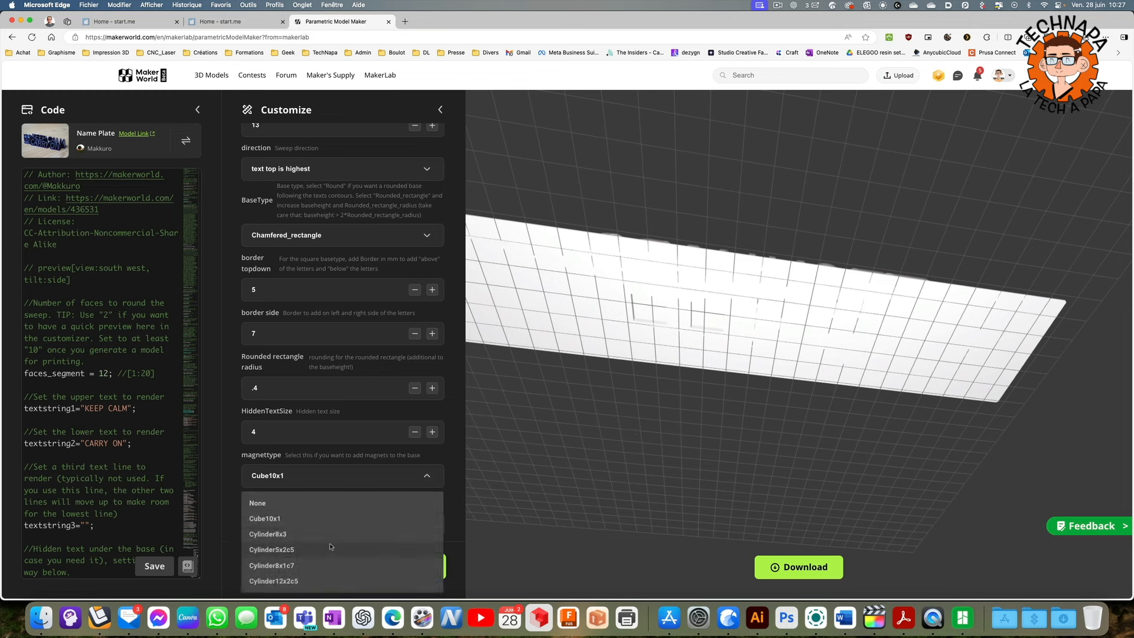
{"action": "left_click", "coordinate": [283, 535]}
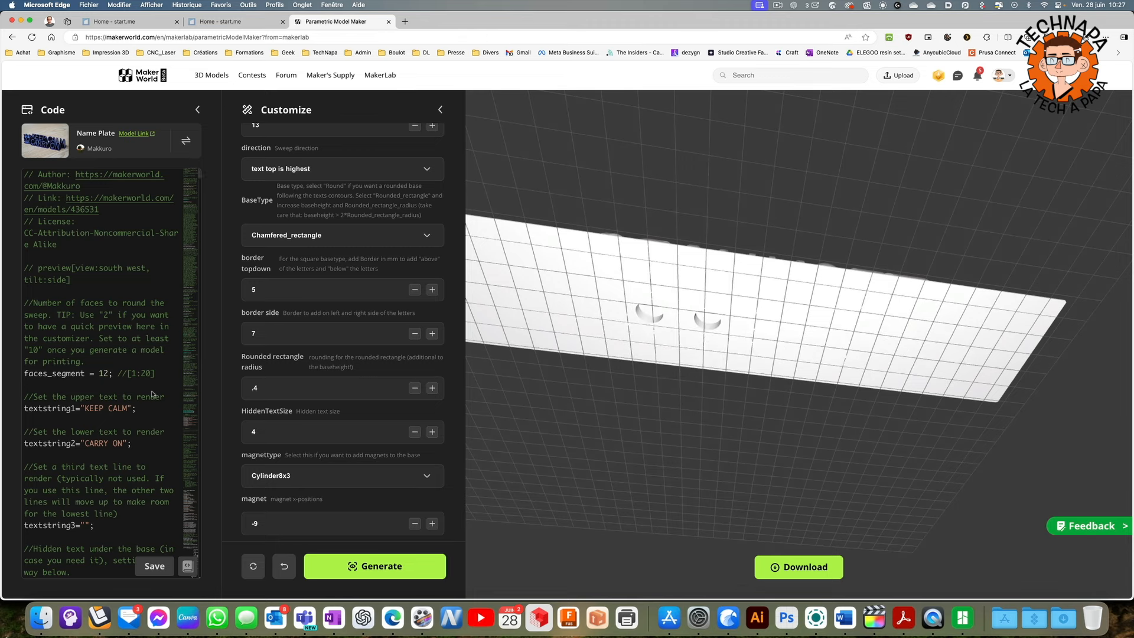
Read through the name plate's source code from the parameters to the special character calculations, and view the magnet holes under the base
{"action": "scroll", "coordinate": [152, 395], "scroll_direction": "down", "scroll_amount": 20}
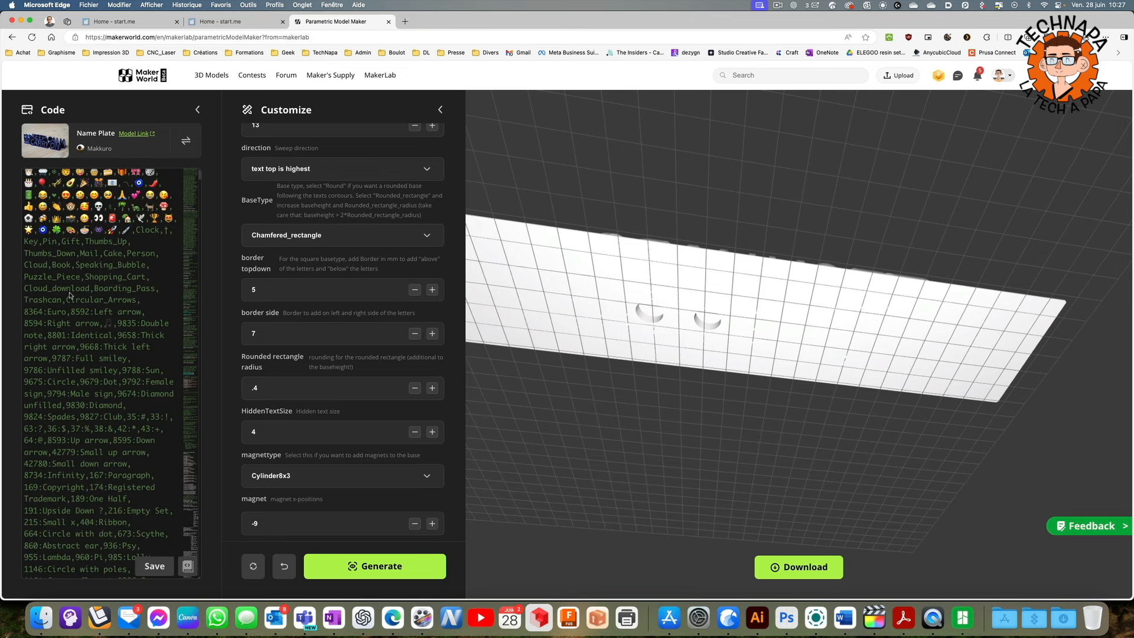
{"action": "scroll", "coordinate": [60, 457], "scroll_direction": "down", "scroll_amount": 3}
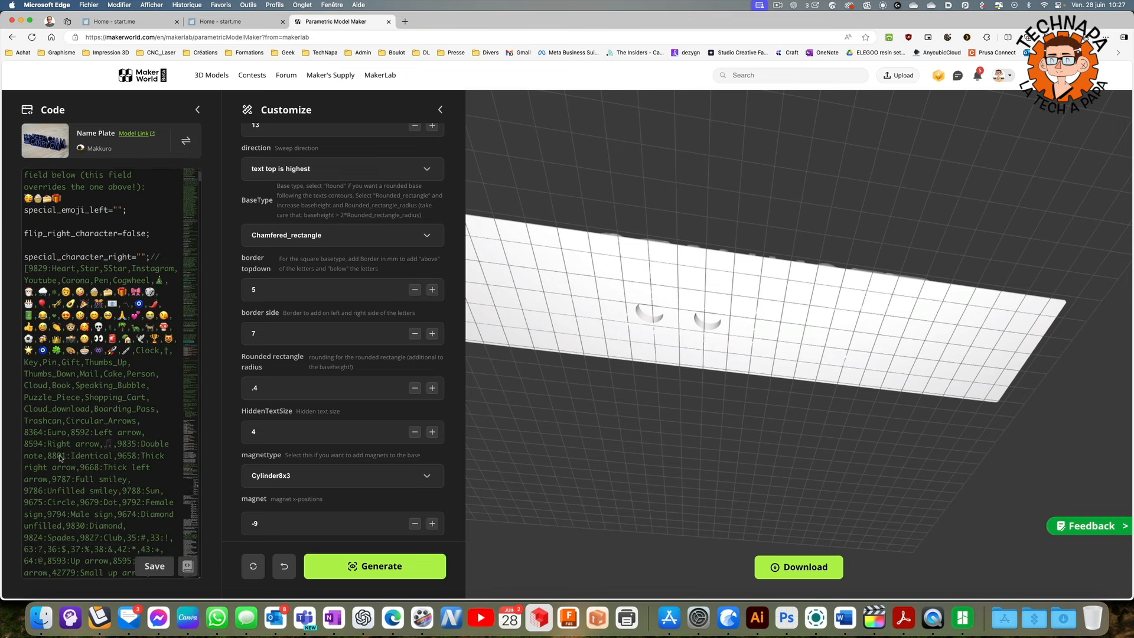
{"action": "scroll", "coordinate": [67, 461], "scroll_direction": "down", "scroll_amount": 15}
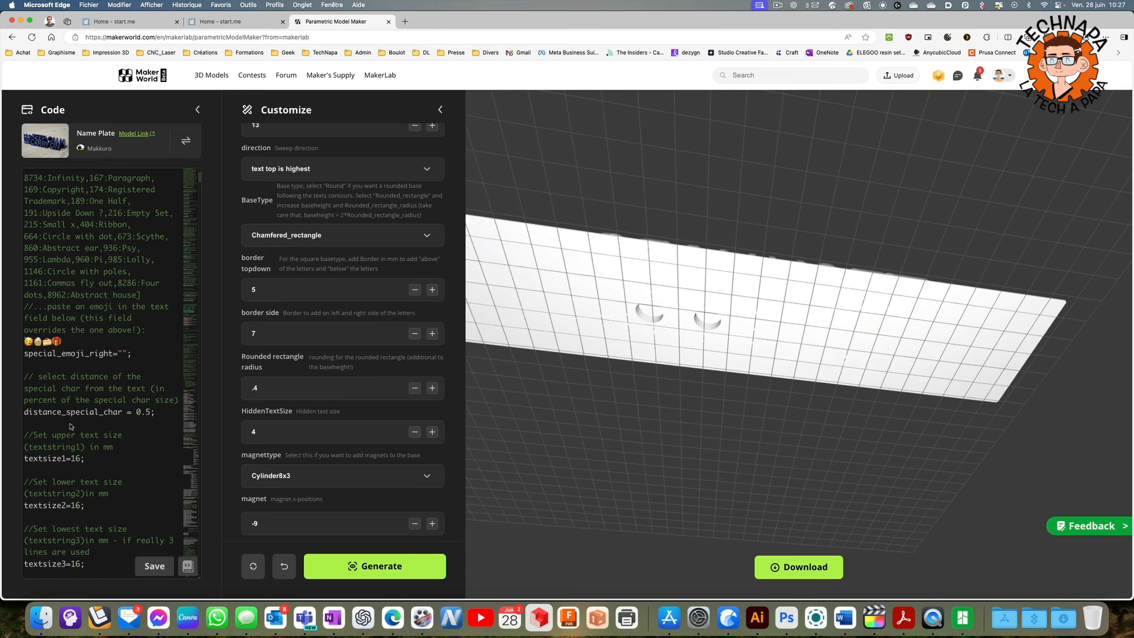
{"action": "scroll", "coordinate": [72, 423], "scroll_direction": "down", "scroll_amount": 1}
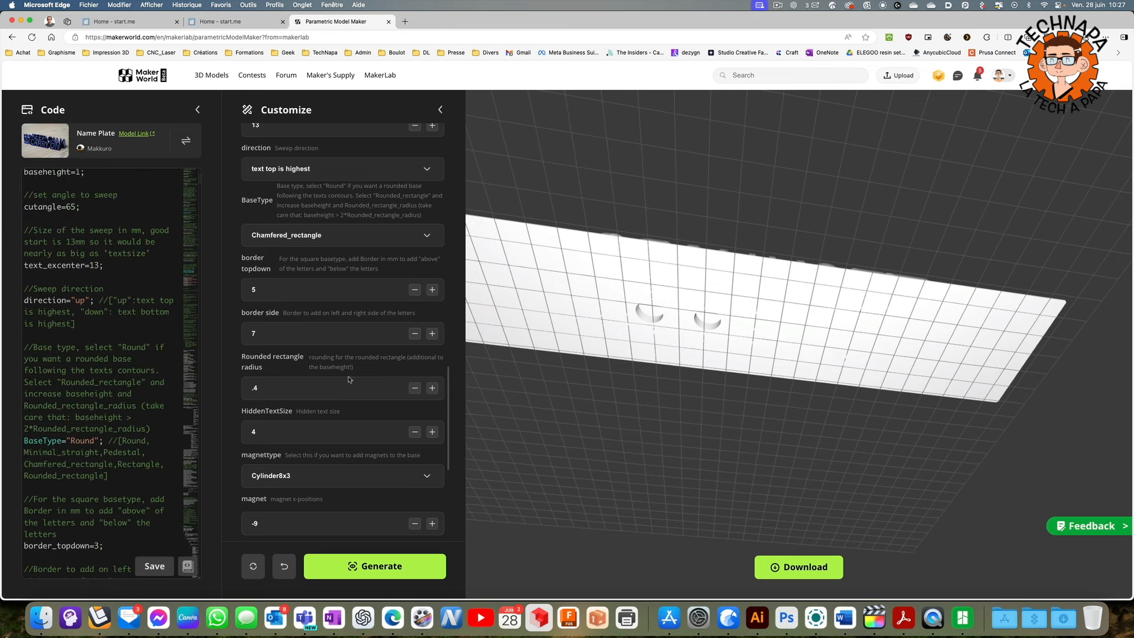
{"action": "scroll", "coordinate": [103, 400], "scroll_direction": "down", "scroll_amount": 15}
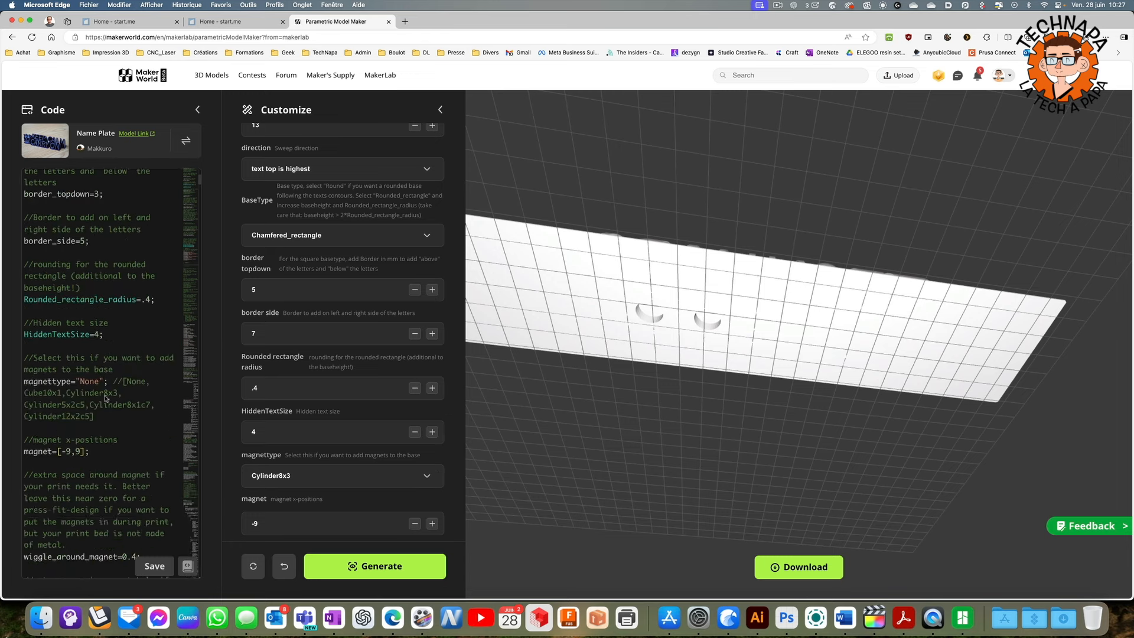
{"action": "scroll", "coordinate": [103, 400], "scroll_direction": "down", "scroll_amount": 20}
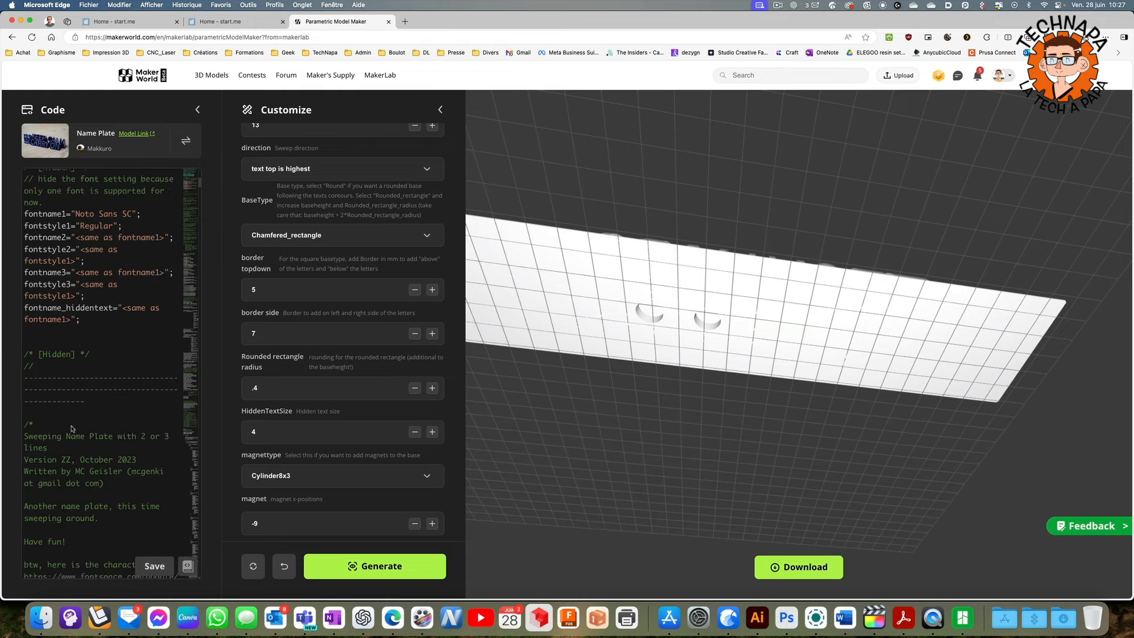
{"action": "scroll", "coordinate": [69, 433], "scroll_direction": "down", "scroll_amount": 10}
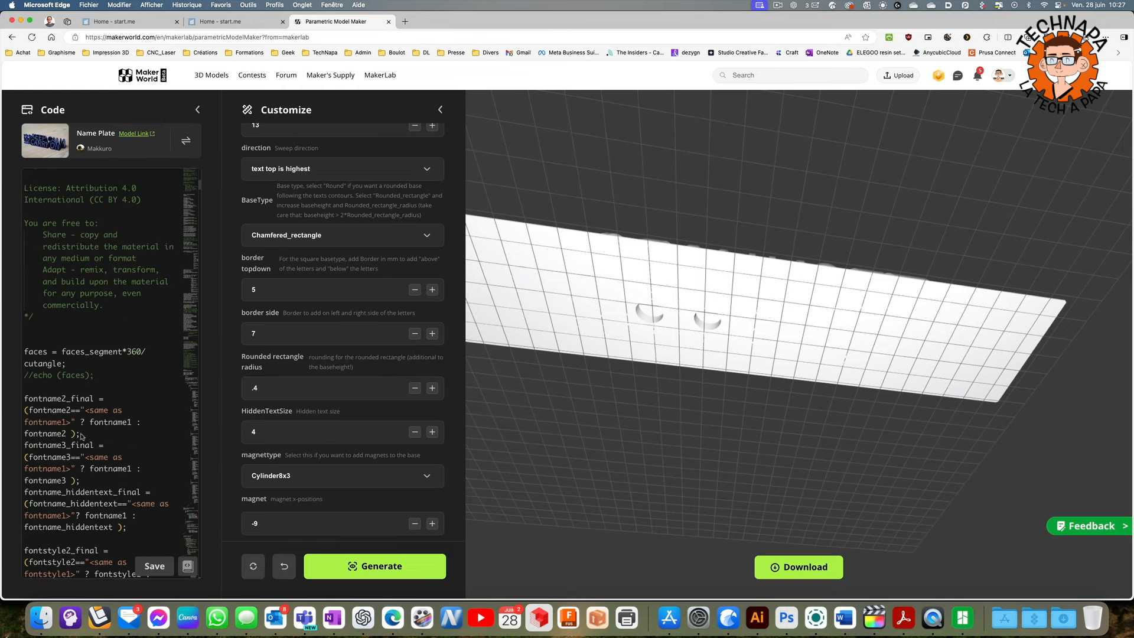
{"action": "scroll", "coordinate": [85, 435], "scroll_direction": "down", "scroll_amount": 10}
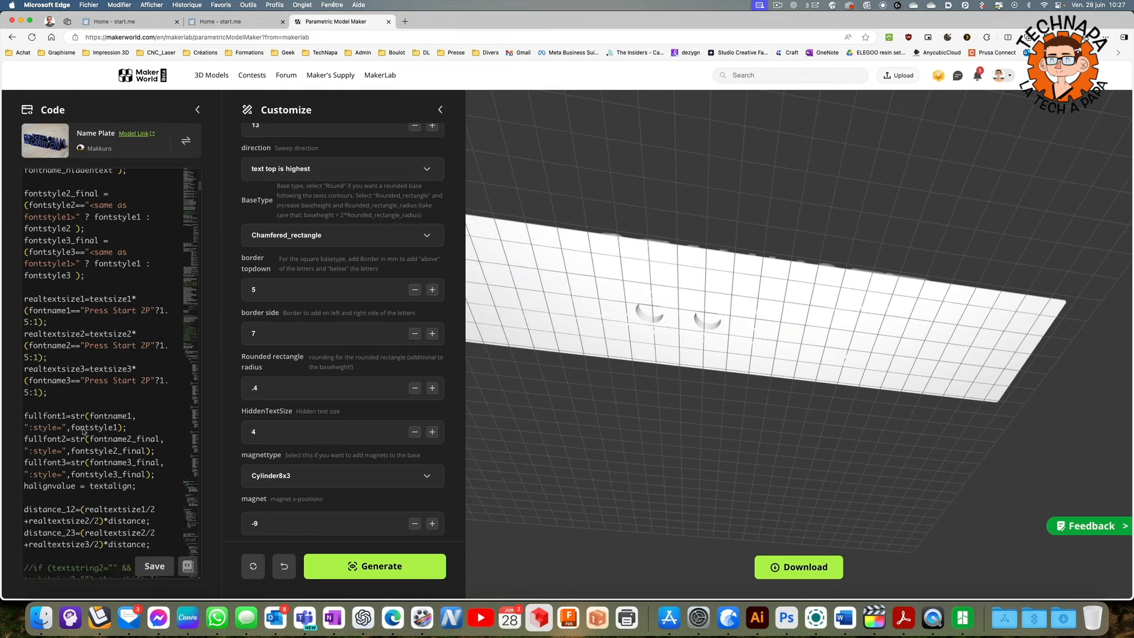
{"action": "scroll", "coordinate": [85, 433], "scroll_direction": "down", "scroll_amount": 10}
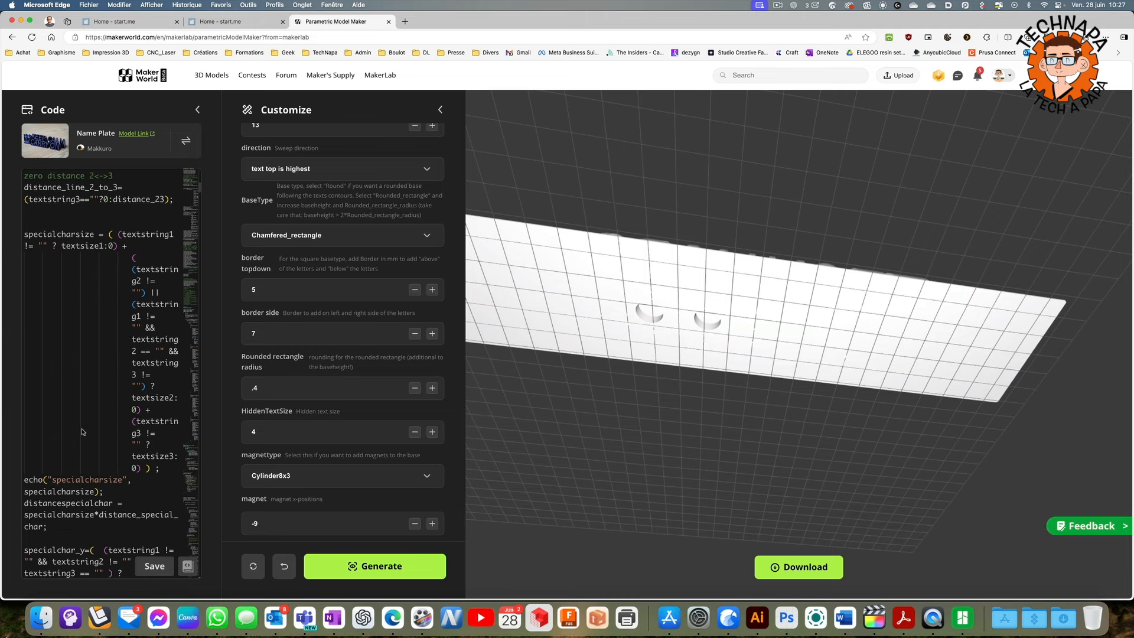
{"action": "left_click_drag", "start_coordinate": [695, 485], "coordinate": [618, 387]}
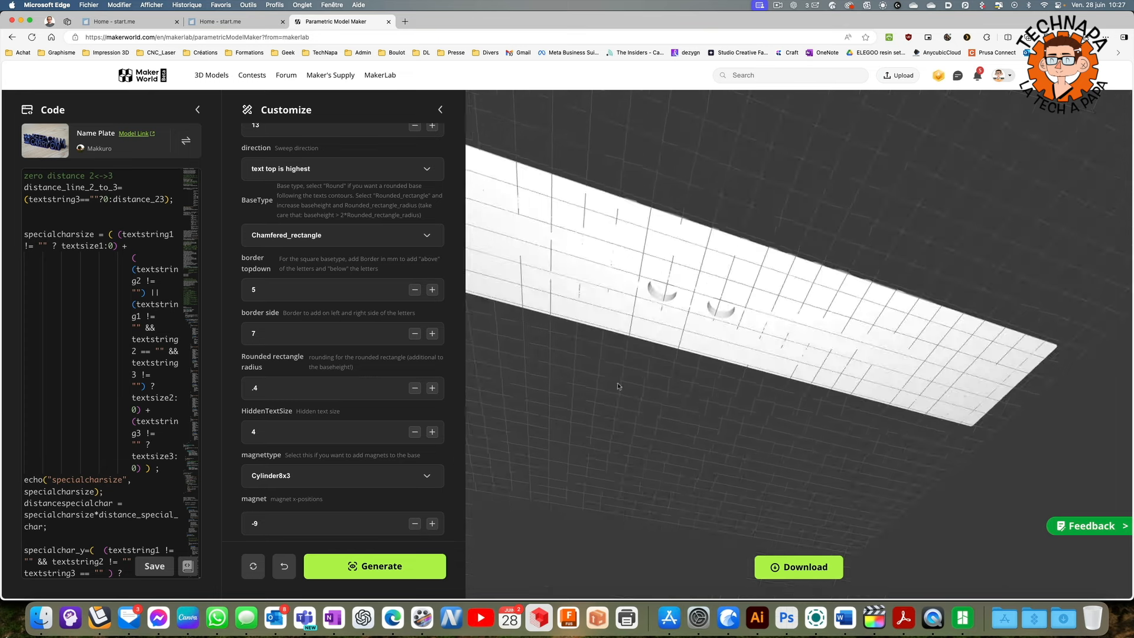
Review the name plate's remaining magnet and additional settings, and download the model as a 3MF
{"action": "left_click_drag", "start_coordinate": [701, 346], "coordinate": [968, 449]}
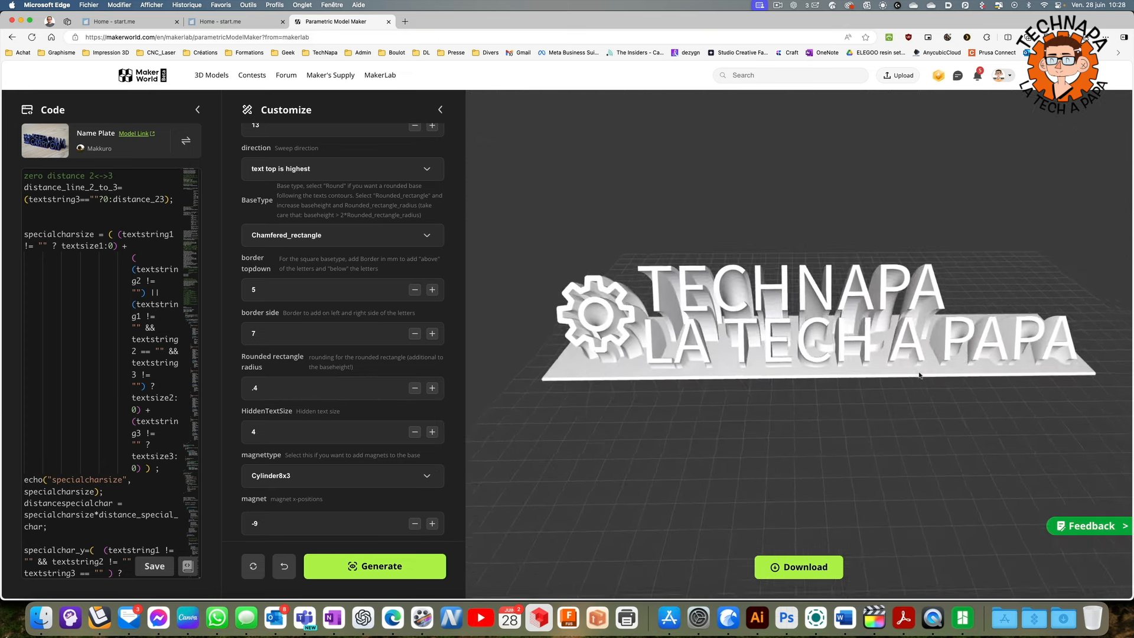
{"action": "scroll", "coordinate": [317, 450], "scroll_direction": "down", "scroll_amount": 3}
{"action": "scroll", "coordinate": [316, 450], "scroll_direction": "down", "scroll_amount": 3}
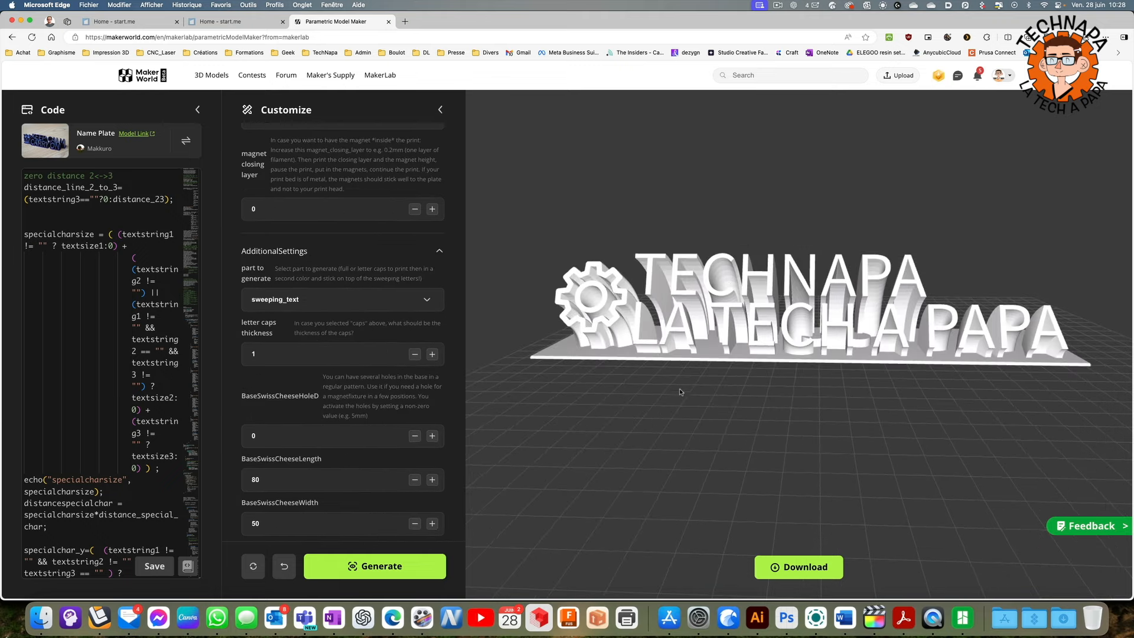
{"action": "left_click_drag", "start_coordinate": [679, 391], "coordinate": [746, 396]}
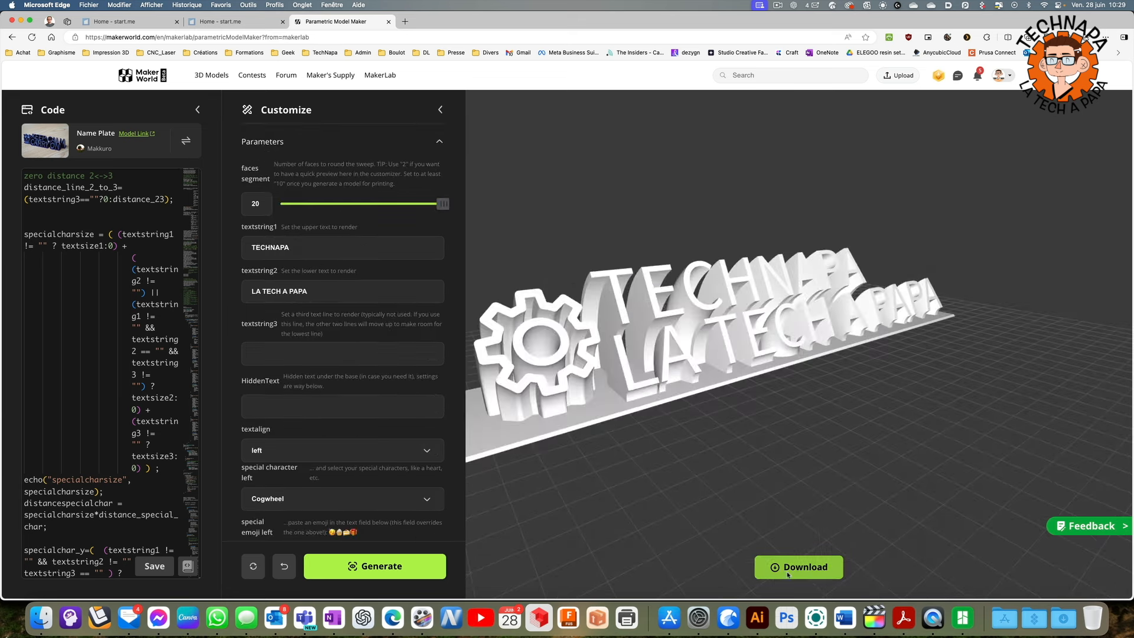
{"action": "left_click", "coordinate": [788, 569]}
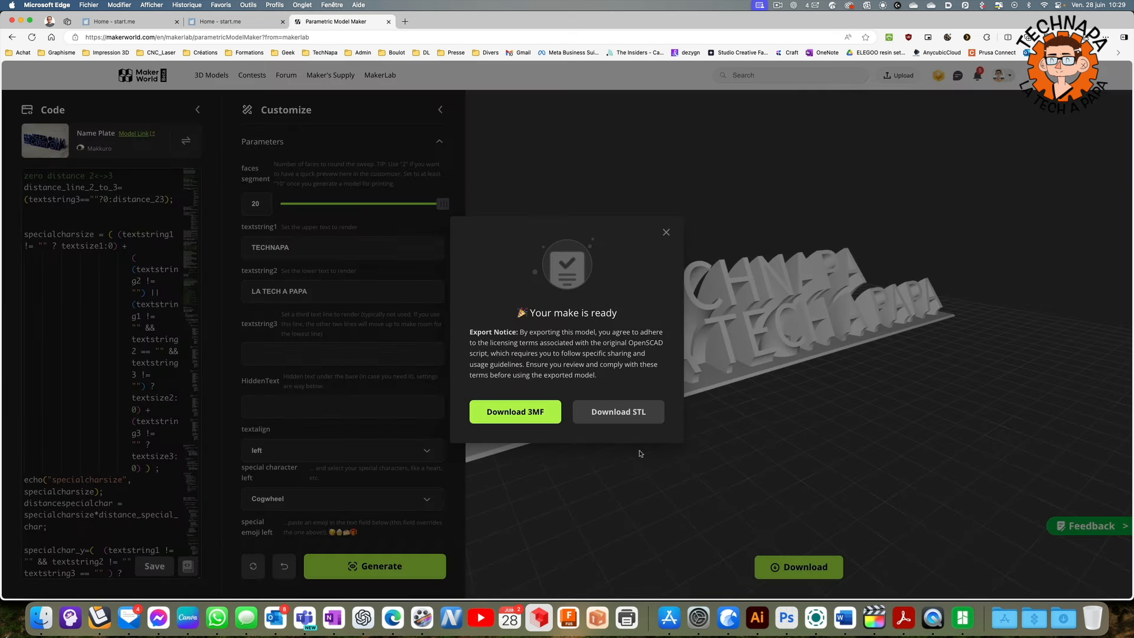
{"action": "left_click", "coordinate": [546, 419]}
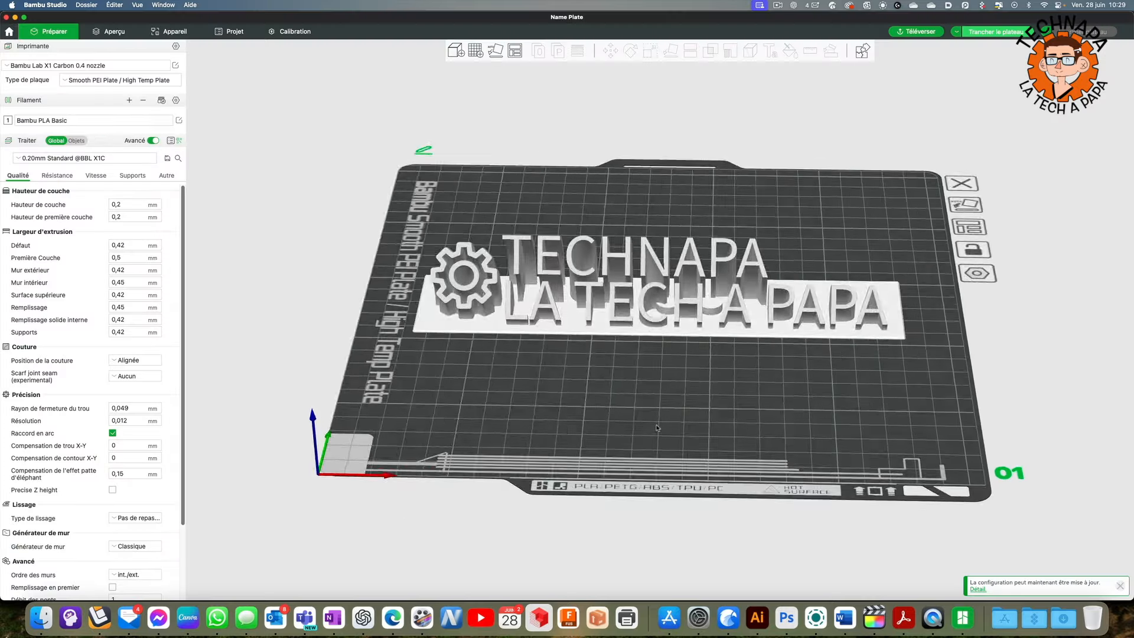
Inspect the name plate in Bambu Studio, from the lettering to the magnet holes under the base
{"action": "scroll", "coordinate": [657, 427], "scroll_direction": "down", "scroll_amount": 3}
{"action": "scroll", "coordinate": [656, 358], "scroll_direction": "up", "scroll_amount": 10}
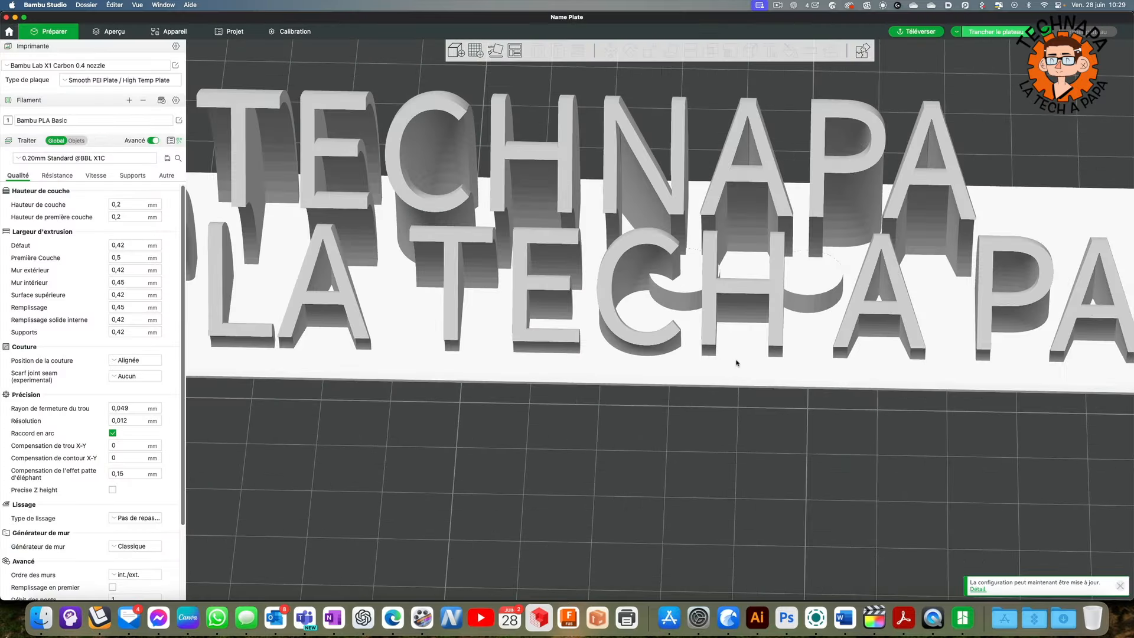
{"action": "scroll", "coordinate": [736, 364], "scroll_direction": "up", "scroll_amount": 5}
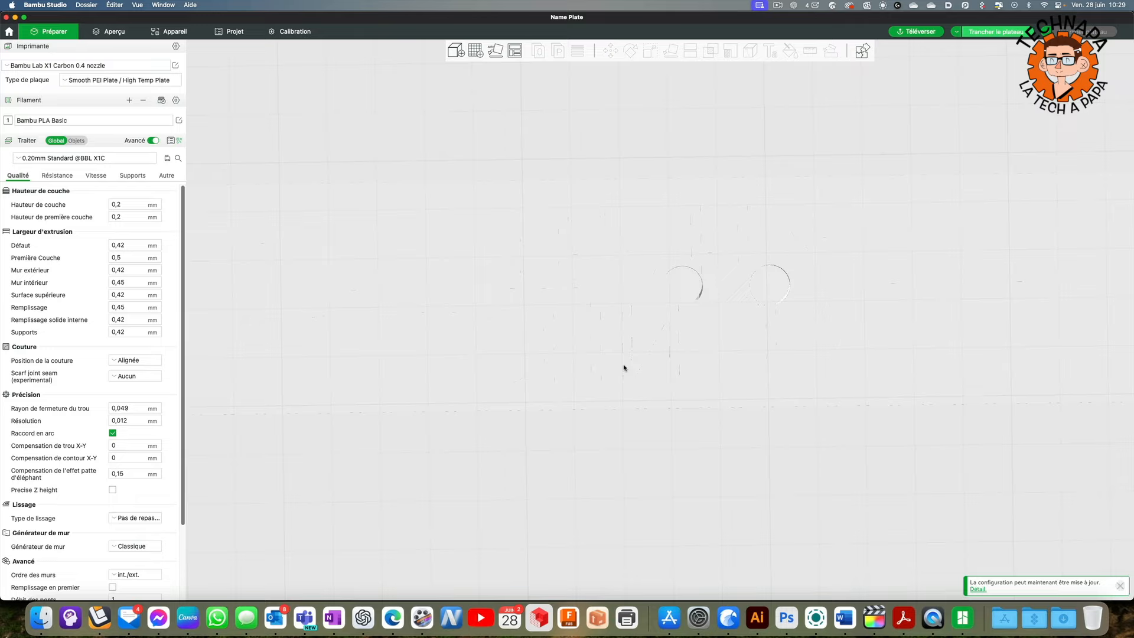
{"action": "scroll", "coordinate": [696, 109], "scroll_direction": "down", "scroll_amount": 10}
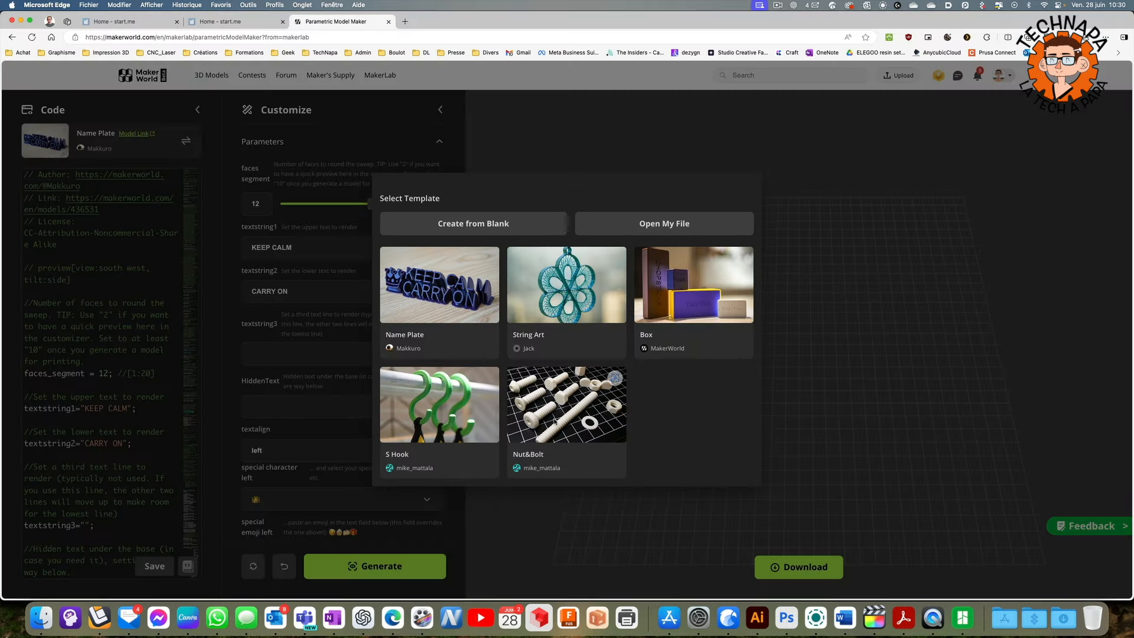
Load the Nut&Bolt template in the Parametric Model Maker, set the component type to nut, and generate the model
{"action": "left_click", "coordinate": [553, 416]}
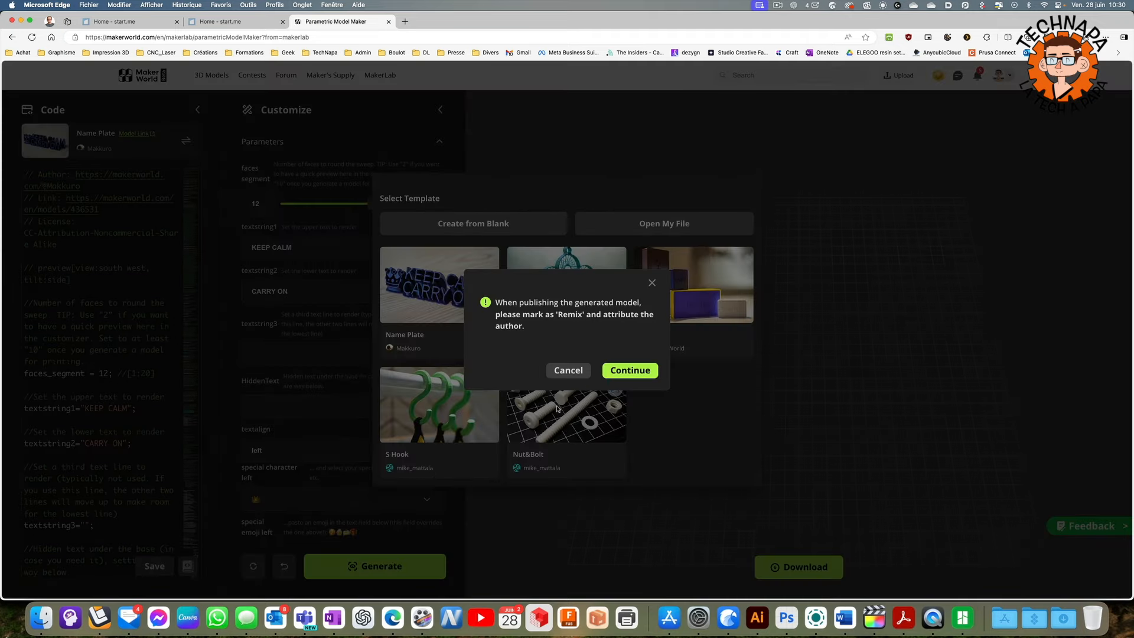
{"action": "left_click", "coordinate": [619, 372]}
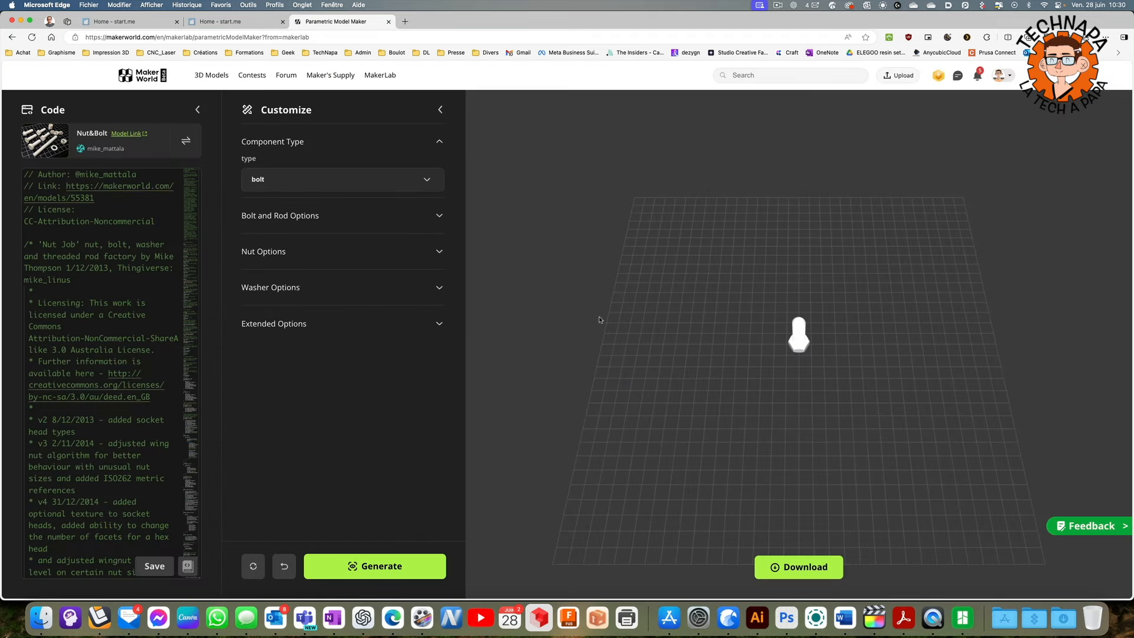
{"action": "left_click", "coordinate": [295, 179]}
{"action": "left_click", "coordinate": [258, 210]}
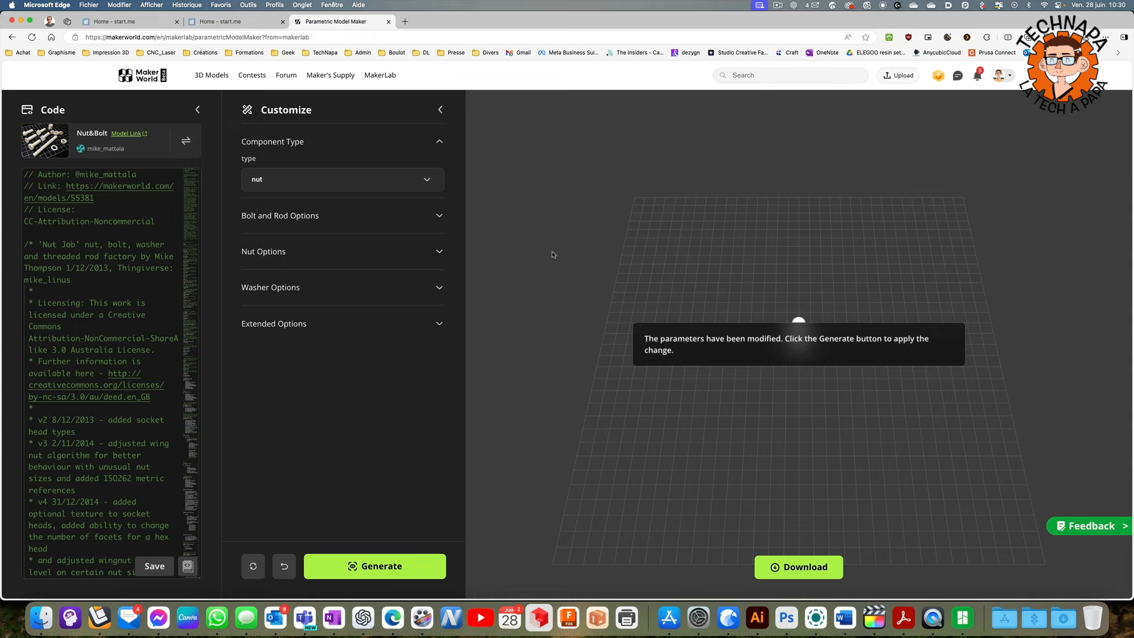
{"action": "left_click", "coordinate": [416, 565]}
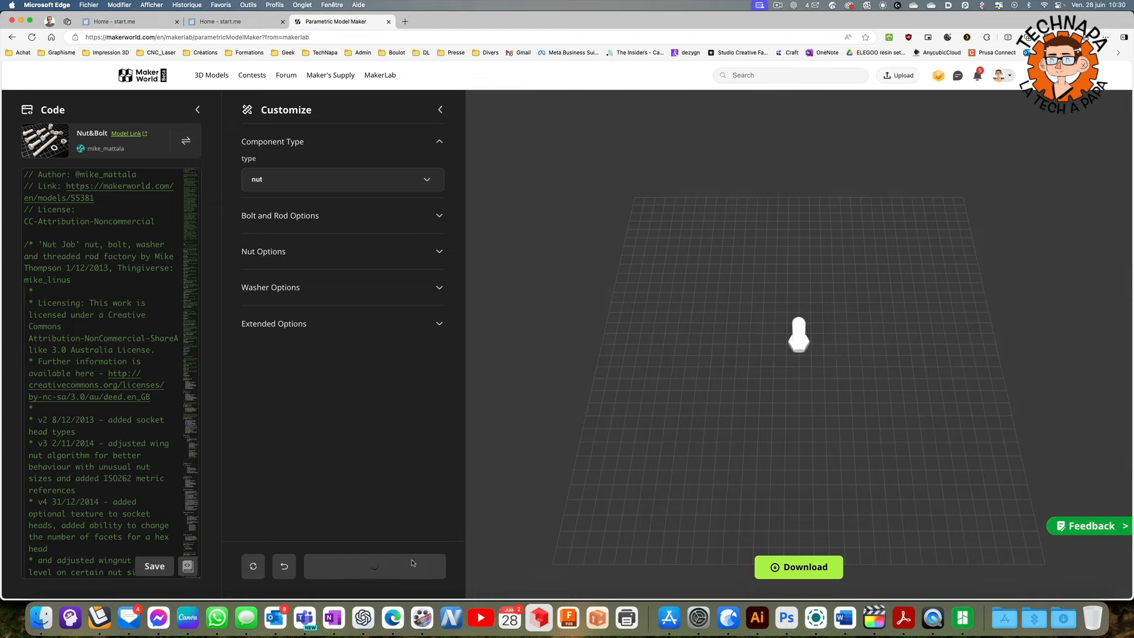
{"action": "scroll", "coordinate": [837, 345], "scroll_direction": "up", "scroll_amount": 5}
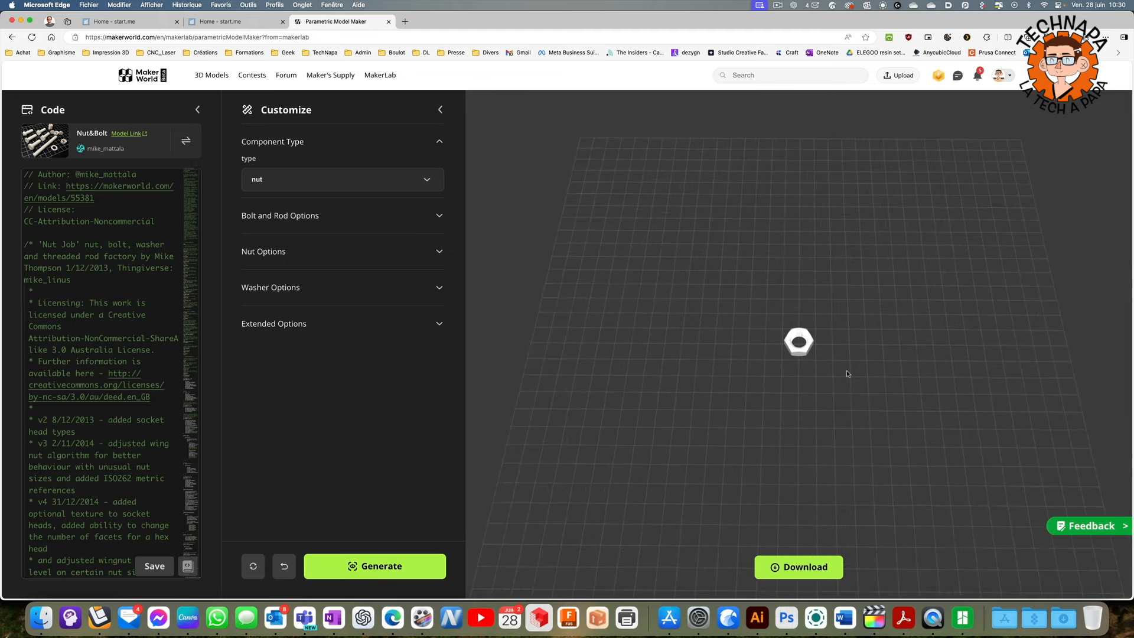
Examine the Nut&Bolt template's bolt and rod, nut, washer and extended options
{"action": "left_click", "coordinate": [299, 216]}
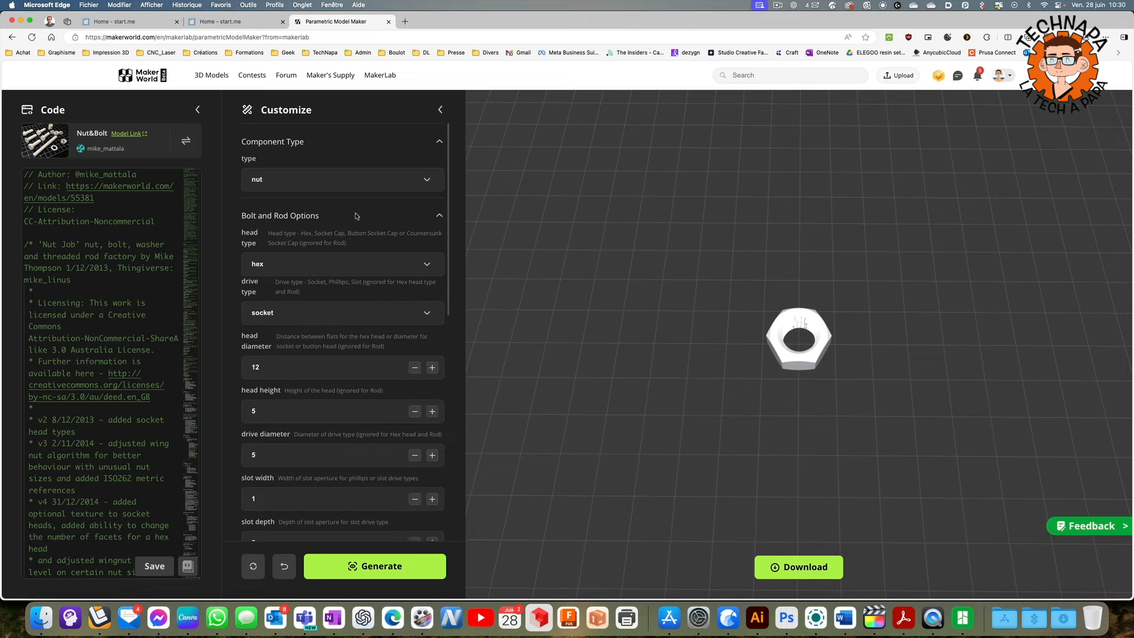
{"action": "scroll", "coordinate": [331, 331], "scroll_direction": "down", "scroll_amount": 6}
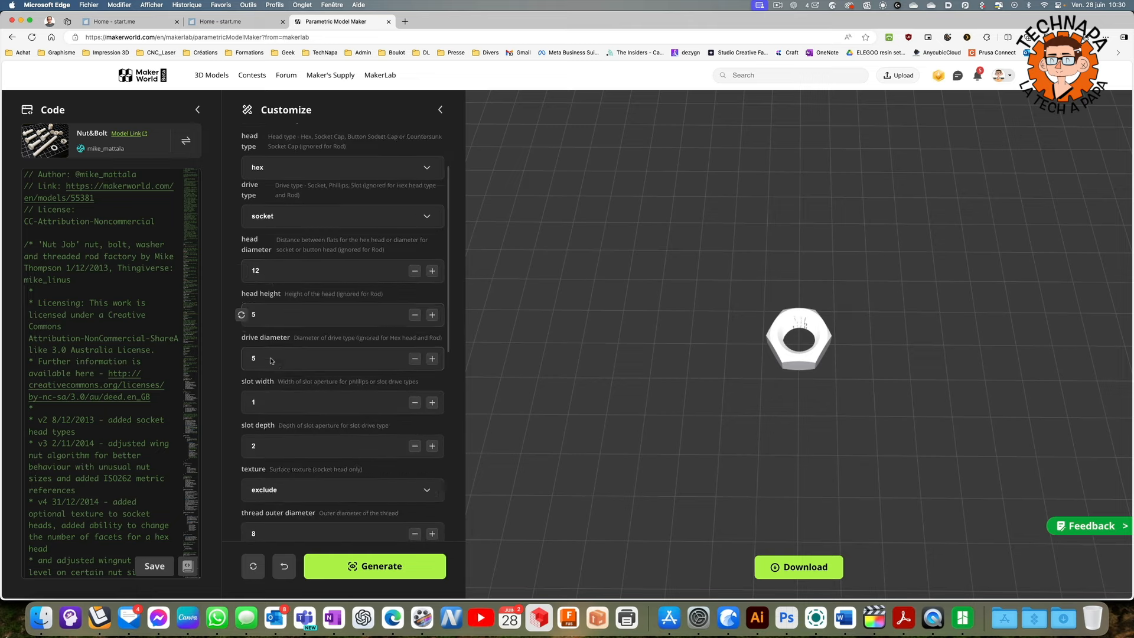
{"action": "scroll", "coordinate": [342, 346], "scroll_direction": "down", "scroll_amount": 4}
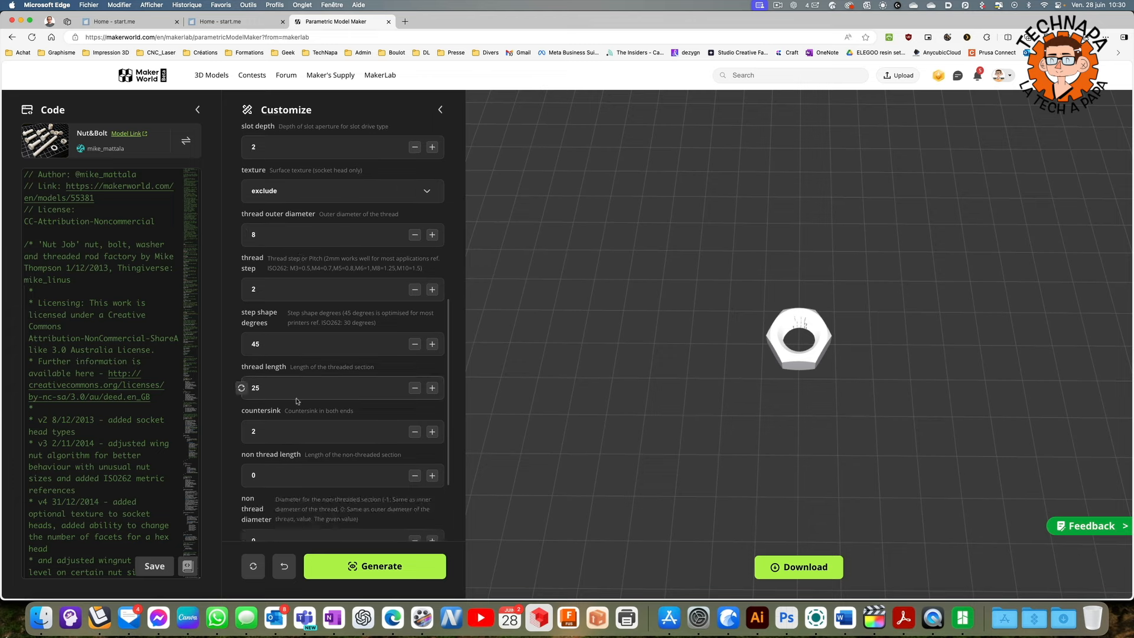
{"action": "left_click", "coordinate": [322, 458]}
{"action": "scroll", "coordinate": [325, 466], "scroll_direction": "down", "scroll_amount": 6}
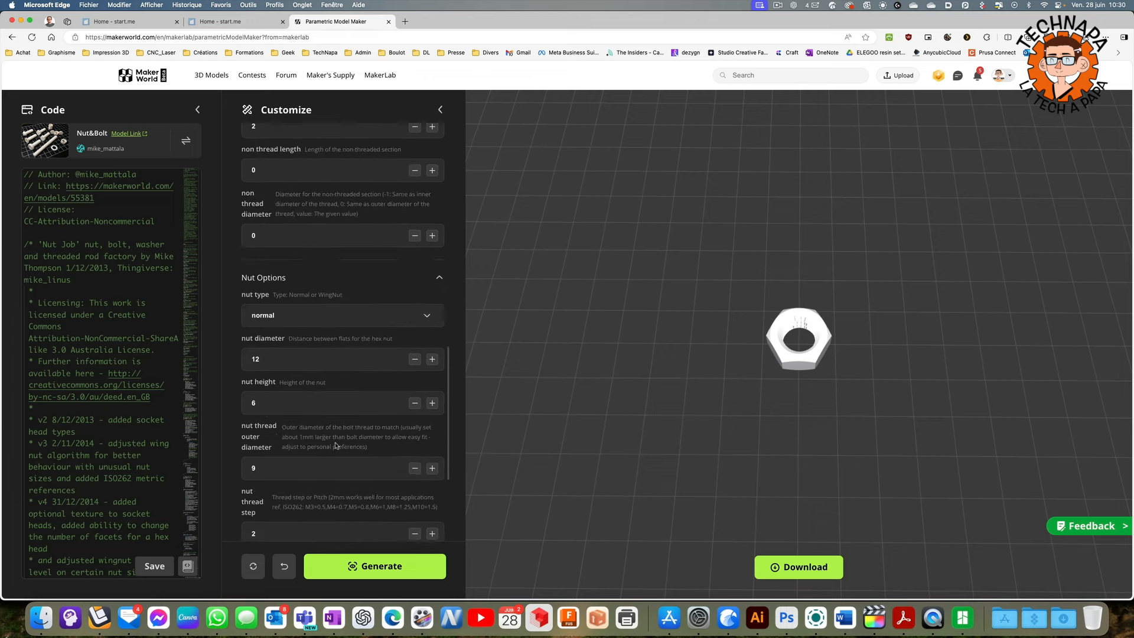
{"action": "left_click", "coordinate": [329, 494]}
{"action": "scroll", "coordinate": [328, 472], "scroll_direction": "down", "scroll_amount": 3}
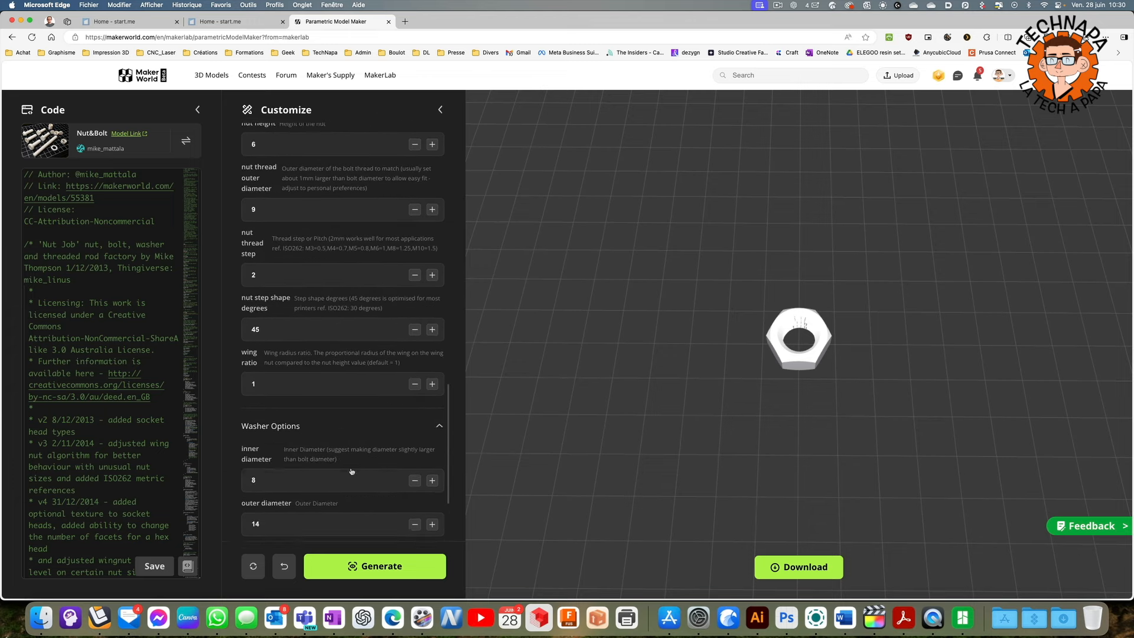
{"action": "left_click", "coordinate": [265, 530]}
{"action": "scroll", "coordinate": [304, 474], "scroll_direction": "down", "scroll_amount": 3}
{"action": "scroll", "coordinate": [304, 473], "scroll_direction": "up", "scroll_amount": 15}
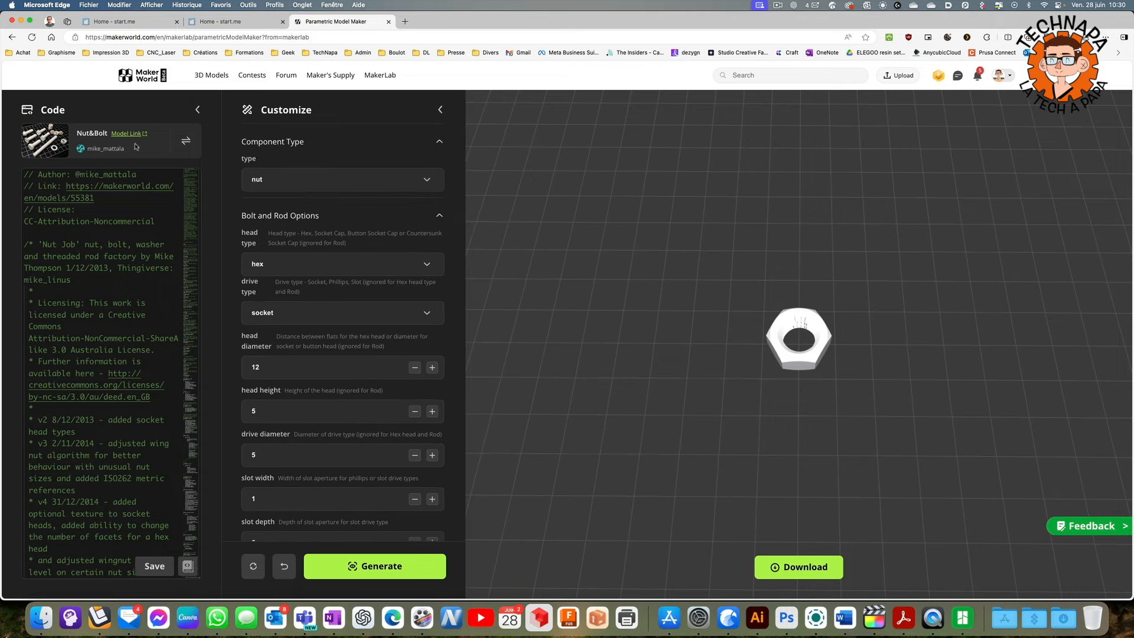
Switch to the Box template and view the open box and its lid from several angles
{"action": "left_click", "coordinate": [186, 140]}
{"action": "left_click", "coordinate": [628, 369]}
{"action": "left_click", "coordinate": [685, 283]}
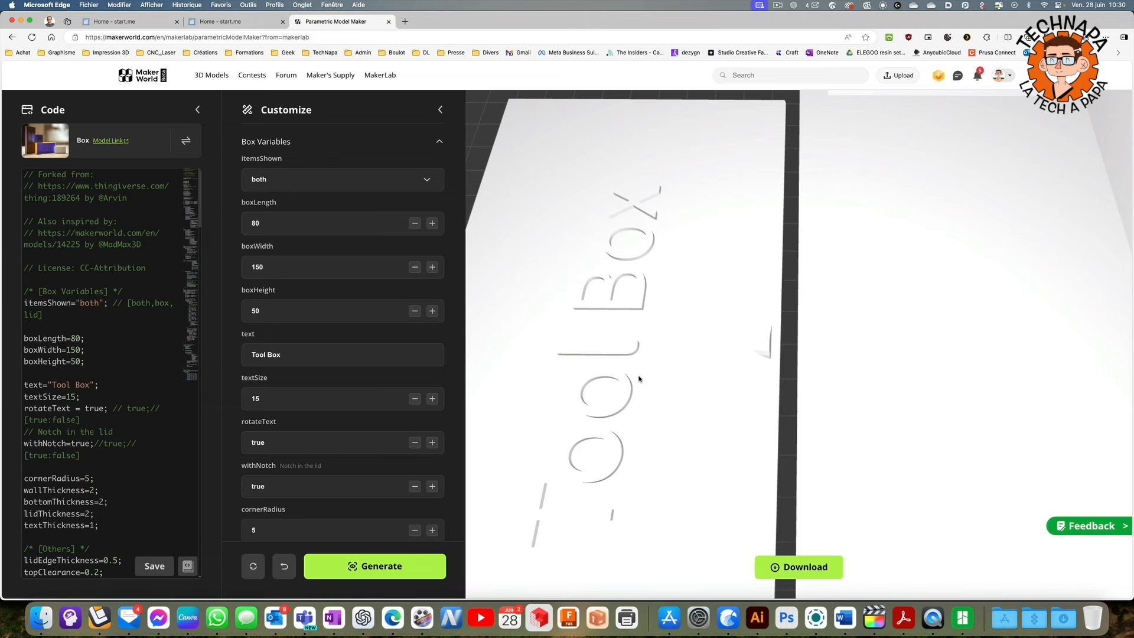
{"action": "left_click_drag", "start_coordinate": [786, 474], "coordinate": [676, 464]}
{"action": "left_click_drag", "start_coordinate": [672, 437], "coordinate": [666, 461]}
{"action": "left_click_drag", "start_coordinate": [568, 255], "coordinate": [619, 257]}
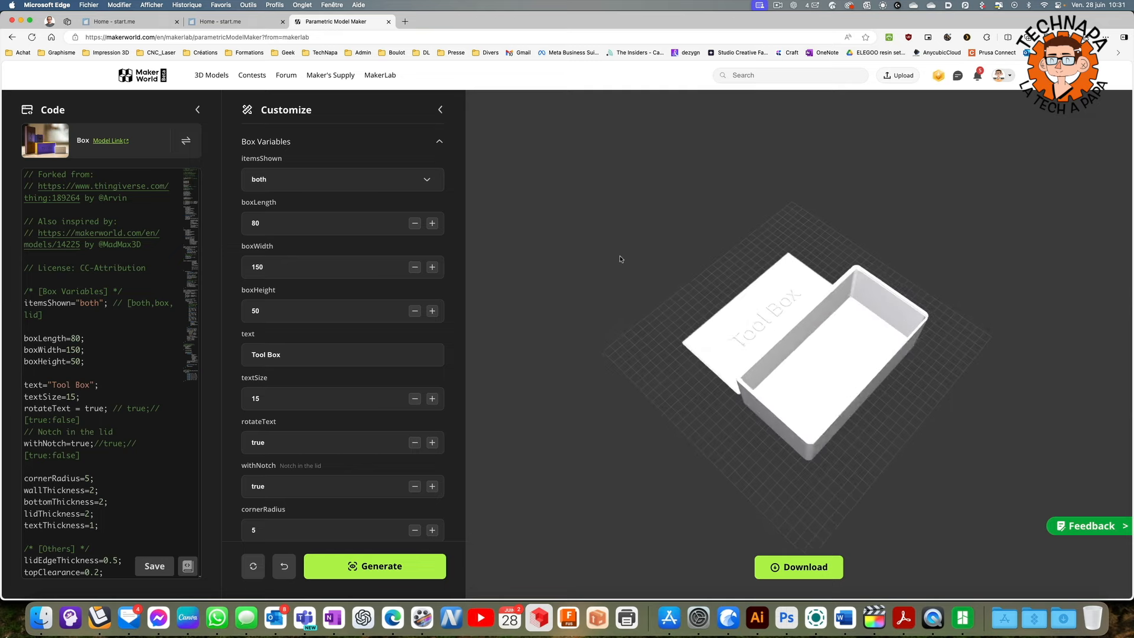
{"action": "scroll", "coordinate": [760, 356], "scroll_direction": "up", "scroll_amount": 8}
{"action": "scroll", "coordinate": [622, 381], "scroll_direction": "down", "scroll_amount": 5}
{"action": "left_click_drag", "start_coordinate": [618, 421], "coordinate": [546, 443]}
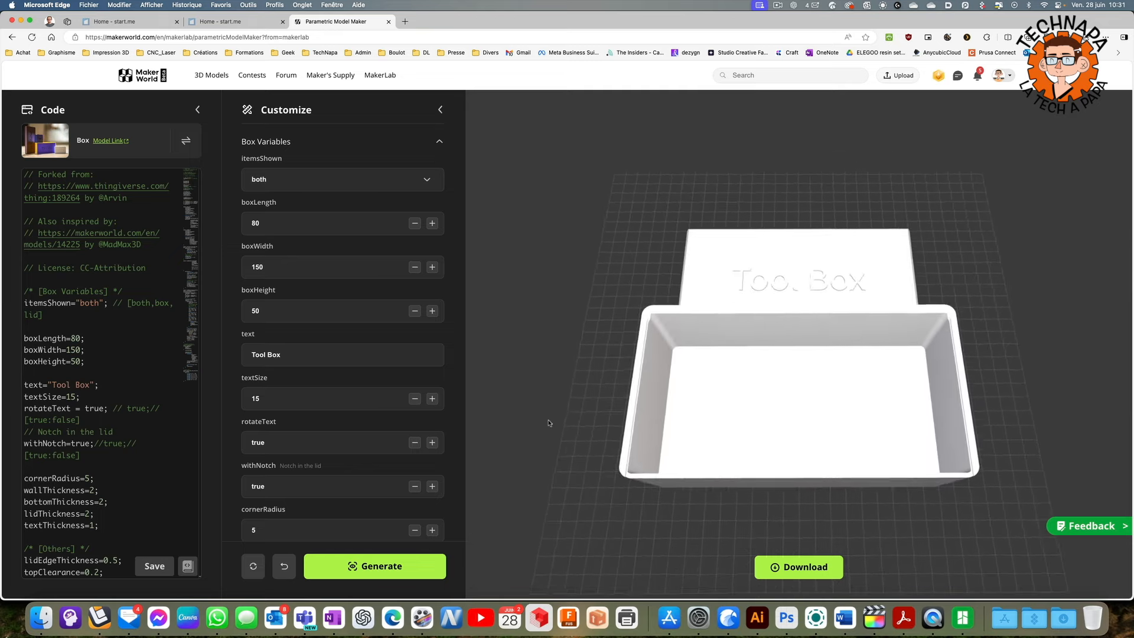
Set the box length to 150, the width to 200 and the height to 150
{"action": "double_click", "coordinate": [313, 232]}
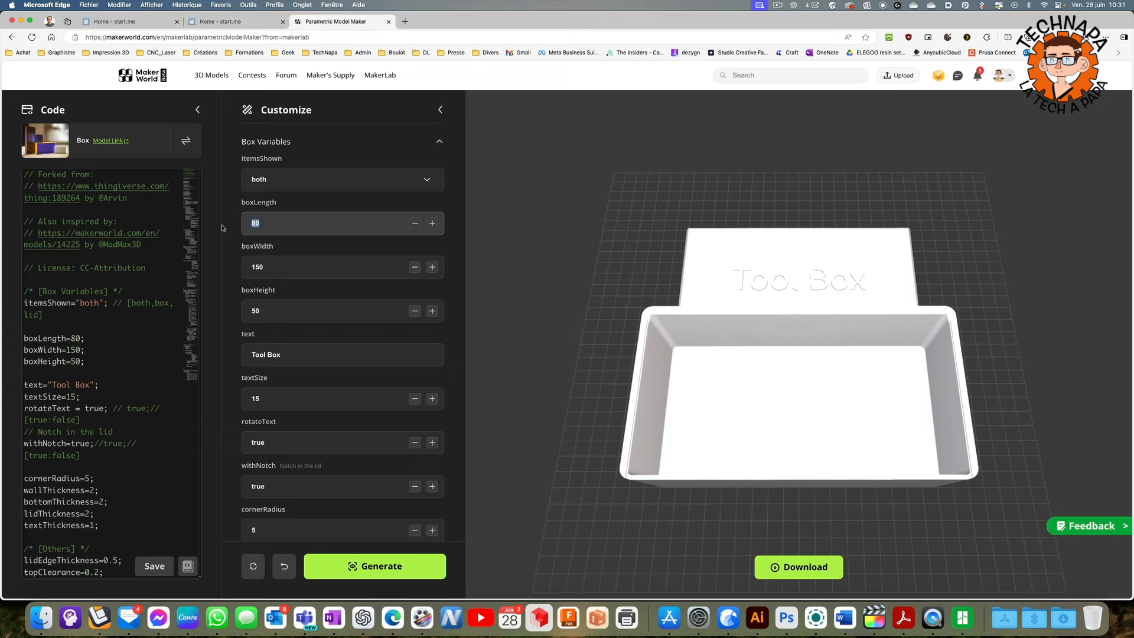
{"action": "left_click", "coordinate": [313, 269]}
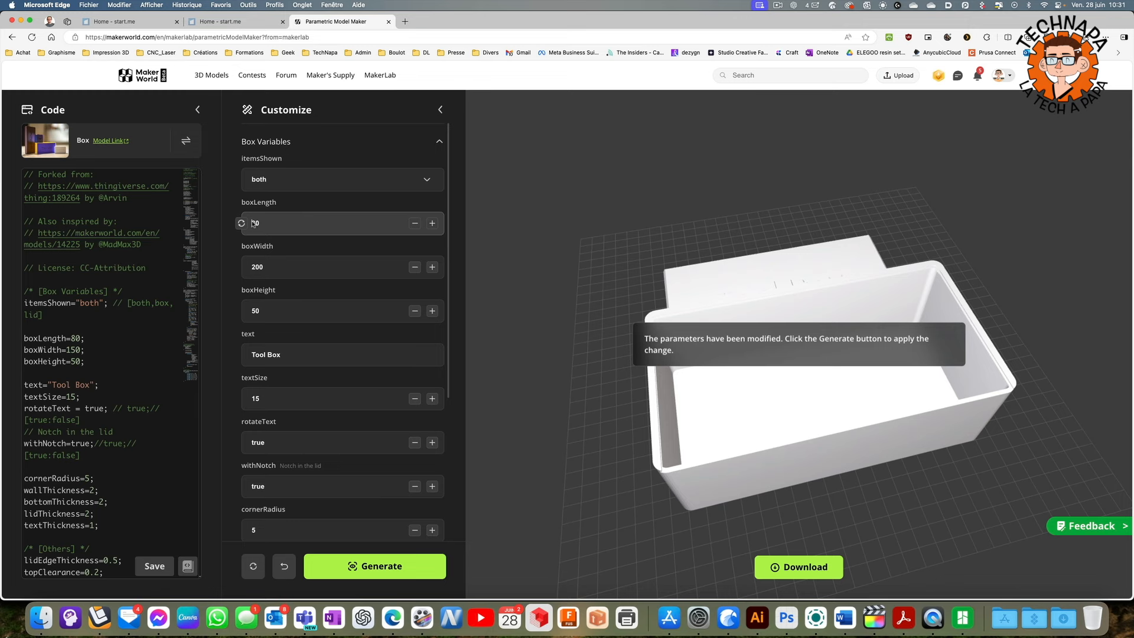
{"action": "left_click_drag", "start_coordinate": [253, 224], "coordinate": [275, 228]}
{"action": "type", "text": "1"}
{"action": "key", "text": "Tab"}
{"action": "key", "text": "Tab"}
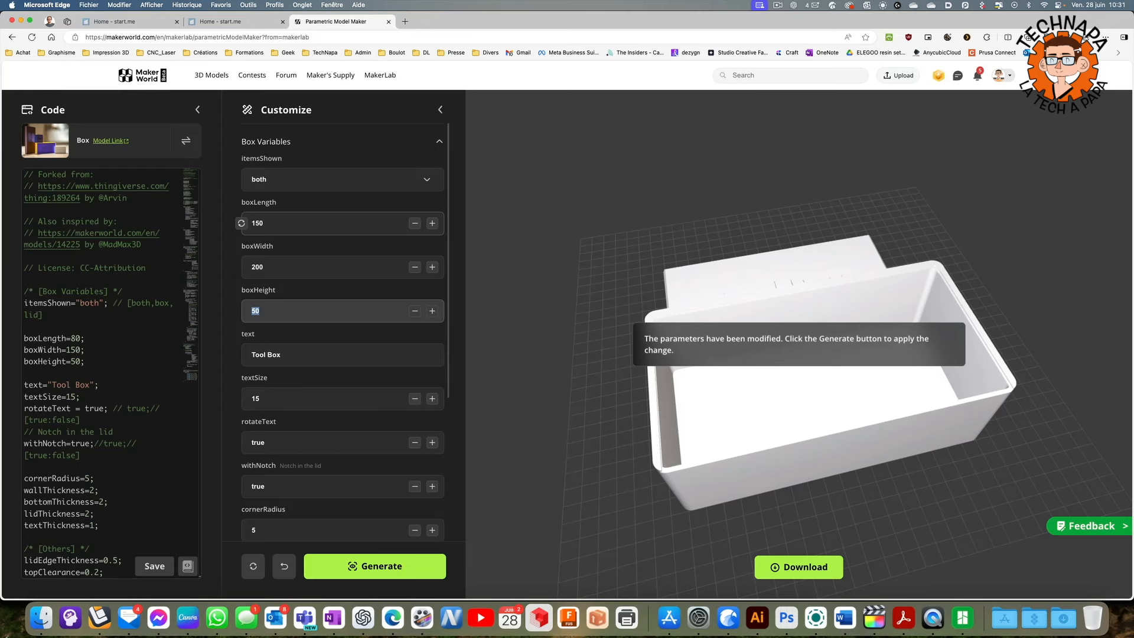
{"action": "type", "text": "150"}
{"action": "key", "text": "Tab"}
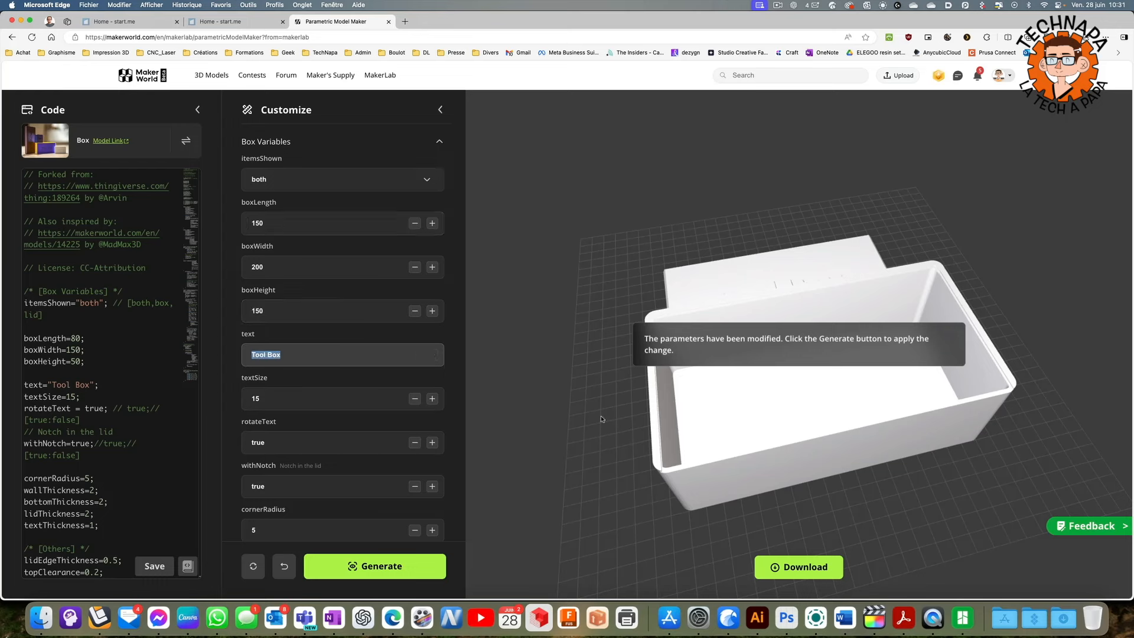
Replace the lid text with the owner's first name, set the text size to 30, and generate the box
{"action": "type", "text": "MAEL"}
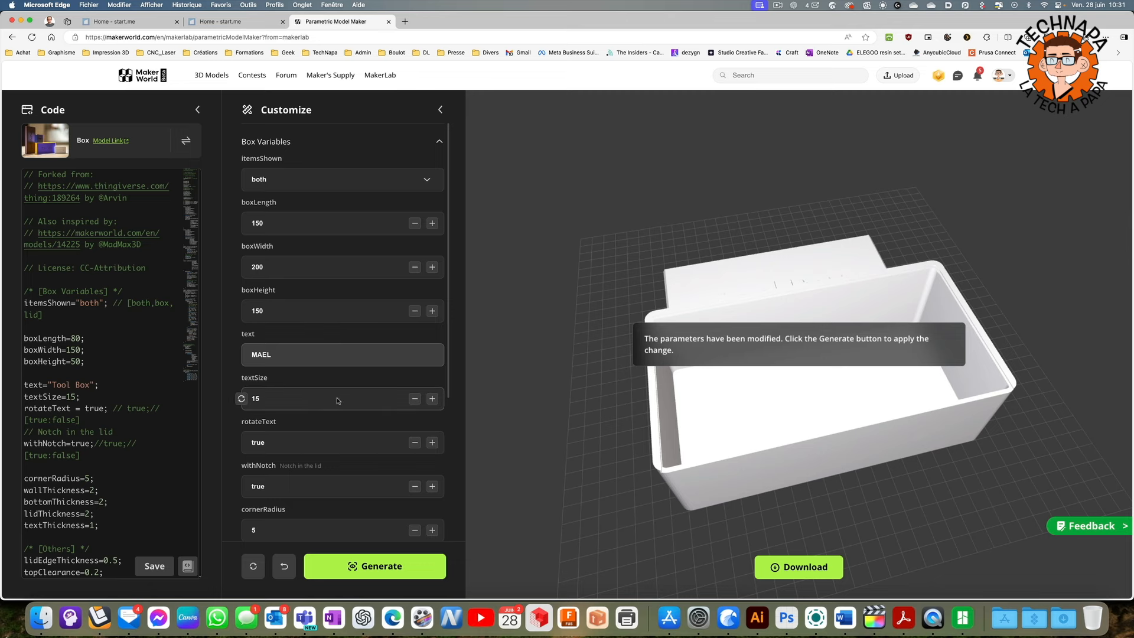
{"action": "key", "text": "Tab"}
{"action": "type", "text": "30"}
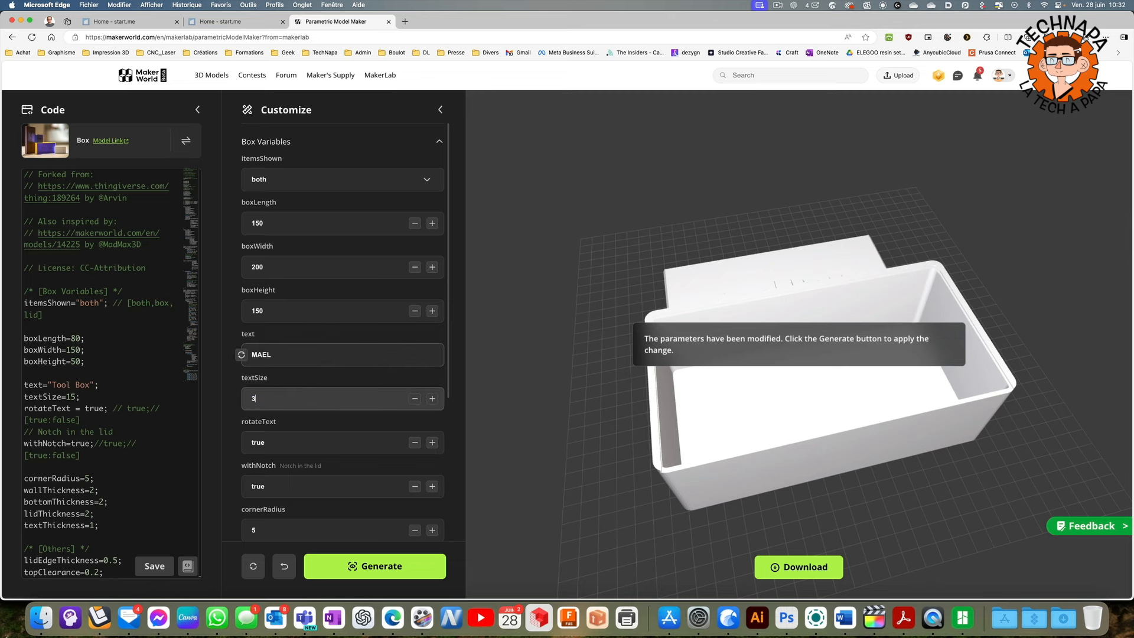
{"action": "key", "text": "Tab"}
{"action": "left_click_drag", "start_coordinate": [539, 379], "coordinate": [712, 277]}
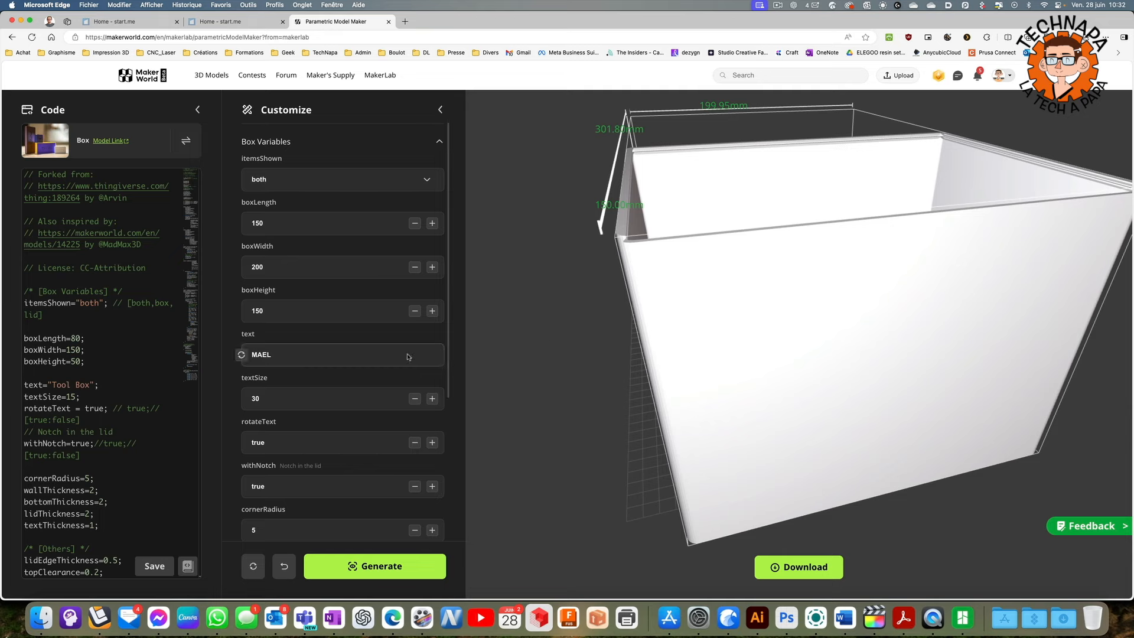
Download the box as a 3MF and inspect the box and lid on their two plates in Bambu Studio
{"action": "scroll", "coordinate": [437, 360], "scroll_direction": "down", "scroll_amount": 5}
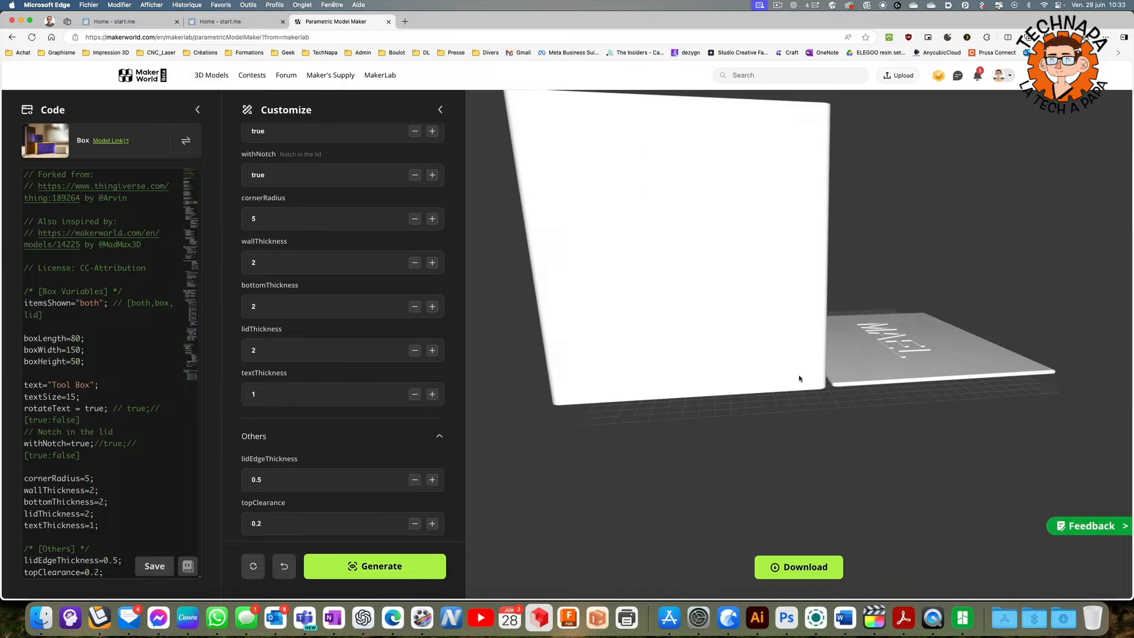
{"action": "left_click", "coordinate": [798, 567]}
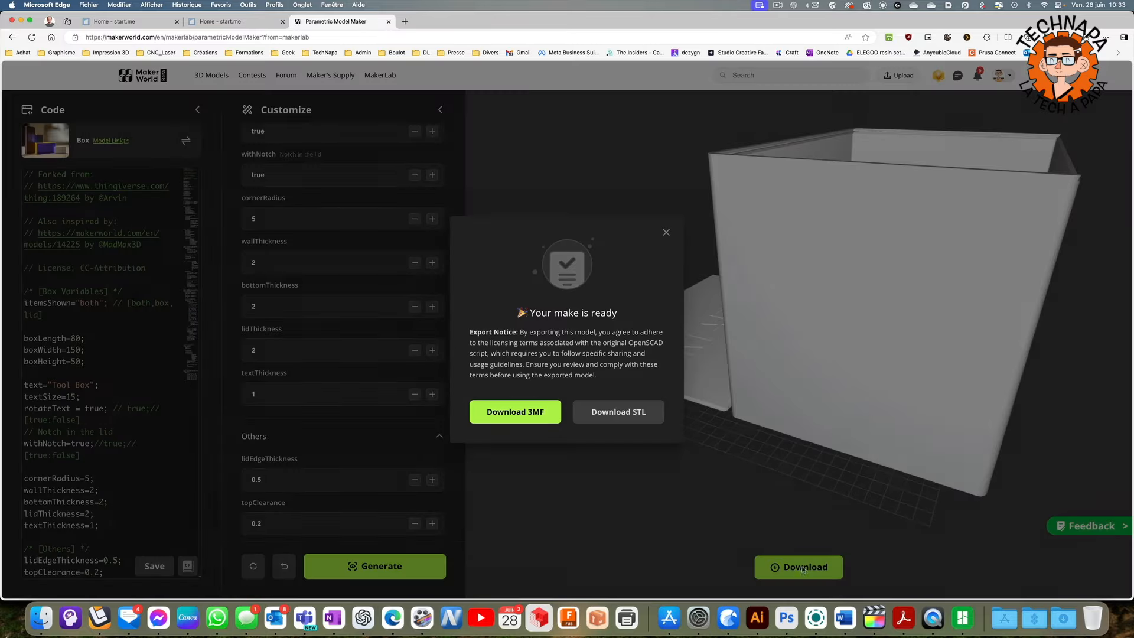
{"action": "left_click", "coordinate": [515, 412]}
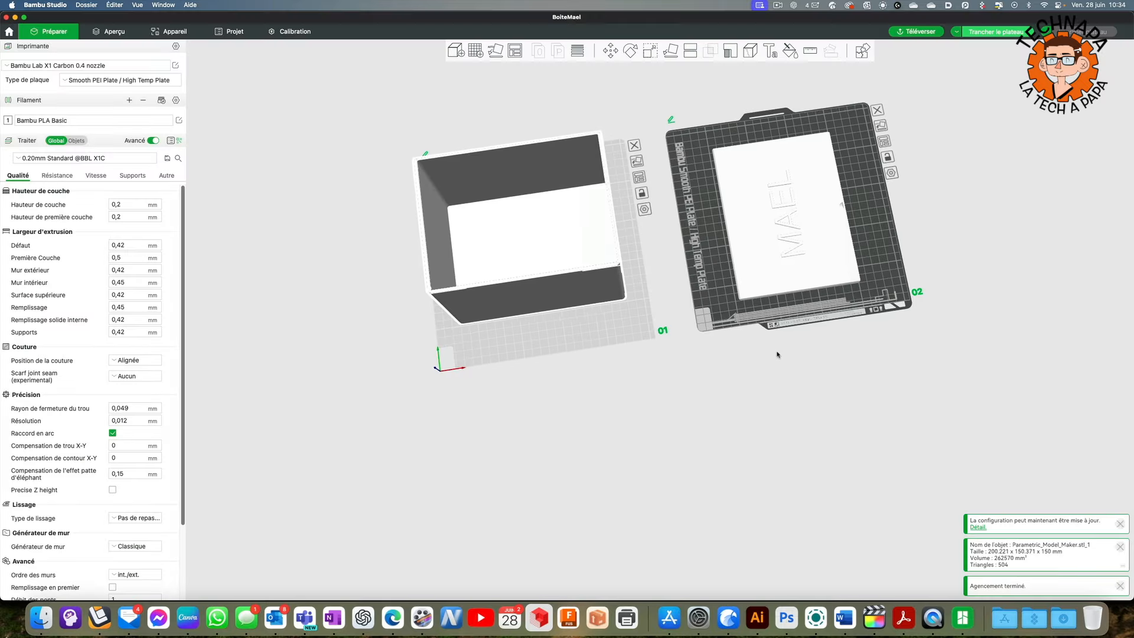
{"action": "left_click_drag", "start_coordinate": [680, 420], "coordinate": [752, 468]}
{"action": "scroll", "coordinate": [714, 388], "scroll_direction": "up", "scroll_amount": 5}
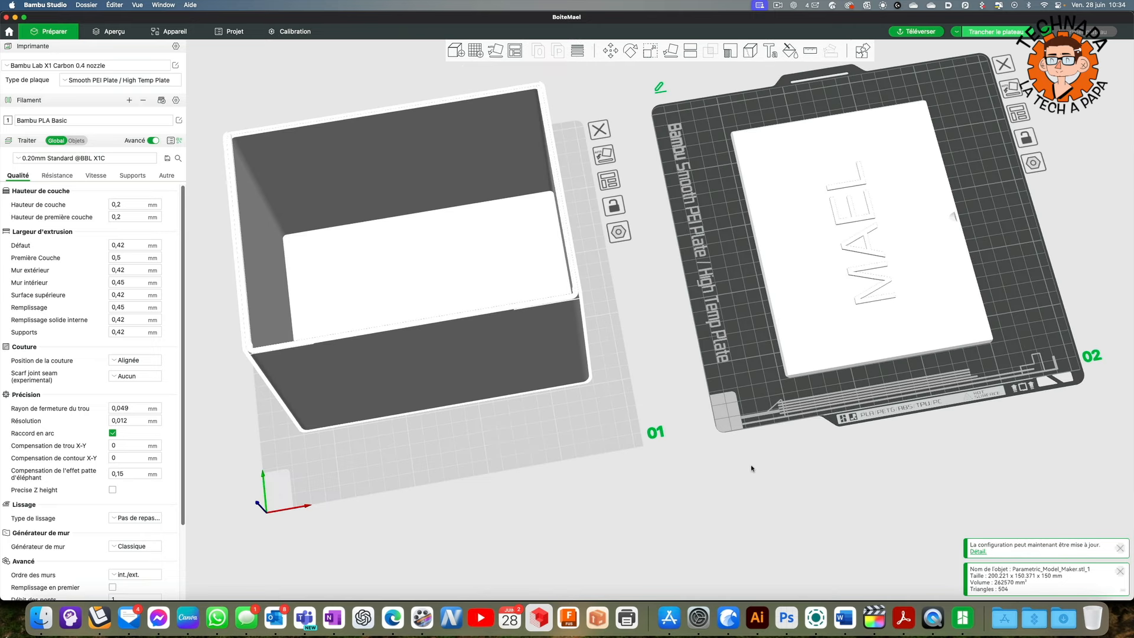
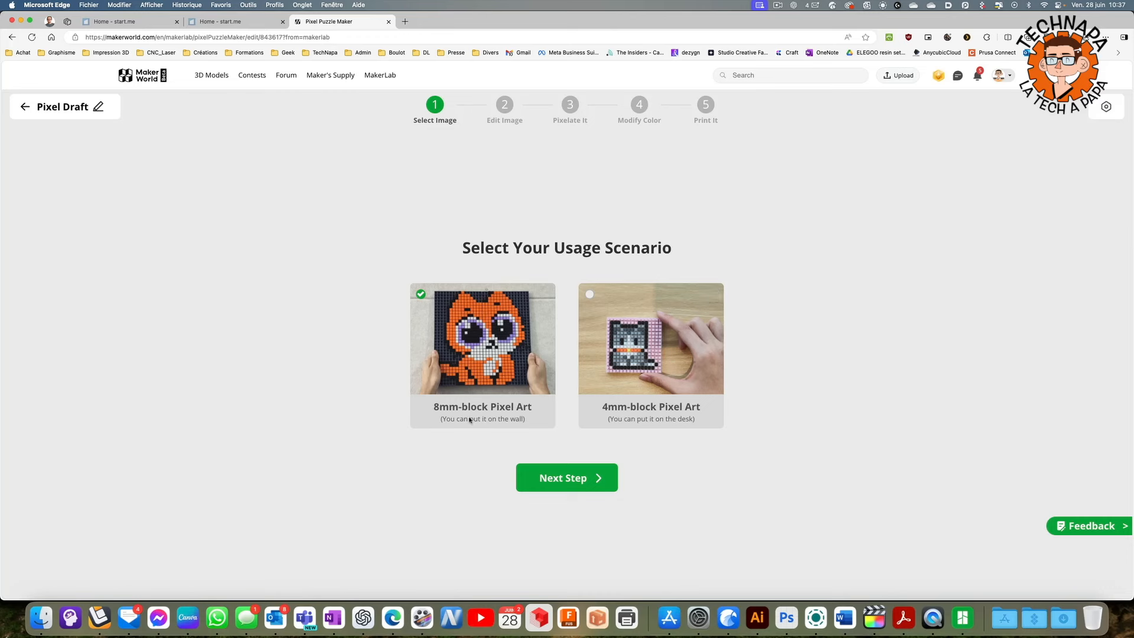
Choose 8mm-block Pixel Art as the usage scenario for the new Pixel Puzzle Maker draft
{"action": "left_click", "coordinate": [465, 384]}
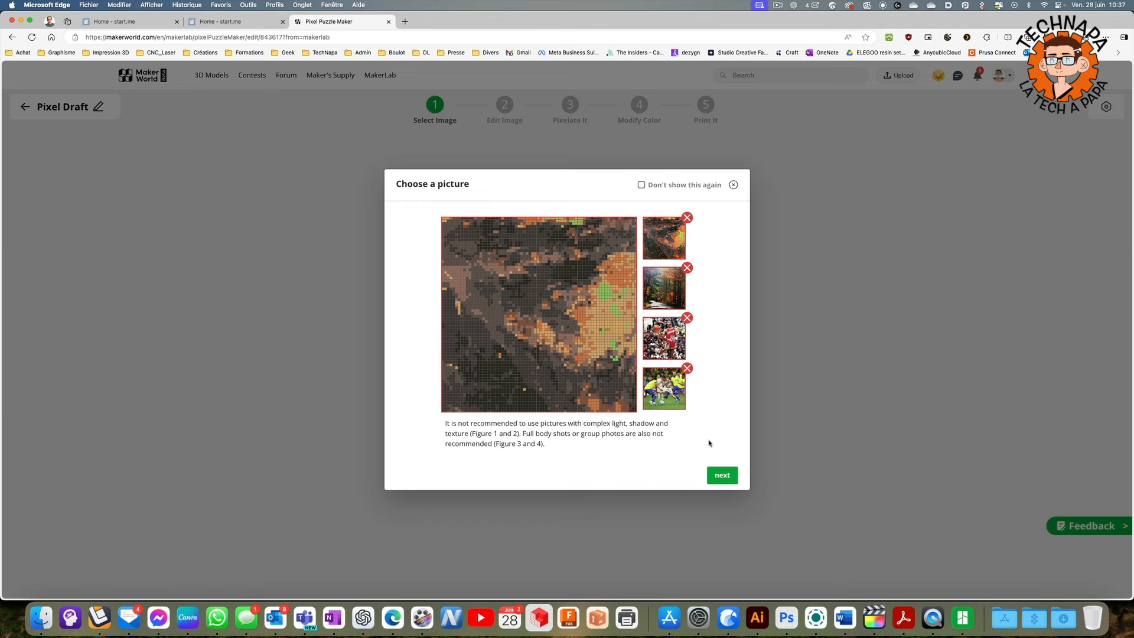
Acknowledge both picture guidelines and load a portrait photo for the puzzle
{"action": "left_click", "coordinate": [722, 475]}
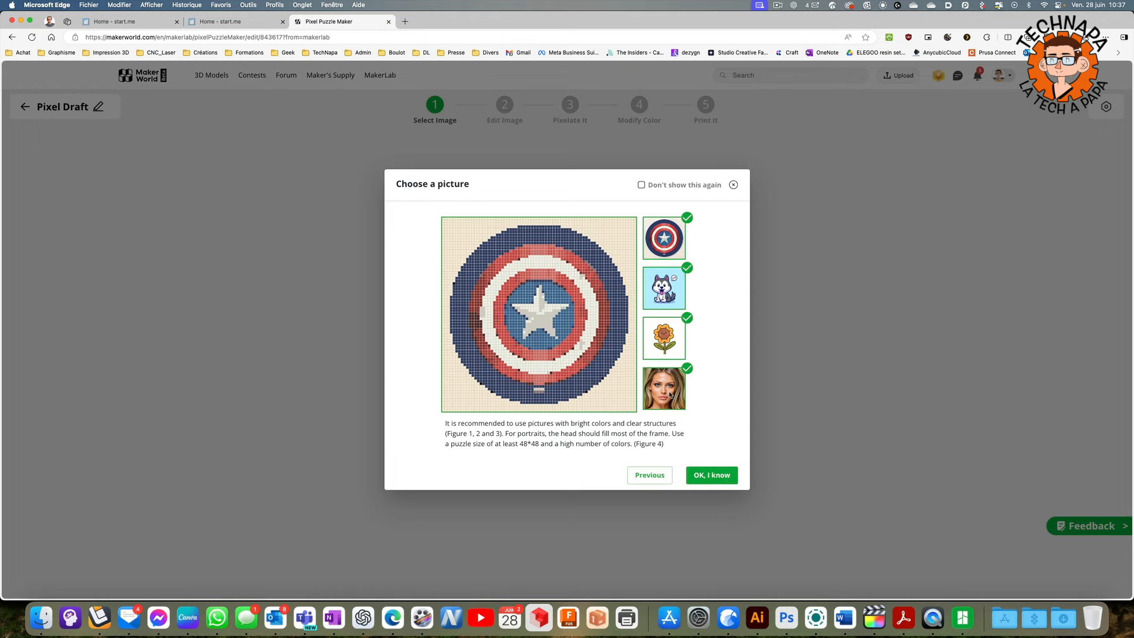
{"action": "left_click", "coordinate": [711, 475]}
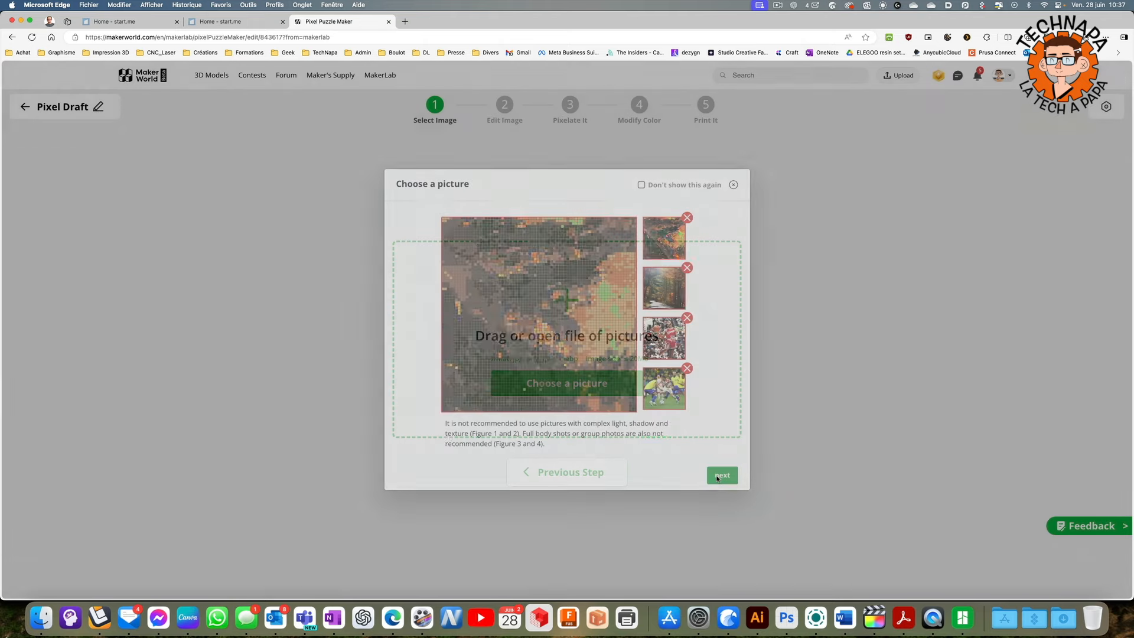
{"action": "left_click", "coordinate": [607, 384]}
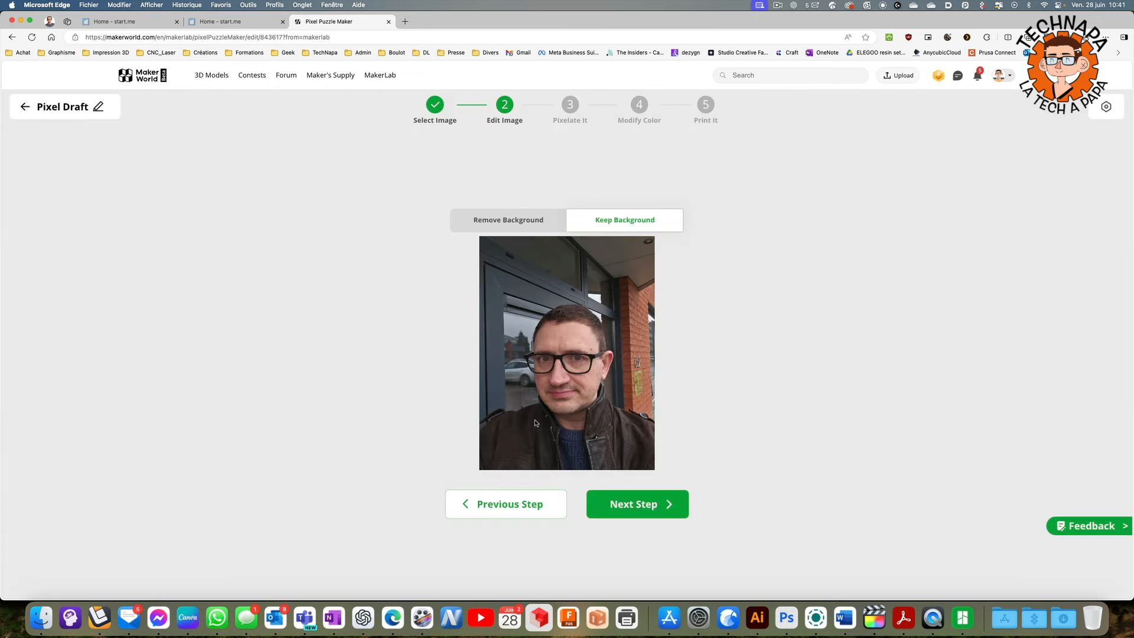
Remove the portrait's background and crop it 1:1 with the image enlarged so the head fills most of the frame
{"action": "left_click", "coordinate": [508, 219]}
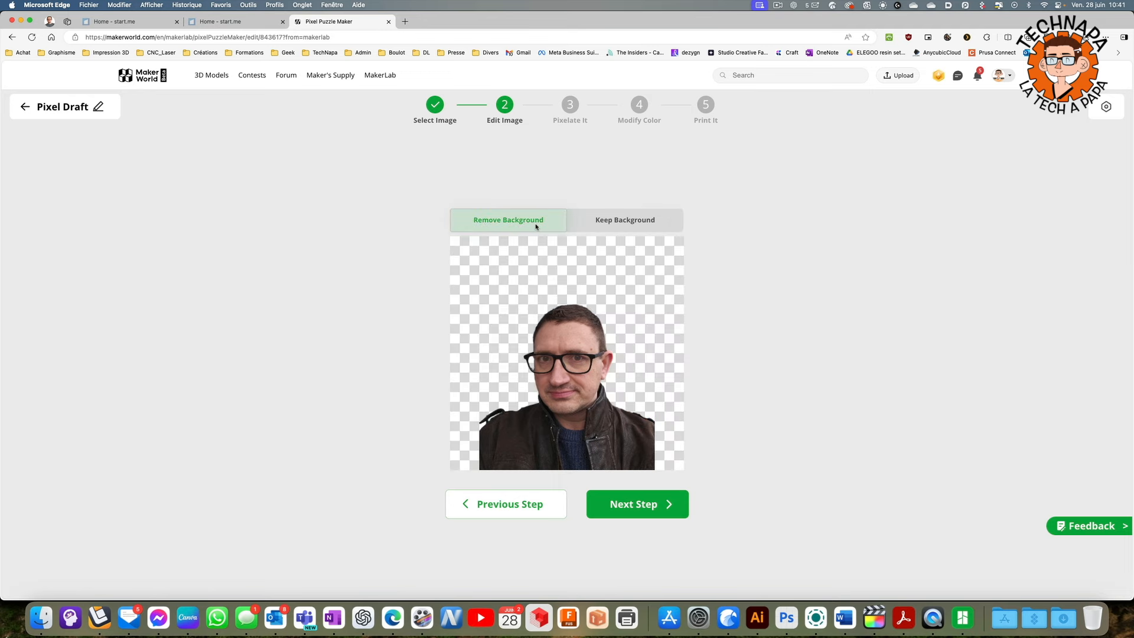
{"action": "left_click", "coordinate": [603, 505]}
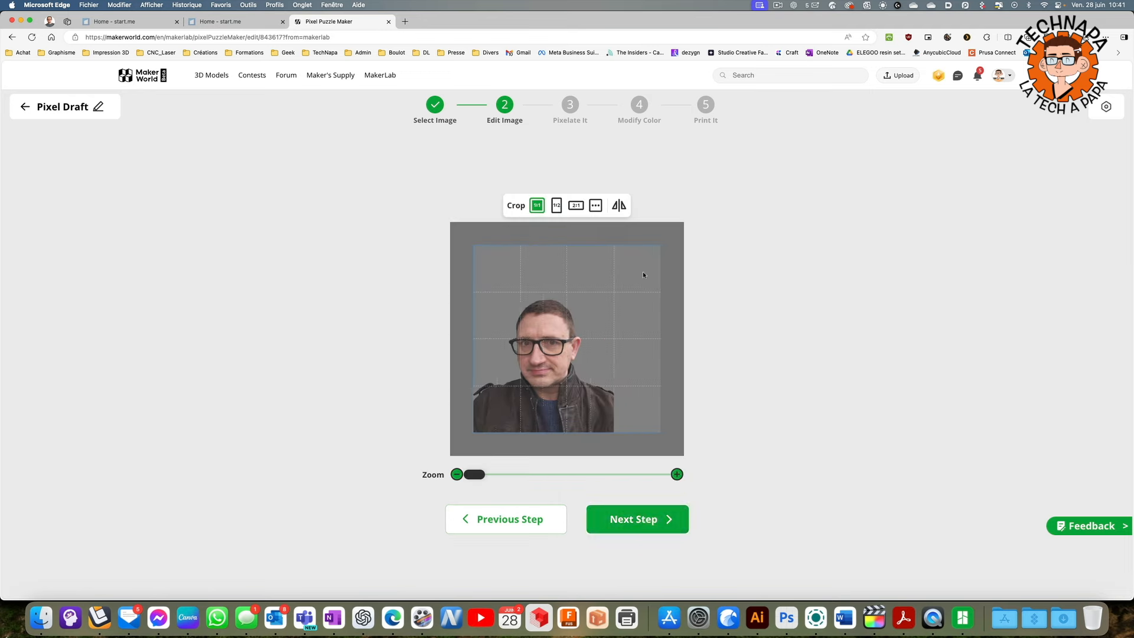
{"action": "scroll", "coordinate": [543, 371], "scroll_direction": "up", "scroll_amount": 3}
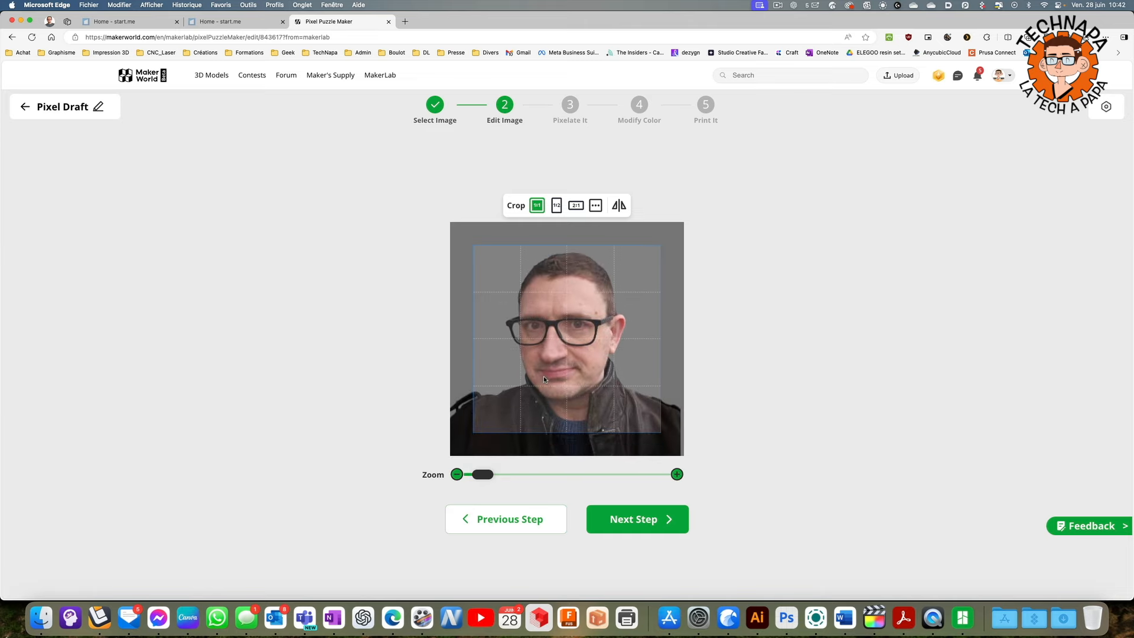
{"action": "left_click", "coordinate": [643, 519]}
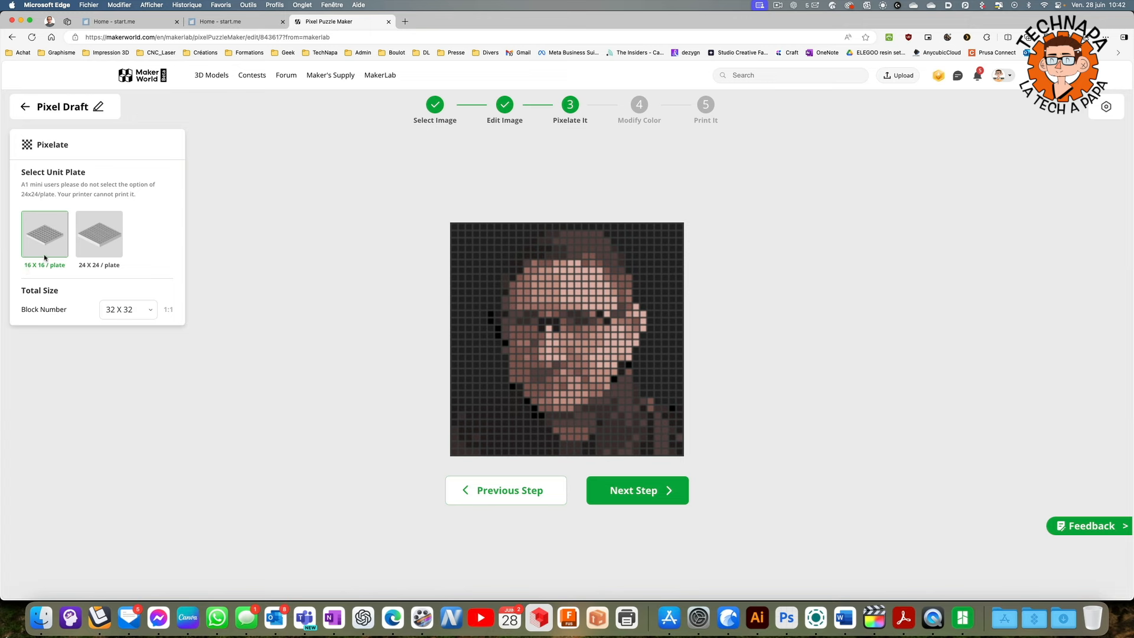
Choose the 24 X 24 unit plate, compare the 96 X 96 and 72 X 72 block numbers, and pick 48 X 48
{"action": "left_click", "coordinate": [97, 248]}
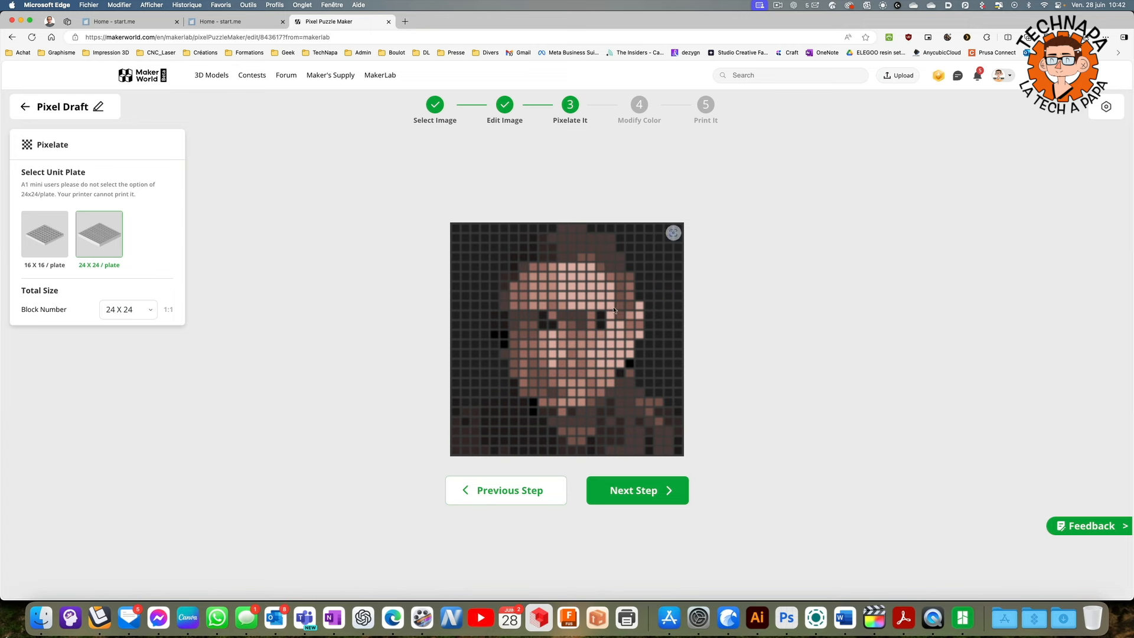
{"action": "left_click", "coordinate": [147, 312]}
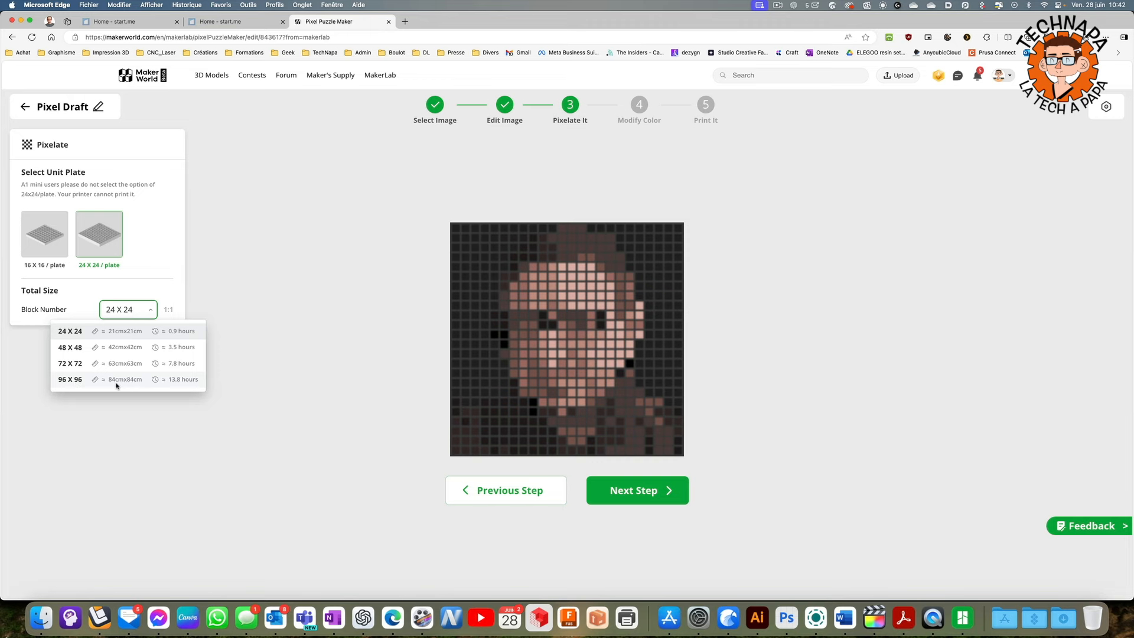
{"action": "left_click", "coordinate": [119, 382]}
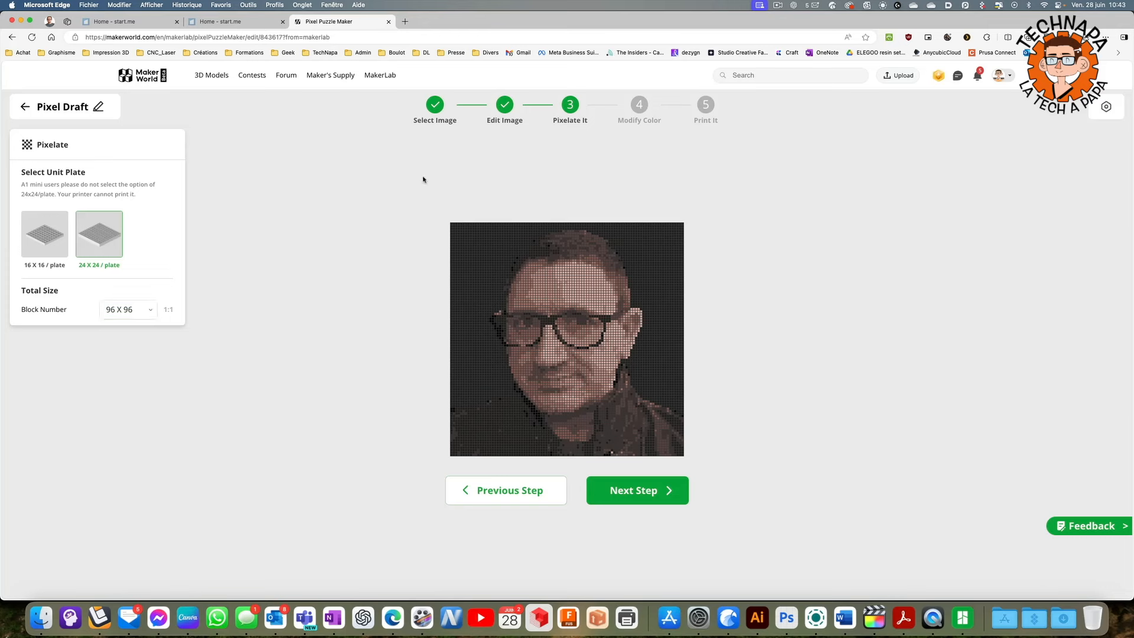
{"action": "left_click", "coordinate": [143, 310]}
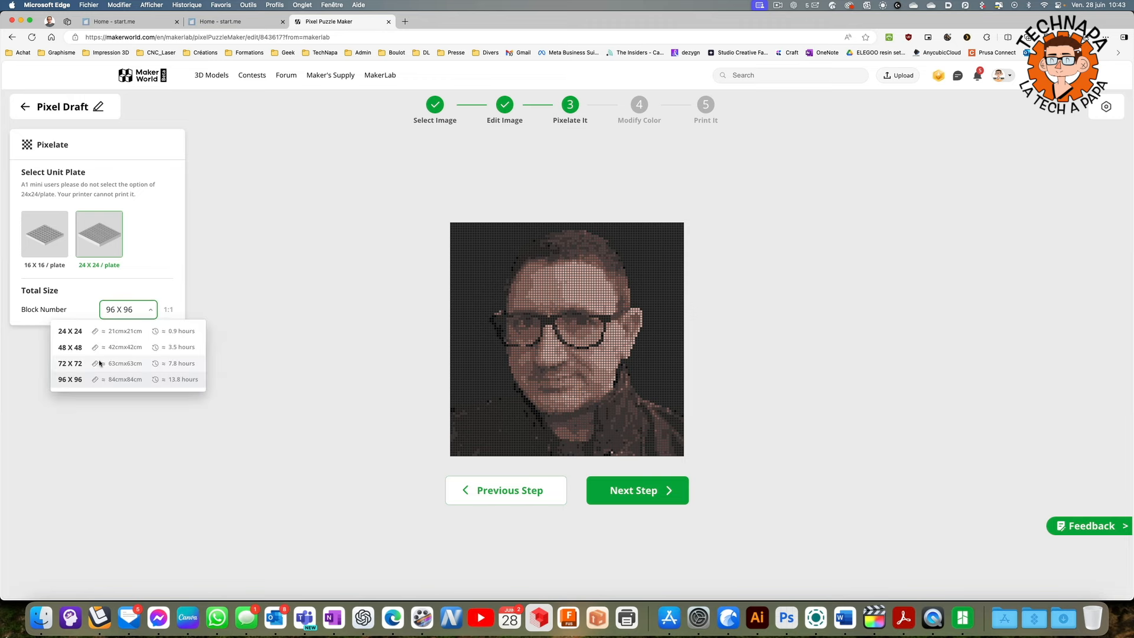
{"action": "left_click", "coordinate": [70, 363]}
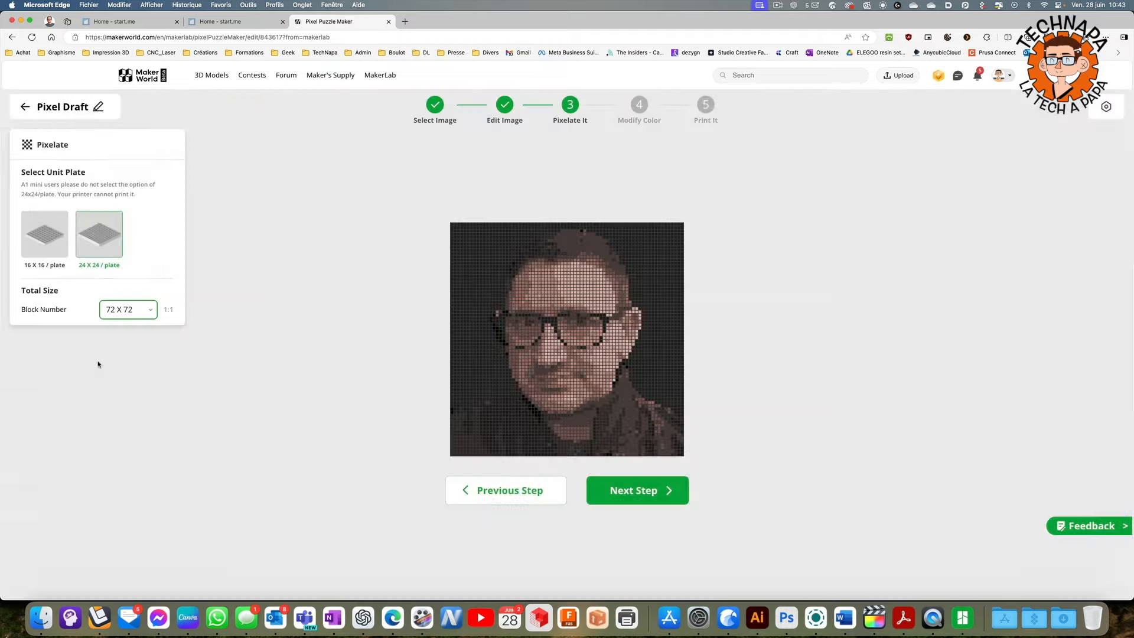
{"action": "left_click", "coordinate": [147, 310]}
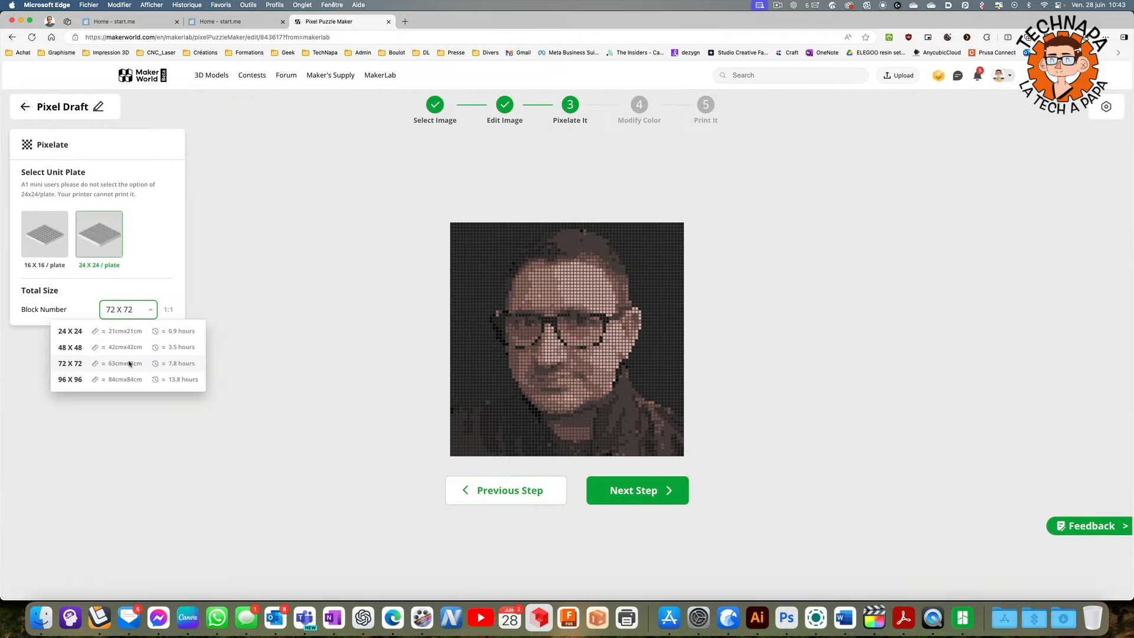
{"action": "left_click", "coordinate": [125, 348]}
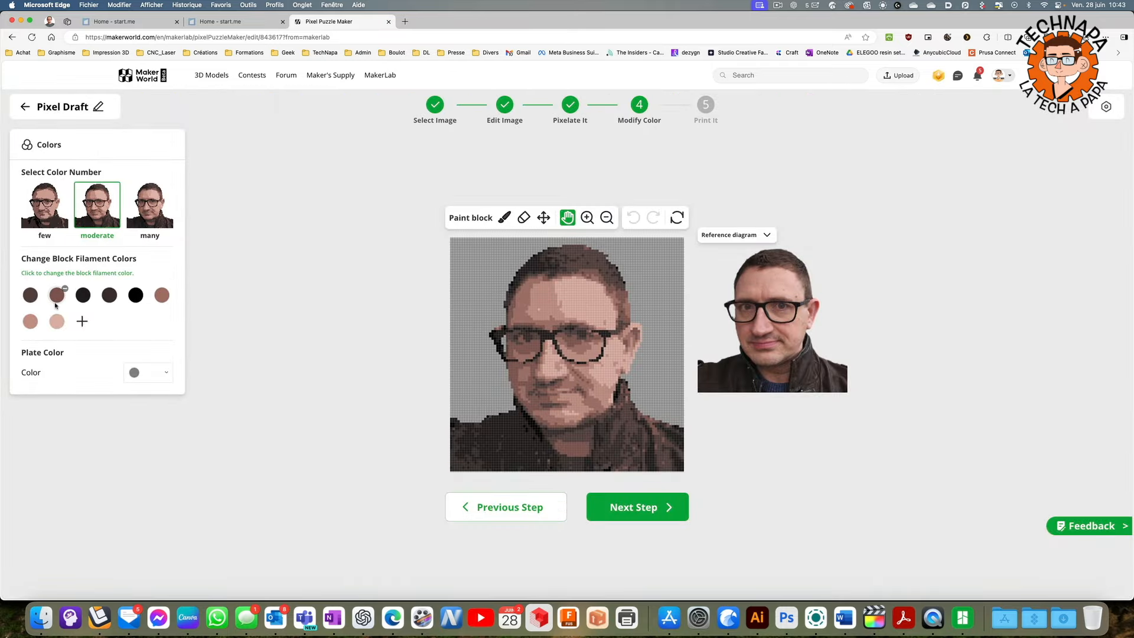
Try white and orange as the plate color behind the pixelated portrait
{"action": "left_click", "coordinate": [164, 373]}
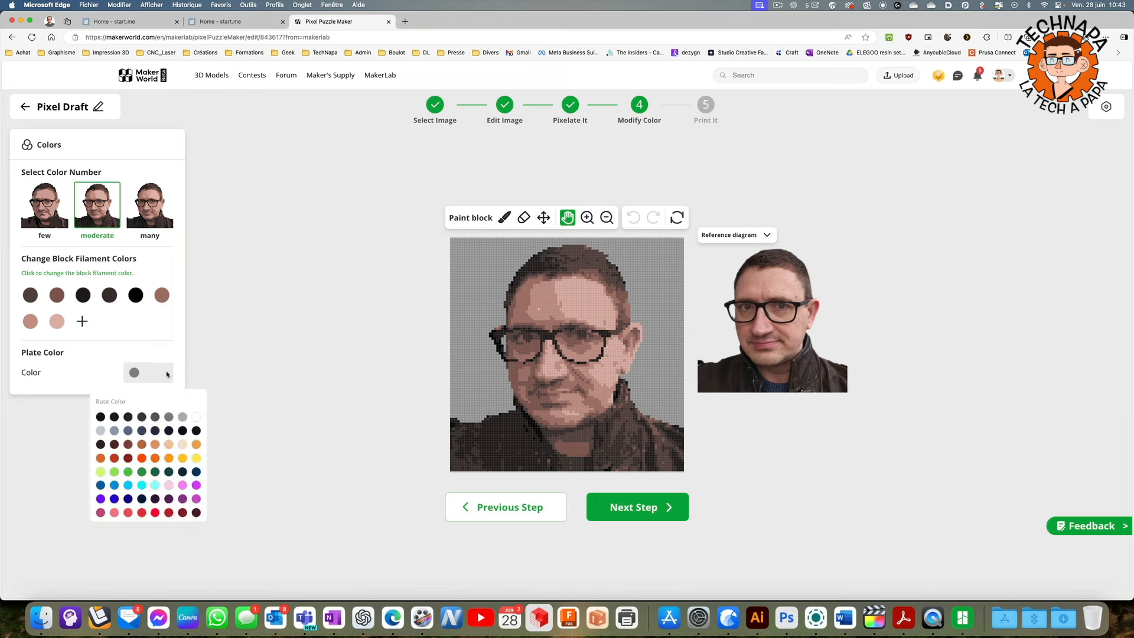
{"action": "left_click", "coordinate": [197, 417]}
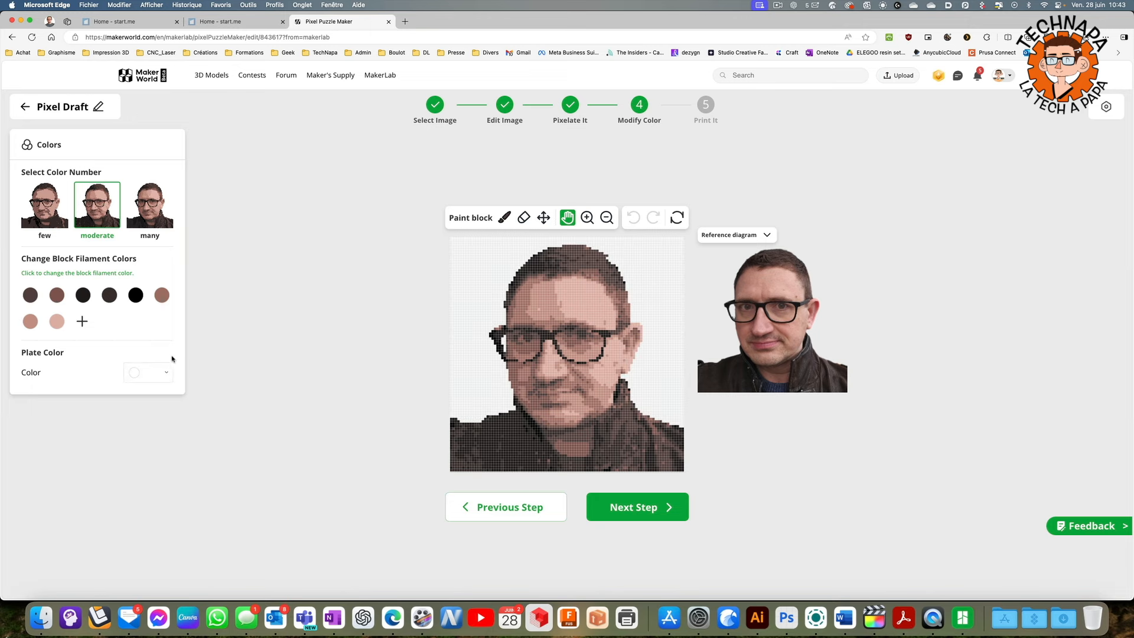
{"action": "left_click", "coordinate": [149, 372]}
{"action": "left_click", "coordinate": [104, 459]}
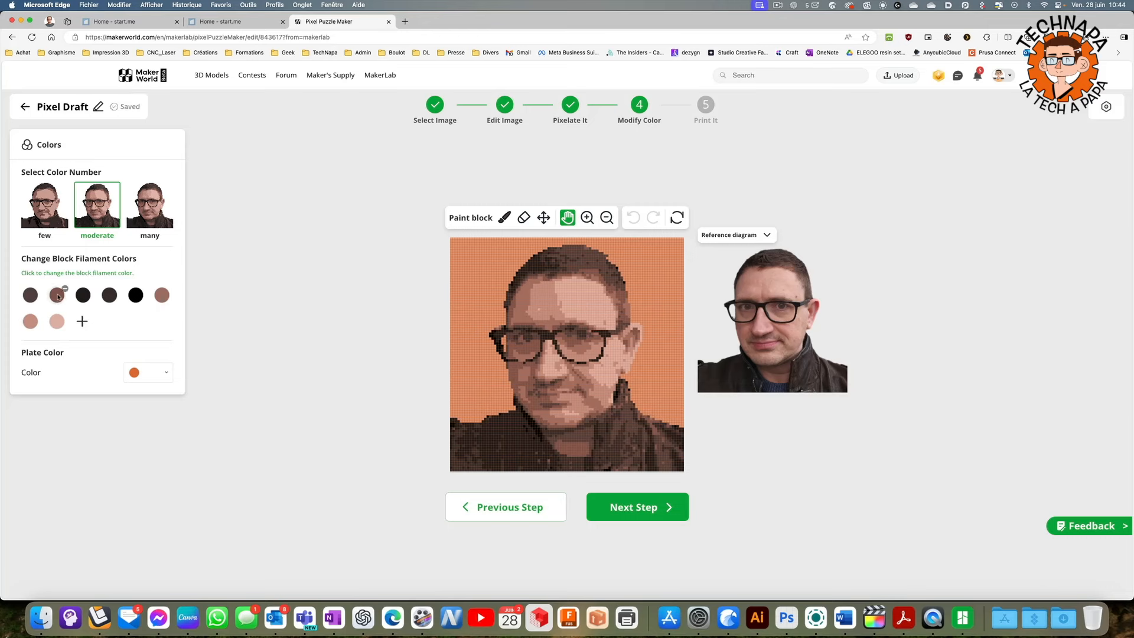
Delete the near-black block color in favor of black, and merge the medium brown into a darker brown
{"action": "left_click", "coordinate": [170, 289]}
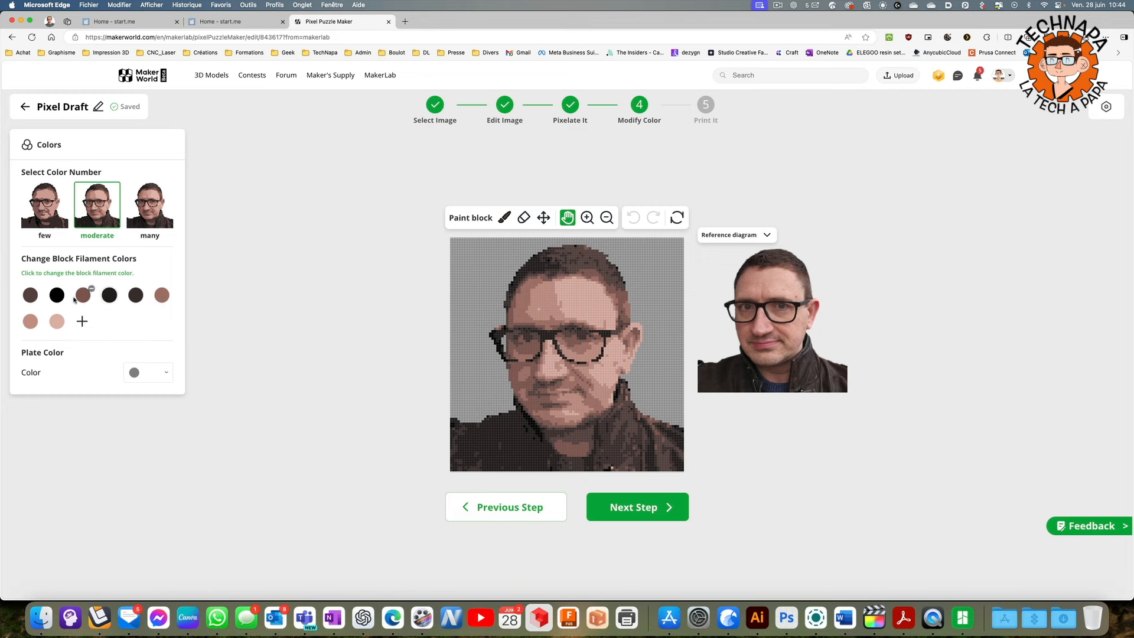
{"action": "left_click", "coordinate": [112, 295]}
{"action": "left_click", "coordinate": [118, 290]}
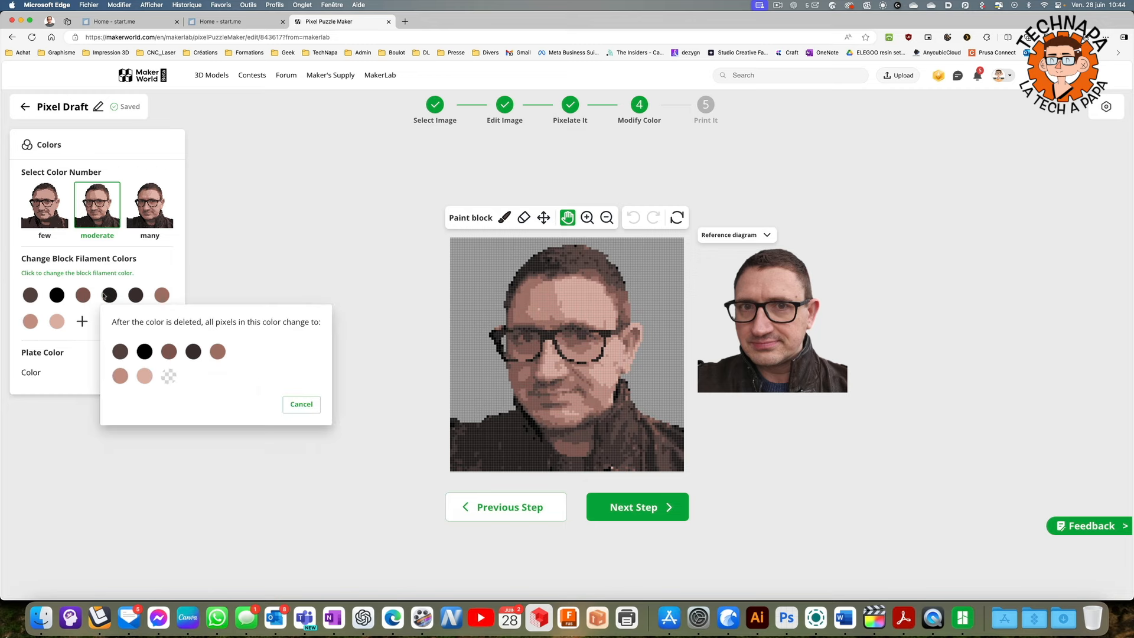
{"action": "left_click", "coordinate": [121, 375]}
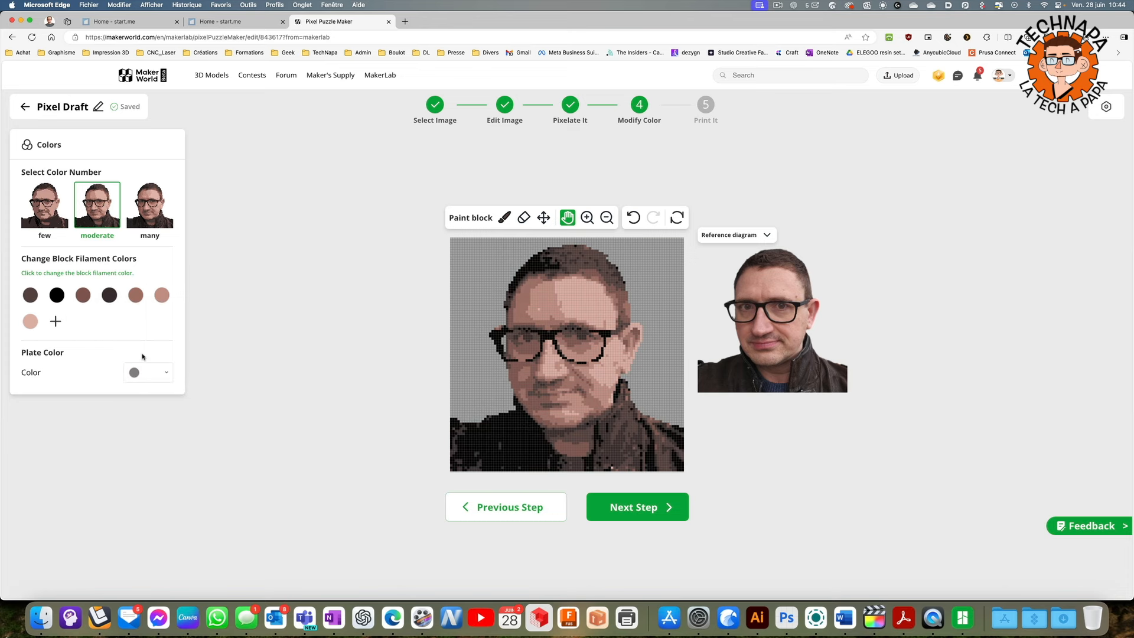
{"action": "left_click", "coordinate": [144, 289]}
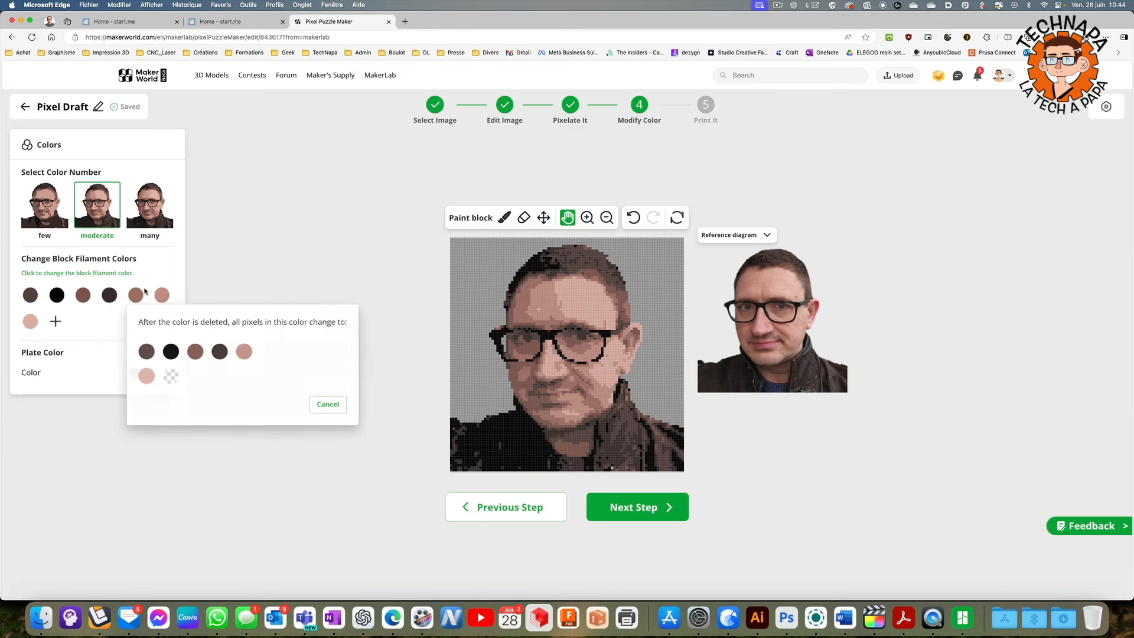
{"action": "left_click", "coordinate": [146, 353]}
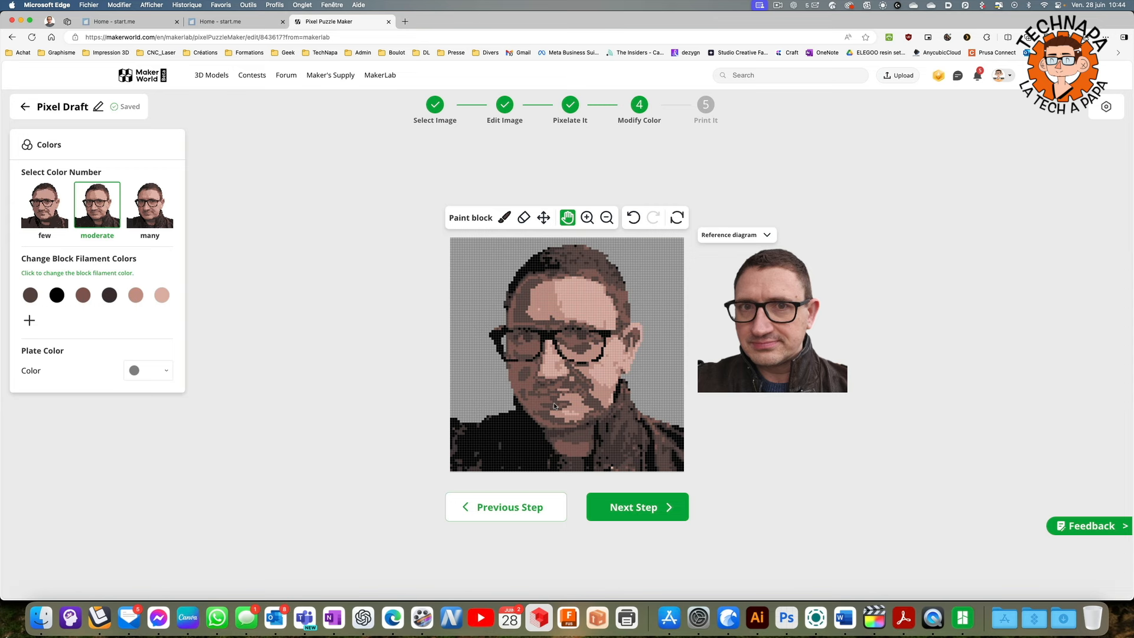
Set the plate color to orange and delete the dark gray and reddish brown block colors, reassigning their pixels to black and light pink
{"action": "left_click", "coordinate": [161, 372]}
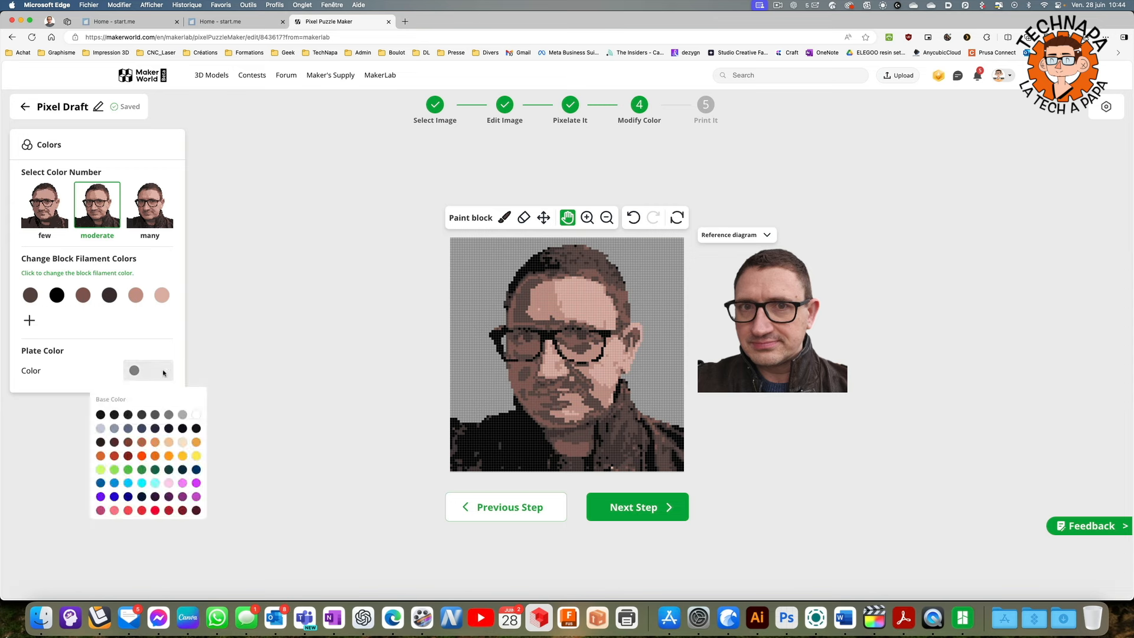
{"action": "left_click", "coordinate": [101, 456]}
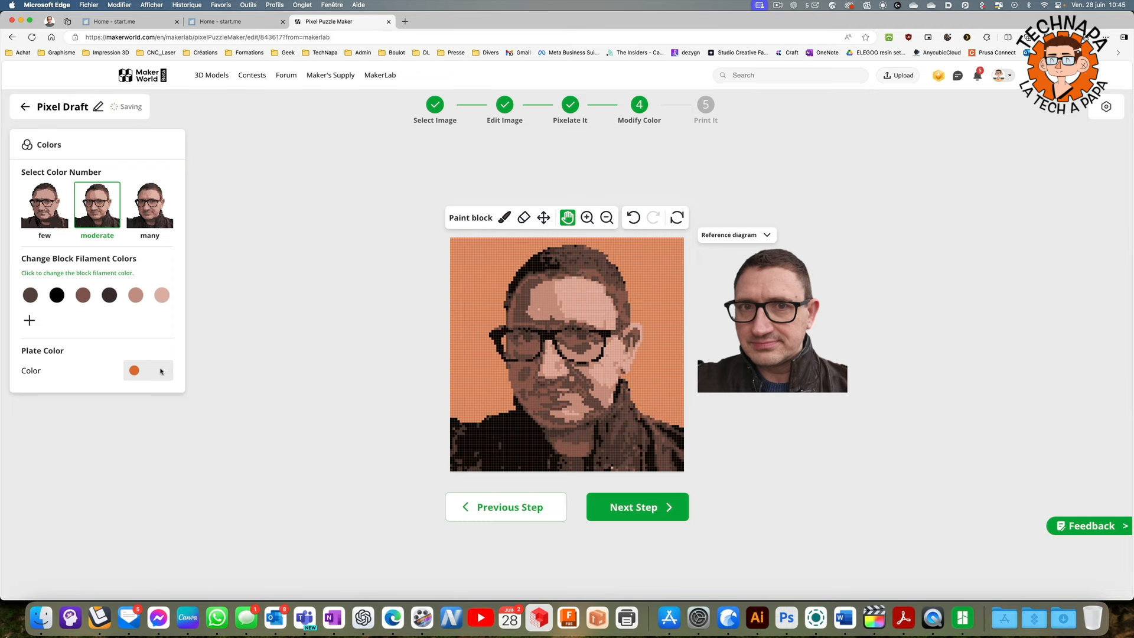
{"action": "left_click", "coordinate": [116, 288]}
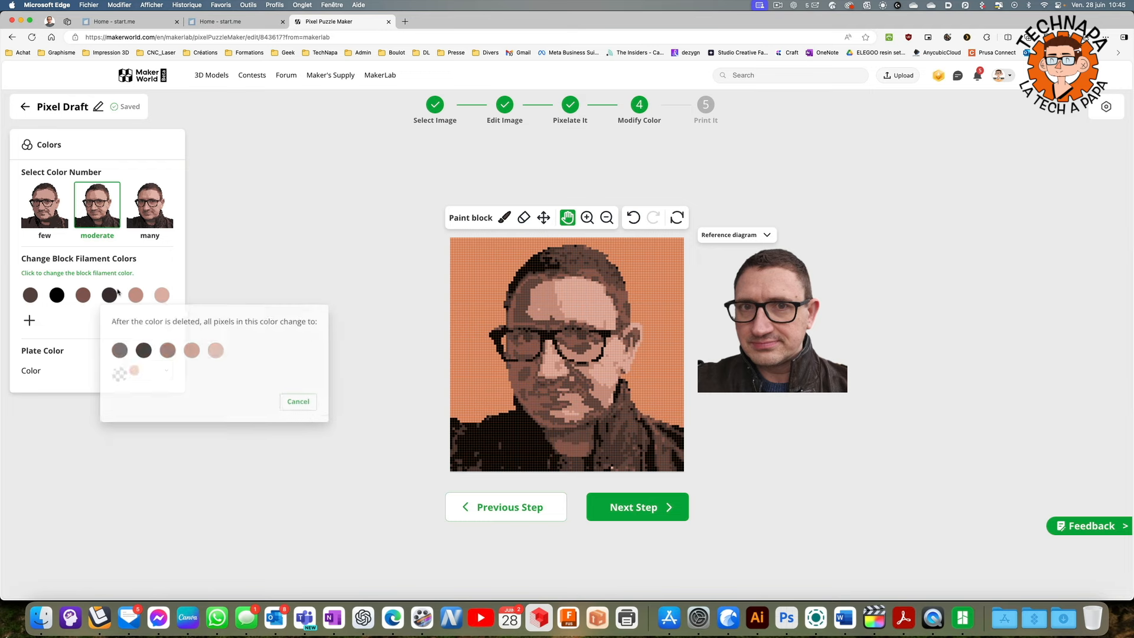
{"action": "left_click", "coordinate": [127, 353]}
{"action": "left_click", "coordinate": [84, 295]}
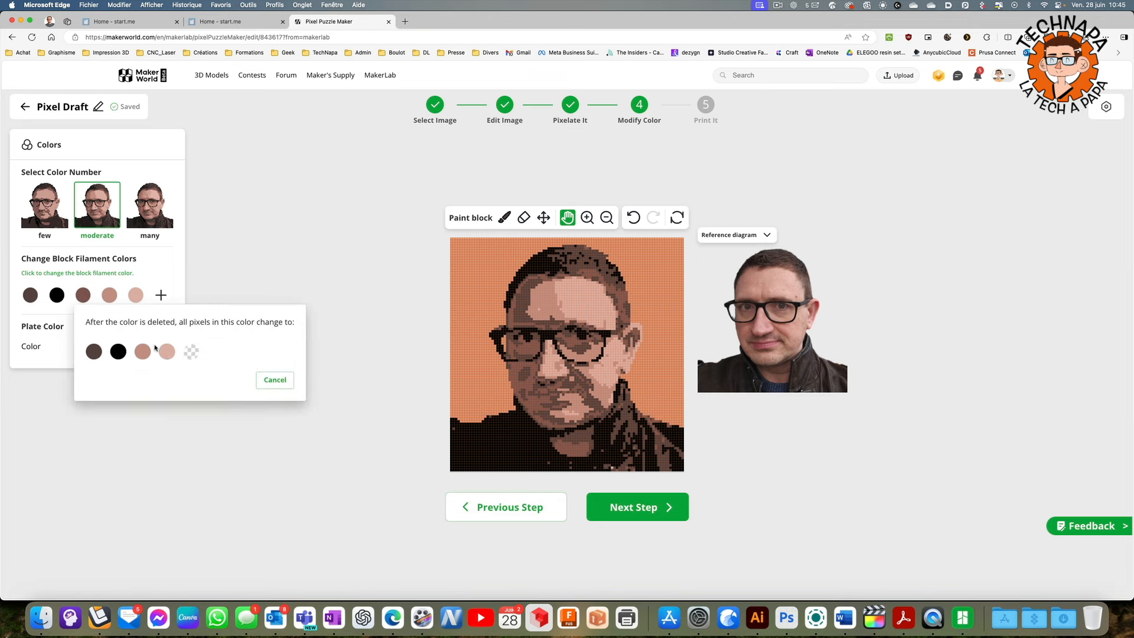
{"action": "left_click", "coordinate": [166, 352]}
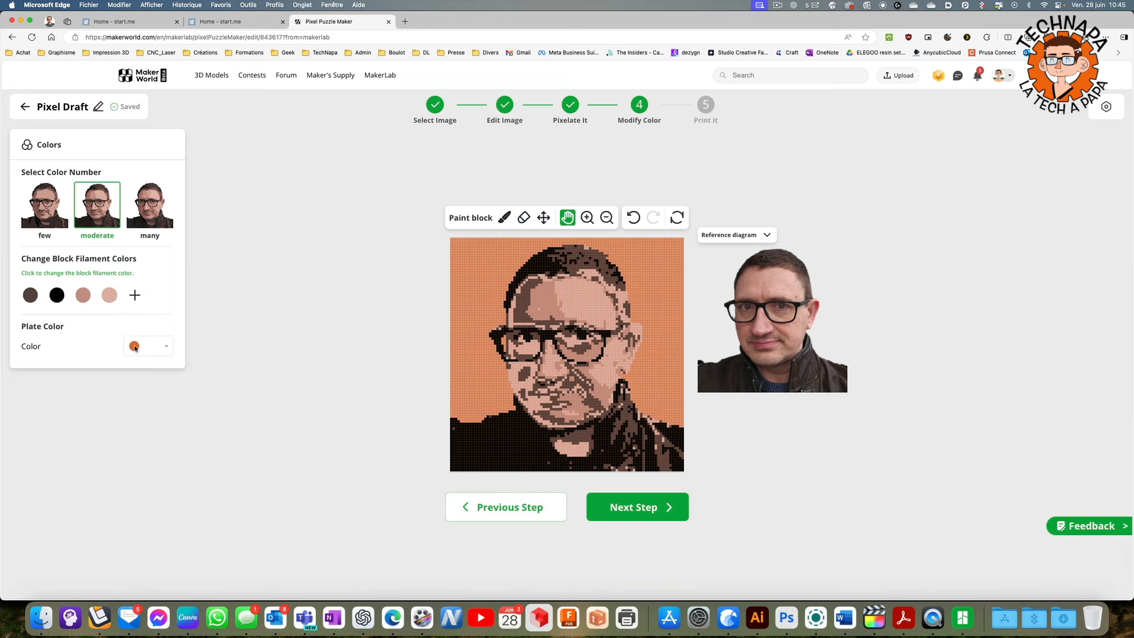
Paint a short test stroke of blocks on the background beside the head, and undo it
{"action": "left_click", "coordinate": [504, 217]}
{"action": "mouse_move", "coordinate": [481, 269]}
{"action": "left_mouse_down"}
{"action": "mouse_move", "coordinate": [493, 273]}
{"action": "mouse_move", "coordinate": [503, 257]}
{"action": "left_mouse_up"}
{"action": "left_click", "coordinate": [641, 218]}
{"action": "left_click", "coordinate": [639, 219]}
{"action": "left_click", "coordinate": [639, 219]}
{"action": "left_click", "coordinate": [639, 219]}
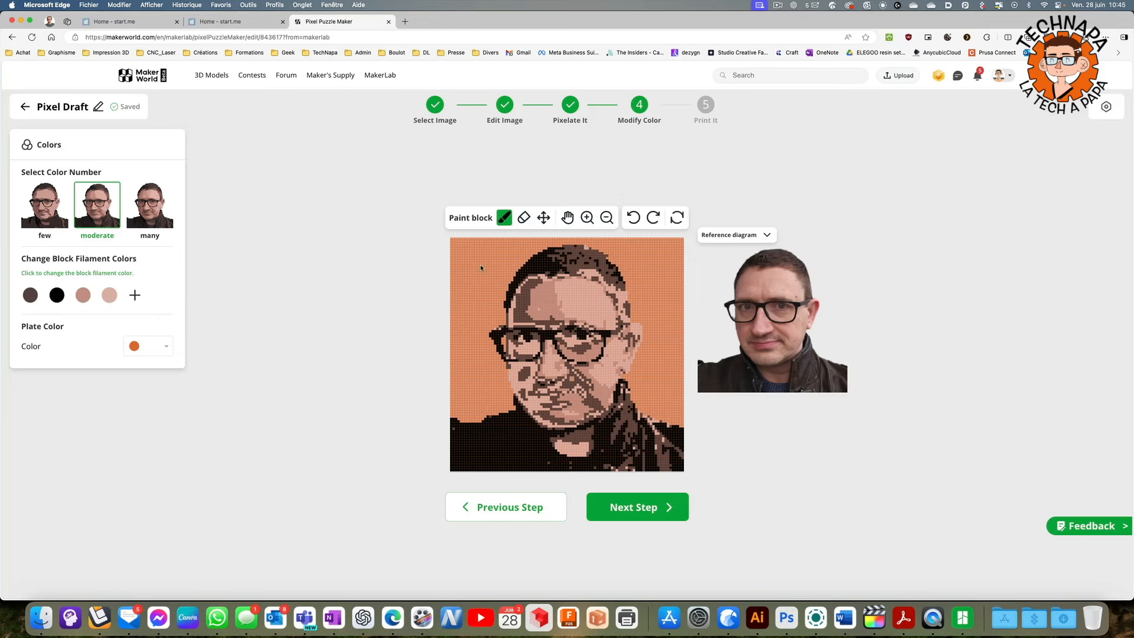
Paint a few blocks on the orange background beside the head and erase them
{"action": "mouse_move", "coordinate": [486, 280]}
{"action": "left_mouse_down"}
{"action": "mouse_move", "coordinate": [473, 260]}
{"action": "mouse_move", "coordinate": [485, 285]}
{"action": "left_mouse_up"}
{"action": "left_click", "coordinate": [524, 218]}
{"action": "mouse_move", "coordinate": [470, 266]}
{"action": "left_mouse_down"}
{"action": "mouse_move", "coordinate": [487, 280]}
{"action": "mouse_move", "coordinate": [475, 281]}
{"action": "left_mouse_up"}
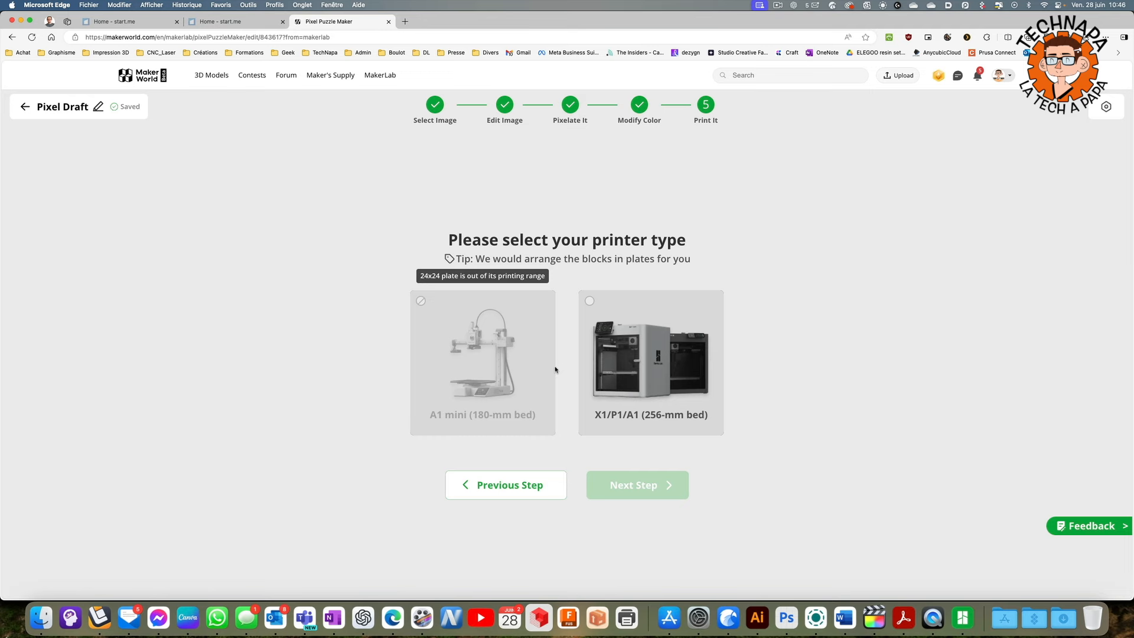
Select the X1/P1/A1 (256-mm bed) printer type and add color indicators to the puzzle
{"action": "left_click", "coordinate": [591, 301]}
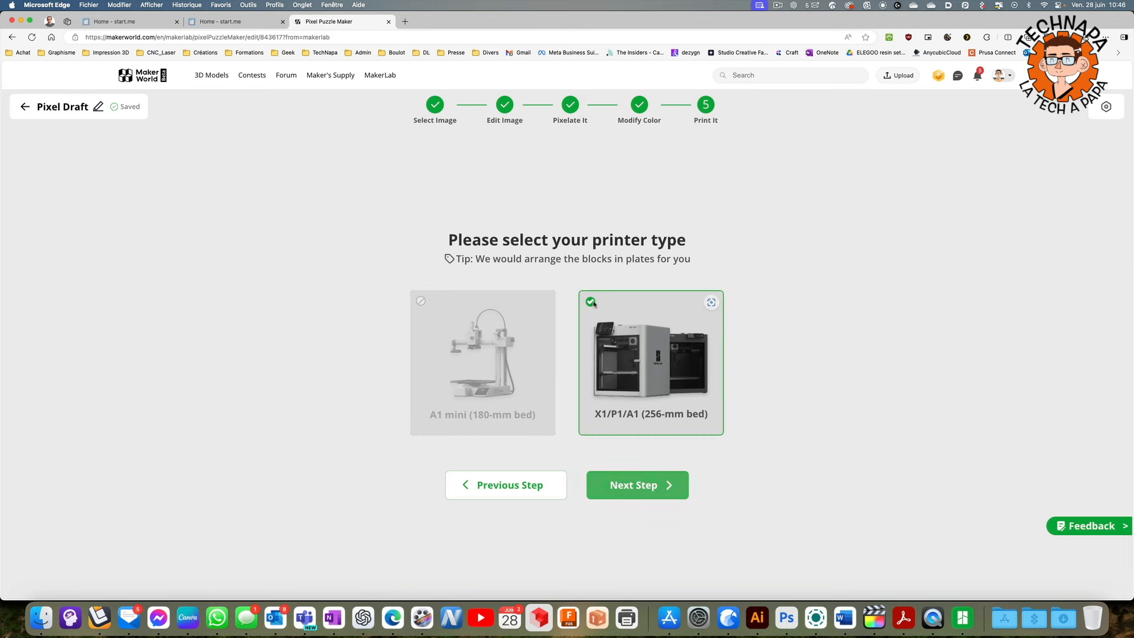
{"action": "left_click", "coordinate": [643, 495]}
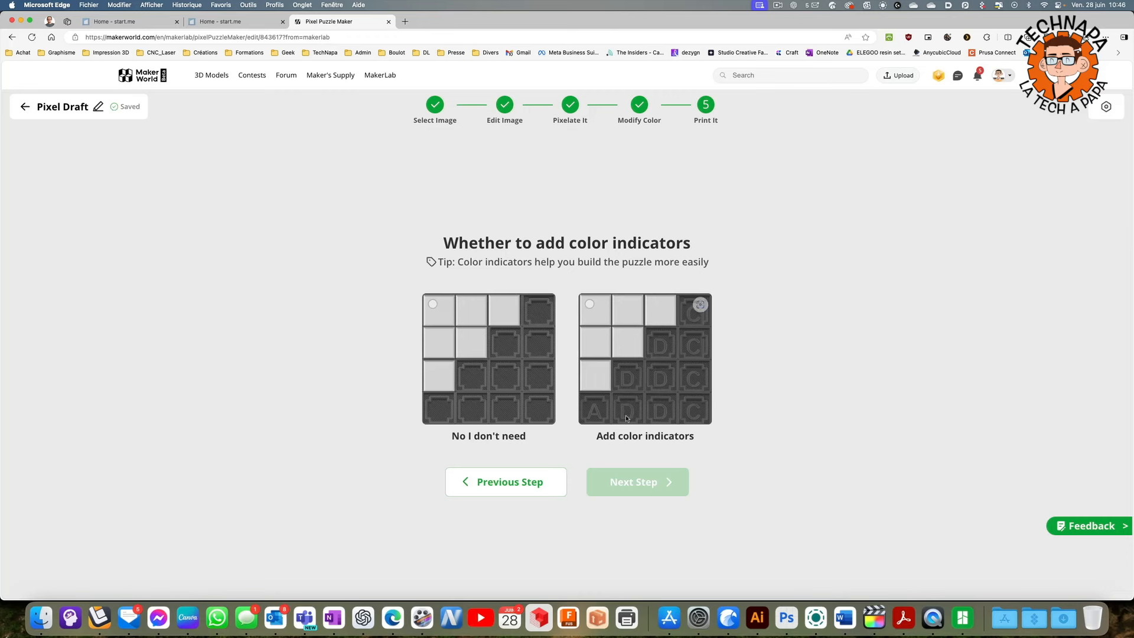
{"action": "left_click", "coordinate": [590, 306]}
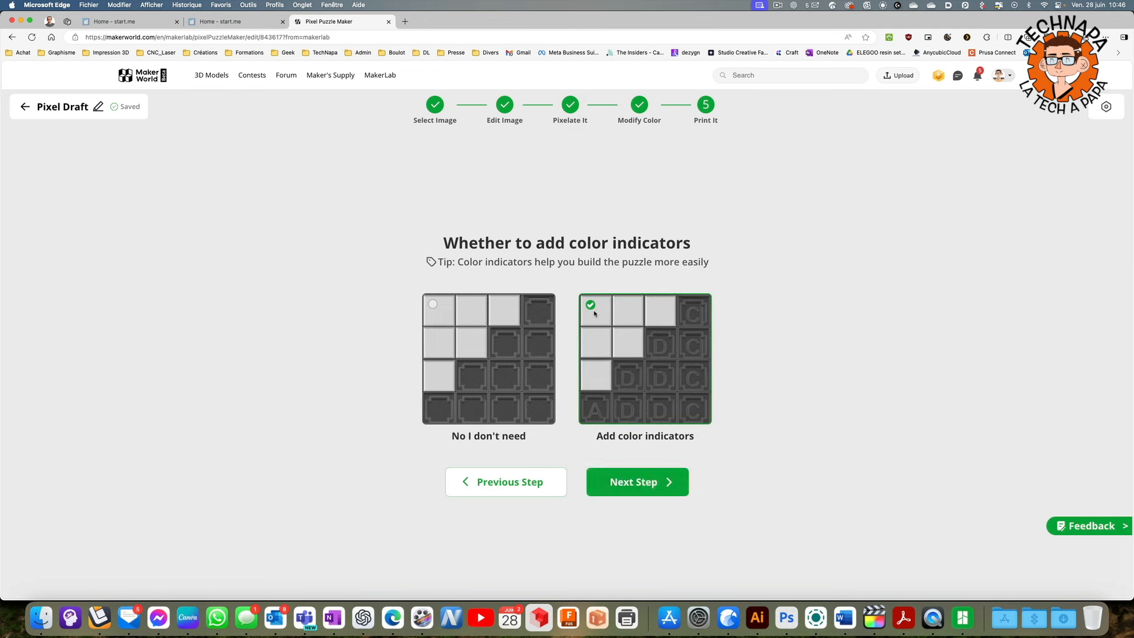
{"action": "left_click", "coordinate": [652, 485]}
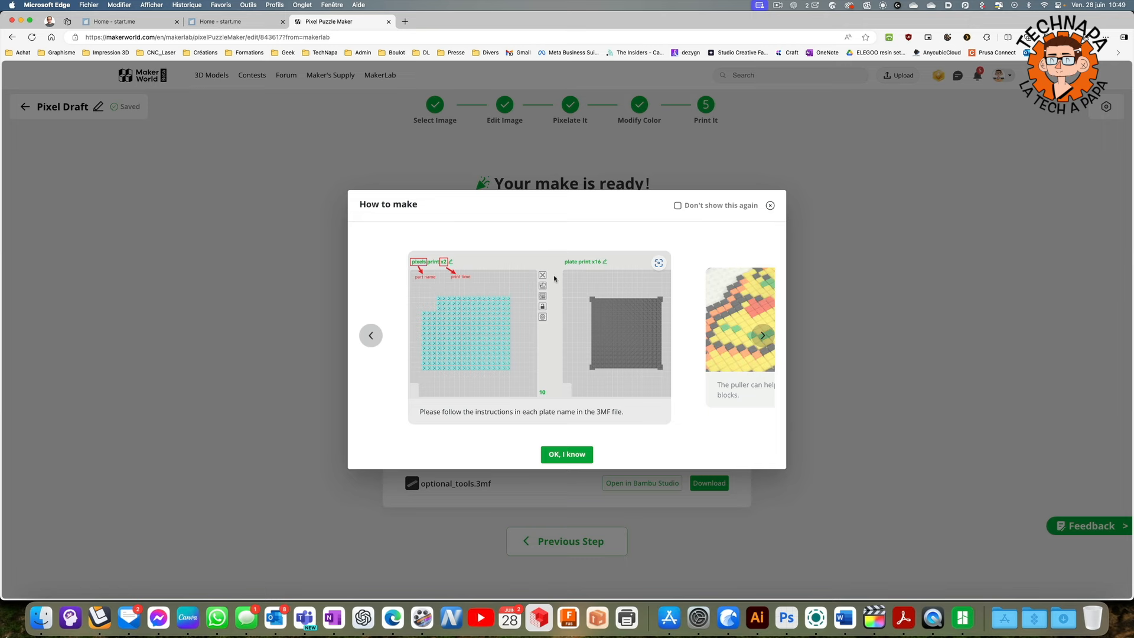
Read through the remaining How to make slides for the pixel puzzle and close the guide
{"action": "left_click", "coordinate": [762, 335]}
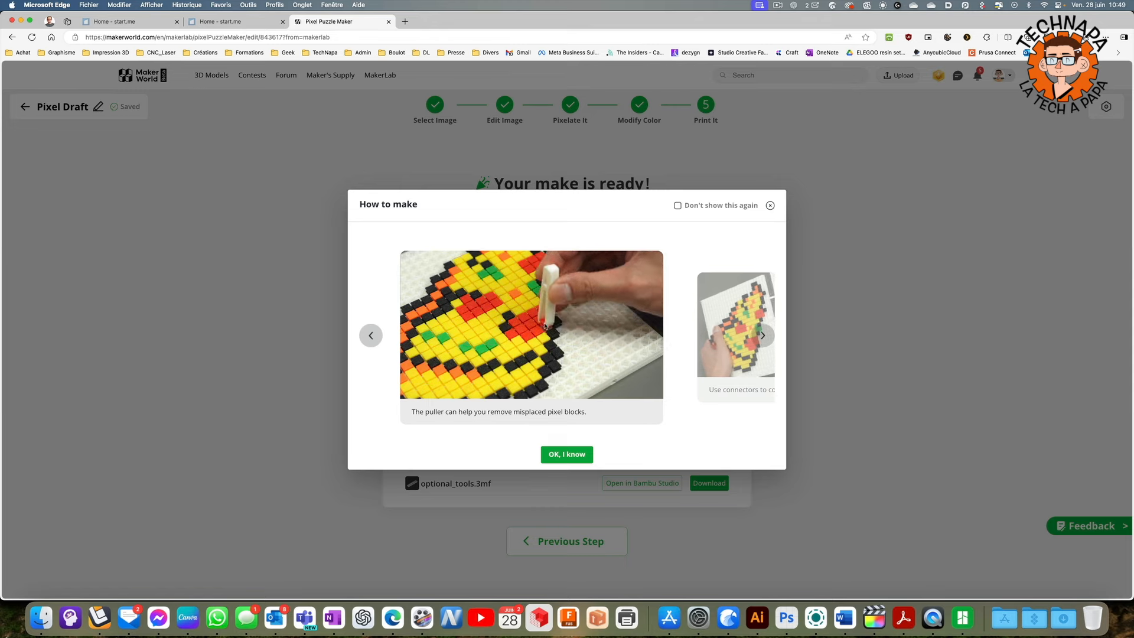
{"action": "left_click", "coordinate": [764, 335]}
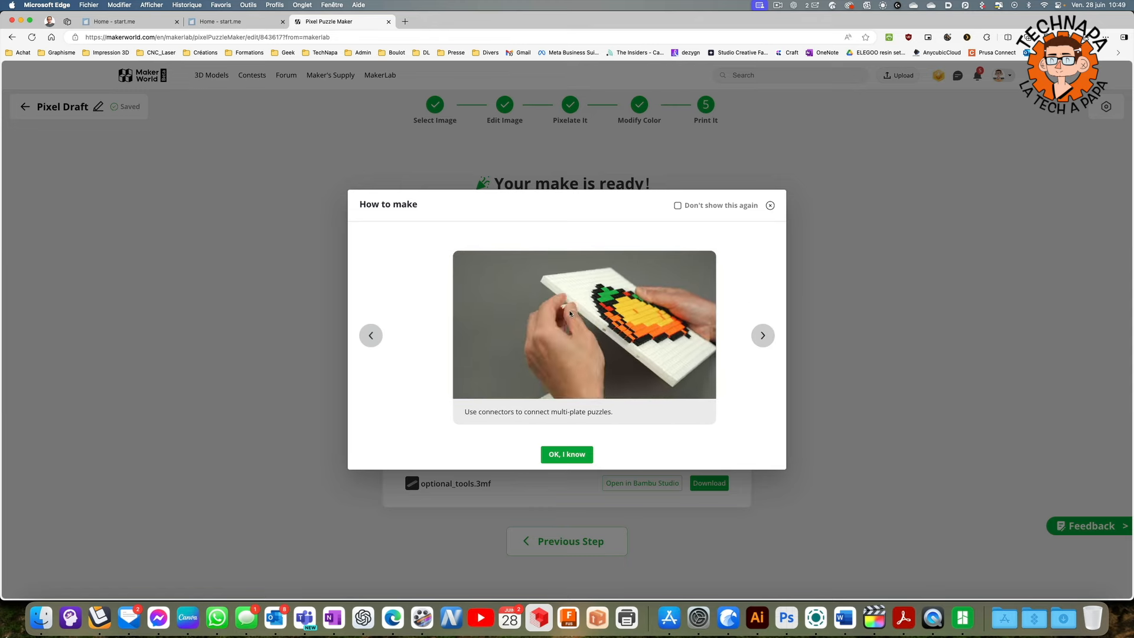
{"action": "left_click", "coordinate": [579, 455]}
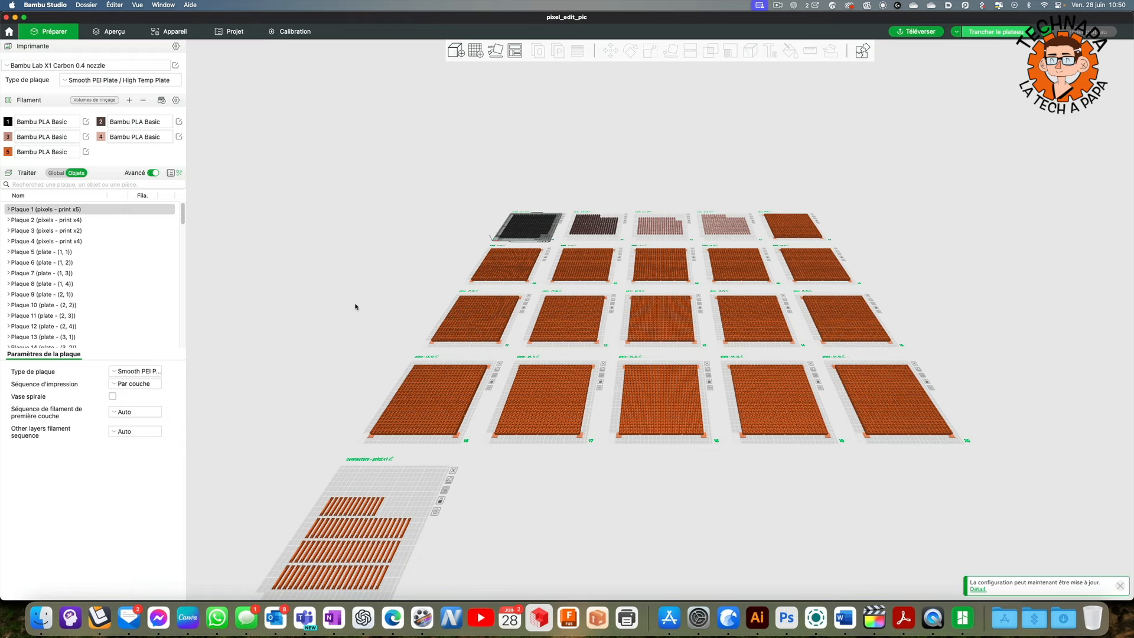
Examine the full set of puzzle plates of pixel_edit_pic in Bambu Studio, including the orange base plates up close
{"action": "left_click_drag", "start_coordinate": [321, 314], "coordinate": [357, 314]}
{"action": "scroll", "coordinate": [544, 389], "scroll_direction": "up", "scroll_amount": 5}
{"action": "scroll", "coordinate": [544, 388], "scroll_direction": "down", "scroll_amount": 2}
{"action": "left_click_drag", "start_coordinate": [326, 398], "coordinate": [345, 351]}
{"action": "right_click_drag", "start_coordinate": [344, 350], "coordinate": [319, 136]}
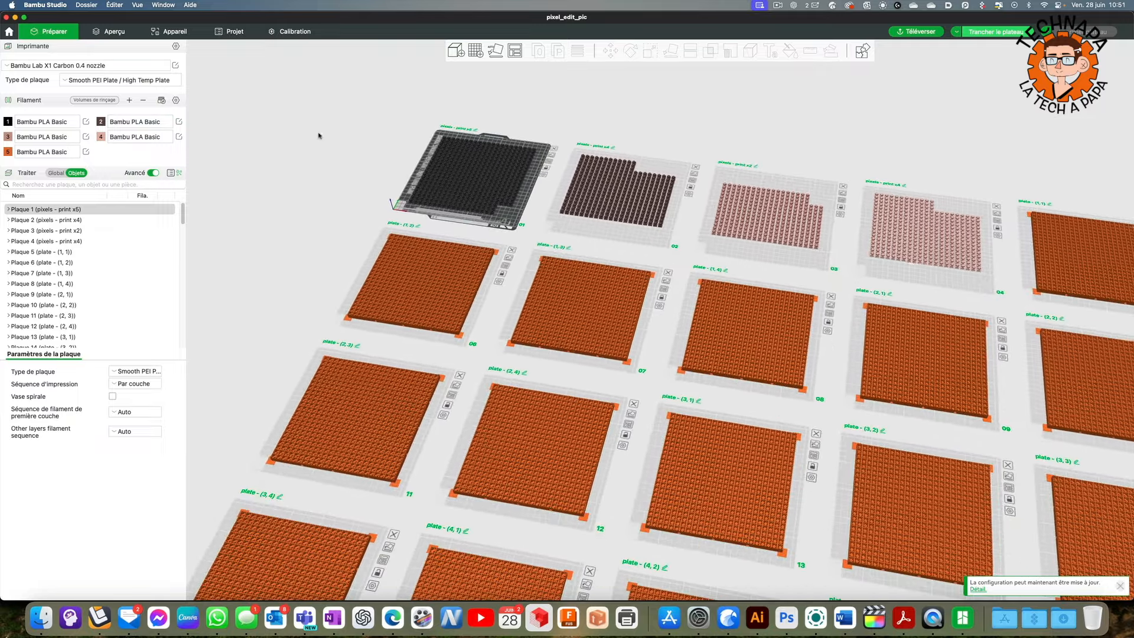
{"action": "scroll", "coordinate": [367, 331], "scroll_direction": "down", "scroll_amount": 4}
{"action": "scroll", "coordinate": [479, 431], "scroll_direction": "up", "scroll_amount": 10}
{"action": "scroll", "coordinate": [480, 431], "scroll_direction": "down", "scroll_amount": 3}
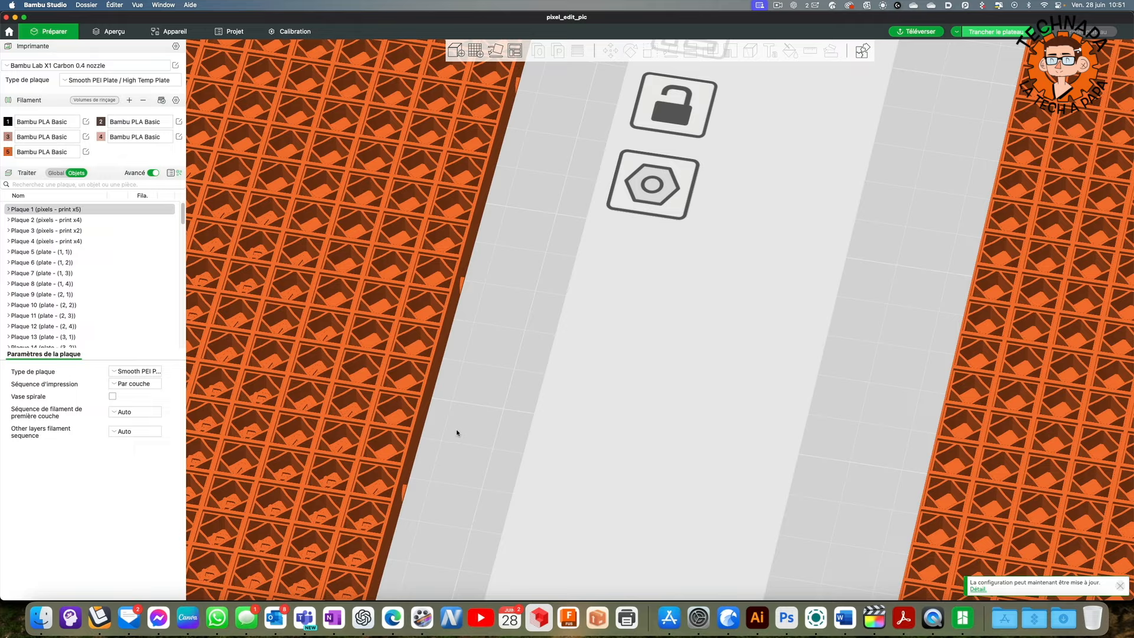
{"action": "left_click_drag", "start_coordinate": [582, 445], "coordinate": [598, 444]}
{"action": "scroll", "coordinate": [598, 444], "scroll_direction": "down", "scroll_amount": 5}
{"action": "scroll", "coordinate": [577, 451], "scroll_direction": "up", "scroll_amount": 5}
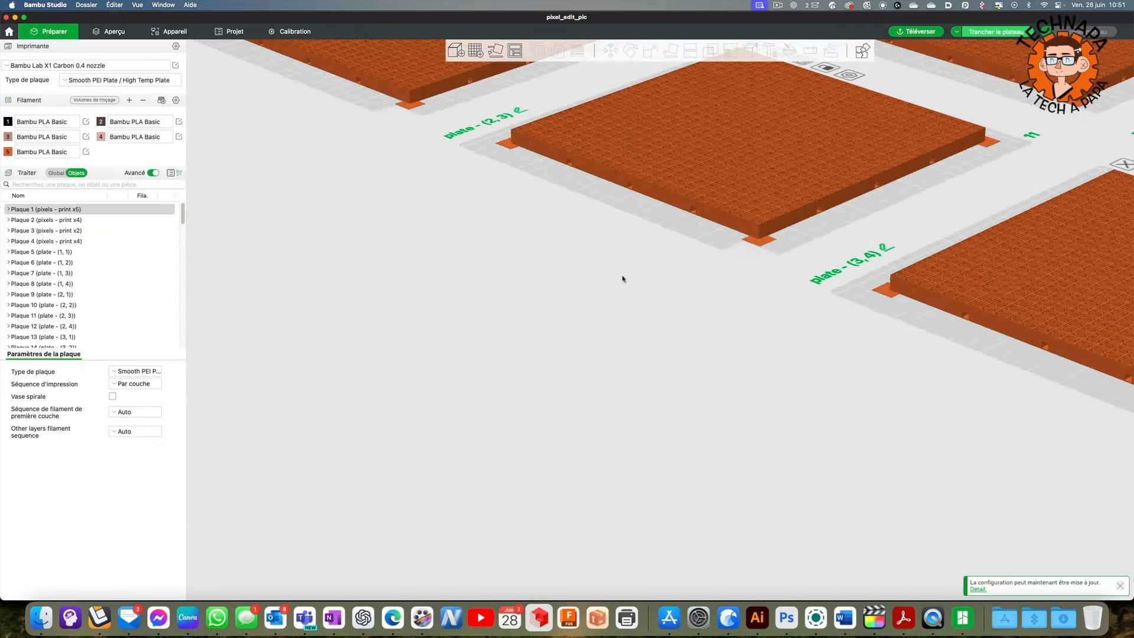
Inspect the pixel block plates of each color one after another, including the print count in each plate name
{"action": "left_click_drag", "start_coordinate": [730, 324], "coordinate": [710, 370]}
{"action": "right_click_drag", "start_coordinate": [430, 162], "coordinate": [811, 525]}
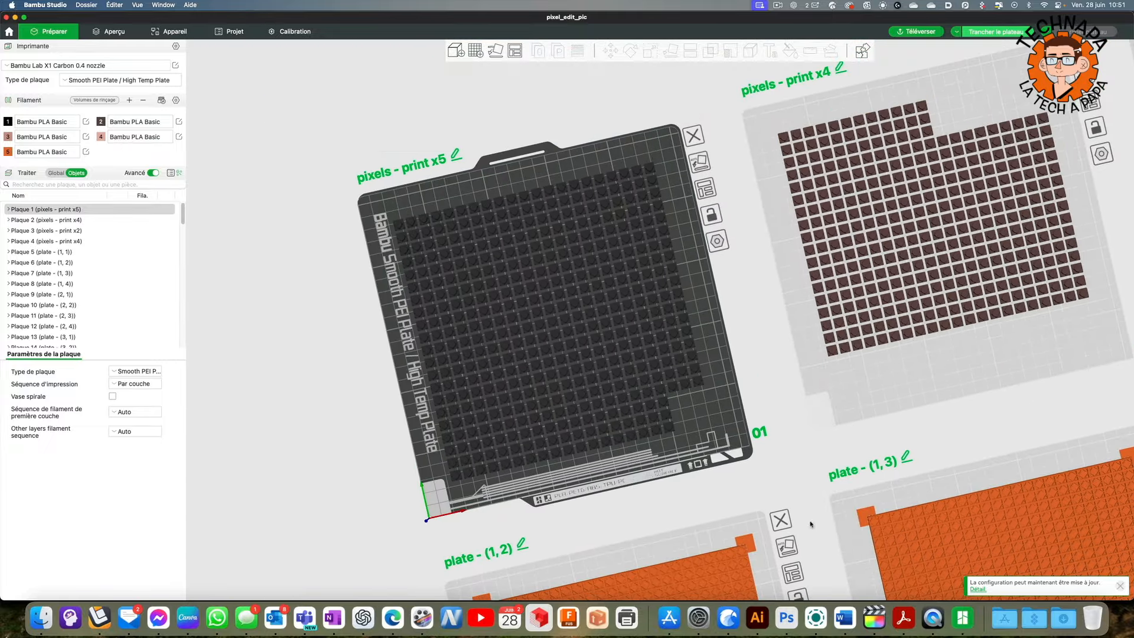
{"action": "right_click_drag", "start_coordinate": [727, 309], "coordinate": [362, 317]}
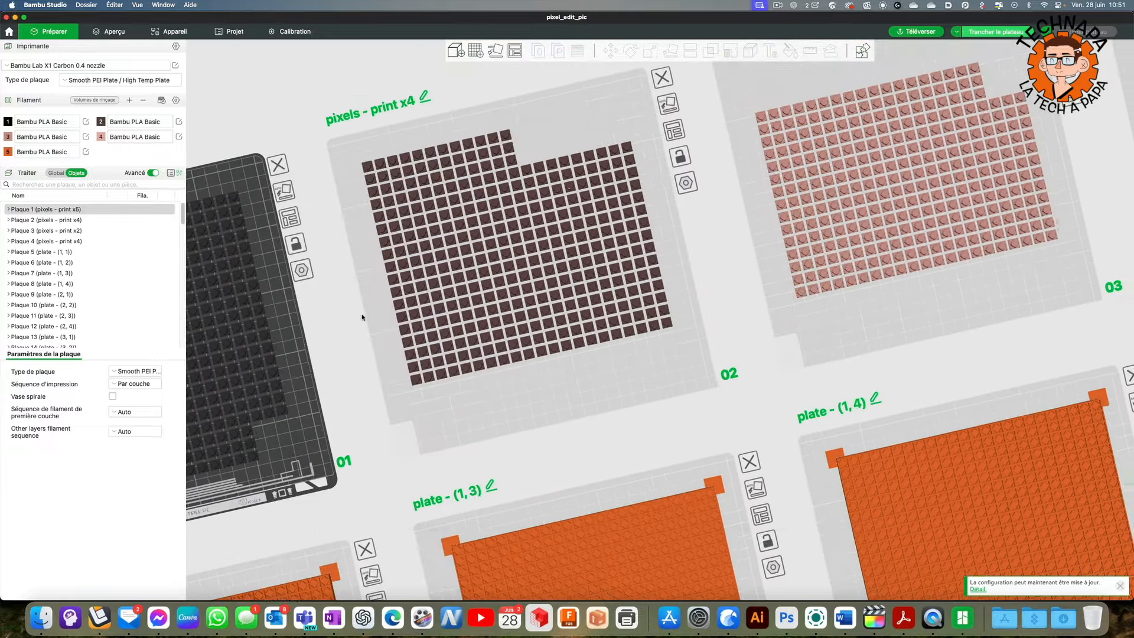
{"action": "right_click_drag", "start_coordinate": [734, 238], "coordinate": [397, 324]}
{"action": "right_click_drag", "start_coordinate": [827, 232], "coordinate": [362, 369]}
{"action": "scroll", "coordinate": [485, 209], "scroll_direction": "down", "scroll_amount": 5}
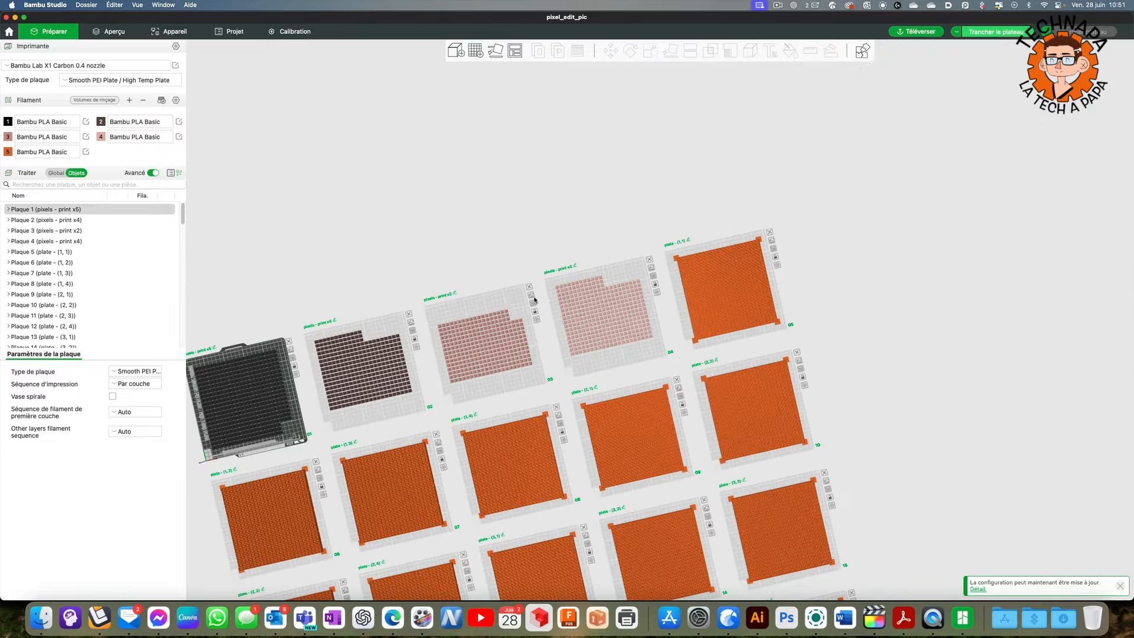
{"action": "left_click_drag", "start_coordinate": [371, 495], "coordinate": [377, 460]}
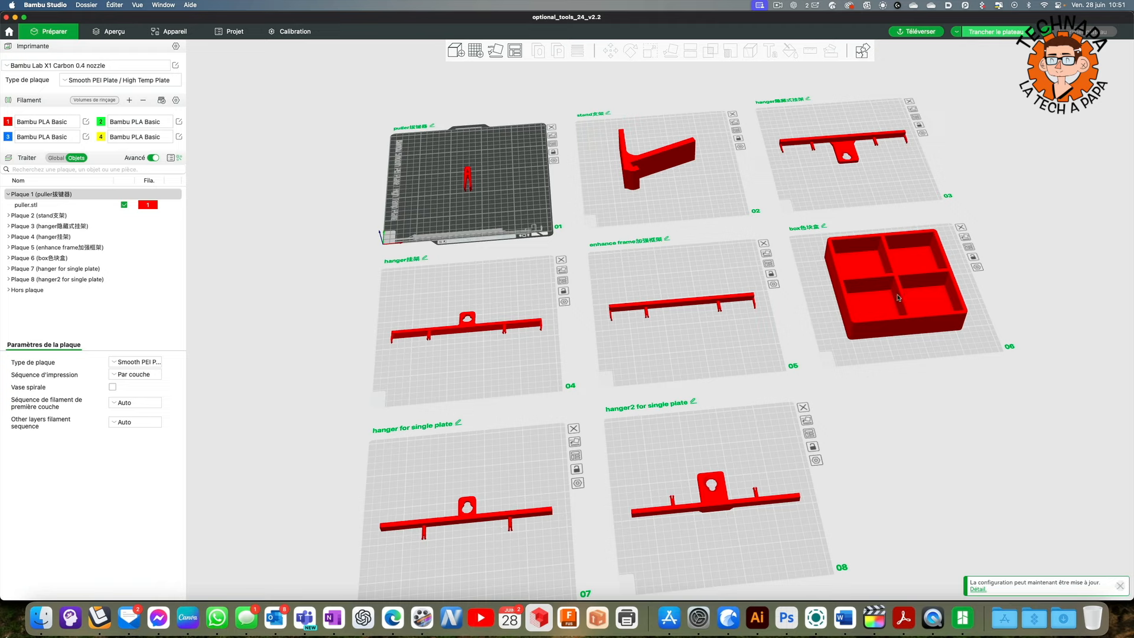
Inspect the puller, stand, hanger, frame and box plates in the optional tools project
{"action": "left_click_drag", "start_coordinate": [891, 308], "coordinate": [889, 385]}
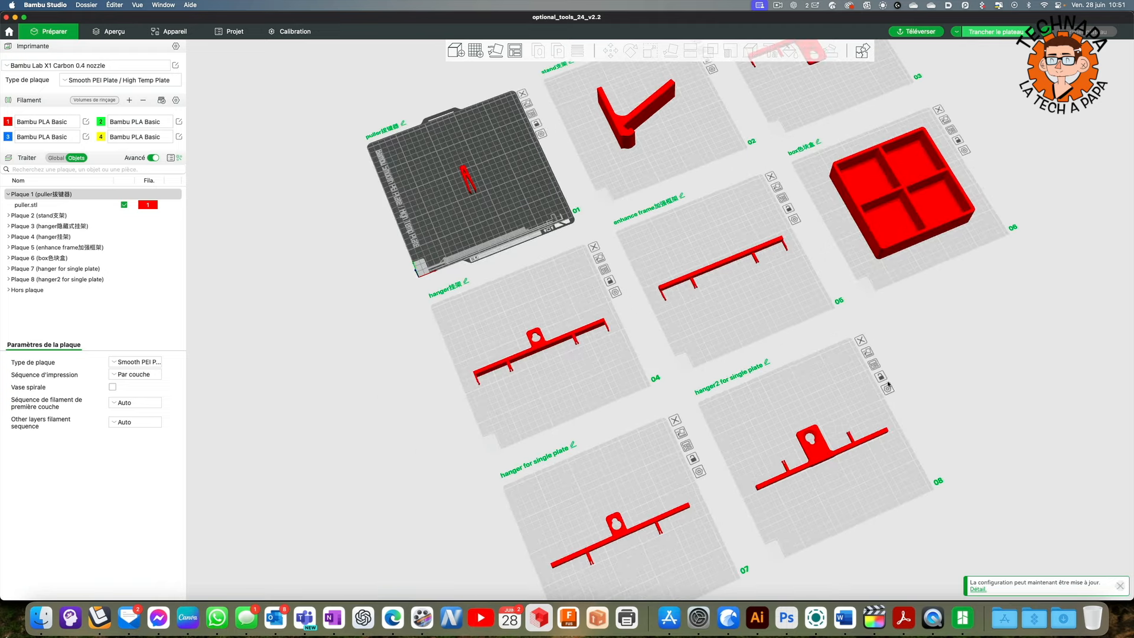
{"action": "left_click_drag", "start_coordinate": [726, 322], "coordinate": [707, 201]}
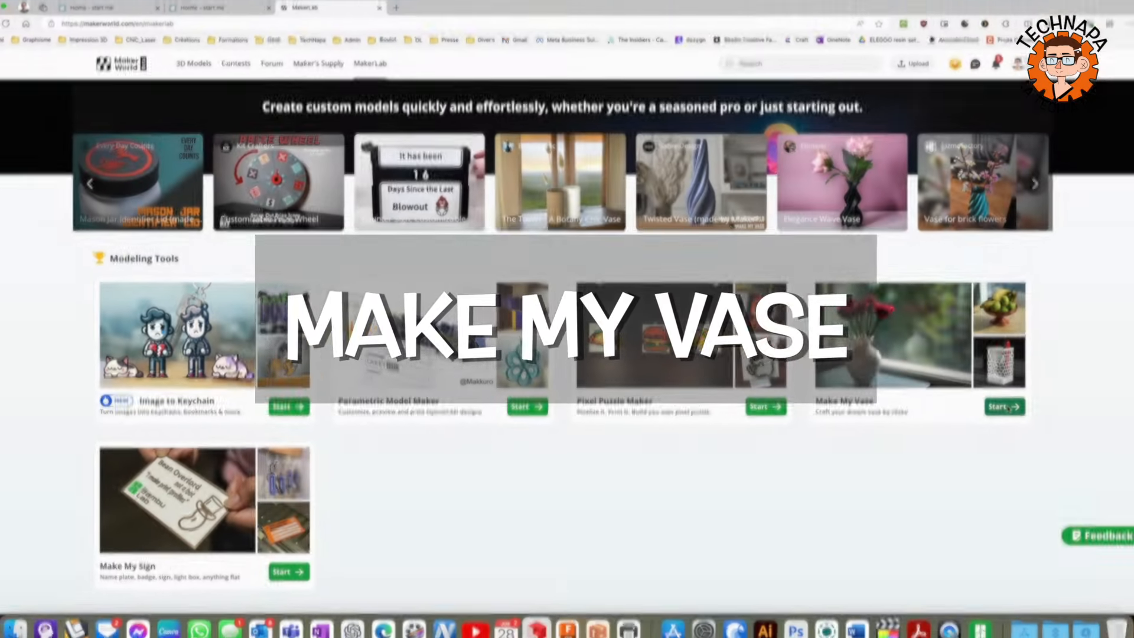
Start a blank project with the Make My Vase tool on MakerWorld
{"action": "left_click", "coordinate": [1007, 406]}
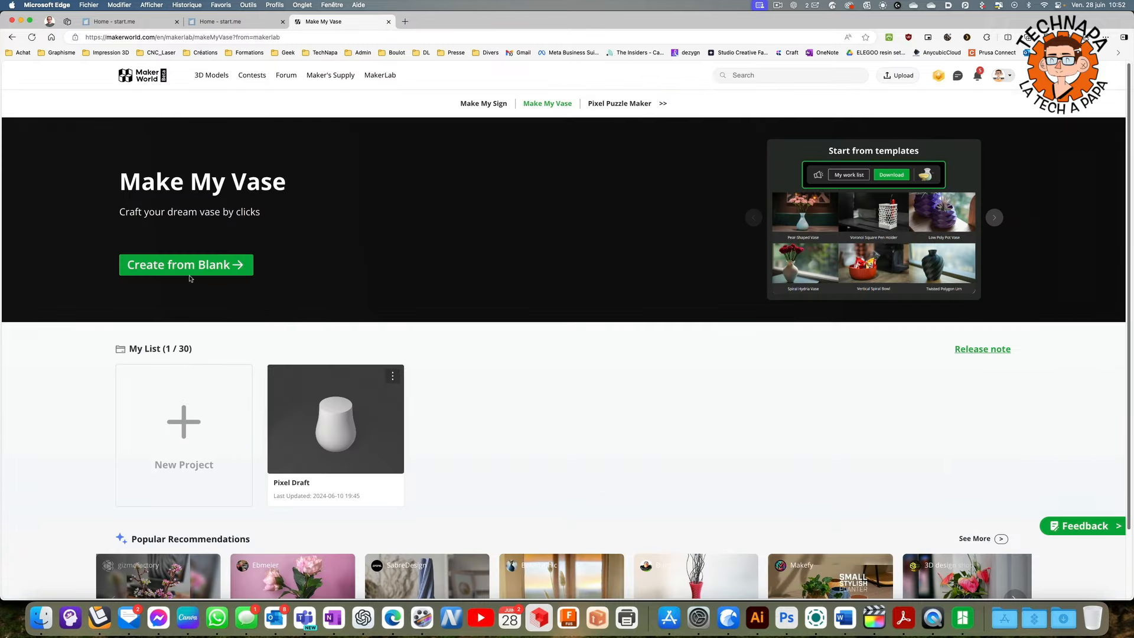
{"action": "left_click", "coordinate": [190, 272]}
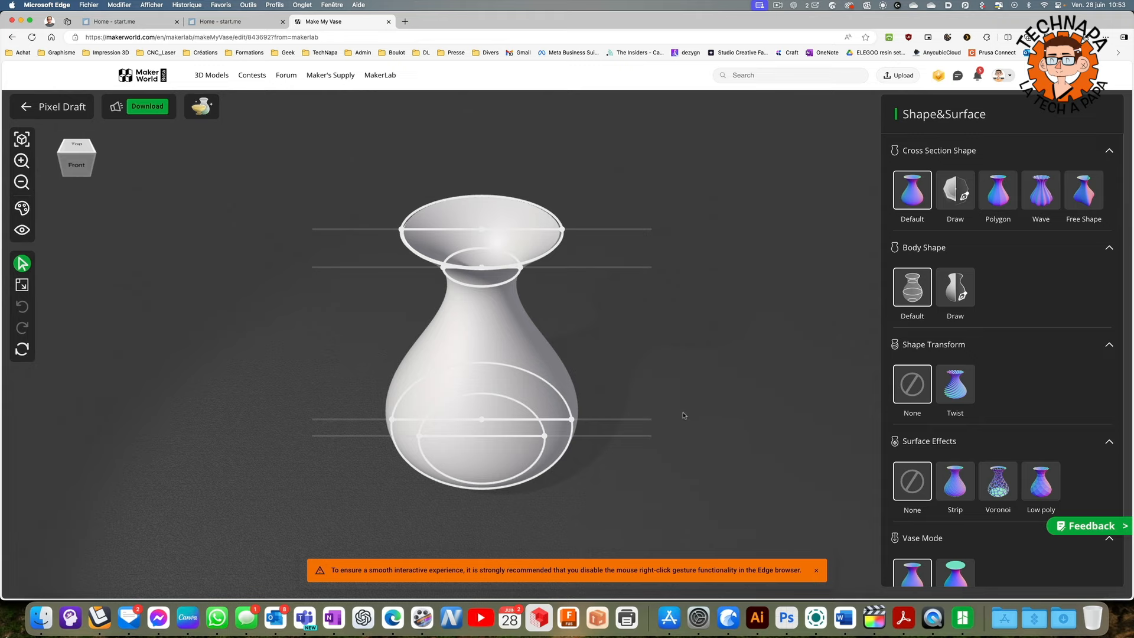
{"action": "left_click_drag", "start_coordinate": [684, 415], "coordinate": [708, 346]}
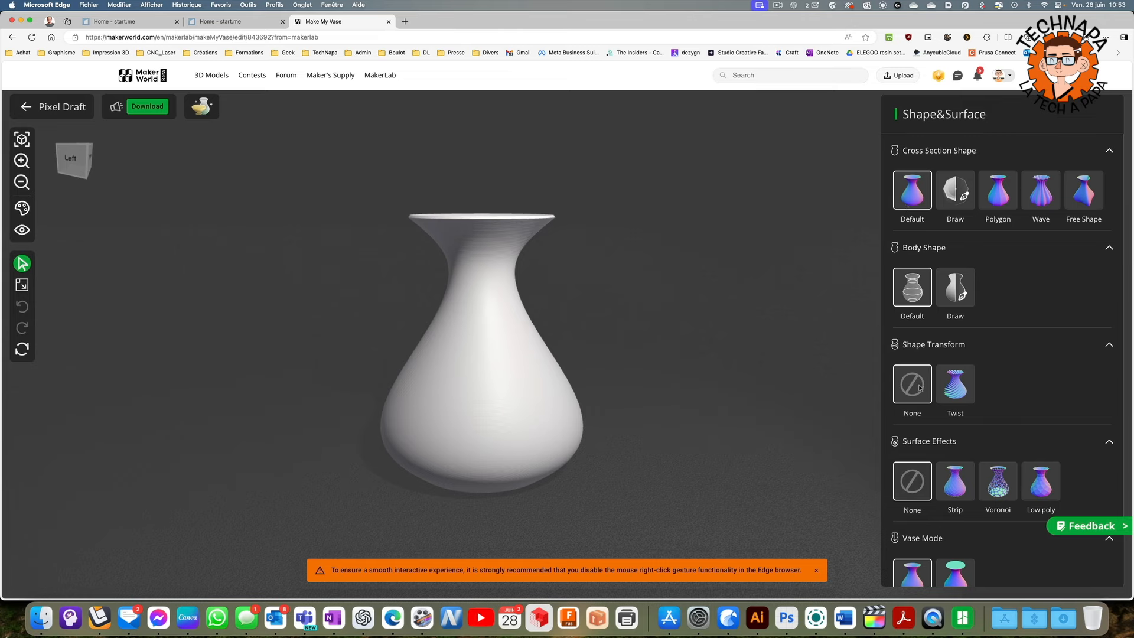
Try the Free Shape, Wave and Polygon cross sections on the vase and return to Default
{"action": "left_click", "coordinate": [1084, 192]}
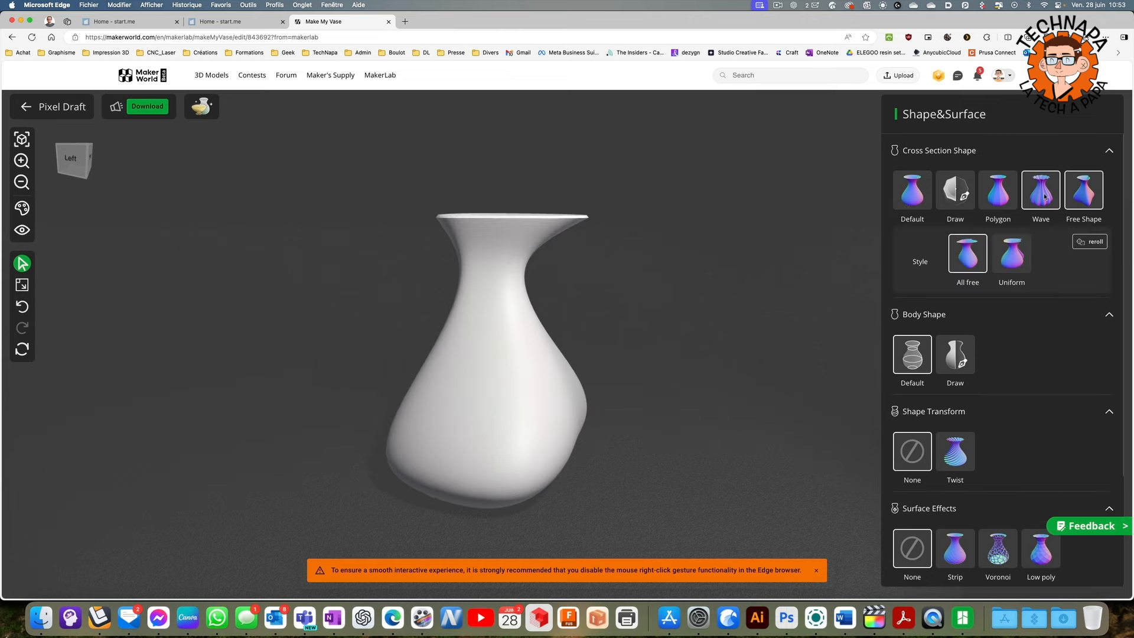
{"action": "left_click_drag", "start_coordinate": [750, 258], "coordinate": [558, 327]}
{"action": "left_click", "coordinate": [1046, 205]}
{"action": "left_click", "coordinate": [998, 190]}
{"action": "left_click", "coordinate": [915, 195]}
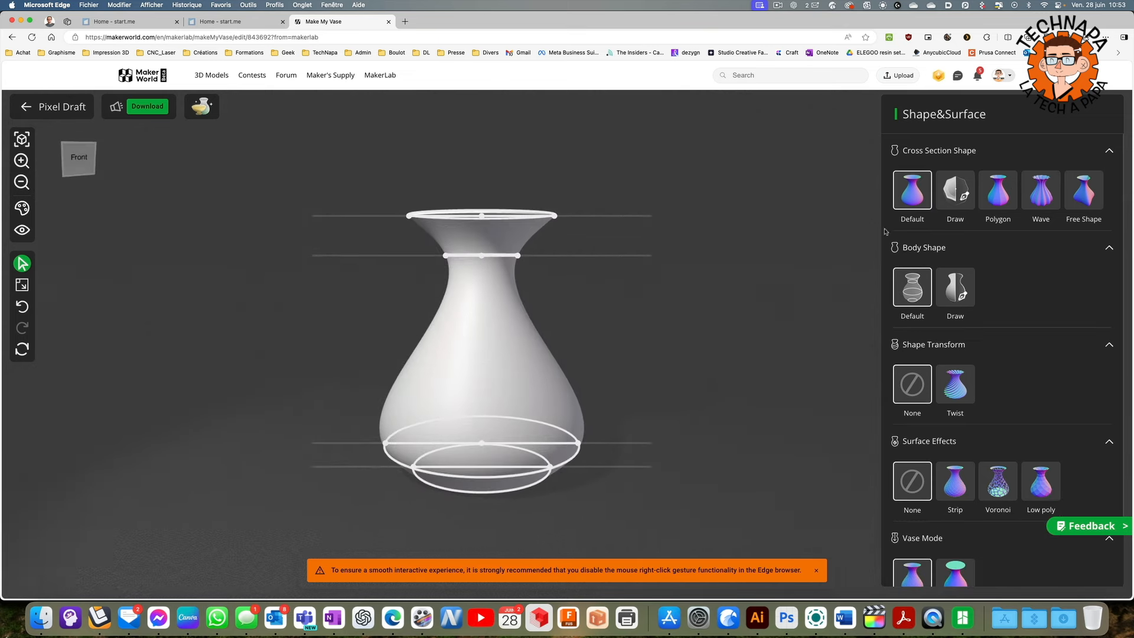
Give the vase a Free Shape cross section in the All free style and reroll the random shape several times
{"action": "left_click", "coordinate": [1084, 190]}
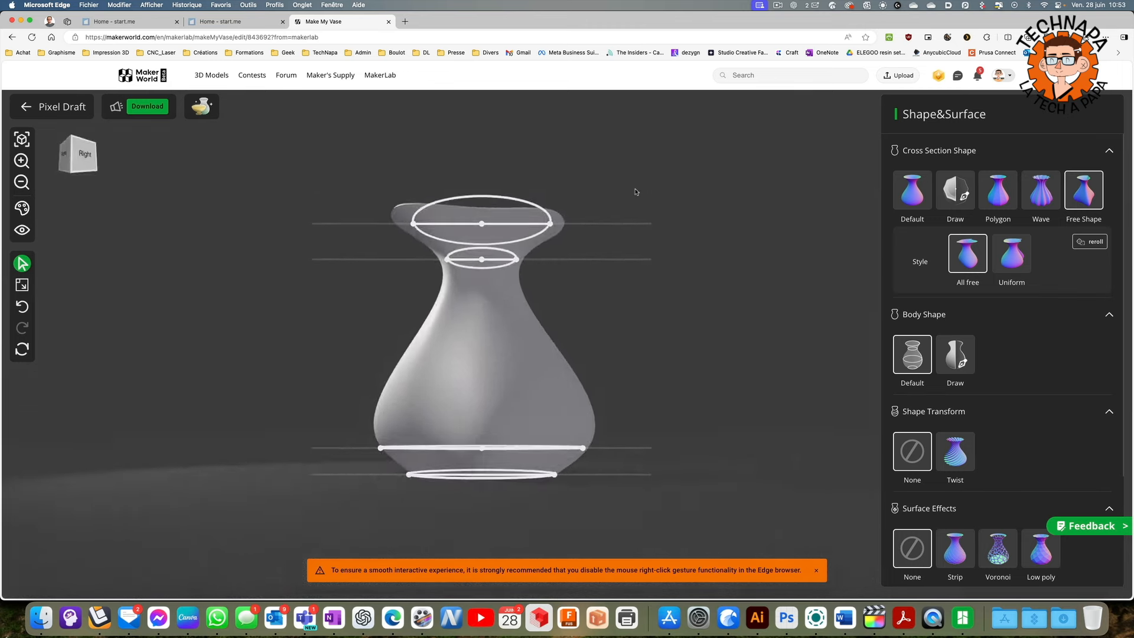
{"action": "left_click", "coordinate": [972, 269]}
{"action": "left_click_drag", "start_coordinate": [676, 331], "coordinate": [694, 252]}
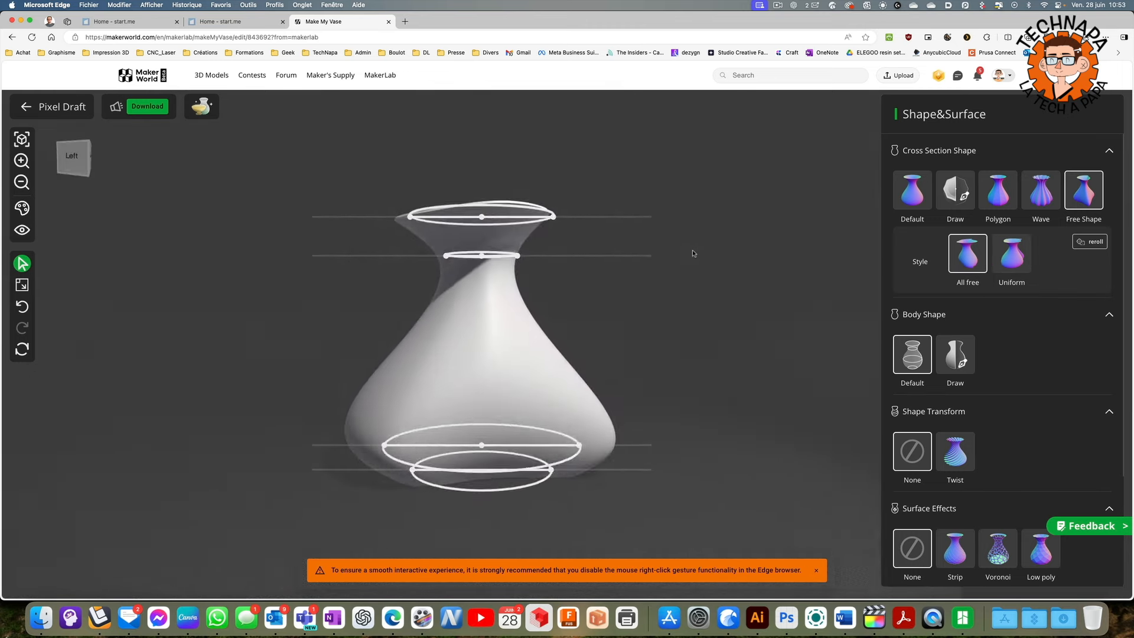
{"action": "left_click", "coordinate": [1093, 244]}
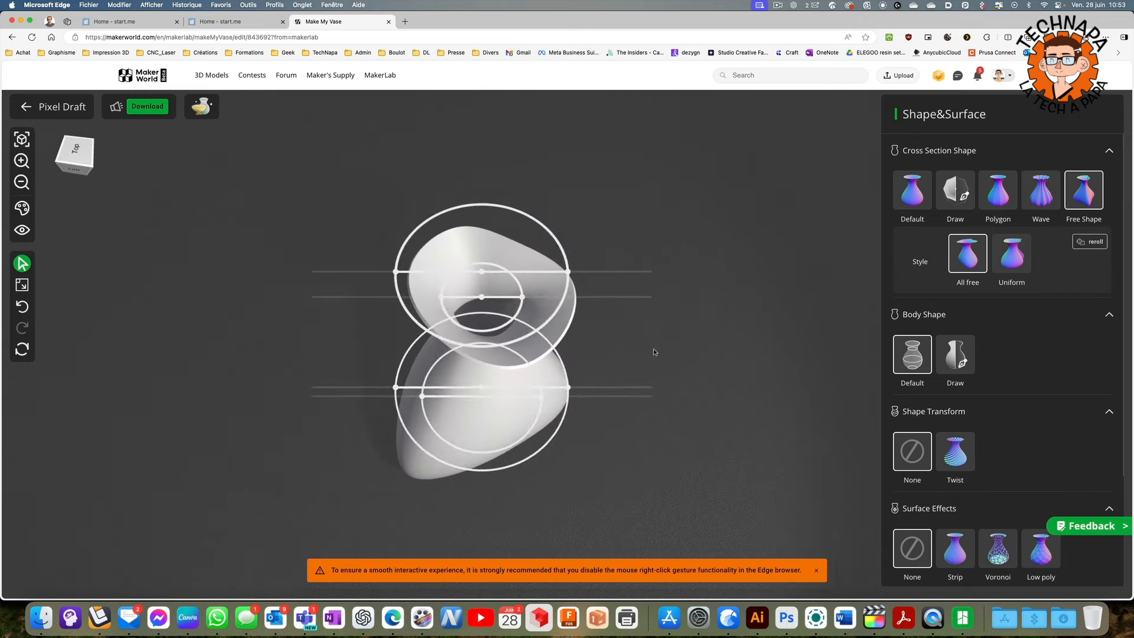
{"action": "left_click", "coordinate": [1093, 243]}
{"action": "left_click", "coordinate": [1094, 243]}
{"action": "left_click", "coordinate": [1096, 246]}
{"action": "left_click", "coordinate": [1097, 246]}
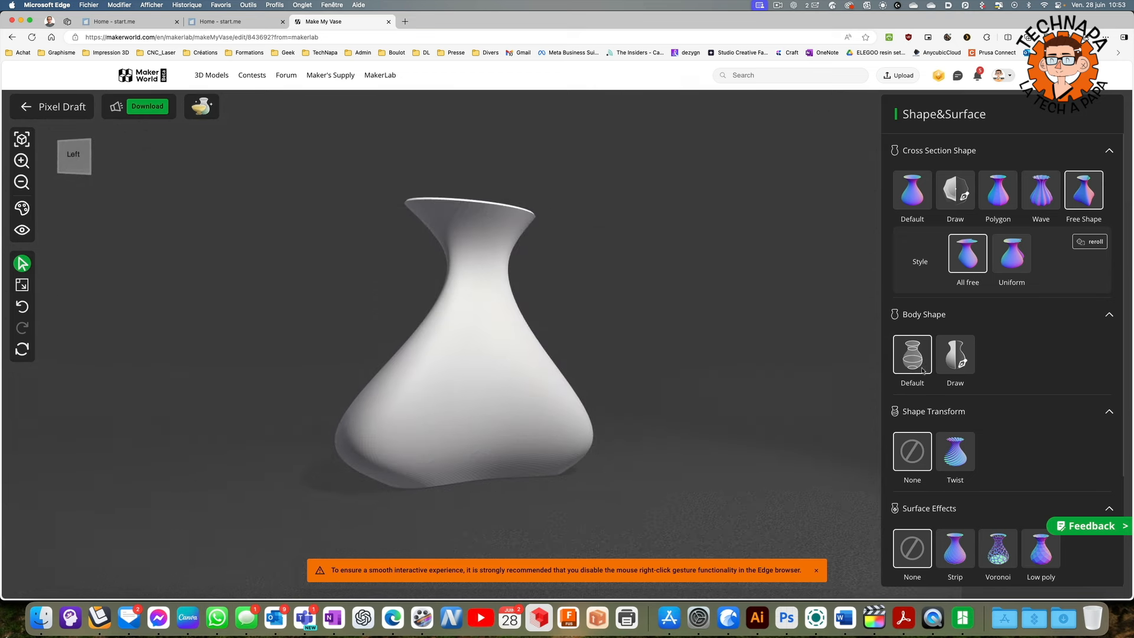
Reshape the upper part of the vase by widening the rim ring and setting the neck ring to about 65 mm
{"action": "mouse_move", "coordinate": [447, 254]}
{"action": "left_click_drag", "start_coordinate": [446, 257], "coordinate": [396, 263]}
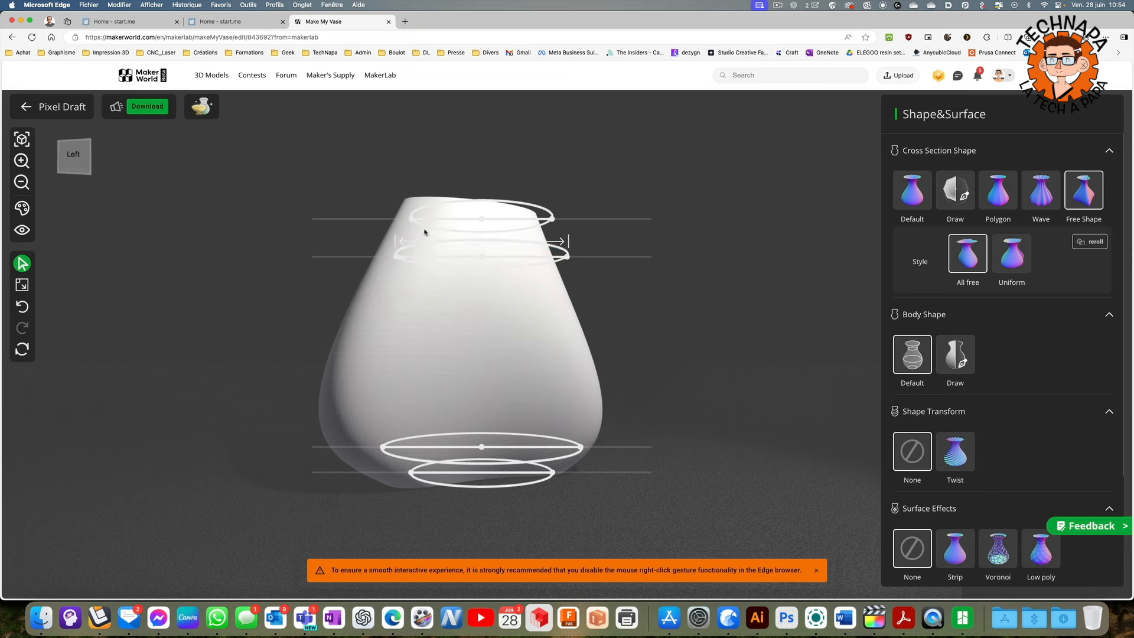
{"action": "left_click_drag", "start_coordinate": [415, 220], "coordinate": [455, 222]}
{"action": "left_click_drag", "start_coordinate": [372, 179], "coordinate": [235, 238]}
{"action": "left_click_drag", "start_coordinate": [243, 393], "coordinate": [397, 228]}
{"action": "left_click_drag", "start_coordinate": [292, 213], "coordinate": [372, 215]}
{"action": "left_click_drag", "start_coordinate": [394, 256], "coordinate": [436, 257]}
{"action": "left_click_drag", "start_coordinate": [641, 300], "coordinate": [636, 280]}
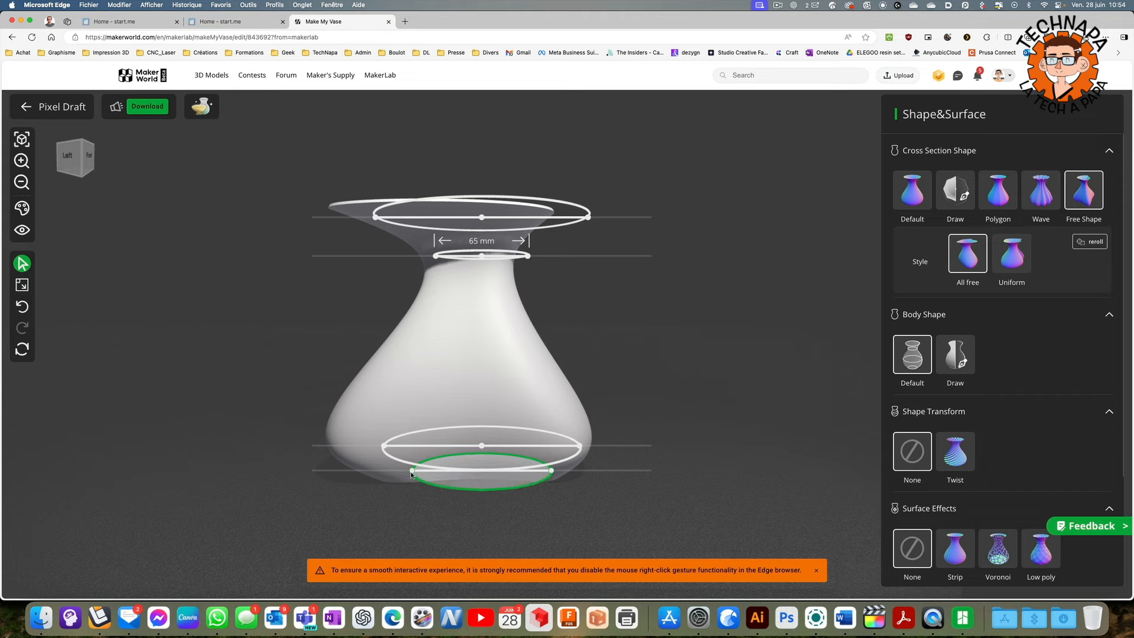
Narrow the base ring and the belly ring, the belly to about 94 mm, and twist the vase by 260°
{"action": "left_click_drag", "start_coordinate": [441, 477], "coordinate": [444, 477]}
{"action": "left_click_drag", "start_coordinate": [384, 446], "coordinate": [415, 446]}
{"action": "mouse_move", "coordinate": [724, 383]}
{"action": "left_mouse_down"}
{"action": "mouse_move", "coordinate": [822, 392]}
{"action": "mouse_move", "coordinate": [779, 459]}
{"action": "mouse_move", "coordinate": [699, 304]}
{"action": "mouse_move", "coordinate": [662, 335]}
{"action": "mouse_move", "coordinate": [666, 455]}
{"action": "mouse_move", "coordinate": [697, 445]}
{"action": "mouse_move", "coordinate": [668, 458]}
{"action": "mouse_move", "coordinate": [731, 427]}
{"action": "mouse_move", "coordinate": [721, 405]}
{"action": "left_mouse_up"}
{"action": "mouse_move", "coordinate": [694, 402]}
{"action": "left_mouse_down"}
{"action": "mouse_move", "coordinate": [691, 413]}
{"action": "mouse_move", "coordinate": [701, 409]}
{"action": "left_mouse_up"}
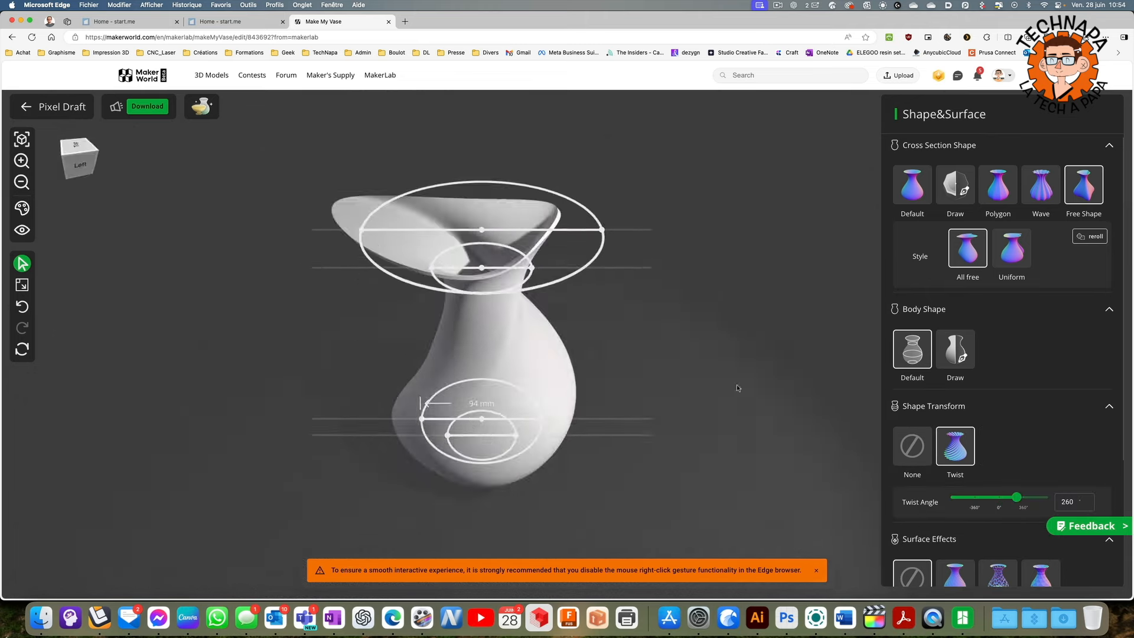
{"action": "left_click_drag", "start_coordinate": [733, 378], "coordinate": [638, 309]}
Try the Strip, Voronoi and Low poly surface effects on the vase and return to None
{"action": "scroll", "coordinate": [1028, 430], "scroll_direction": "down", "scroll_amount": 1}
{"action": "scroll", "coordinate": [1028, 430], "scroll_direction": "down", "scroll_amount": 3}
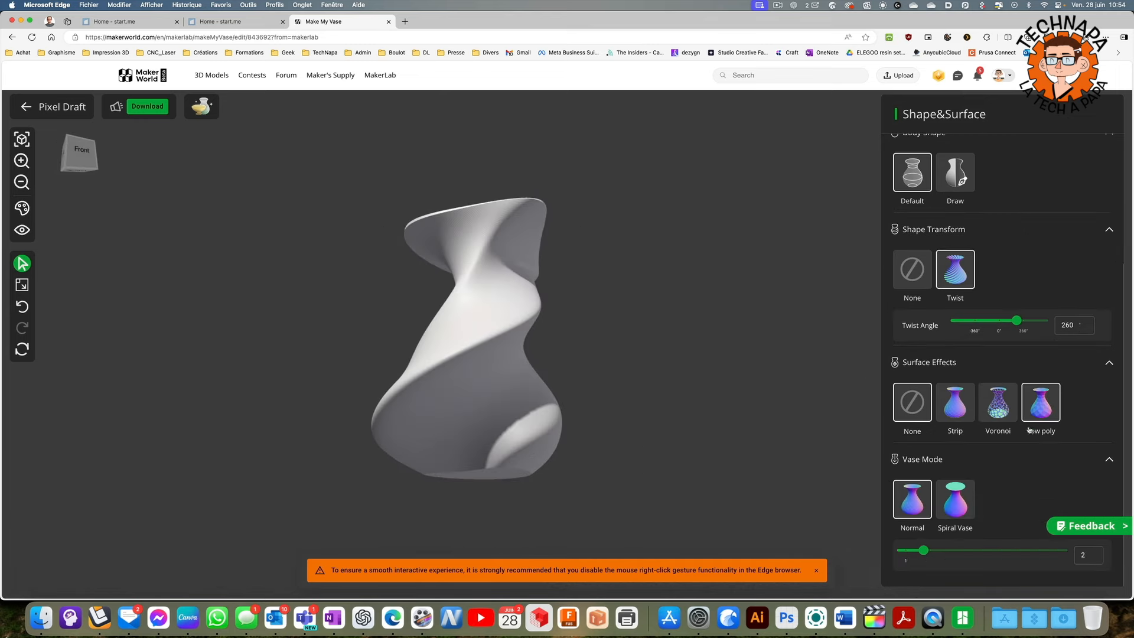
{"action": "left_click", "coordinate": [957, 408]}
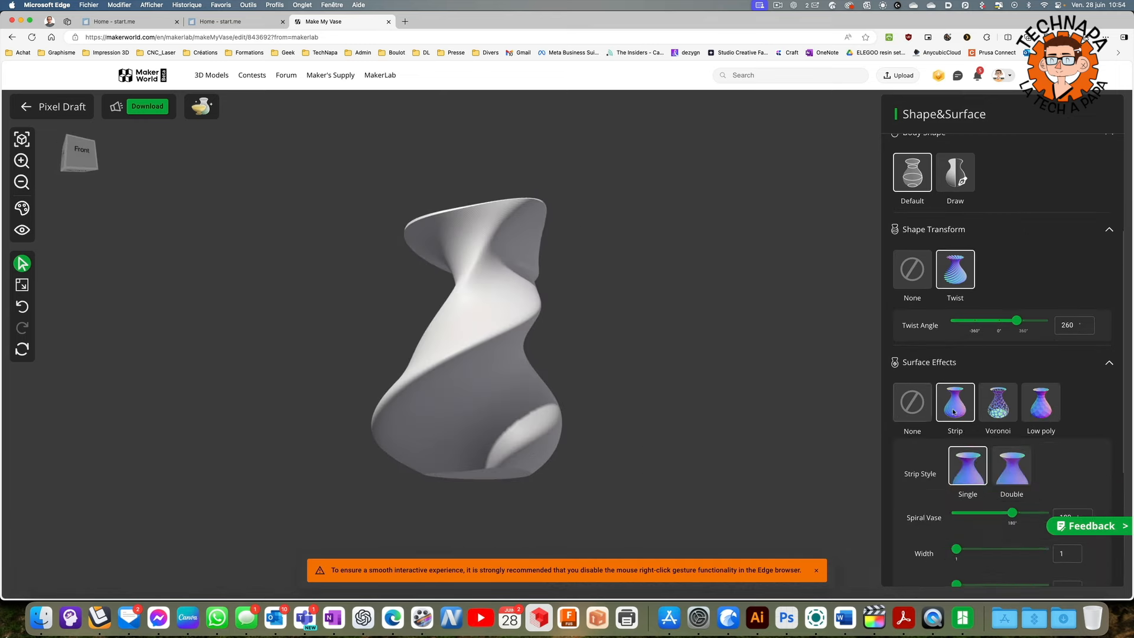
{"action": "left_click", "coordinate": [998, 403]}
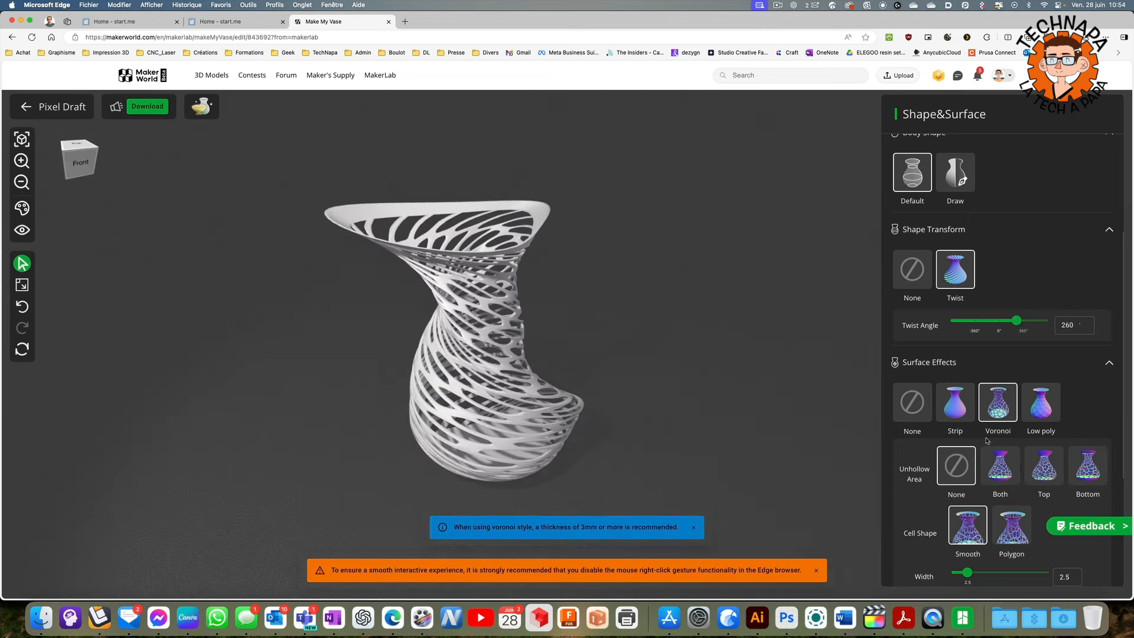
{"action": "left_click", "coordinate": [1038, 417]}
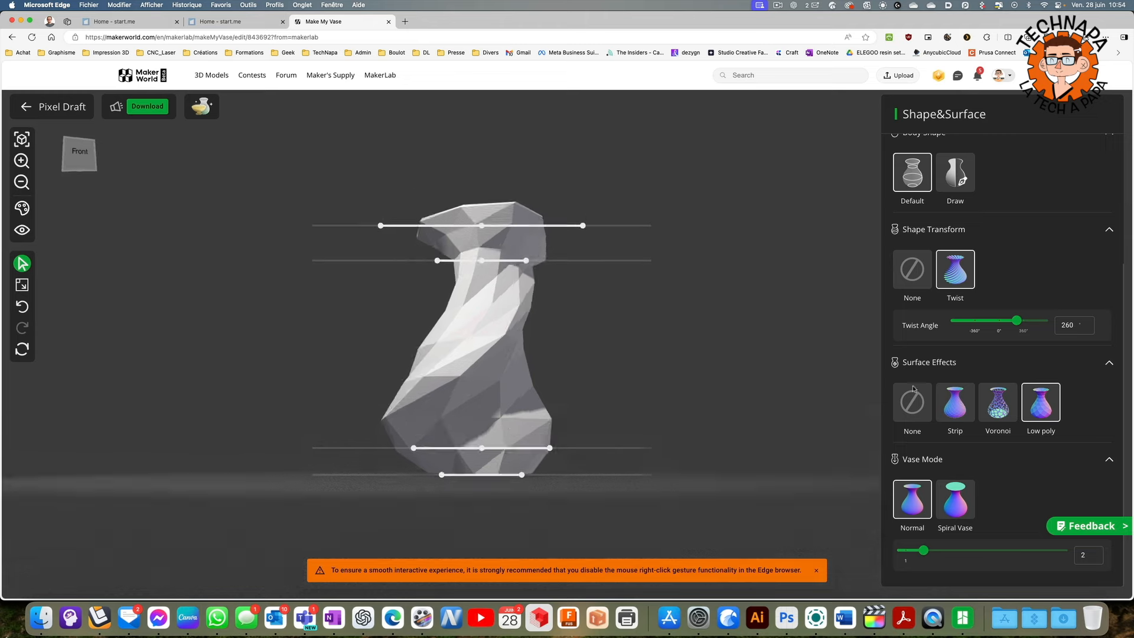
{"action": "left_click", "coordinate": [917, 405]}
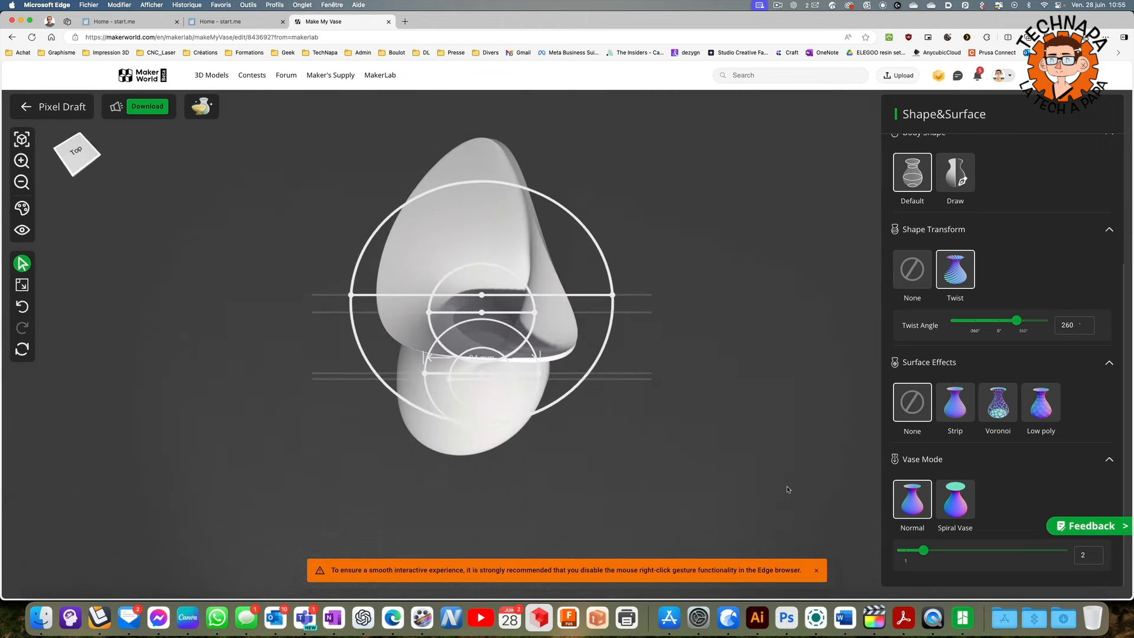
Try the Spiral Vase mode and switch back to Normal
{"action": "left_click", "coordinate": [960, 499]}
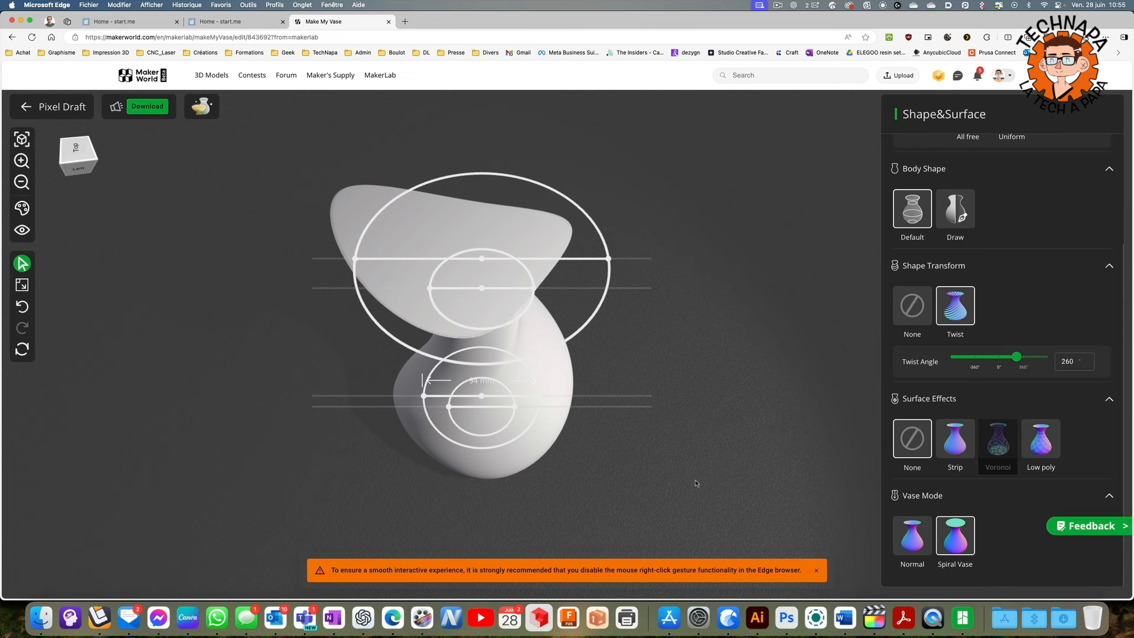
{"action": "left_click", "coordinate": [913, 535]}
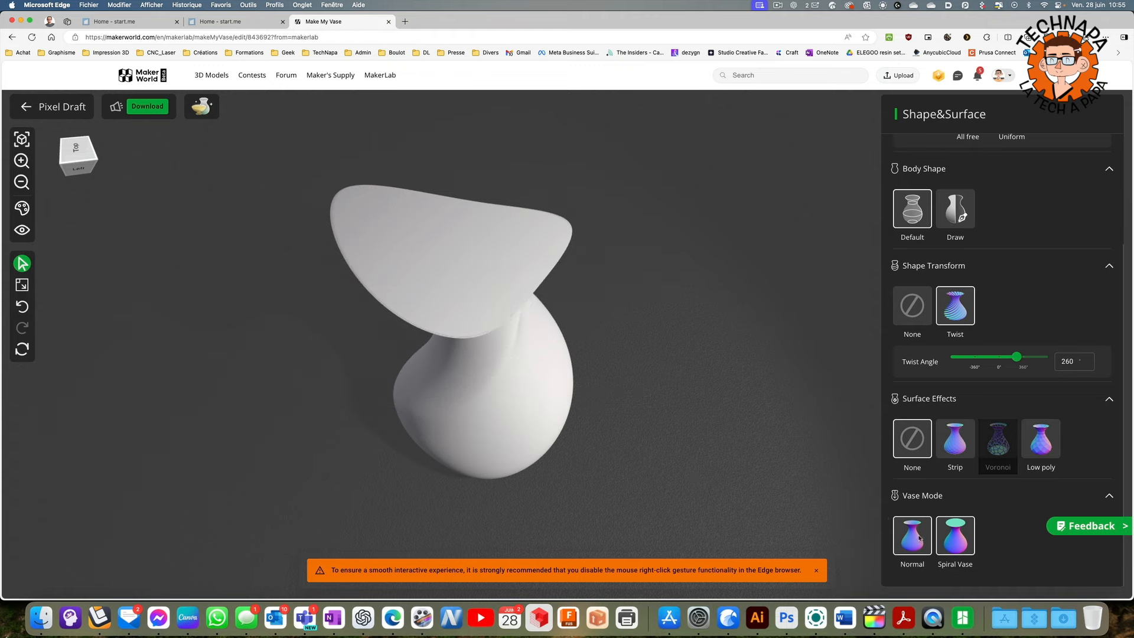
{"action": "scroll", "coordinate": [913, 535], "scroll_direction": "down", "scroll_amount": 1}
{"action": "left_click_drag", "start_coordinate": [753, 420], "coordinate": [685, 399]}
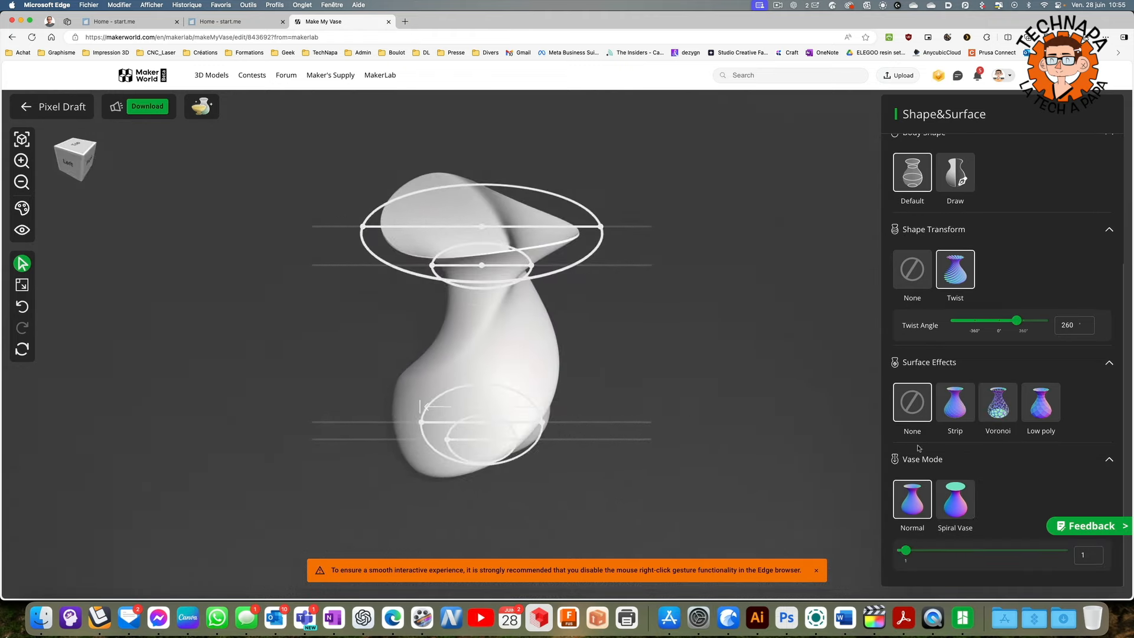
Scale the whole vase with its bounding box, first down to about 119 mm and then up to about 191 mm tall
{"action": "left_click", "coordinate": [22, 285]}
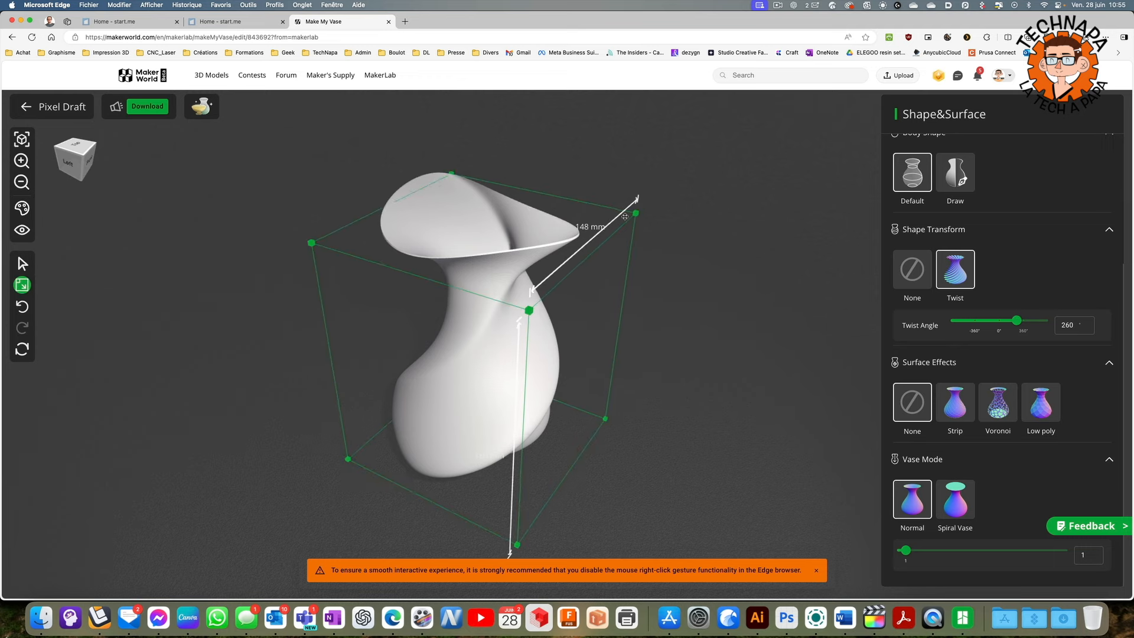
{"action": "left_click_drag", "start_coordinate": [508, 321], "coordinate": [597, 333]}
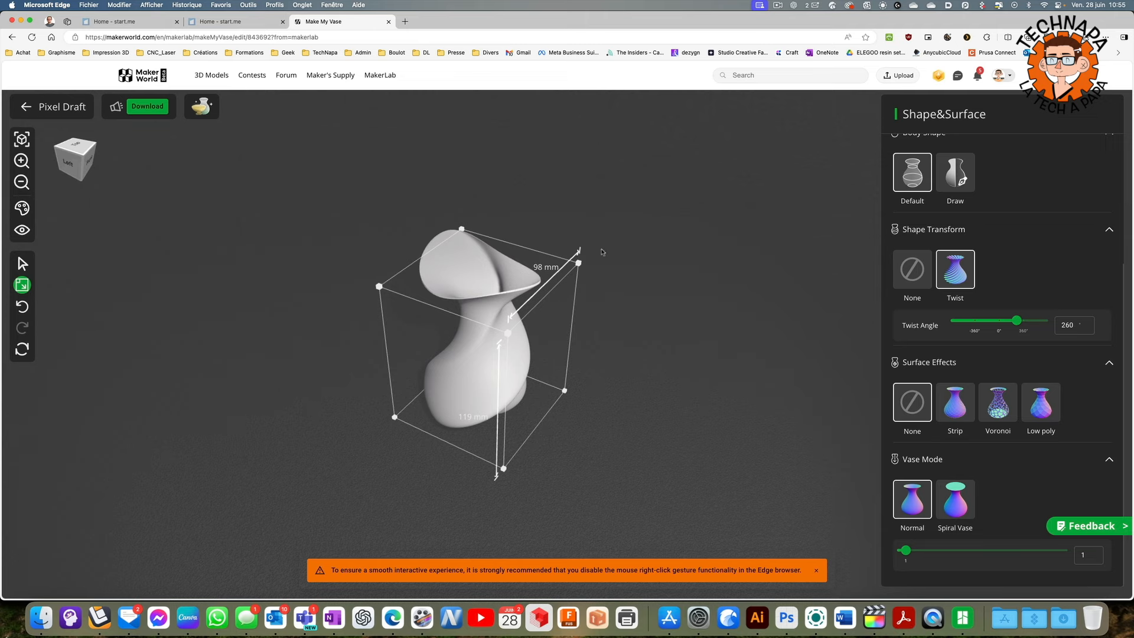
{"action": "left_click_drag", "start_coordinate": [579, 262], "coordinate": [559, 199]}
Try the marble filament effect on the vase in the colour styles and inspect its surface
{"action": "left_click", "coordinate": [22, 208]}
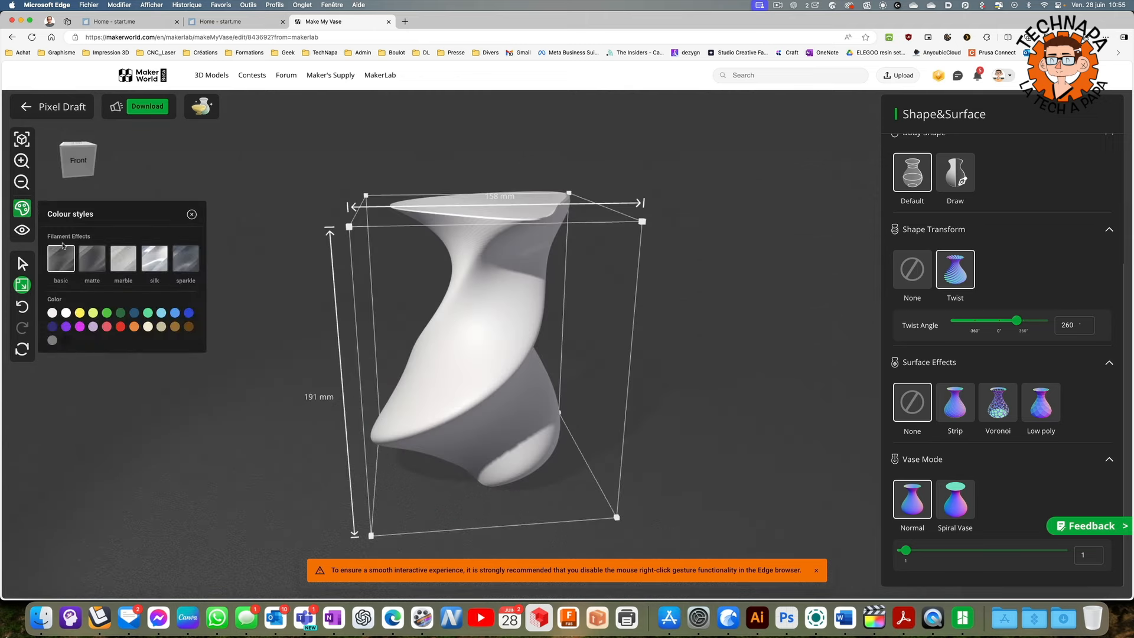
{"action": "left_click", "coordinate": [126, 260]}
{"action": "left_click_drag", "start_coordinate": [188, 337], "coordinate": [264, 367]}
{"action": "scroll", "coordinate": [388, 383], "scroll_direction": "up", "scroll_amount": 2}
{"action": "scroll", "coordinate": [388, 378], "scroll_direction": "up", "scroll_amount": 3}
{"action": "scroll", "coordinate": [388, 373], "scroll_direction": "down", "scroll_amount": 3}
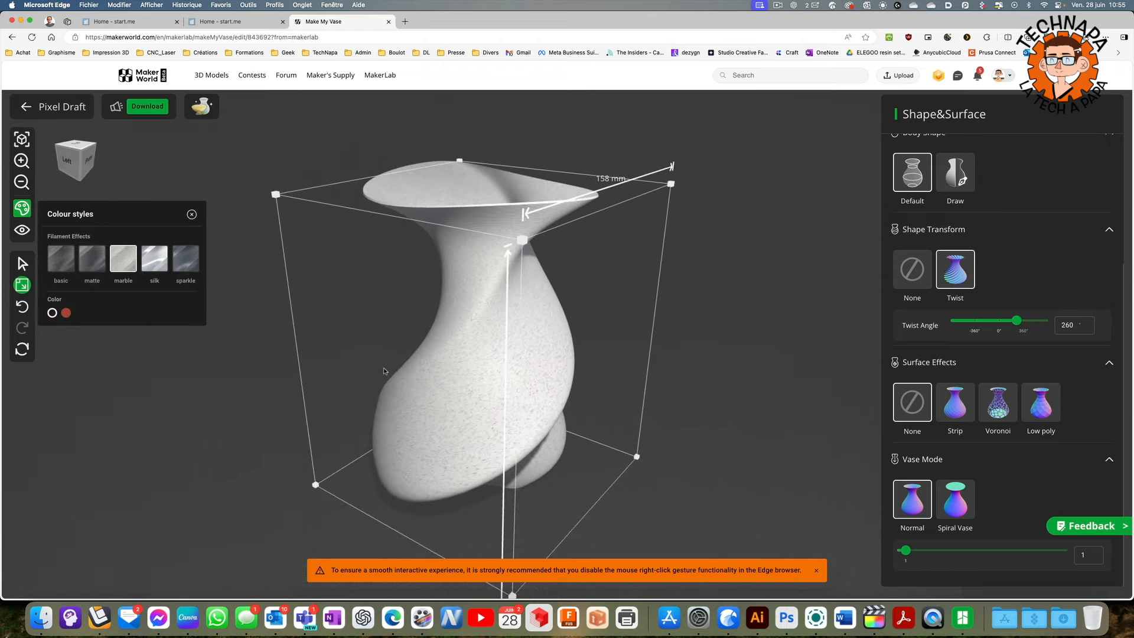
Give the vase the matte filament effect in dark blue
{"action": "left_click", "coordinate": [92, 258]}
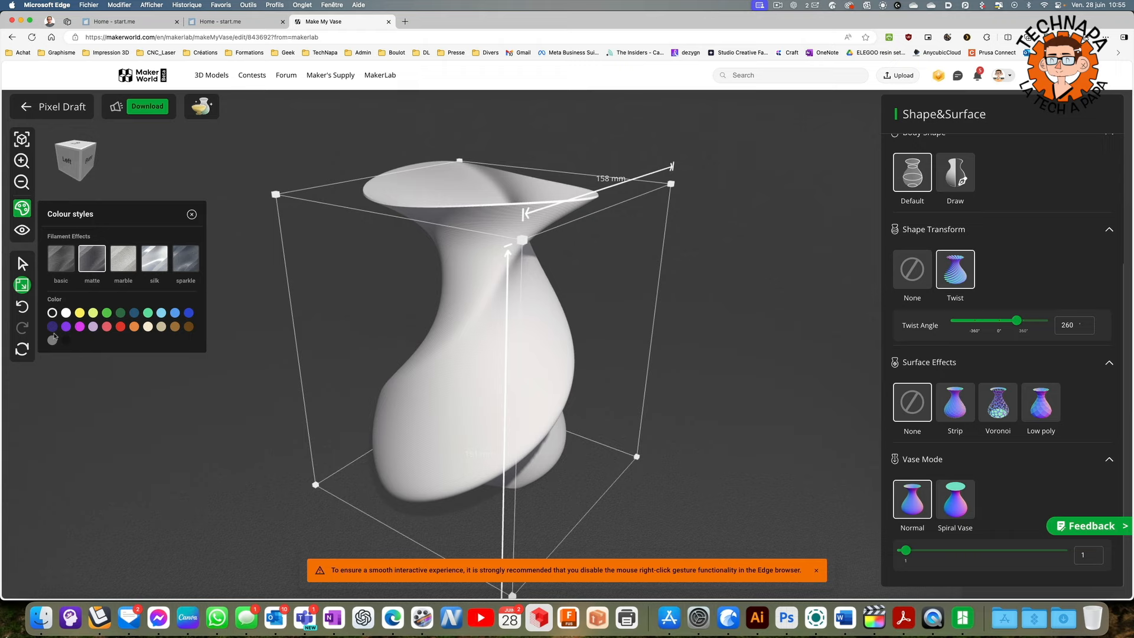
{"action": "left_click", "coordinate": [133, 314]}
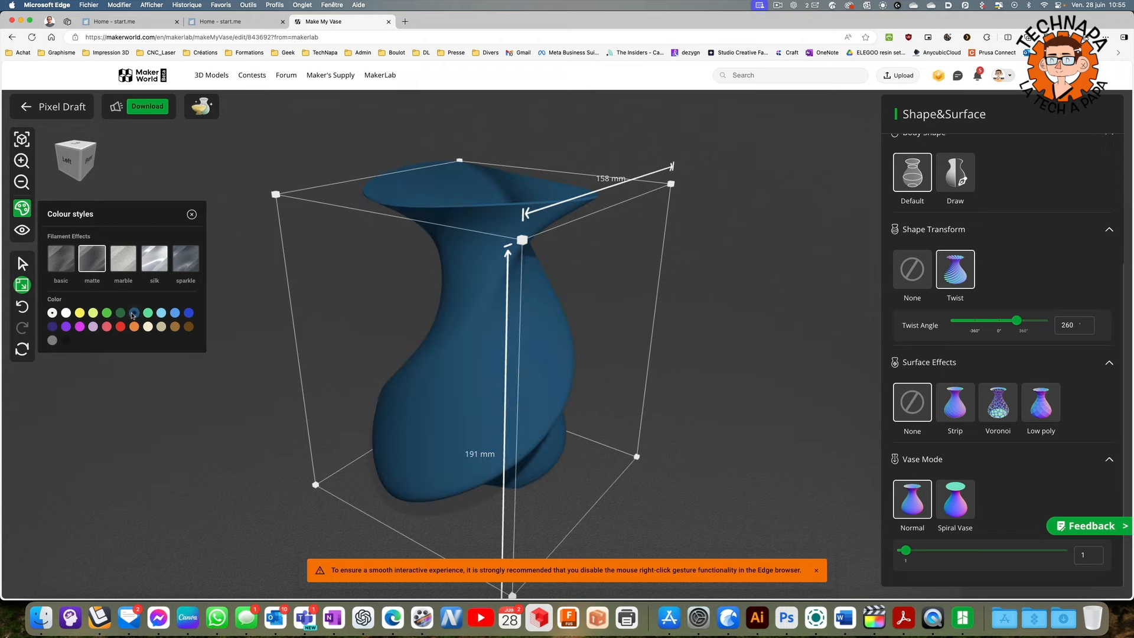
{"action": "left_click_drag", "start_coordinate": [214, 419], "coordinate": [229, 441]}
Download the vase model and view it on the build plate in Bambu Studio
{"action": "left_click", "coordinate": [147, 106]}
{"action": "left_click", "coordinate": [532, 396]}
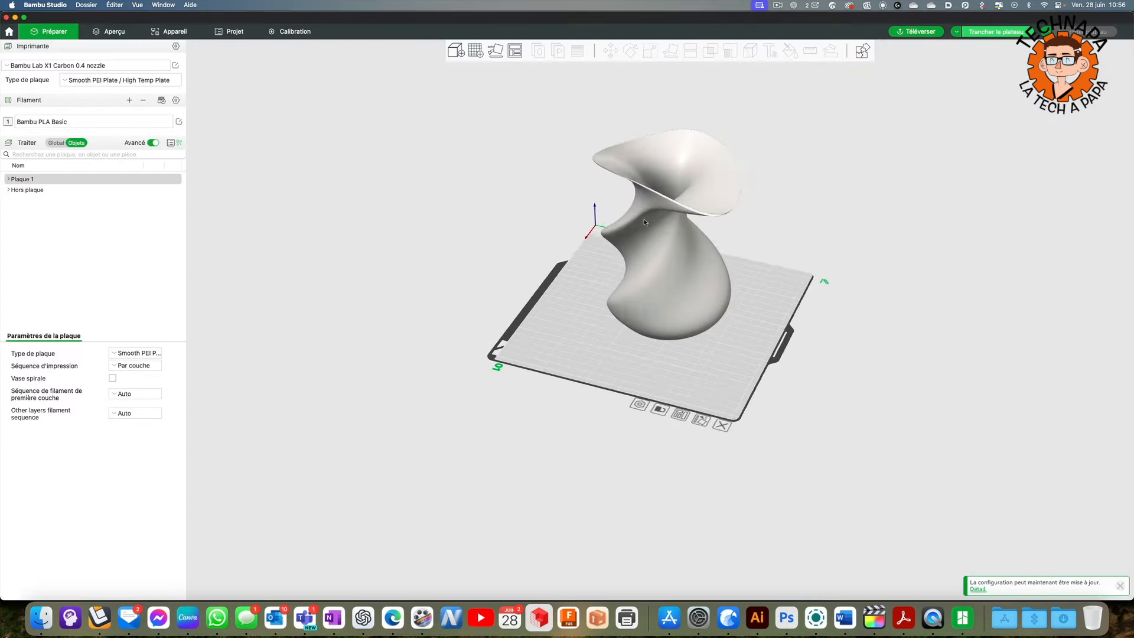
{"action": "left_click_drag", "start_coordinate": [644, 222], "coordinate": [646, 254]}
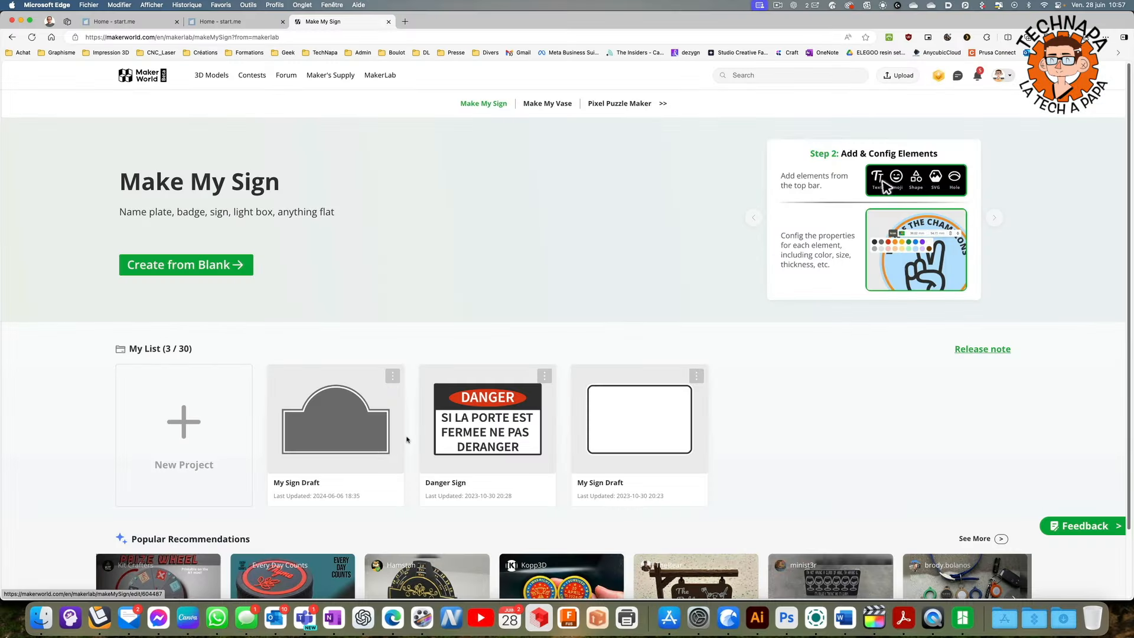
Create a new sign project from blank in Make My Sign
{"action": "scroll", "coordinate": [365, 440], "scroll_direction": "down", "scroll_amount": 1}
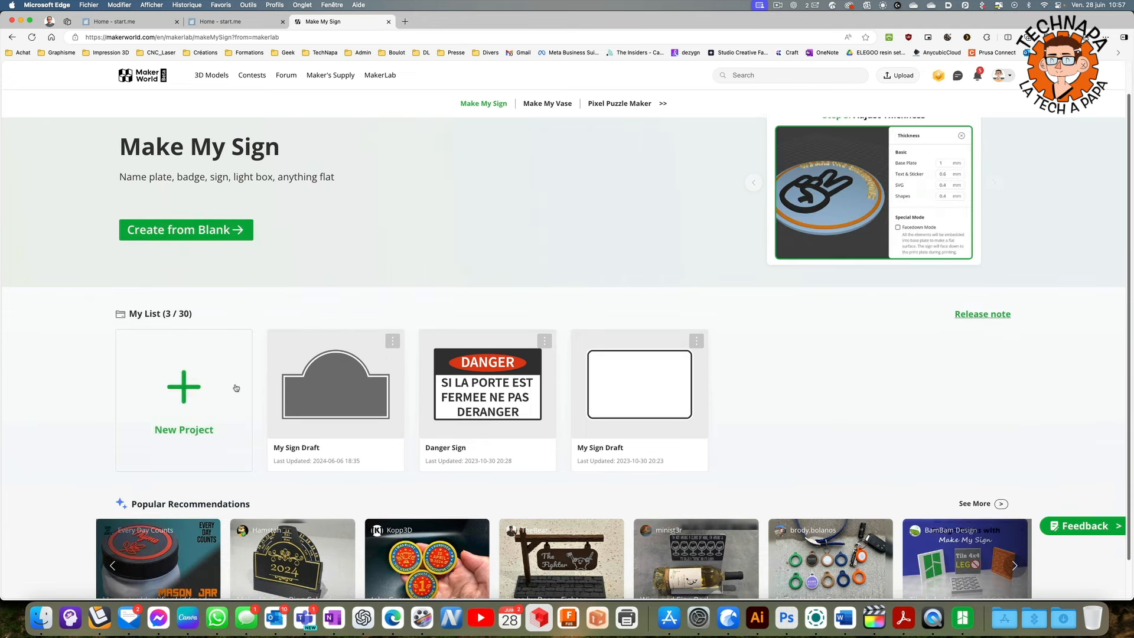
{"action": "scroll", "coordinate": [448, 466], "scroll_direction": "down", "scroll_amount": 1}
{"action": "scroll", "coordinate": [448, 466], "scroll_direction": "up", "scroll_amount": 2}
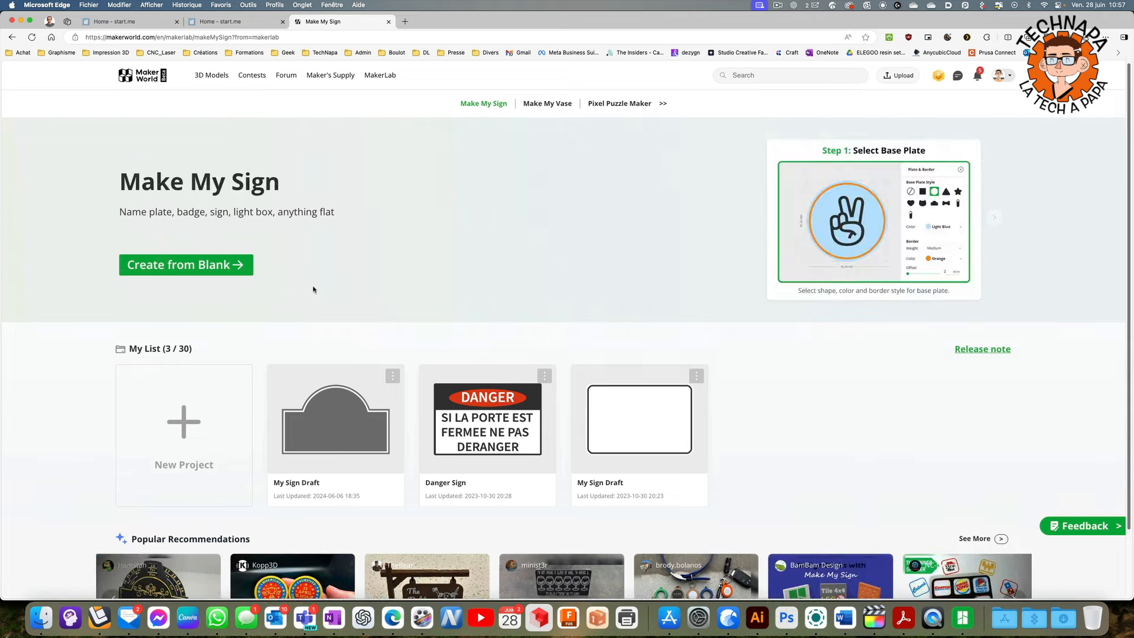
{"action": "left_click", "coordinate": [187, 265]}
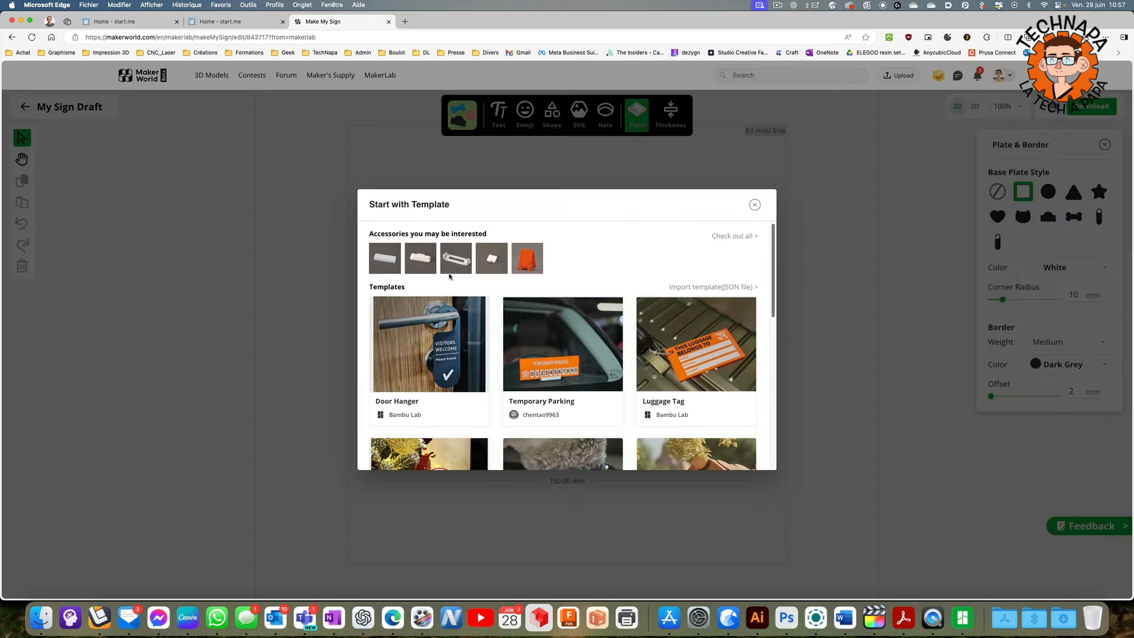
Look through the starter templates and the full collection of Make My Sign accessories, and return to the sign draft
{"action": "scroll", "coordinate": [449, 276], "scroll_direction": "down", "scroll_amount": 5}
{"action": "scroll", "coordinate": [476, 339], "scroll_direction": "up", "scroll_amount": 3}
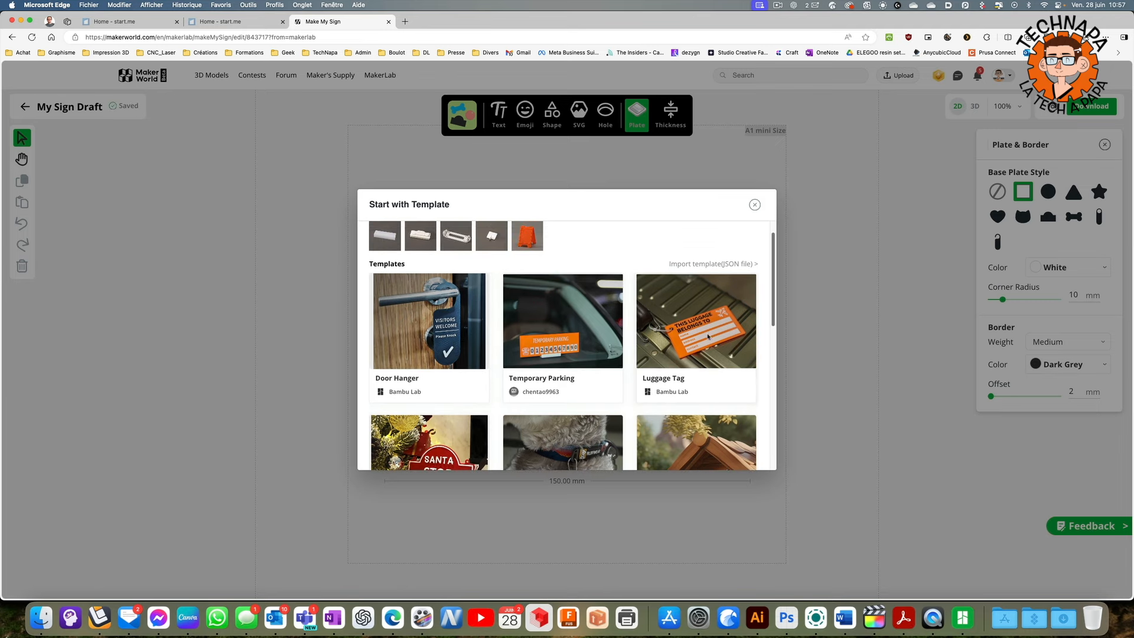
{"action": "scroll", "coordinate": [522, 325], "scroll_direction": "down", "scroll_amount": 2}
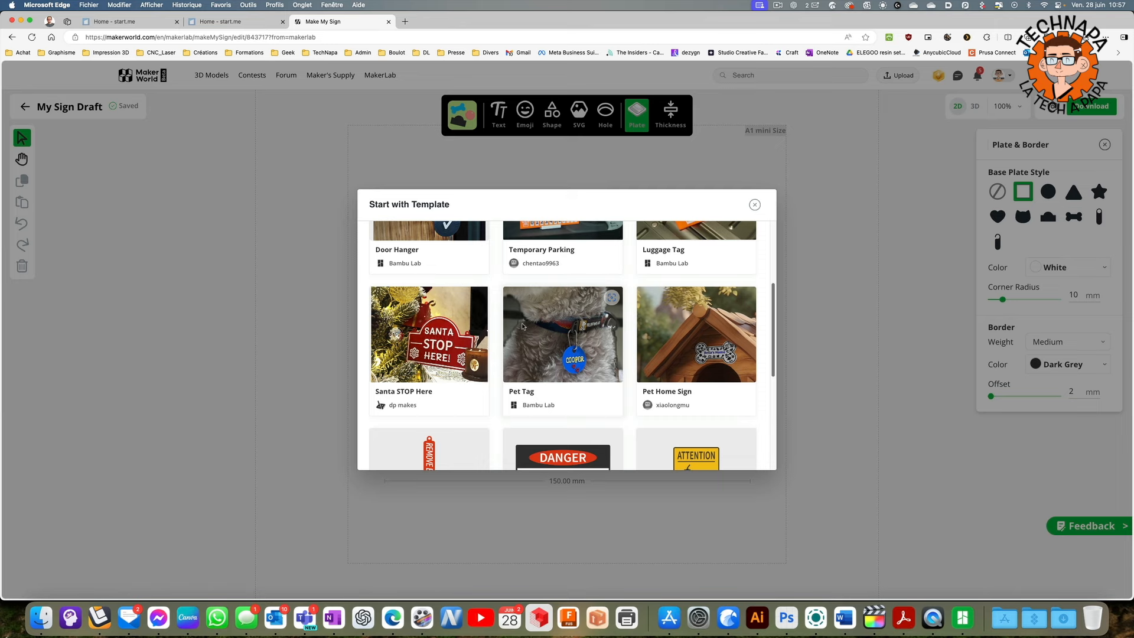
{"action": "scroll", "coordinate": [556, 319], "scroll_direction": "down", "scroll_amount": 4}
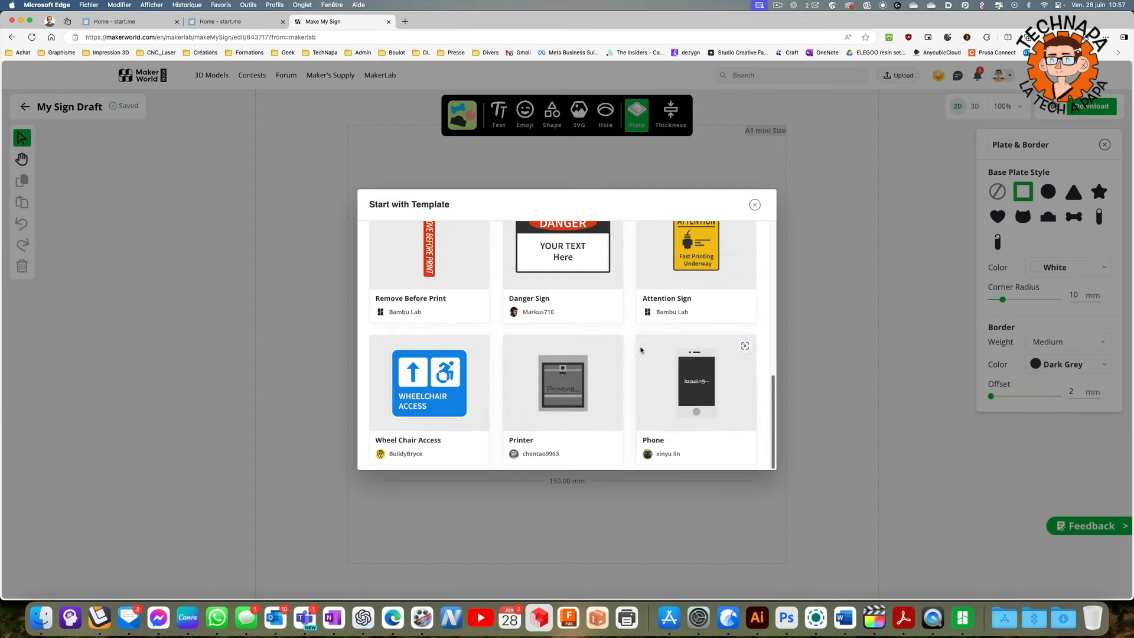
{"action": "scroll", "coordinate": [643, 349], "scroll_direction": "up", "scroll_amount": 6}
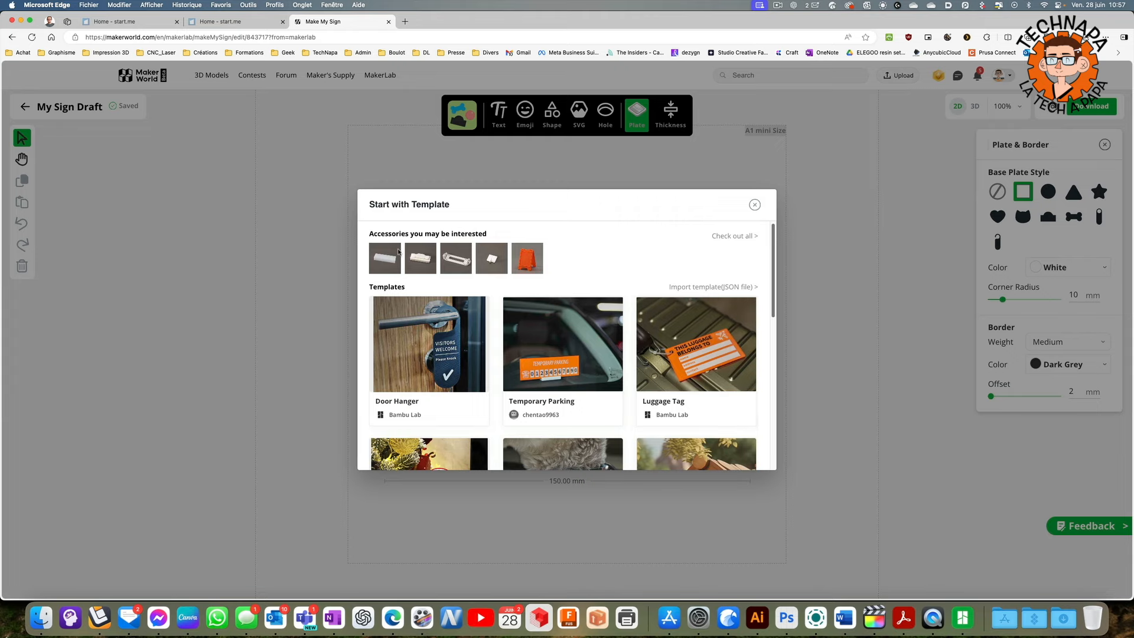
{"action": "left_click", "coordinate": [726, 237]}
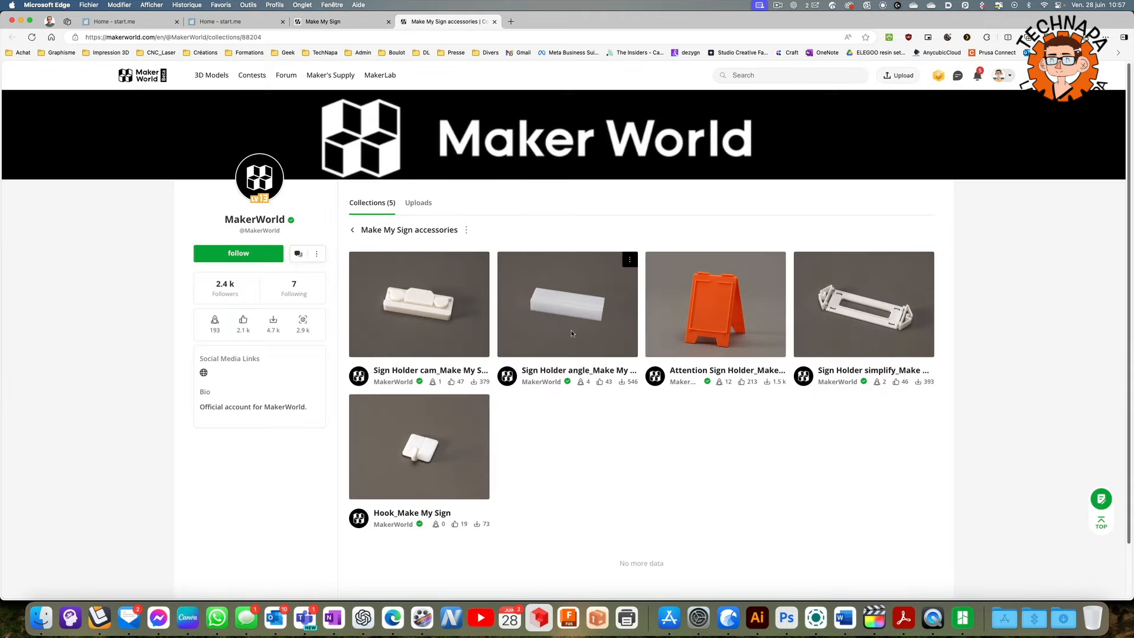
{"action": "left_click_drag", "start_coordinate": [511, 404], "coordinate": [505, 419]}
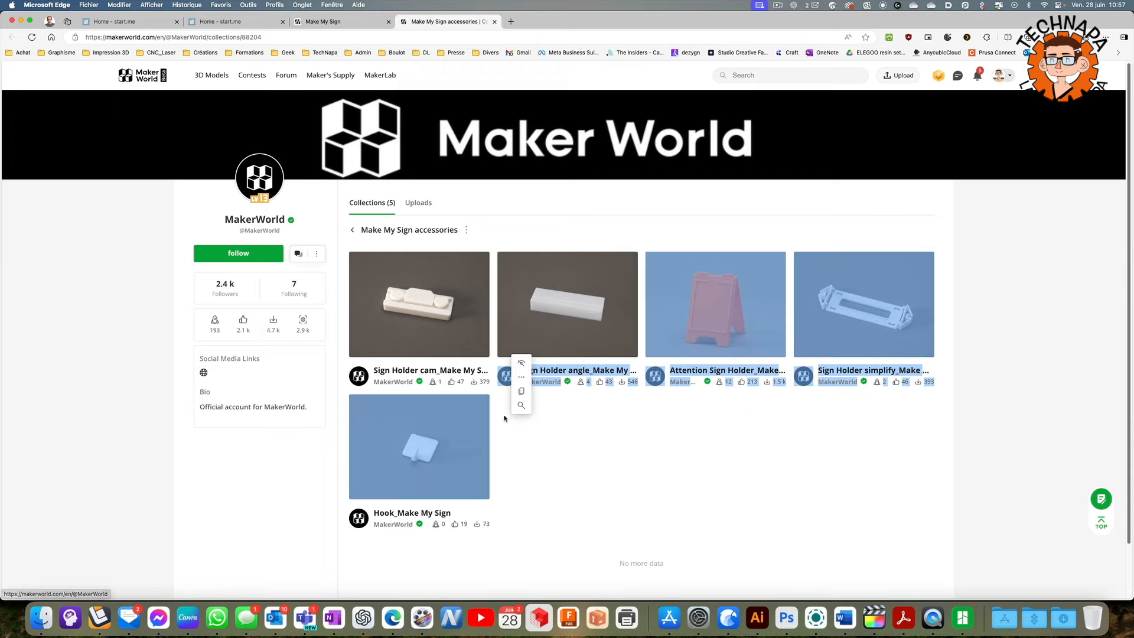
{"action": "left_click", "coordinate": [337, 21]}
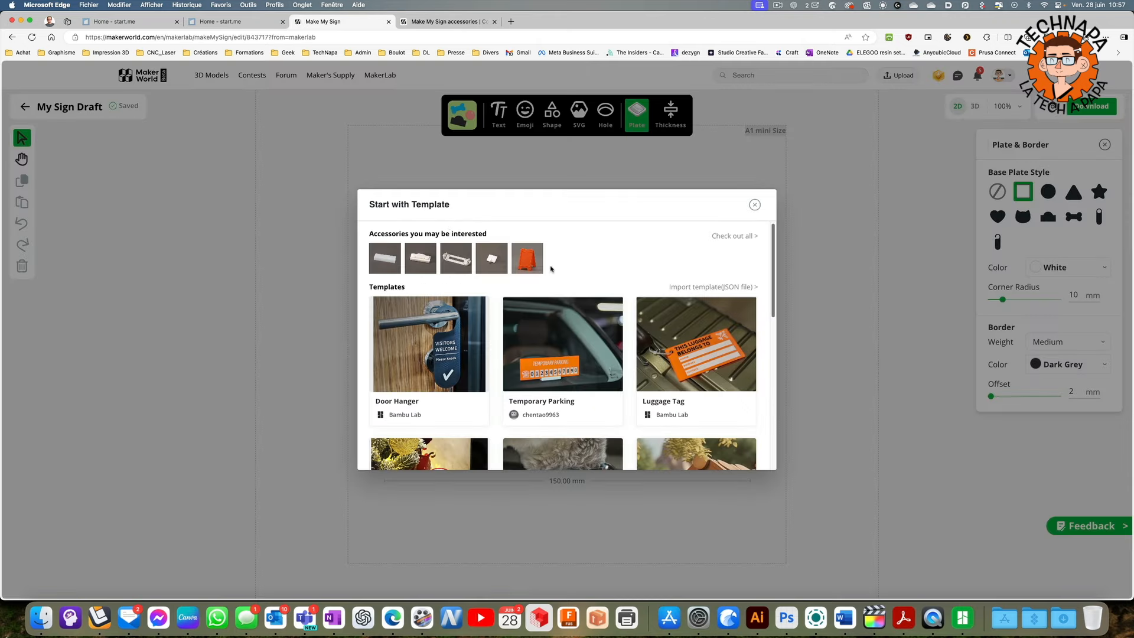
Skip the starter templates and change the base plate style to the door hanger shape
{"action": "left_click", "coordinate": [755, 205]}
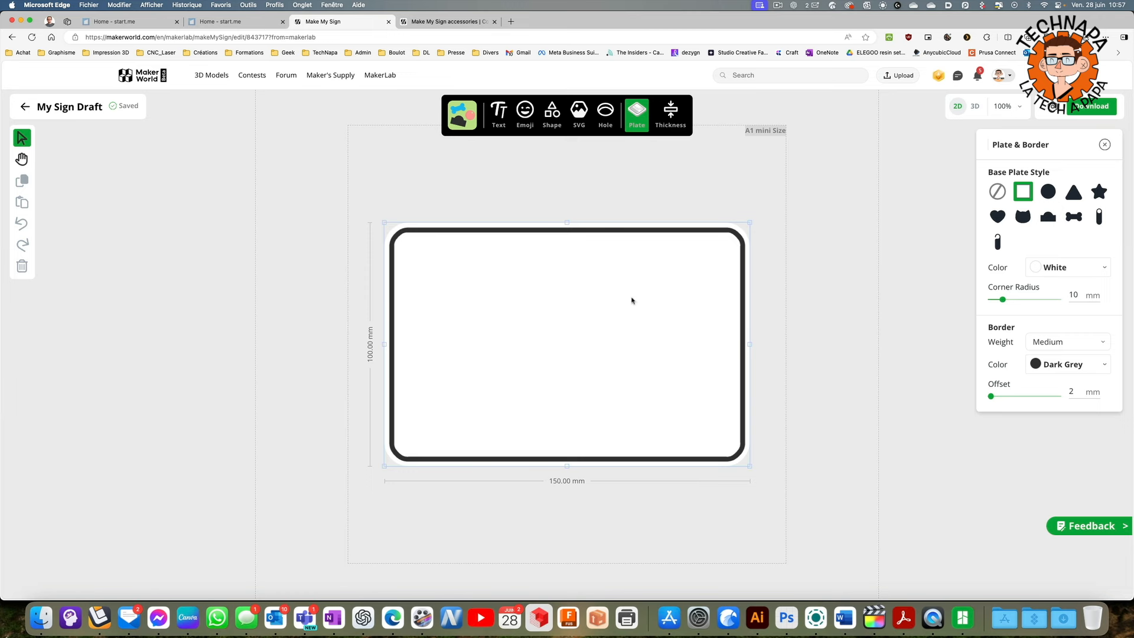
{"action": "left_click", "coordinate": [1029, 193]}
{"action": "left_click", "coordinate": [1049, 217]}
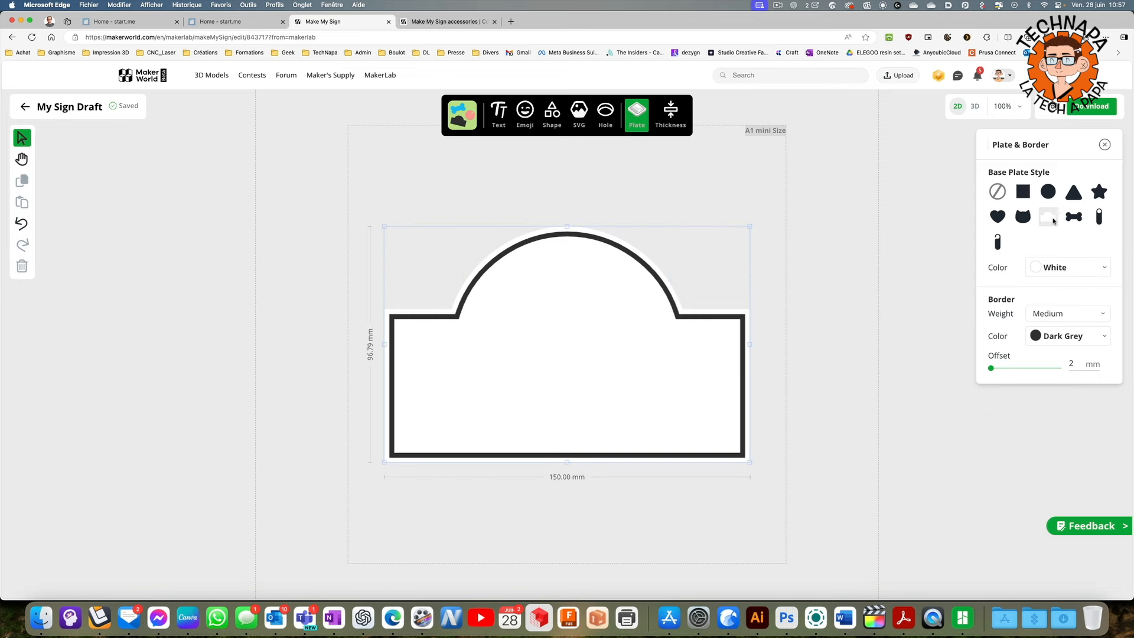
{"action": "left_click", "coordinate": [999, 242]}
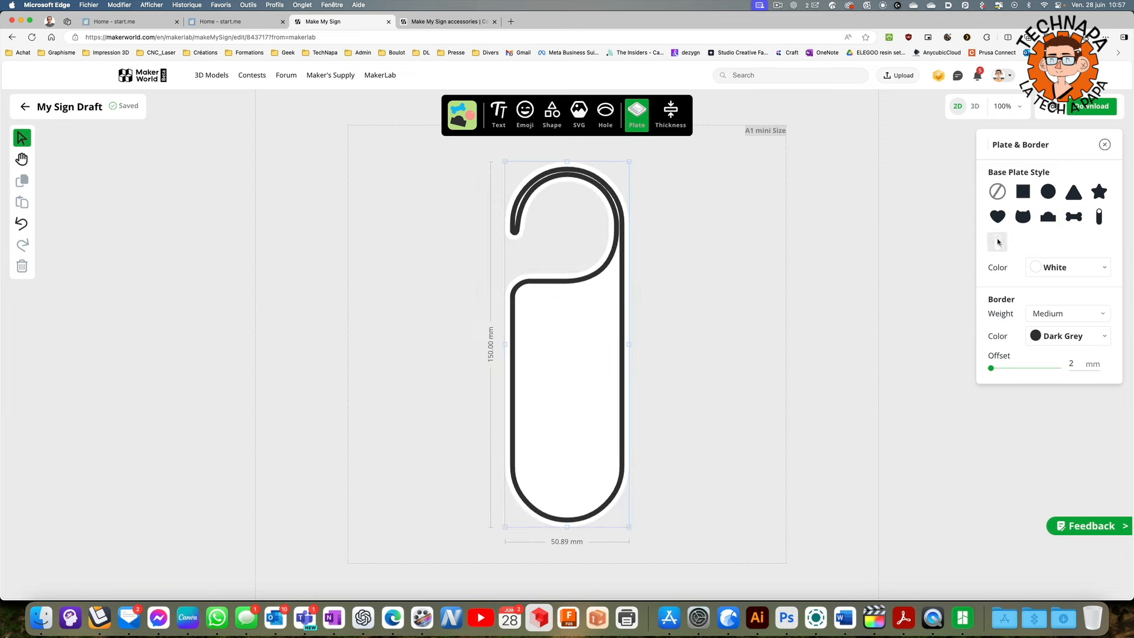
Colour the door hanger plate orange and its border white
{"action": "left_click", "coordinate": [1106, 268]}
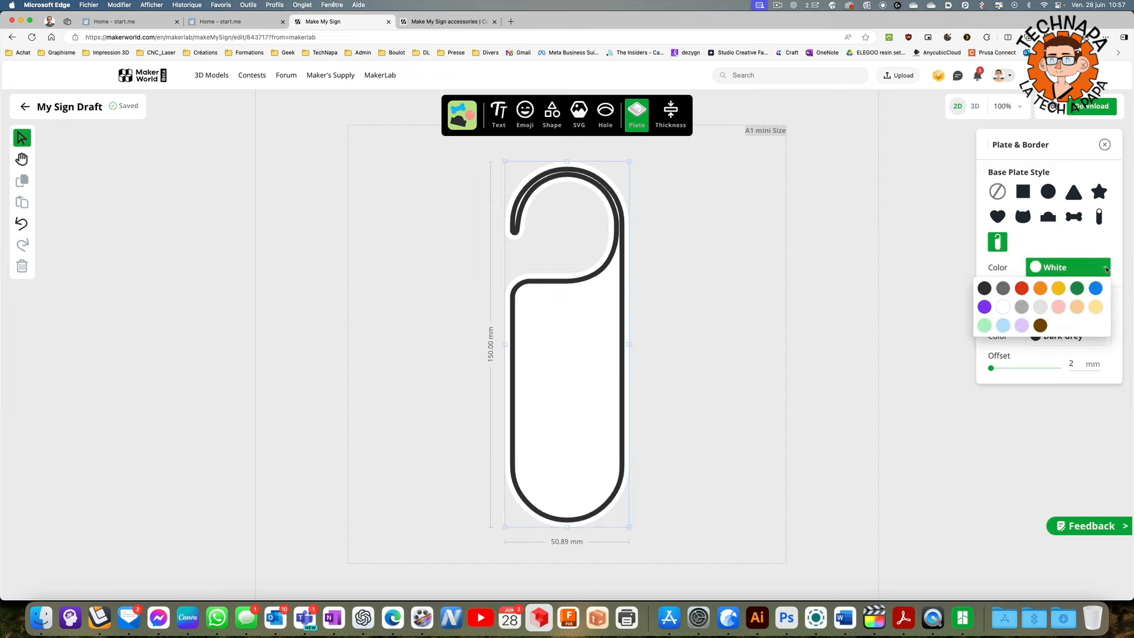
{"action": "left_click", "coordinate": [1040, 289]}
{"action": "left_click", "coordinate": [886, 286]}
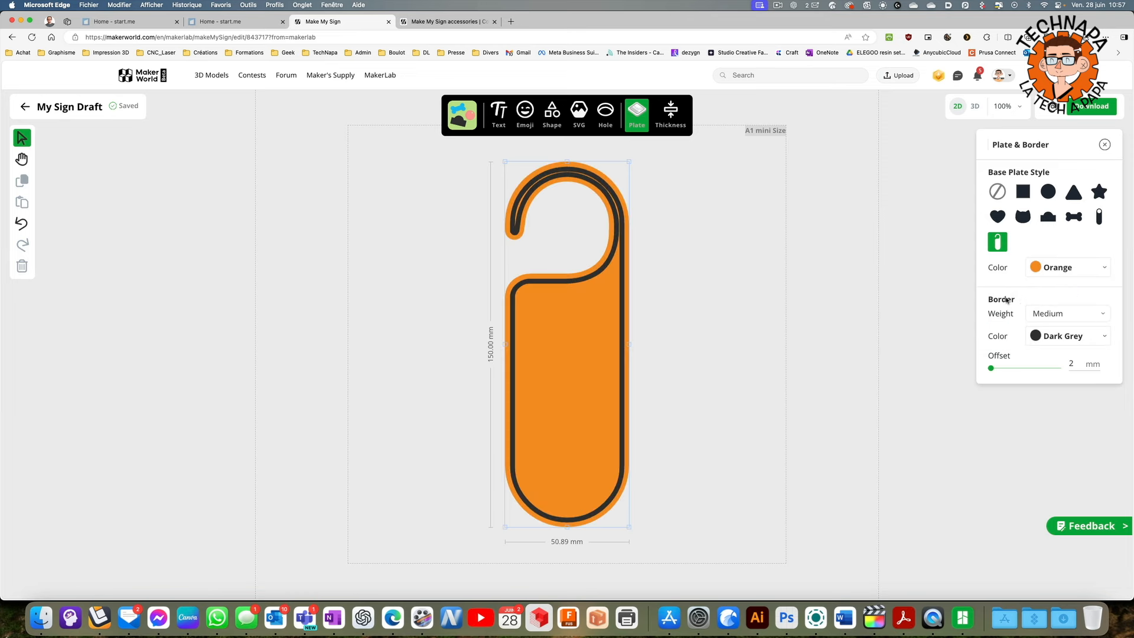
{"action": "left_click", "coordinate": [1068, 335]}
{"action": "left_click", "coordinate": [1003, 375]}
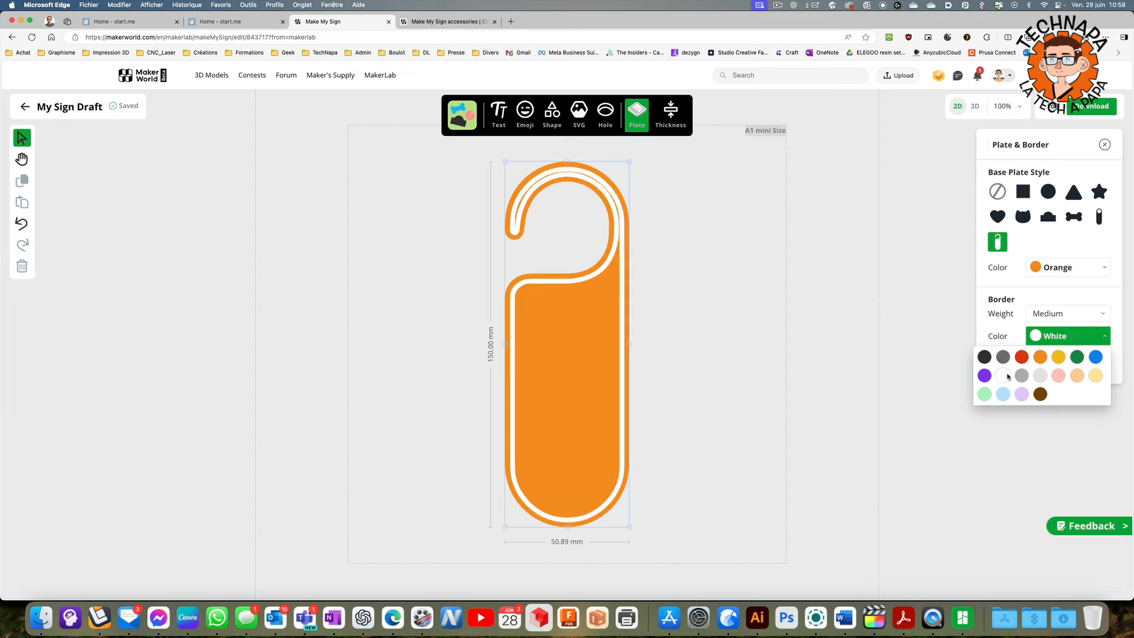
{"action": "left_click", "coordinate": [898, 336]}
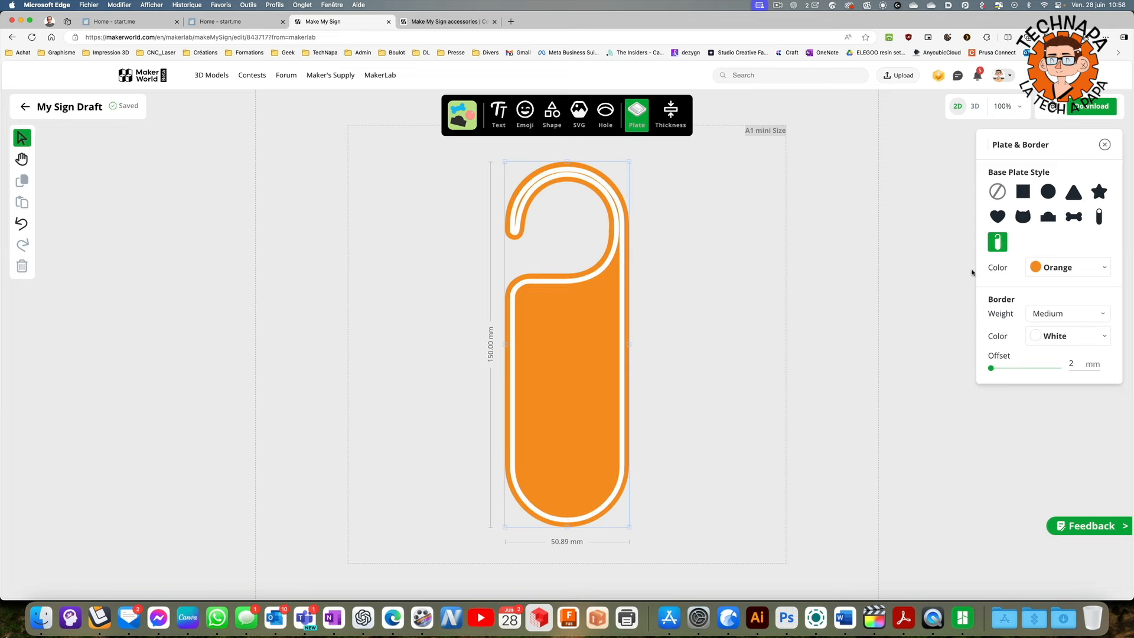
Add the text "JE DORS" to the body of the door hanger
{"action": "left_click", "coordinate": [499, 117]}
{"action": "double_click", "coordinate": [564, 353]}
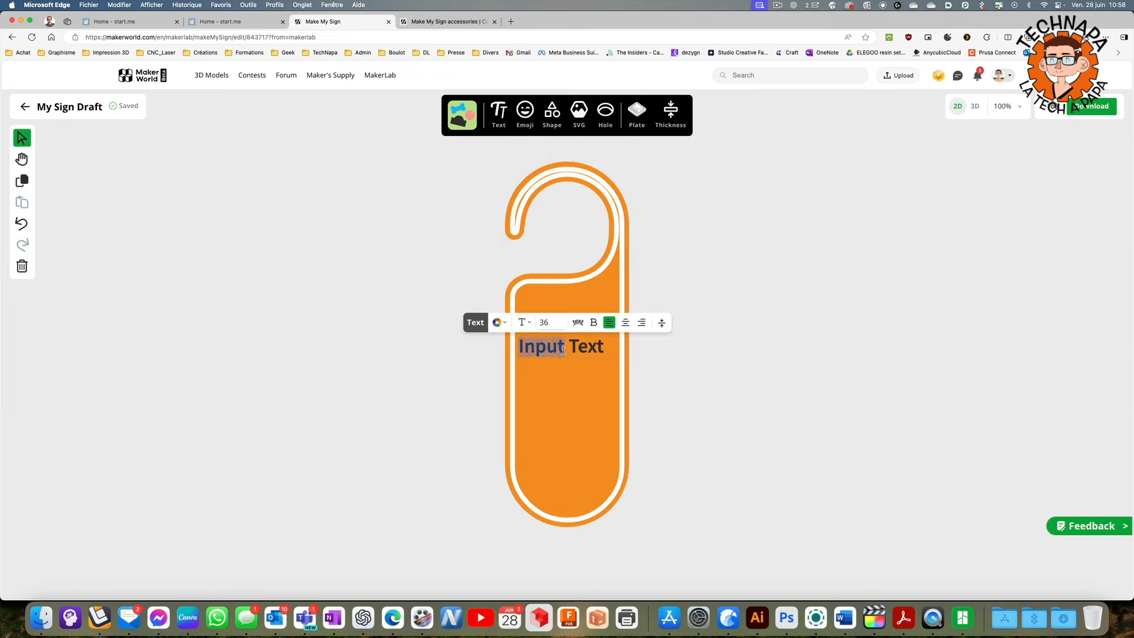
{"action": "type", "text": "JE DORS"}
Look through the available fonts and try Pacifico on the JE DORS text
{"action": "left_click", "coordinate": [531, 322]}
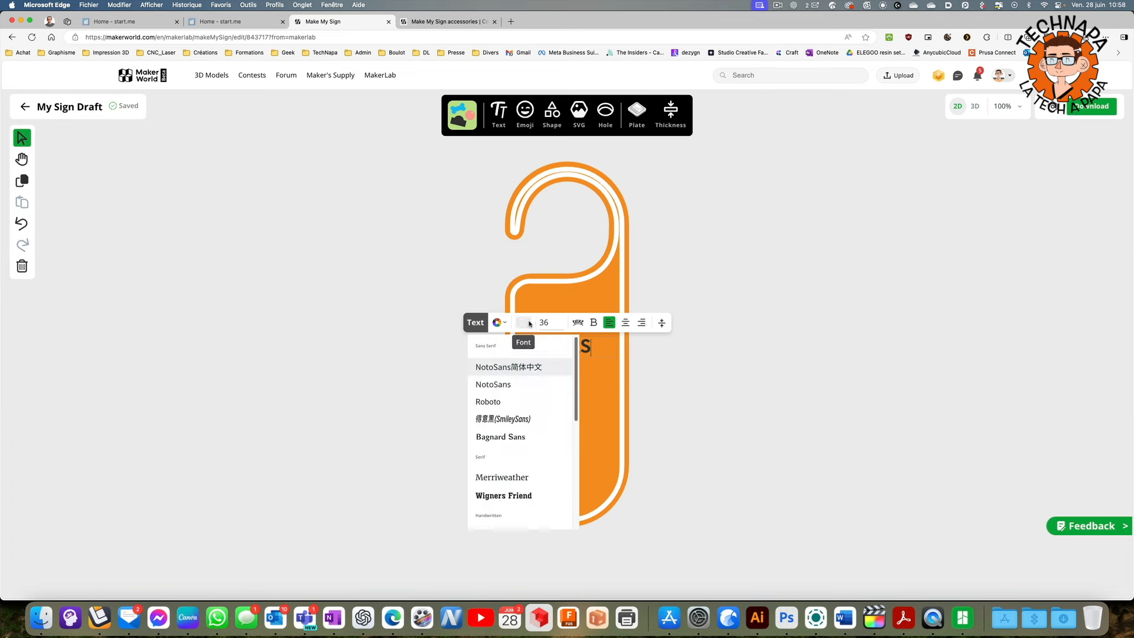
{"action": "scroll", "coordinate": [540, 401], "scroll_direction": "down", "scroll_amount": 3}
{"action": "scroll", "coordinate": [539, 401], "scroll_direction": "down", "scroll_amount": 3}
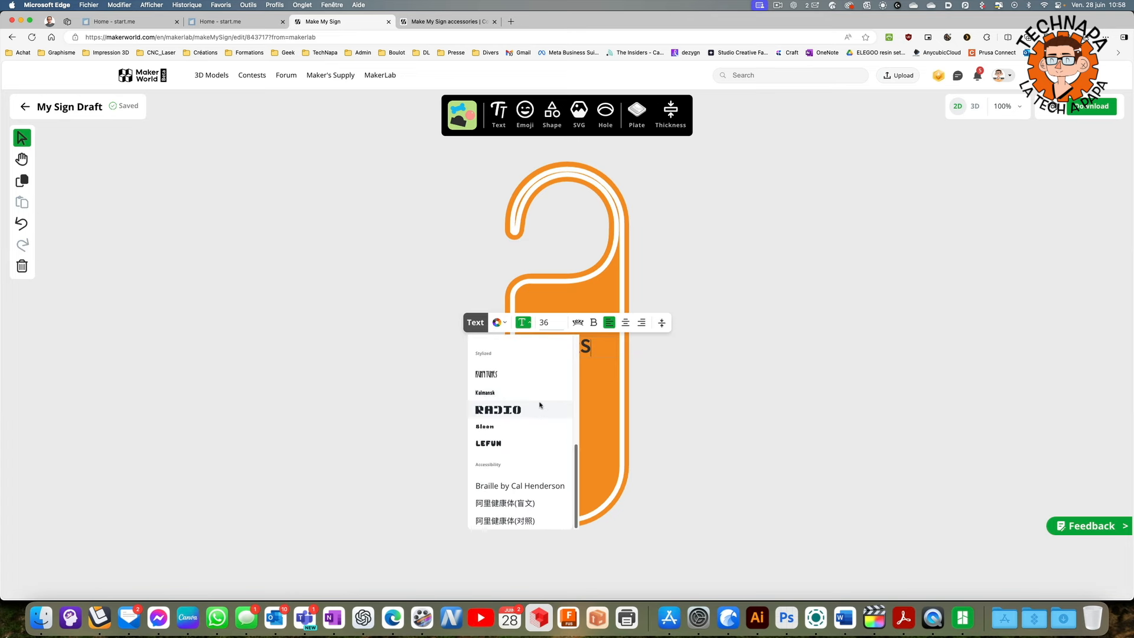
{"action": "scroll", "coordinate": [539, 392], "scroll_direction": "up", "scroll_amount": 8}
{"action": "scroll", "coordinate": [539, 392], "scroll_direction": "down", "scroll_amount": 4}
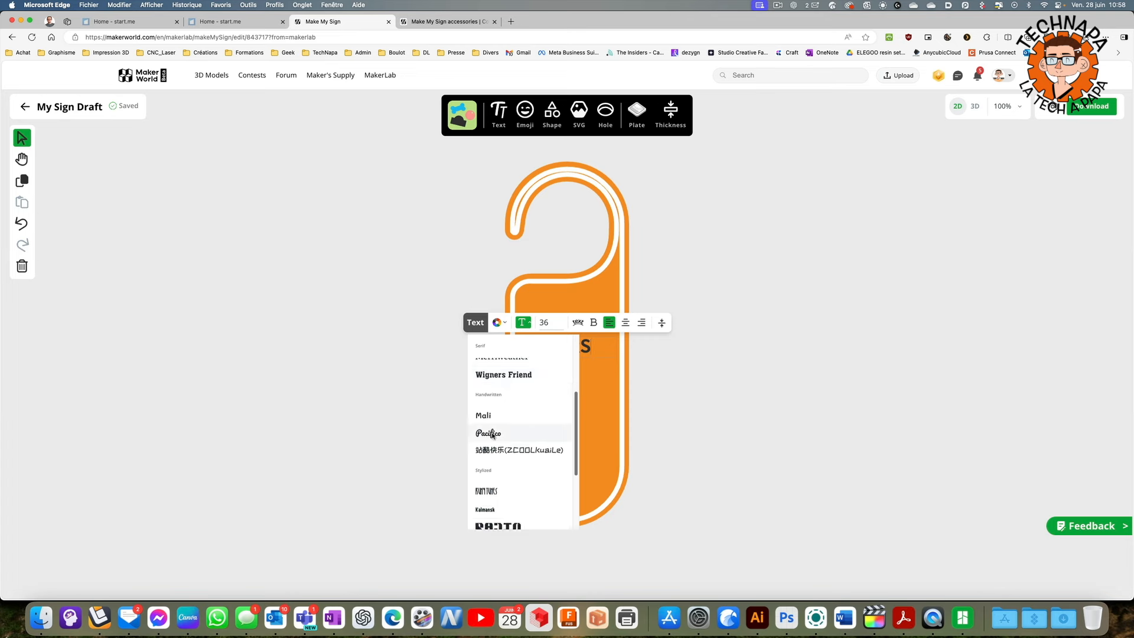
{"action": "left_click", "coordinate": [493, 435]}
Change the font of the JE DORS text to LEFUN
{"action": "left_click", "coordinate": [531, 322]}
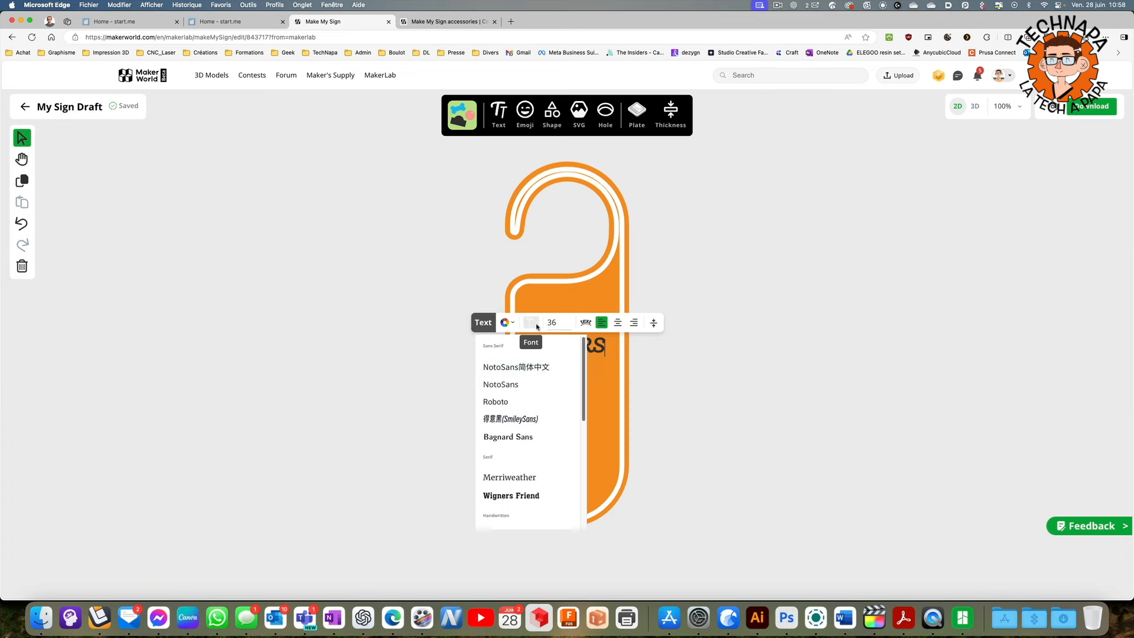
{"action": "scroll", "coordinate": [508, 402], "scroll_direction": "down", "scroll_amount": 10}
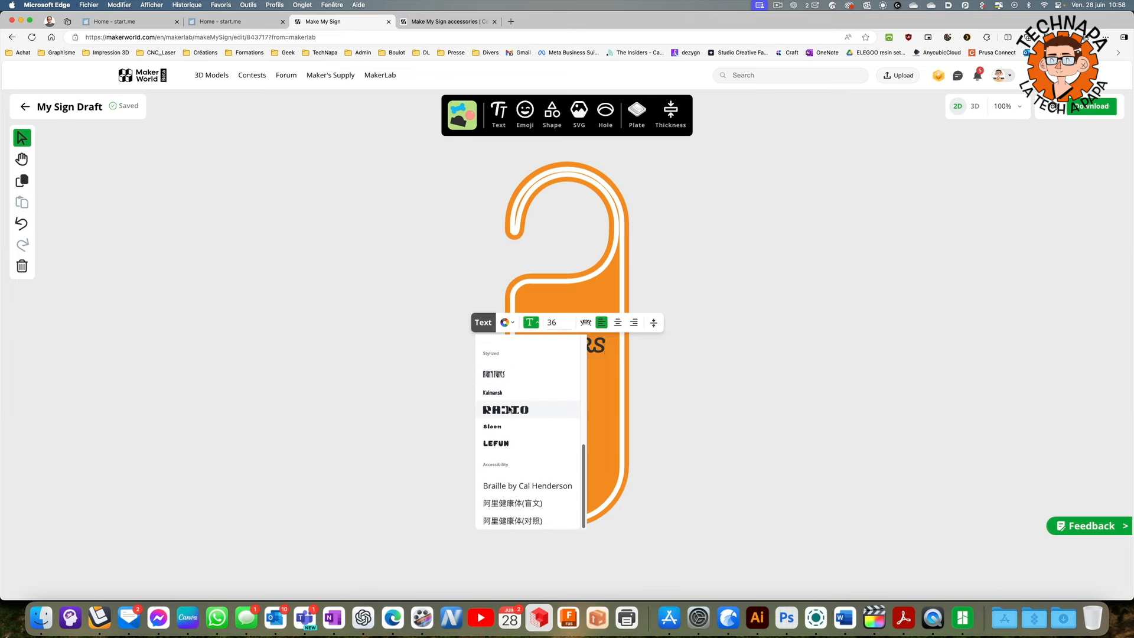
{"action": "left_click", "coordinate": [509, 443]}
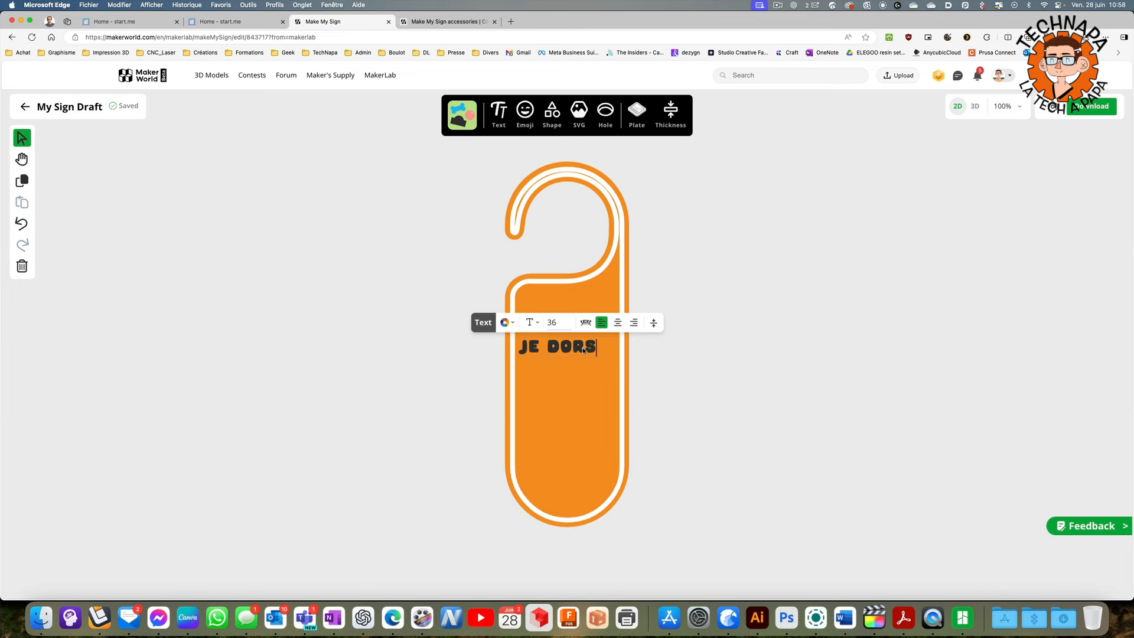
Split JE DORS onto two lines and centre-align the text
{"action": "left_click", "coordinate": [569, 380]}
{"action": "left_click_drag", "start_coordinate": [565, 357], "coordinate": [583, 333]}
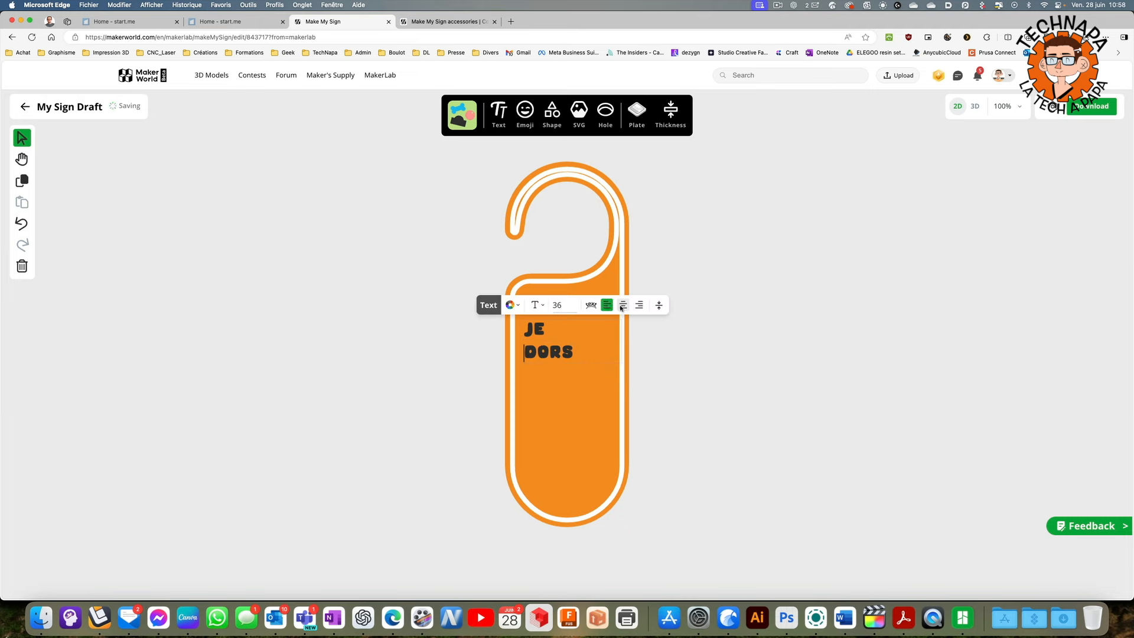
{"action": "left_click", "coordinate": [622, 305]}
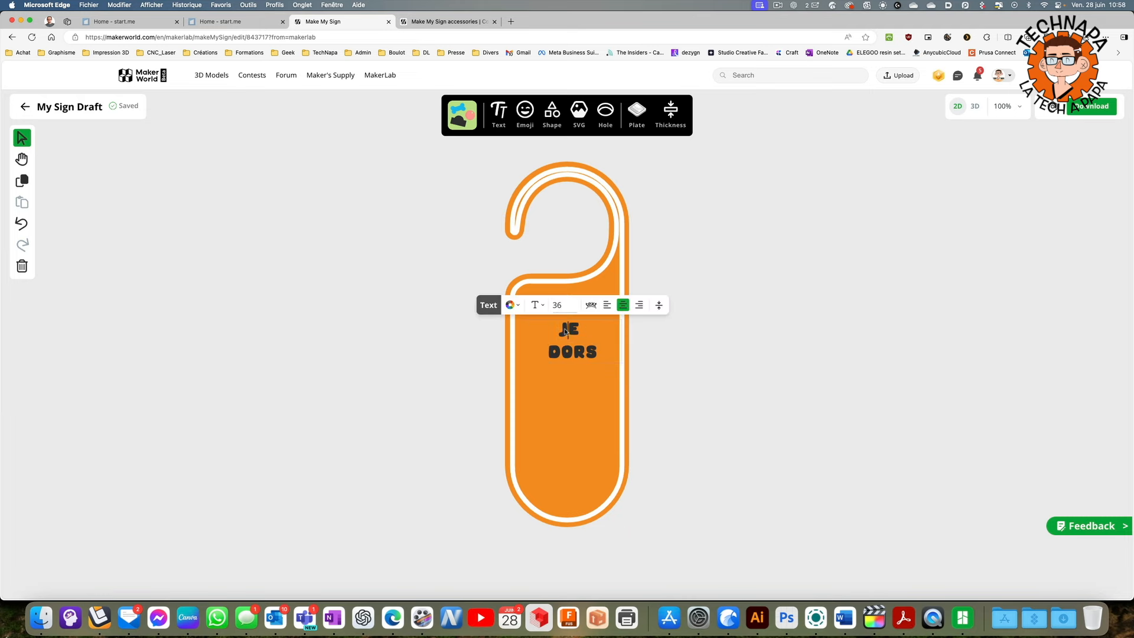
Enlarge the JE DORS text to size 64 and colour it white
{"action": "left_click", "coordinate": [507, 330]}
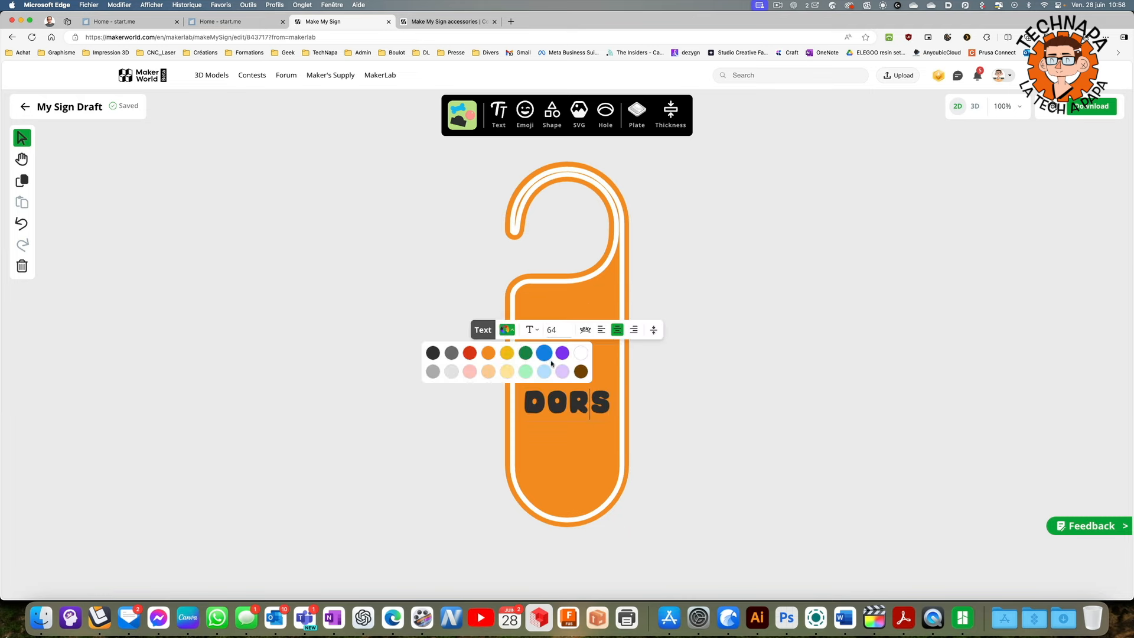
{"action": "left_click", "coordinate": [581, 353]}
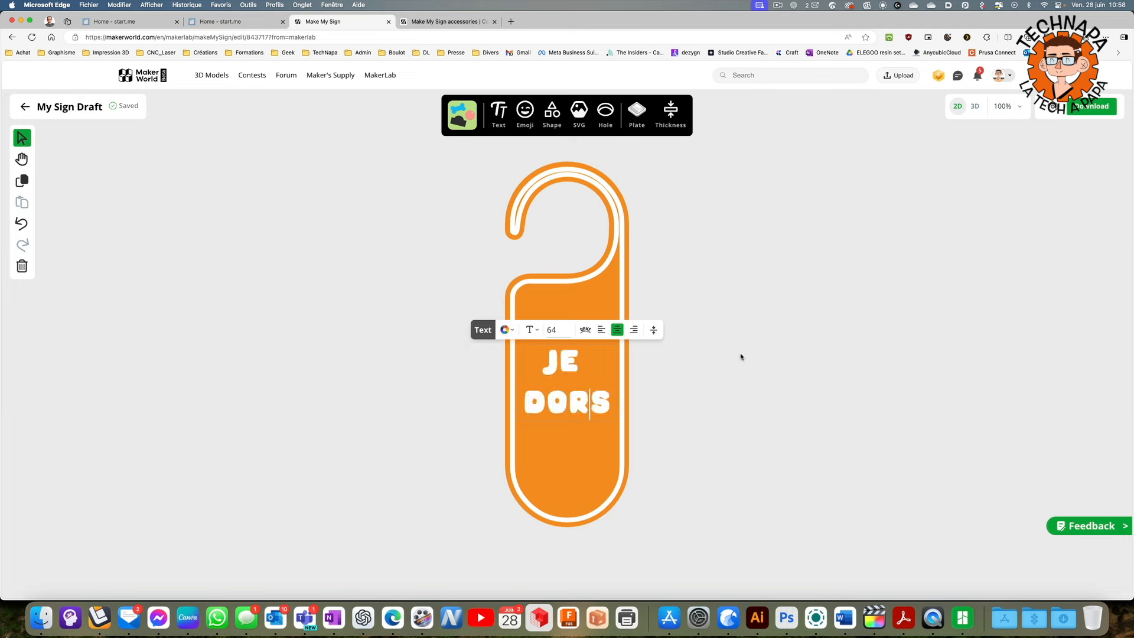
{"action": "left_click", "coordinate": [747, 372]}
{"action": "left_click_drag", "start_coordinate": [729, 428], "coordinate": [749, 409]}
Examine the Inside, Boundary and Back hole types together with their position and size options
{"action": "left_click", "coordinate": [606, 114]}
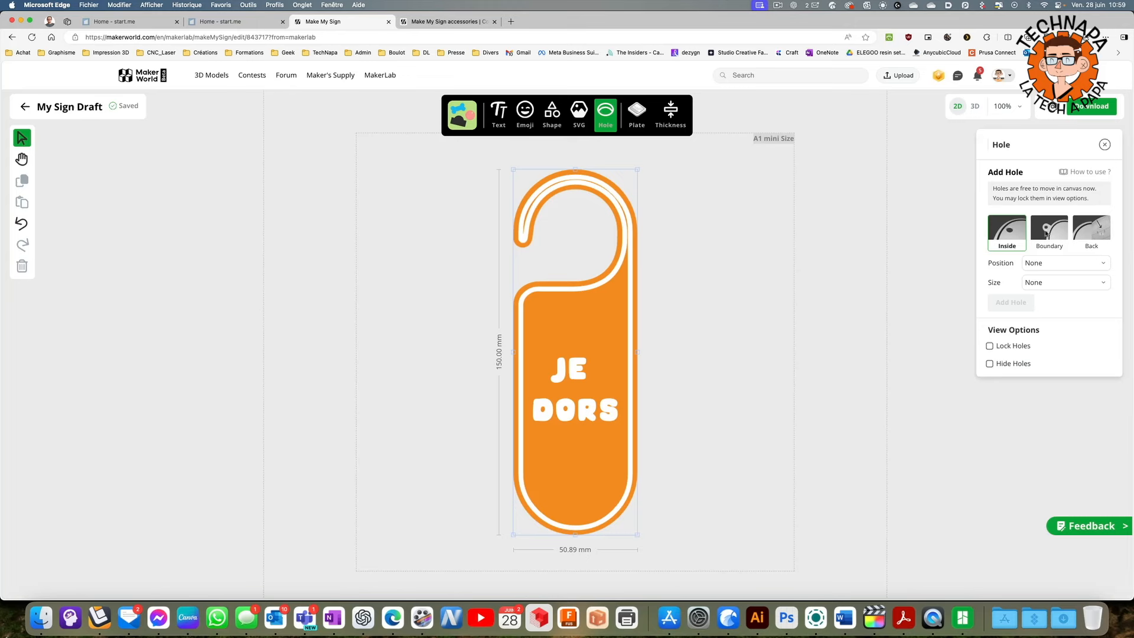
{"action": "left_click", "coordinate": [1093, 237]}
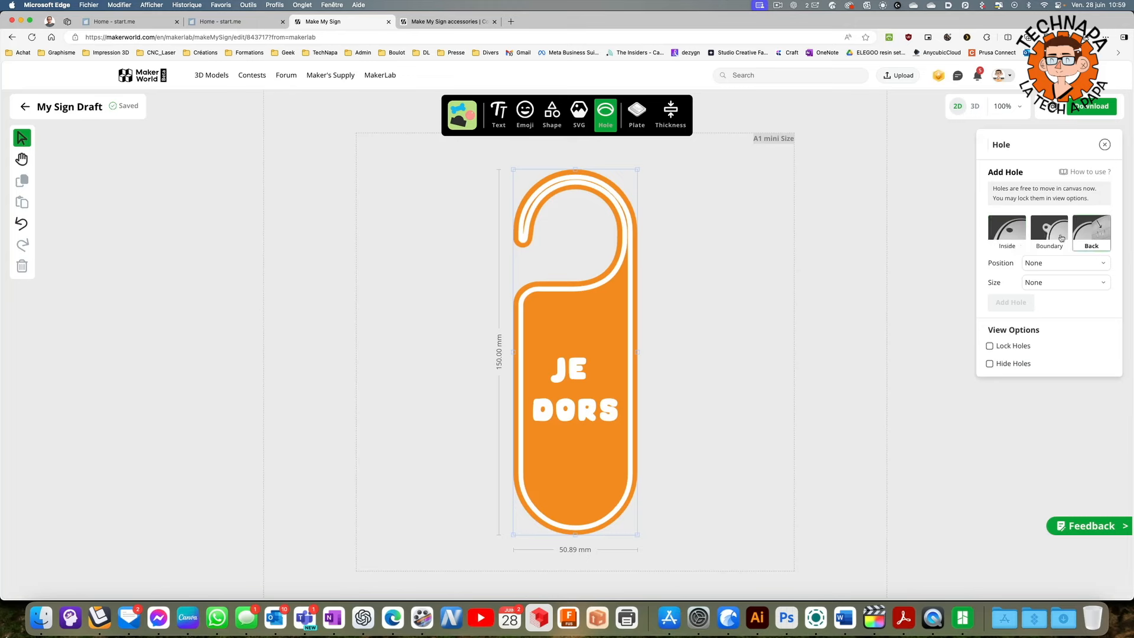
{"action": "left_click", "coordinate": [1014, 231]}
{"action": "left_click", "coordinate": [1057, 263]}
{"action": "left_click", "coordinate": [1038, 285]}
{"action": "left_click", "coordinate": [1038, 283]}
{"action": "left_click", "coordinate": [1038, 303]}
{"action": "left_click", "coordinate": [1049, 230]}
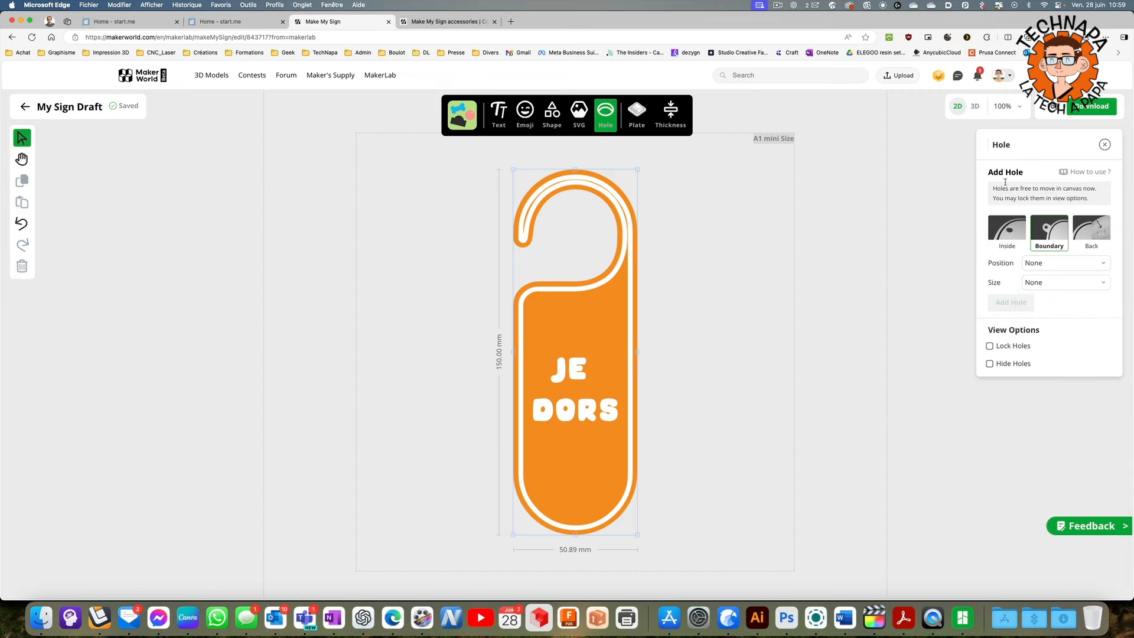
{"action": "left_click", "coordinate": [1104, 145]}
Preview the JE DORS door hanger in 3D and return to the 2D editor
{"action": "left_click", "coordinate": [974, 106]}
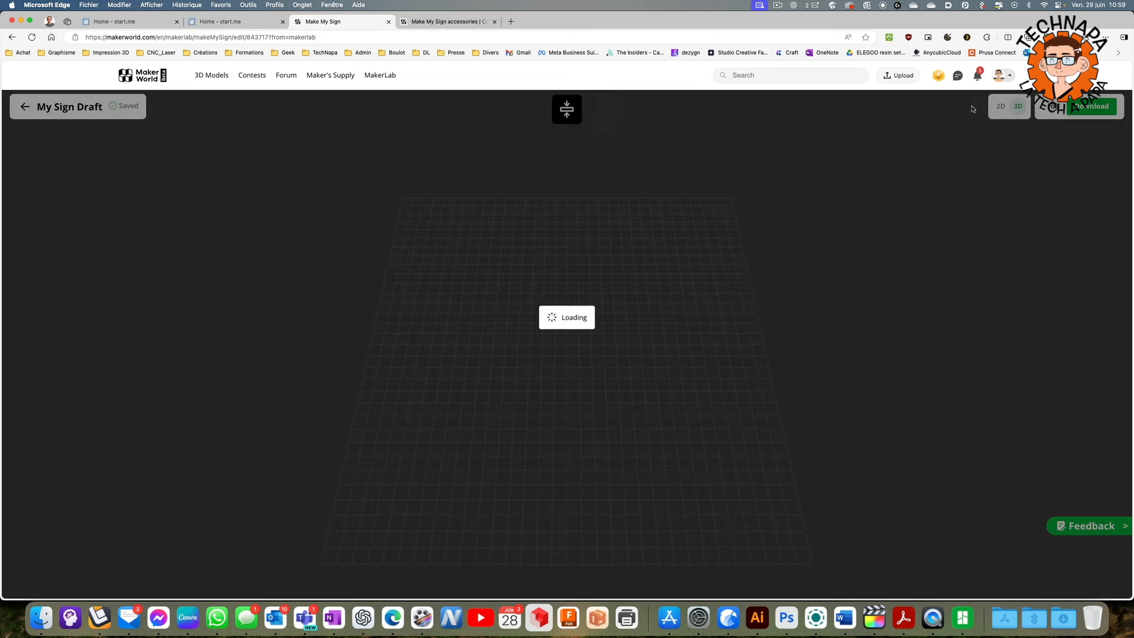
{"action": "mouse_move", "coordinate": [714, 333]}
{"action": "left_mouse_down"}
{"action": "mouse_move", "coordinate": [810, 304]}
{"action": "mouse_move", "coordinate": [727, 384]}
{"action": "mouse_move", "coordinate": [762, 331]}
{"action": "mouse_move", "coordinate": [698, 349]}
{"action": "left_mouse_up"}
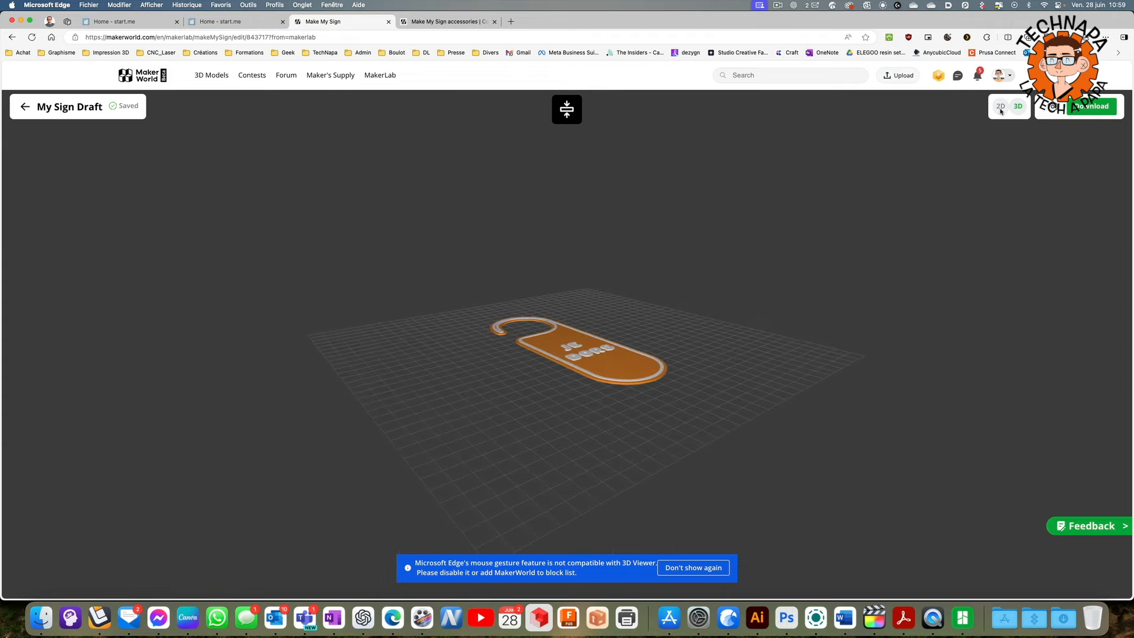
{"action": "left_click", "coordinate": [1001, 106]}
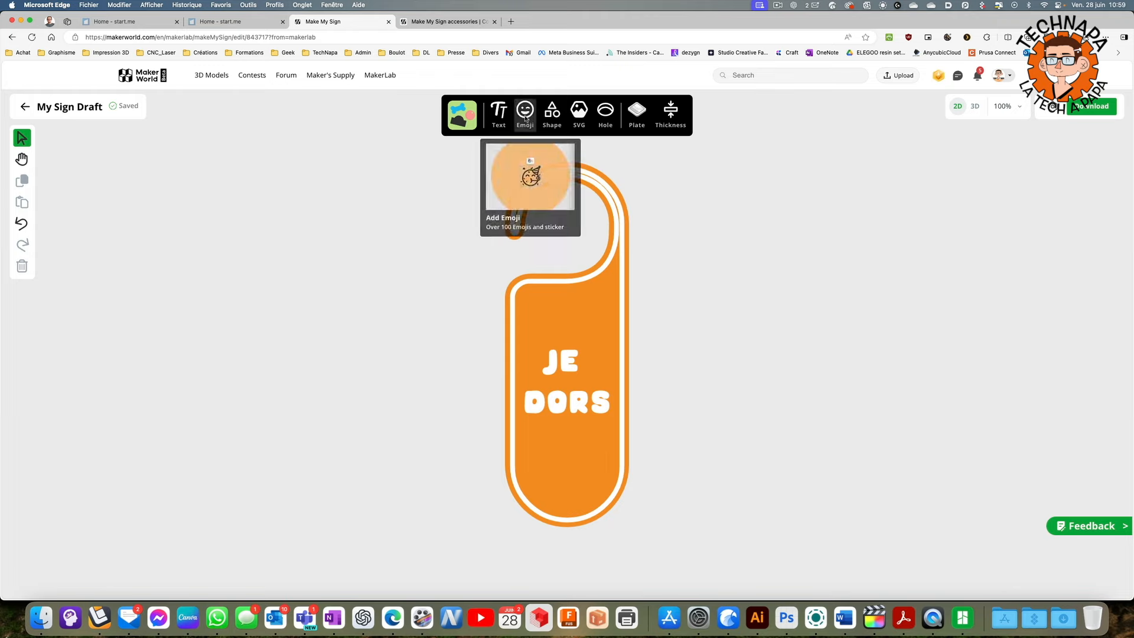
{"action": "left_click", "coordinate": [583, 111]}
{"action": "left_click", "coordinate": [567, 341]}
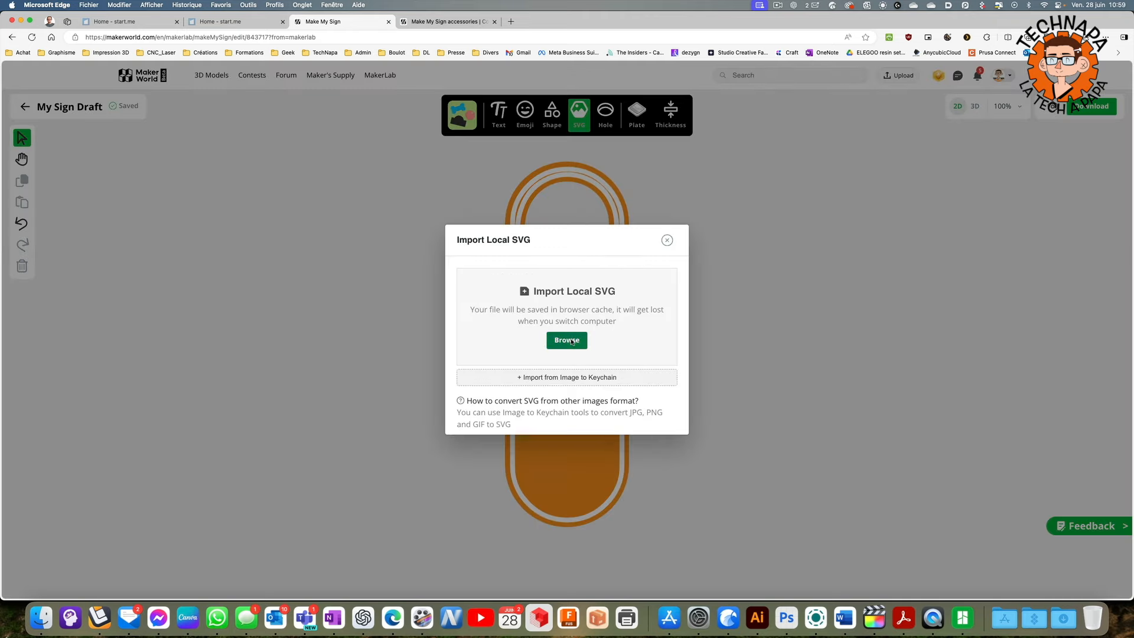
{"action": "key", "text": "Escape"}
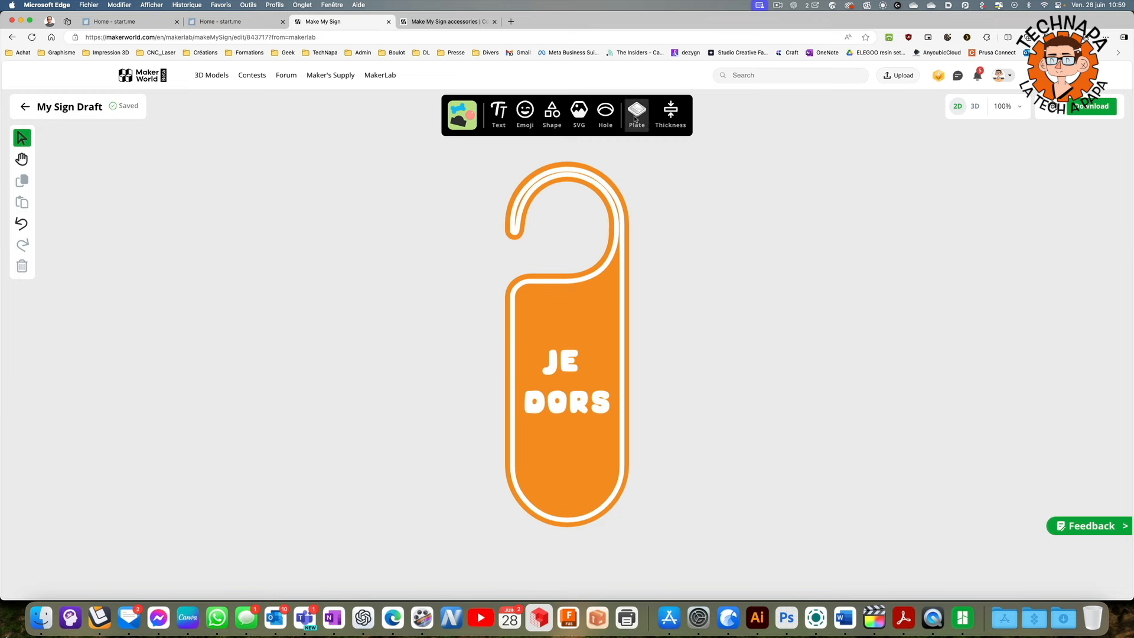
Search the icons for "sleep" and add the yawning face with a hand over its mouth above JE DORS
{"action": "left_click", "coordinate": [525, 113]}
{"action": "left_click", "coordinate": [1007, 185]}
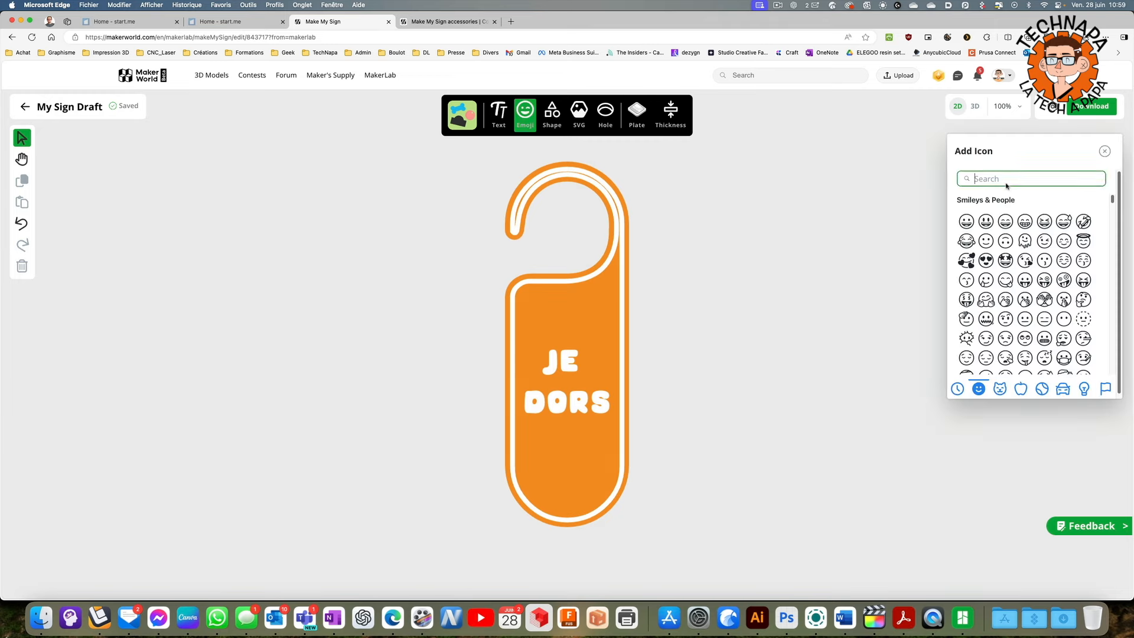
{"action": "type", "text": "sleep"}
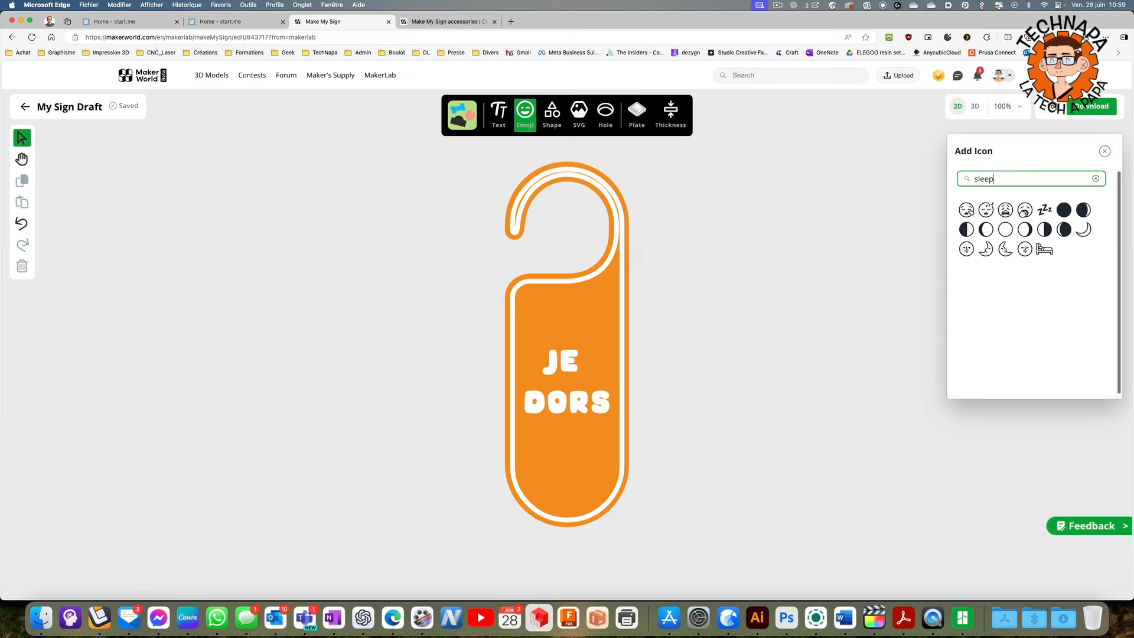
{"action": "left_click", "coordinate": [1025, 210]}
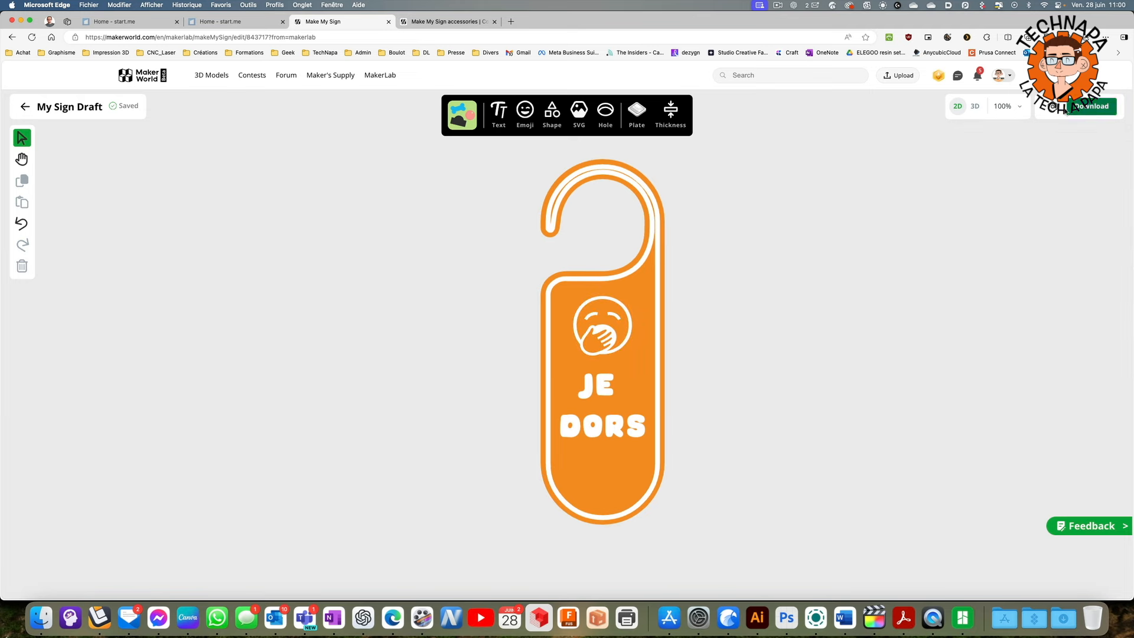
Set the base plate thickness to 1.3 mm and enable Facedown Mode
{"action": "left_click", "coordinate": [670, 113]}
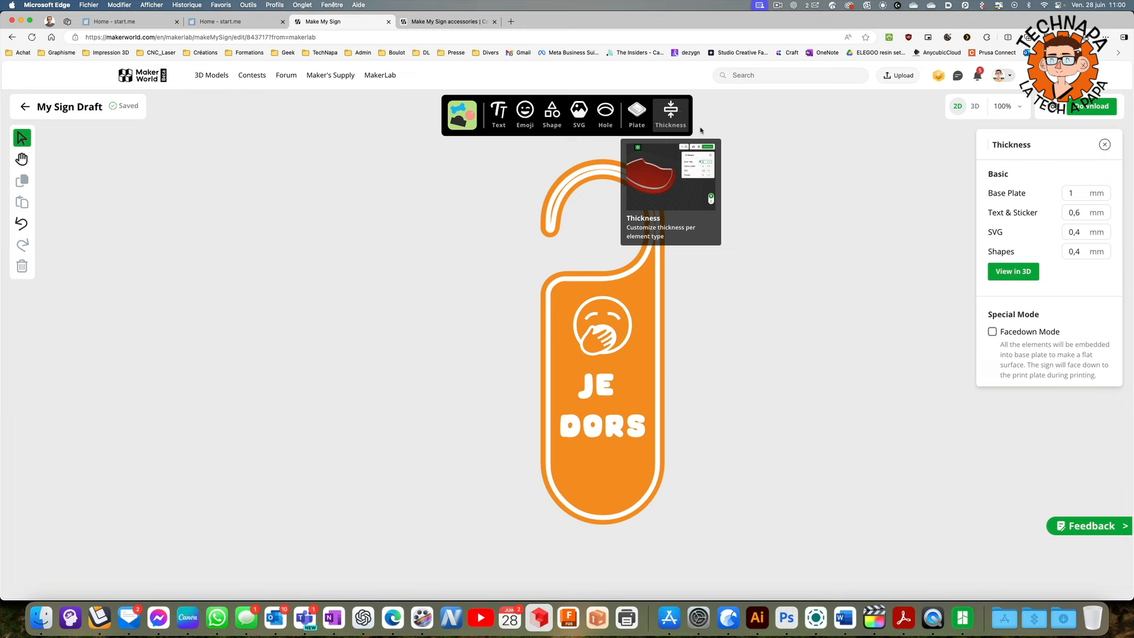
{"action": "double_click", "coordinate": [1067, 193]}
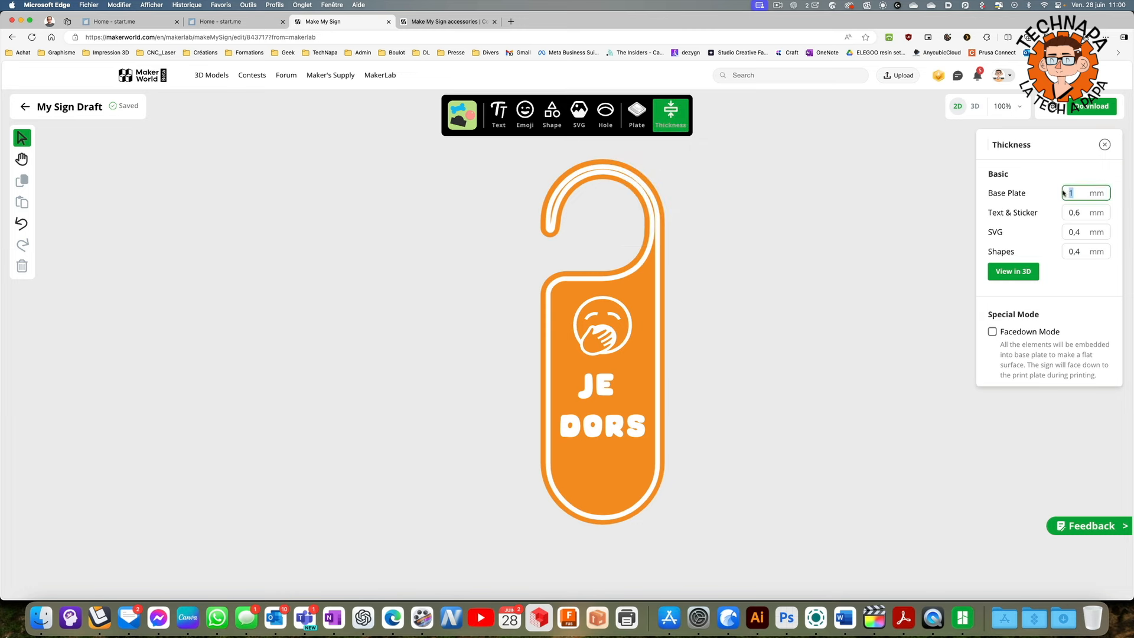
{"action": "key", "text": "BackSpace"}
{"action": "key", "text": "Tab"}
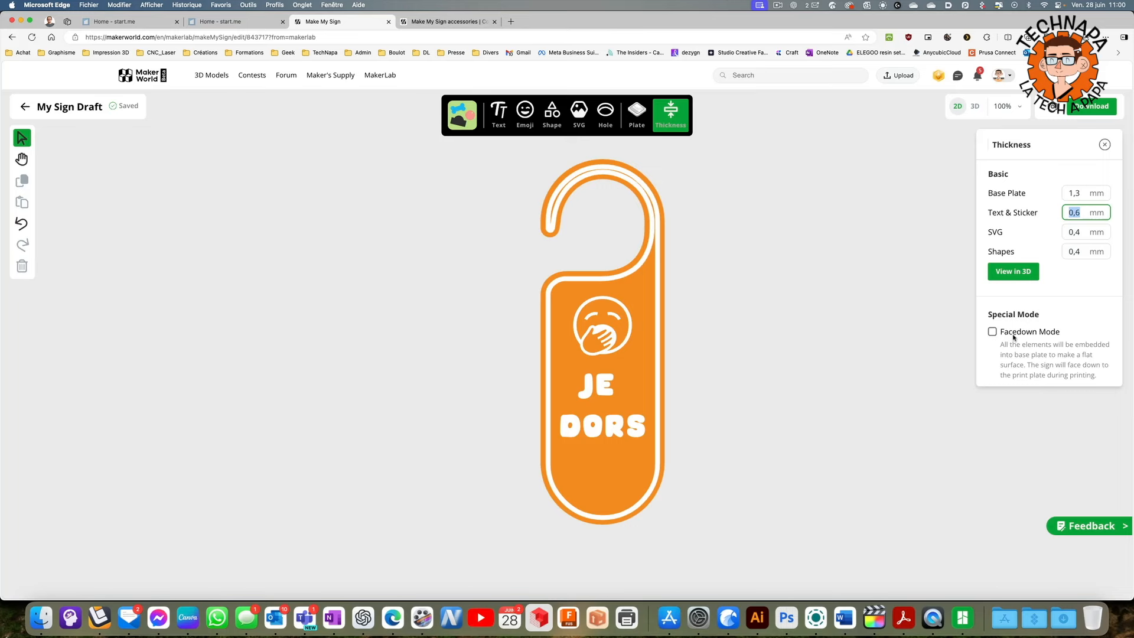
{"action": "left_click", "coordinate": [993, 332]}
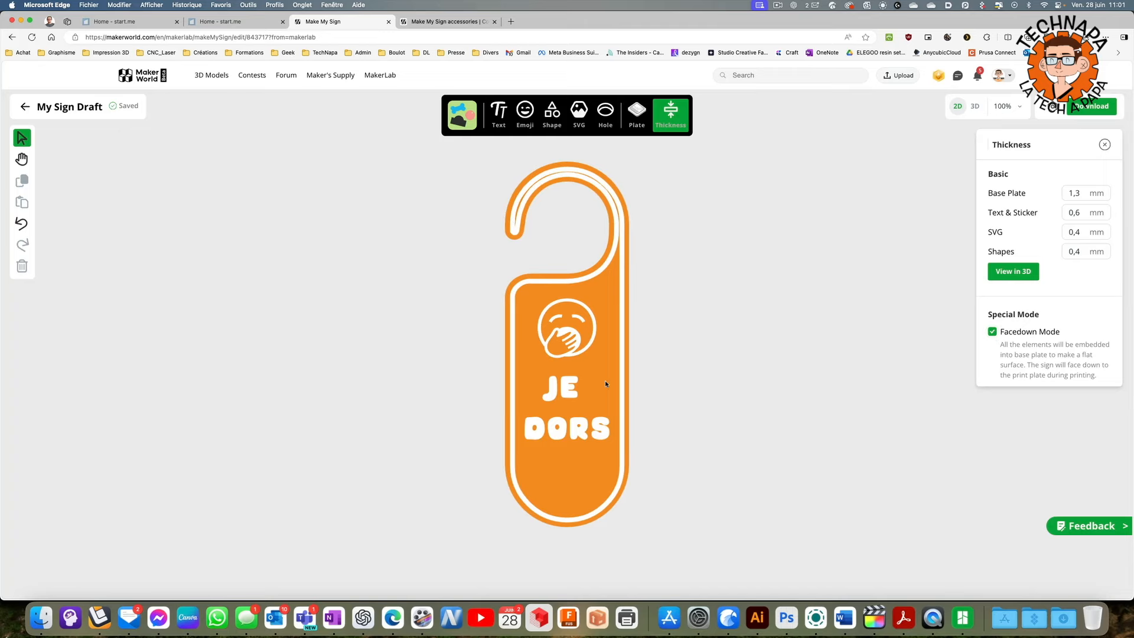
Download the door hanger as a 3MF, open it in Bambu Studio and inspect its underside
{"action": "left_click", "coordinate": [1091, 112]}
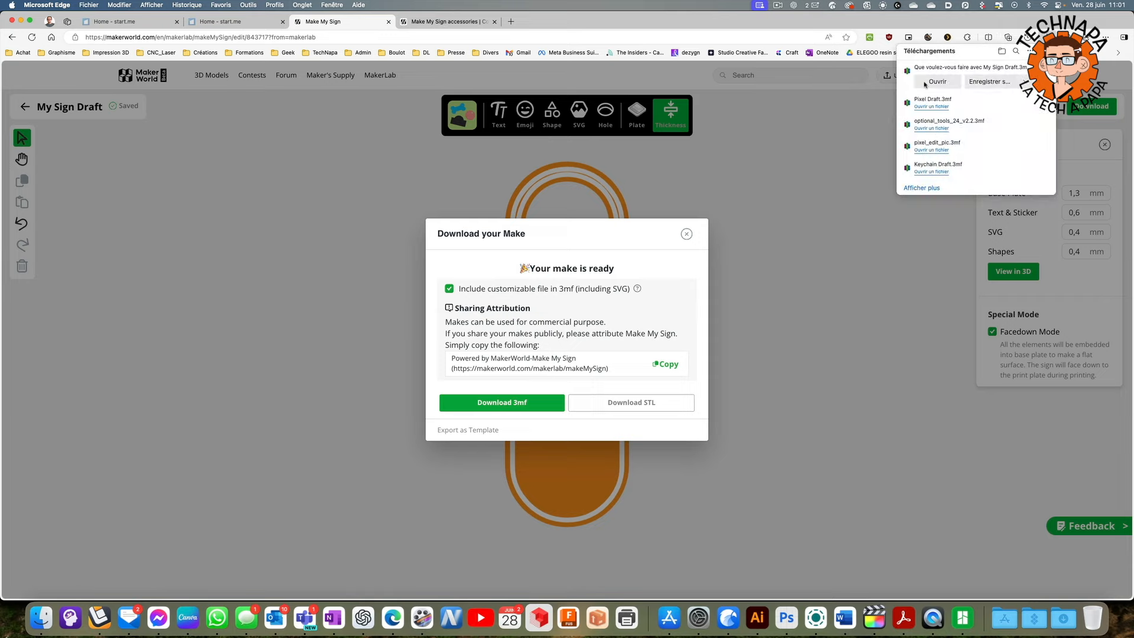
{"action": "left_click", "coordinate": [936, 82]}
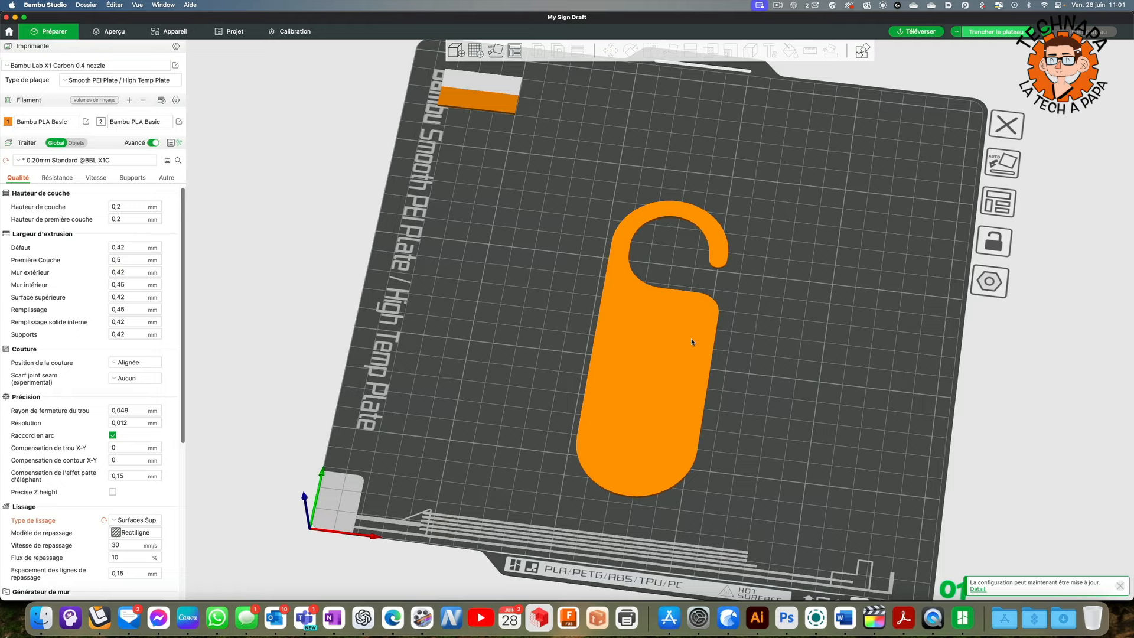
{"action": "left_click_drag", "start_coordinate": [781, 329], "coordinate": [819, 243]}
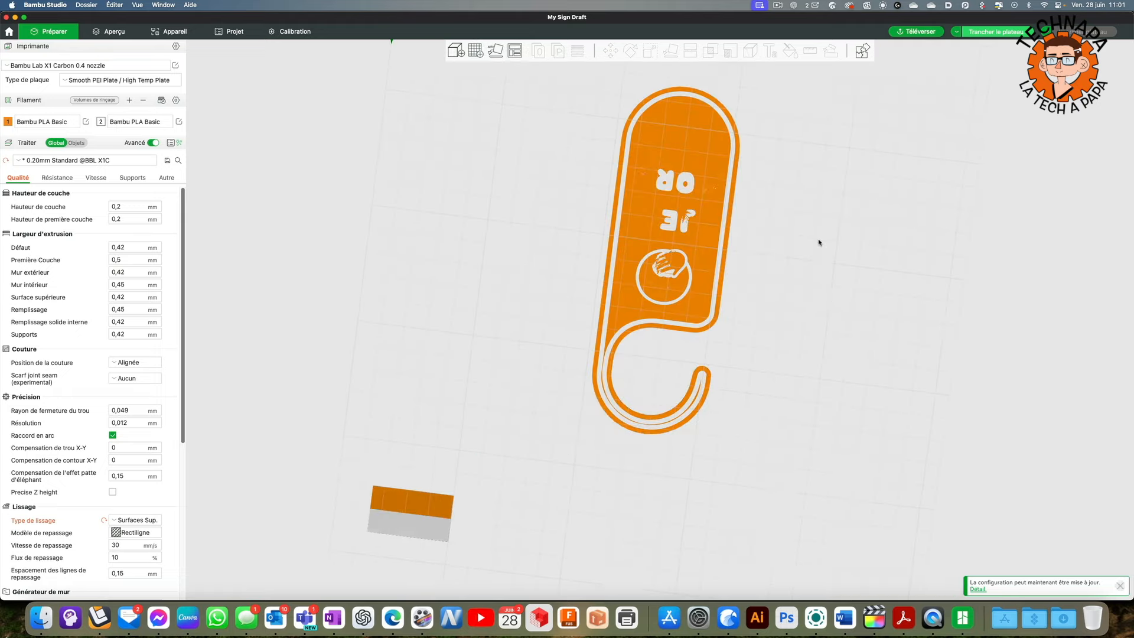
{"action": "left_click_drag", "start_coordinate": [705, 223], "coordinate": [913, 218]}
{"action": "scroll", "coordinate": [766, 356], "scroll_direction": "up", "scroll_amount": 5}
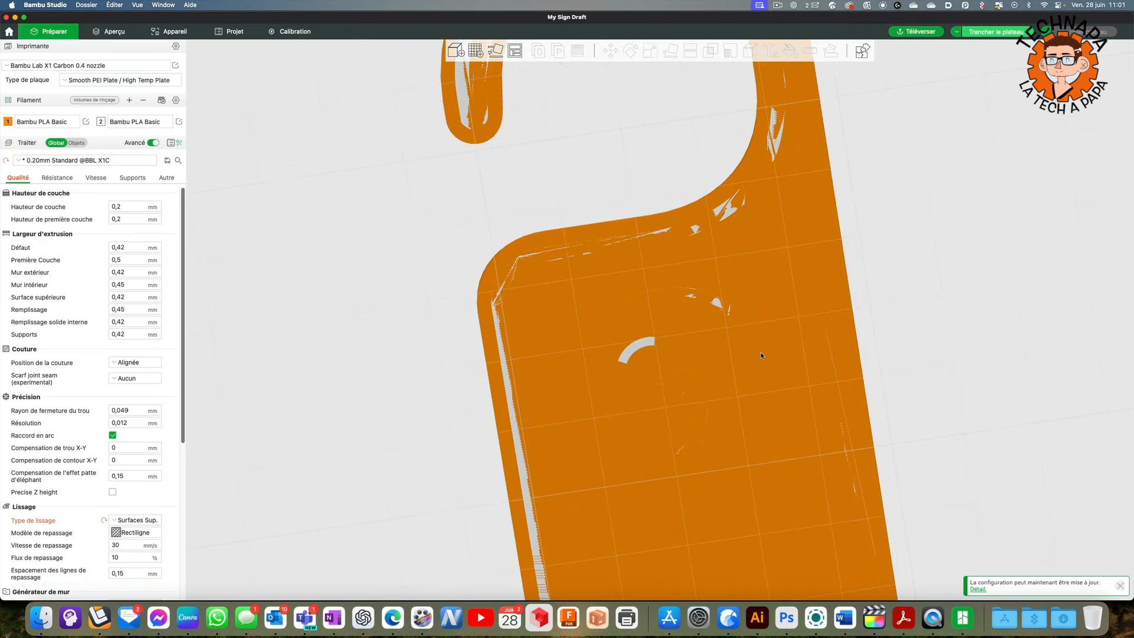
{"action": "left_click_drag", "start_coordinate": [946, 347], "coordinate": [948, 327]}
Slice the plate and inspect the sliced door hanger's emoji, text and border from below
{"action": "left_click", "coordinate": [985, 33]}
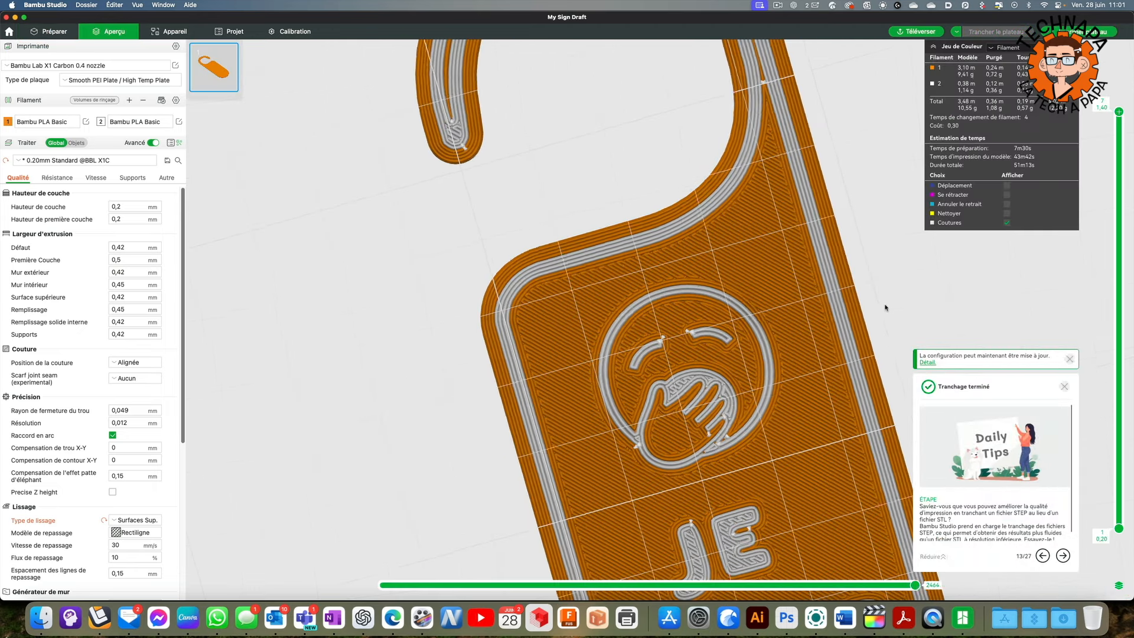
{"action": "scroll", "coordinate": [885, 307], "scroll_direction": "down", "scroll_amount": 5}
{"action": "key", "text": "1"}
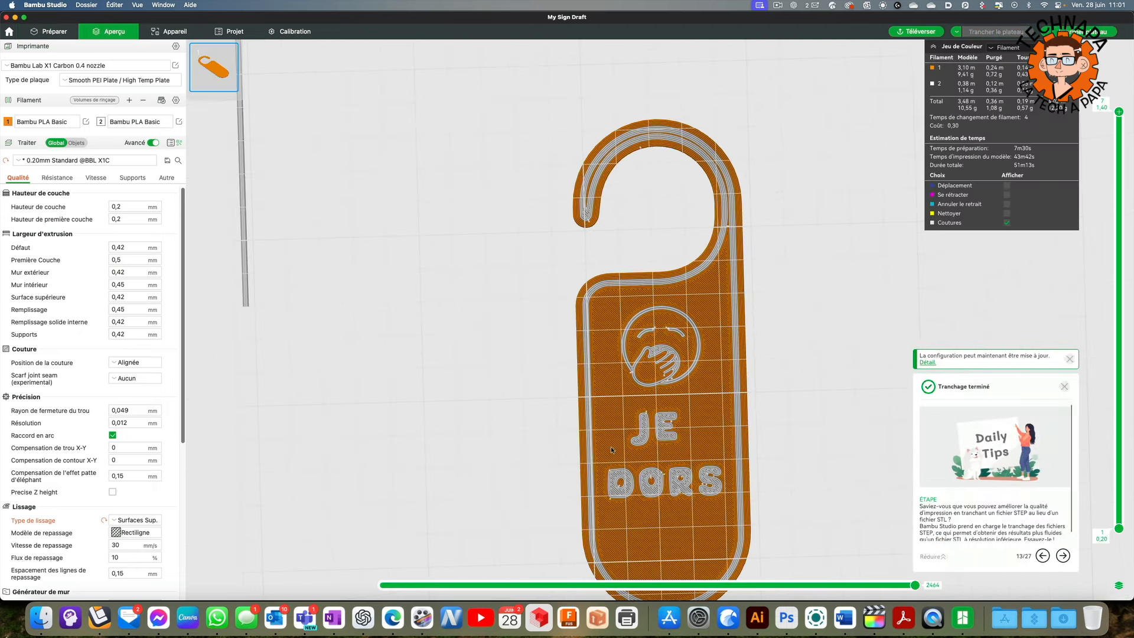
{"action": "left_click_drag", "start_coordinate": [787, 325], "coordinate": [861, 356]}
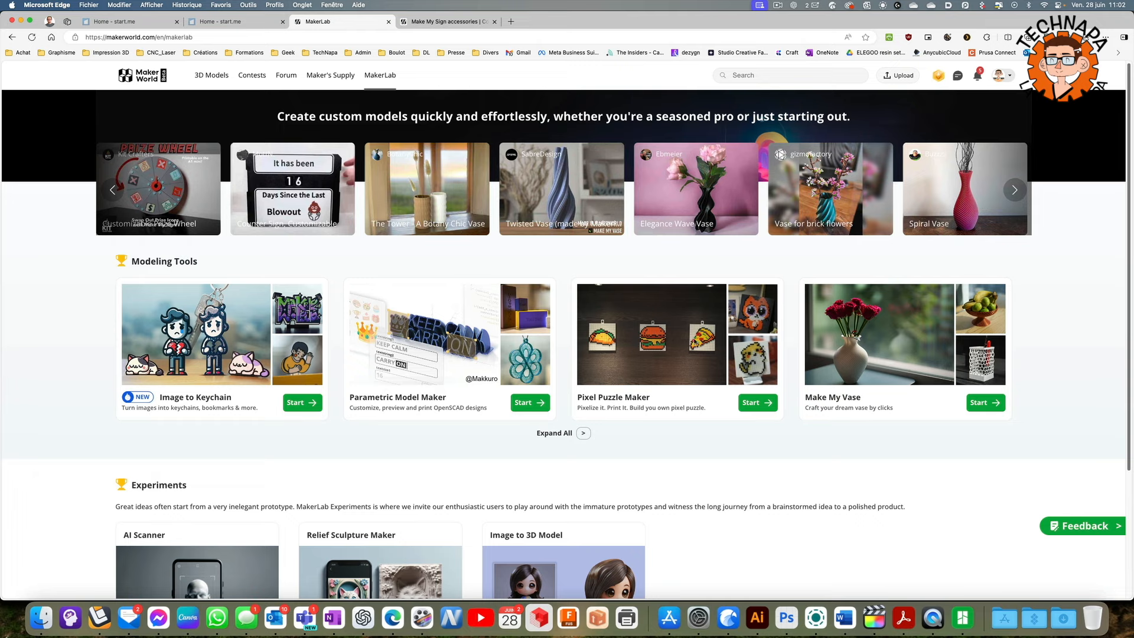
In MakerLab's Image to 3D Model experiment, load the blue astronaut mascot image and generate its 3D model
{"action": "scroll", "coordinate": [690, 393], "scroll_direction": "down", "scroll_amount": 5}
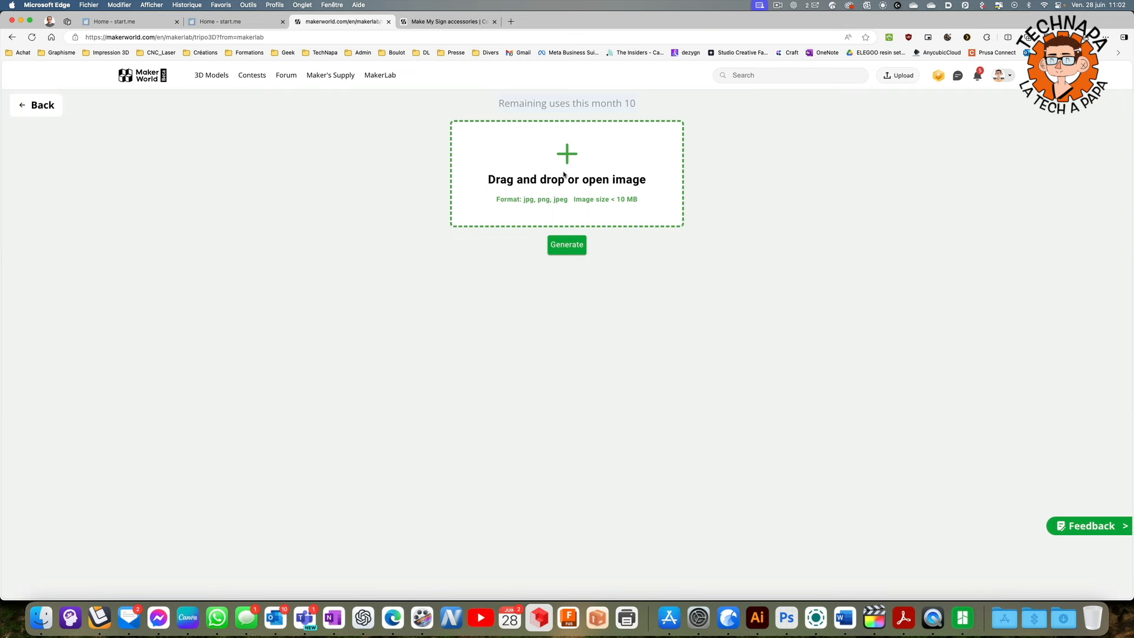
{"action": "left_click", "coordinate": [563, 174]}
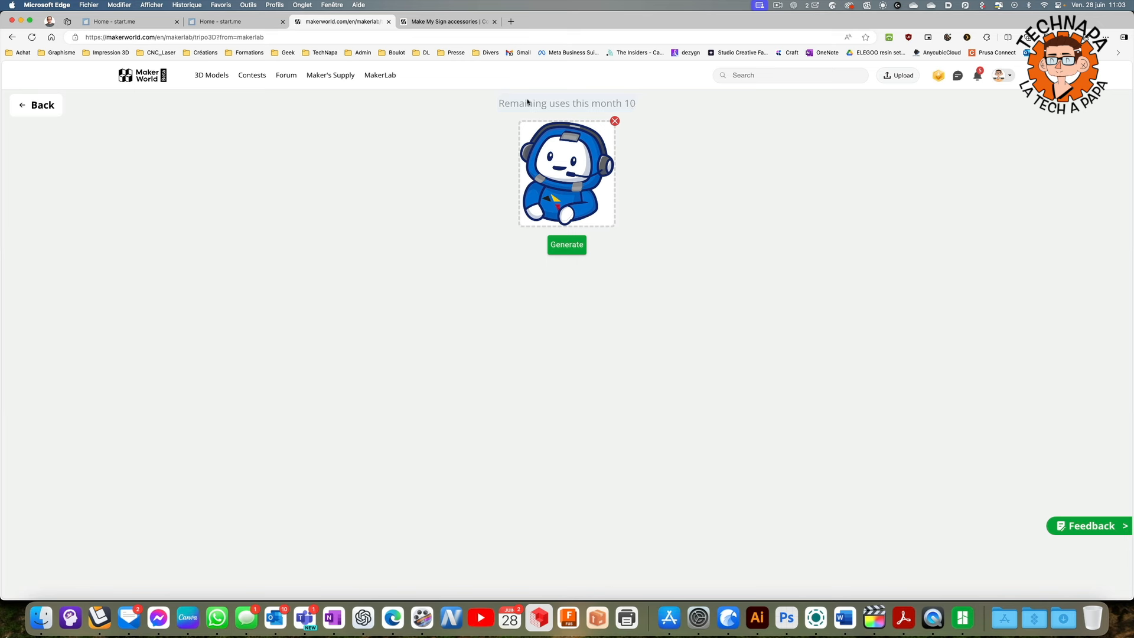
{"action": "left_click", "coordinate": [567, 246]}
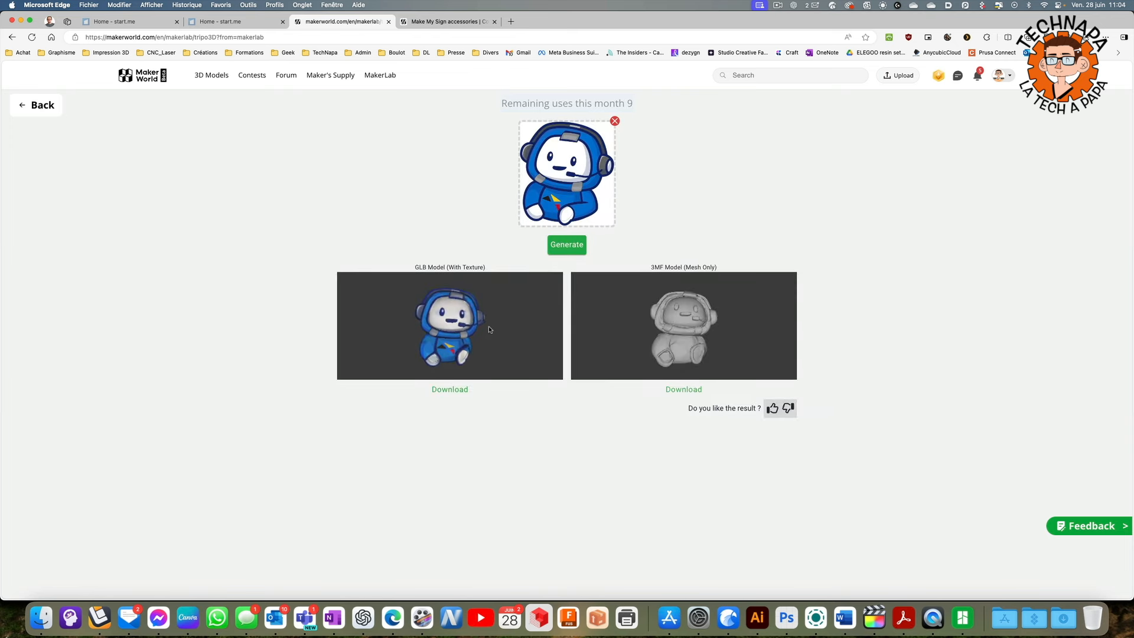
Download the mascot's mesh-only 3MF and save it as "model" in the Téléchargements folder
{"action": "mouse_move", "coordinate": [651, 331]}
{"action": "left_mouse_down"}
{"action": "mouse_move", "coordinate": [697, 335]}
{"action": "mouse_move", "coordinate": [648, 354]}
{"action": "left_mouse_up"}
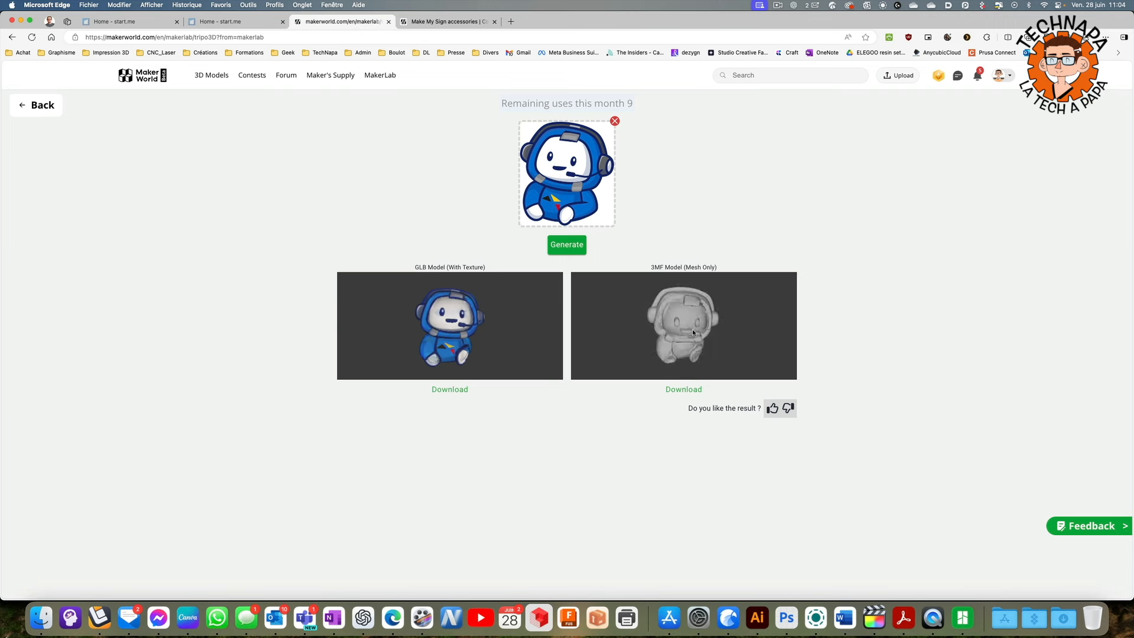
{"action": "left_click_drag", "start_coordinate": [402, 284], "coordinate": [440, 322]}
{"action": "left_click_drag", "start_coordinate": [675, 307], "coordinate": [708, 287]}
{"action": "mouse_move", "coordinate": [694, 333]}
{"action": "left_mouse_down"}
{"action": "mouse_move", "coordinate": [689, 314]}
{"action": "mouse_move", "coordinate": [667, 317]}
{"action": "mouse_move", "coordinate": [734, 328]}
{"action": "mouse_move", "coordinate": [752, 343]}
{"action": "mouse_move", "coordinate": [689, 323]}
{"action": "left_mouse_up"}
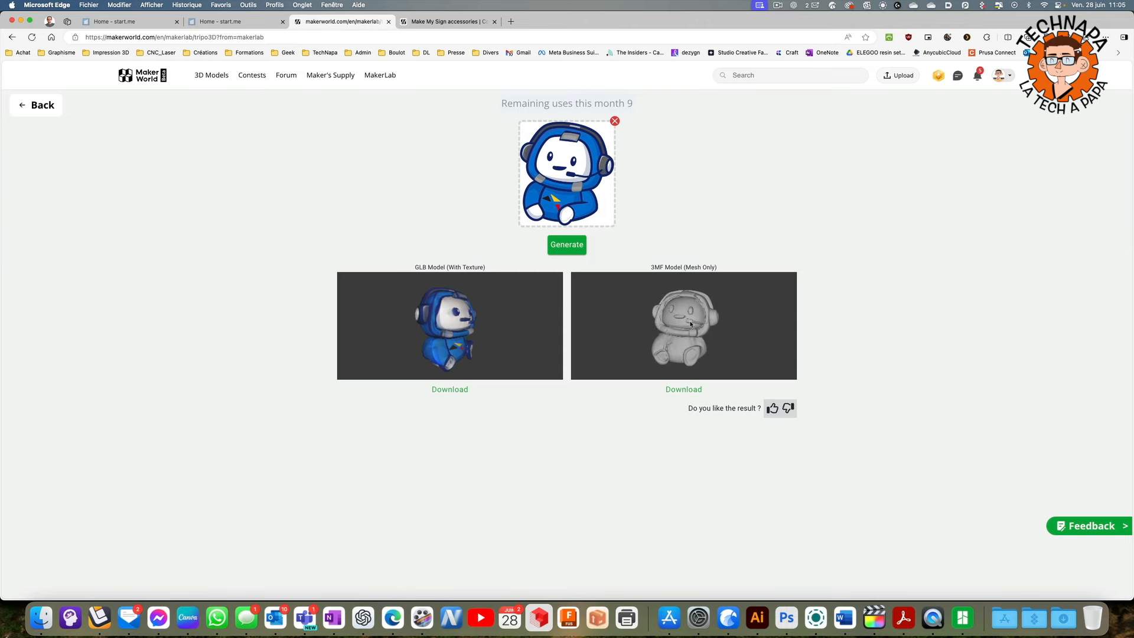
{"action": "left_click", "coordinate": [674, 390]}
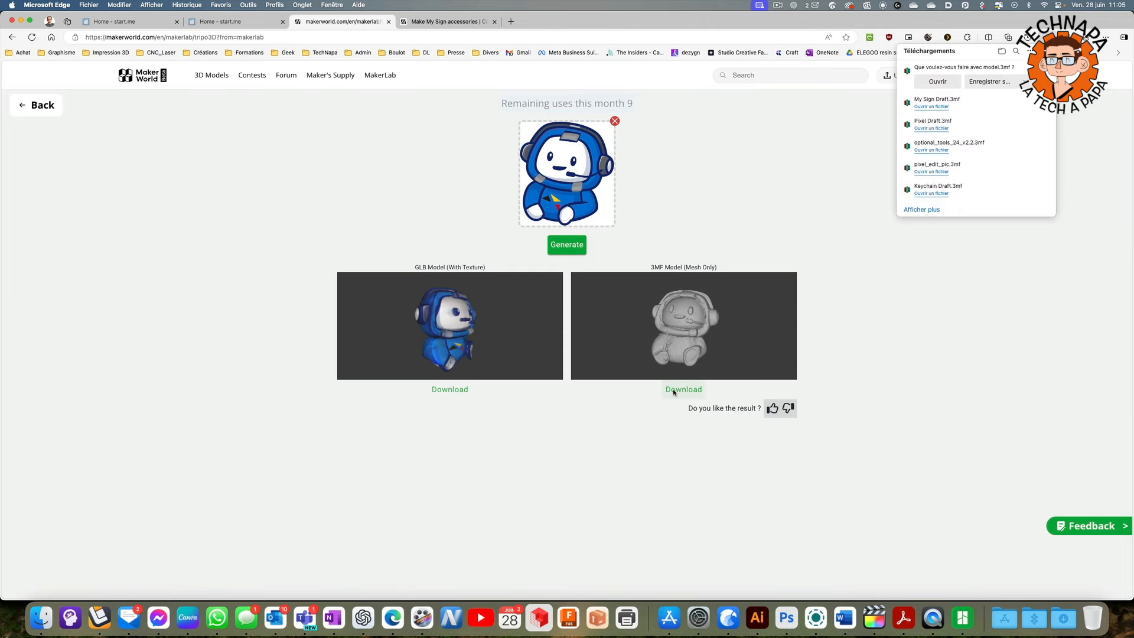
{"action": "left_click", "coordinate": [989, 82]}
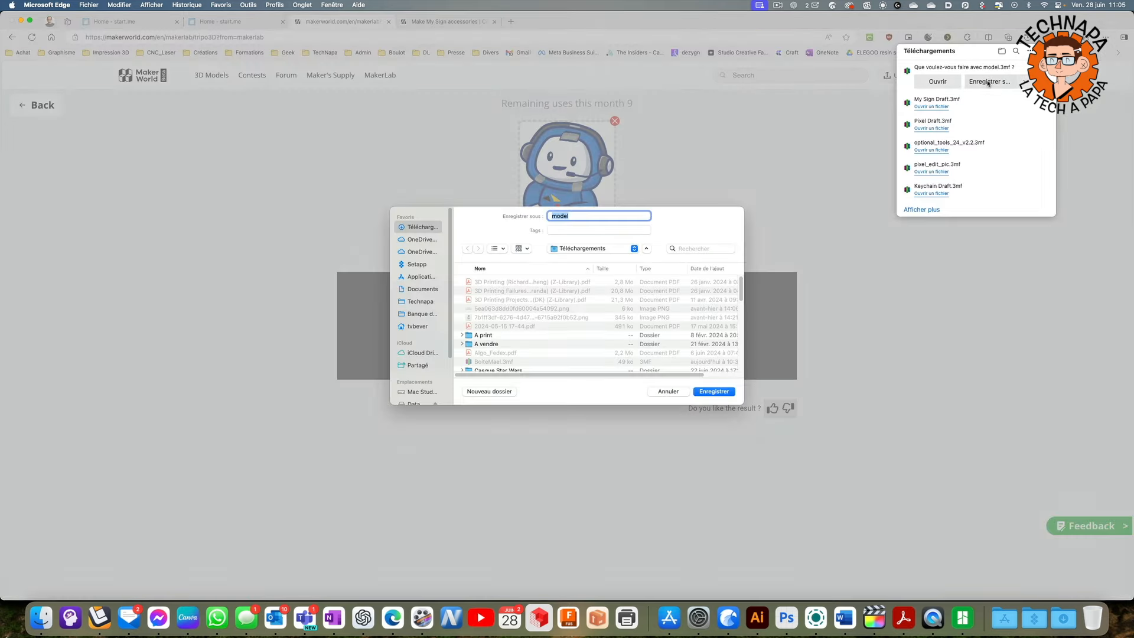
{"action": "left_click", "coordinate": [724, 391]}
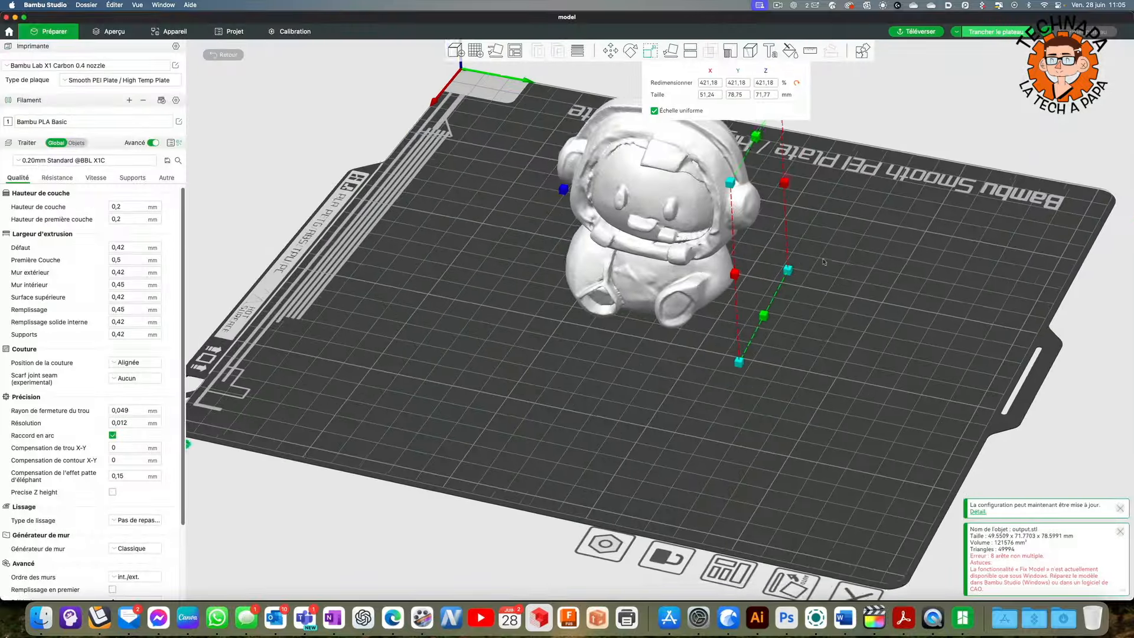
Examine the mascot figure from several angles on the build plate in Bambu Studio
{"action": "left_click_drag", "start_coordinate": [824, 461], "coordinate": [827, 414]}
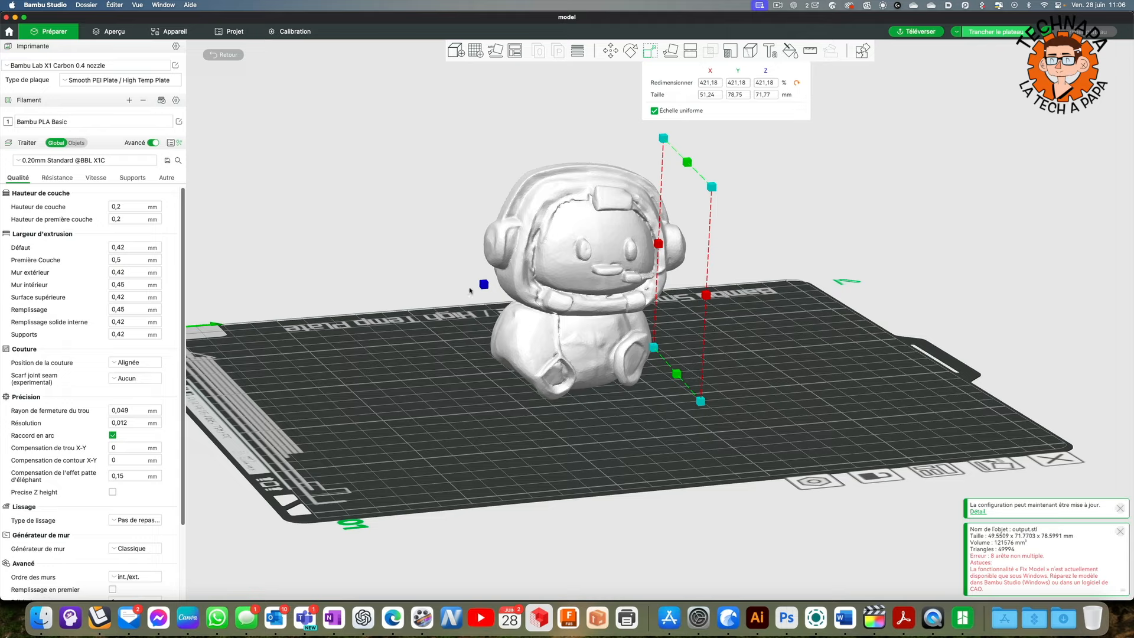
{"action": "left_click_drag", "start_coordinate": [697, 292], "coordinate": [759, 313]}
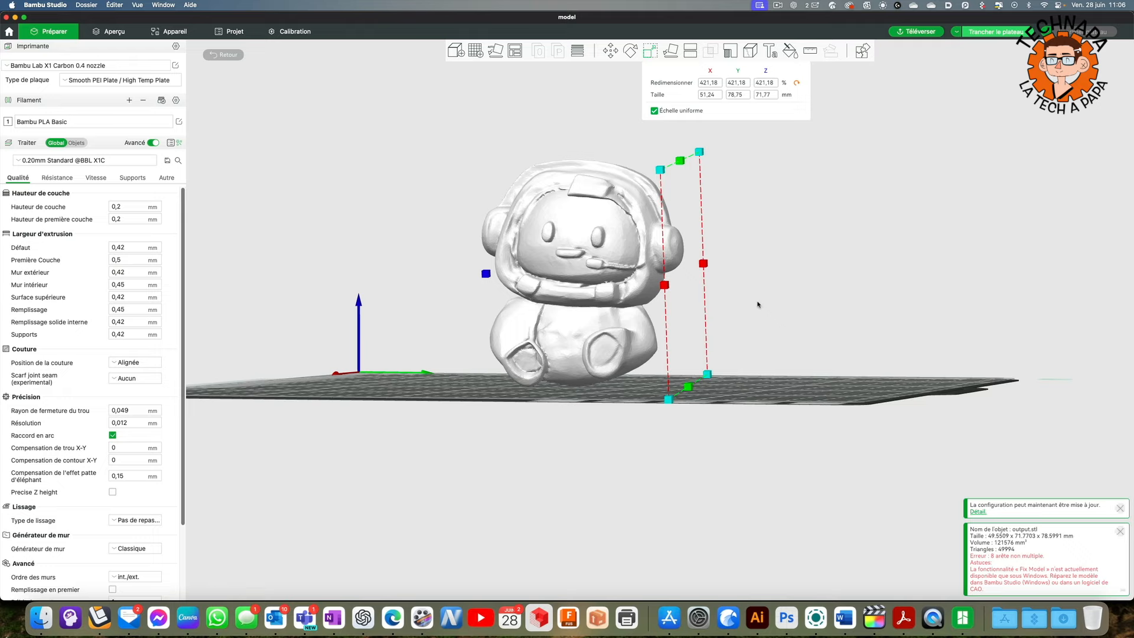
{"action": "left_click_drag", "start_coordinate": [878, 291], "coordinate": [886, 299]}
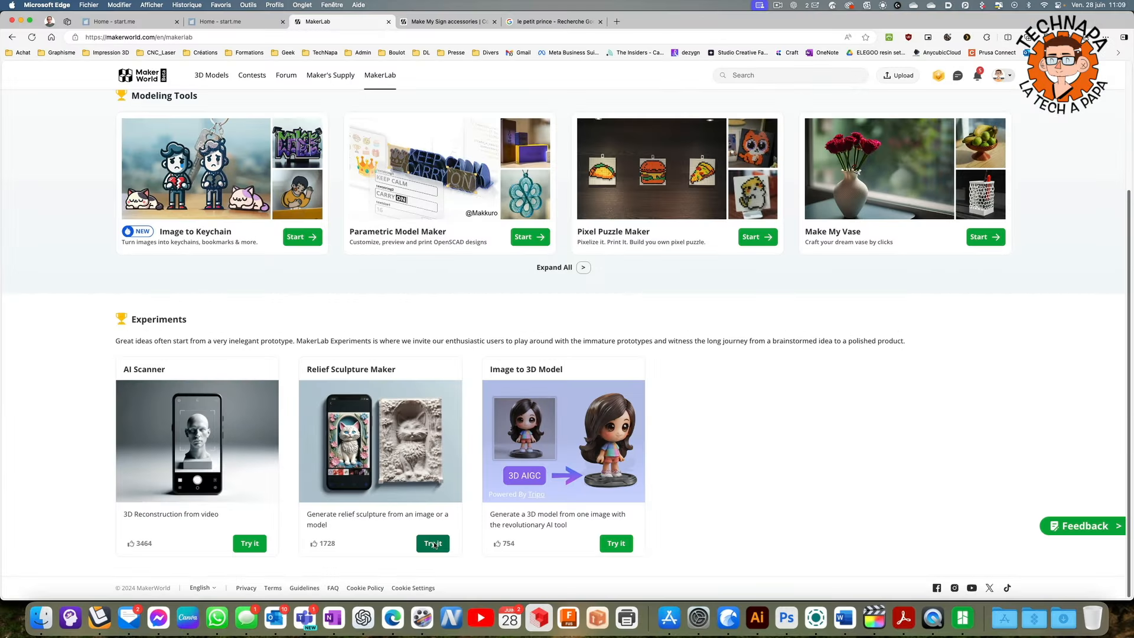
Open MakerLab's Relief Sculpture Maker and start a relief from a 3D model
{"action": "left_click", "coordinate": [432, 543]}
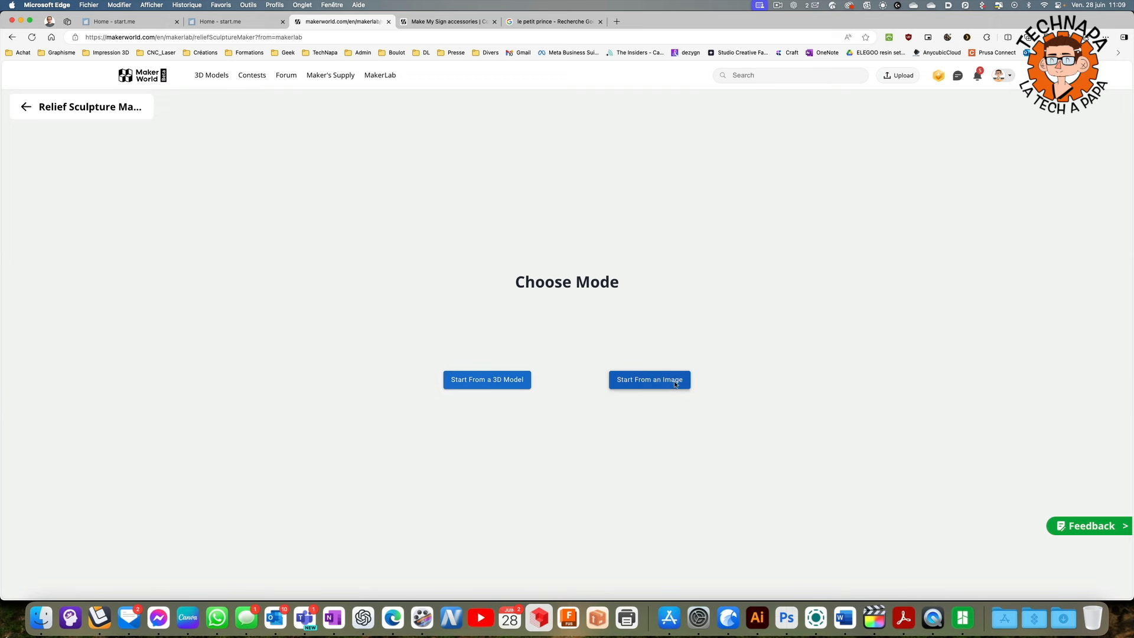
{"action": "left_click", "coordinate": [488, 381]}
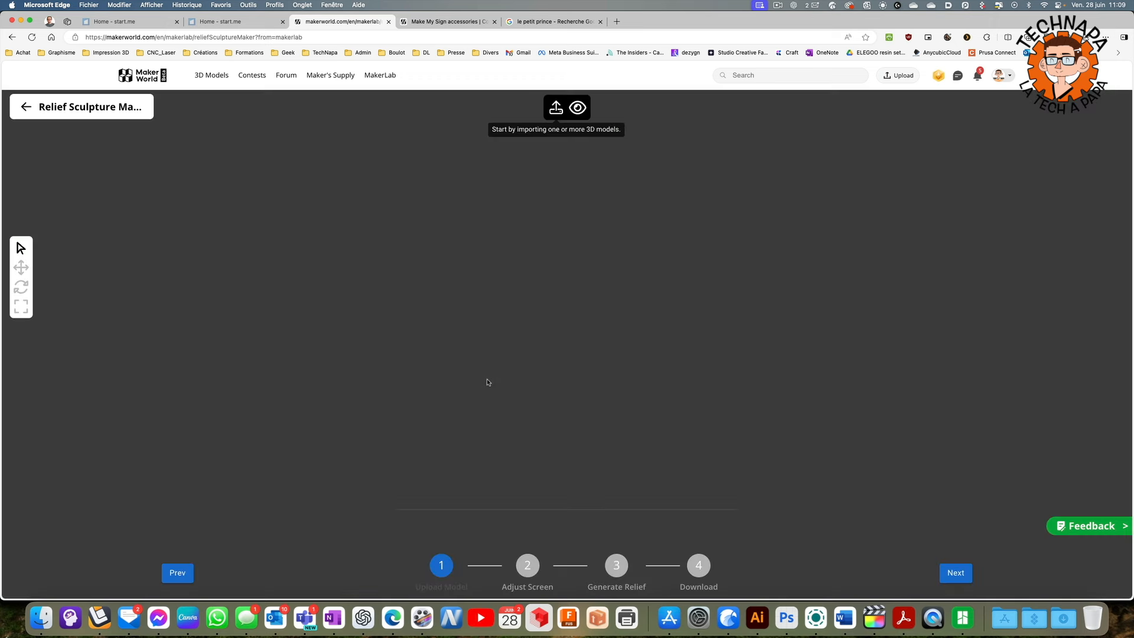
Import the 3D Printing angel 4 model, frame it front-on within the relief area and generate its relief
{"action": "left_click", "coordinate": [553, 108]}
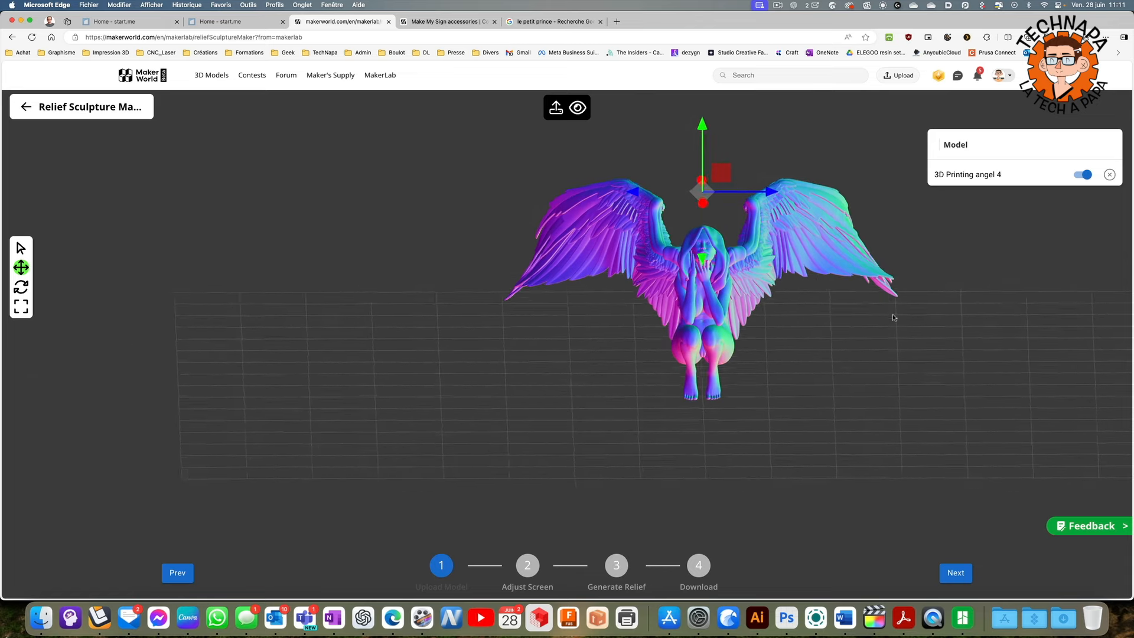
{"action": "left_click", "coordinate": [955, 573]}
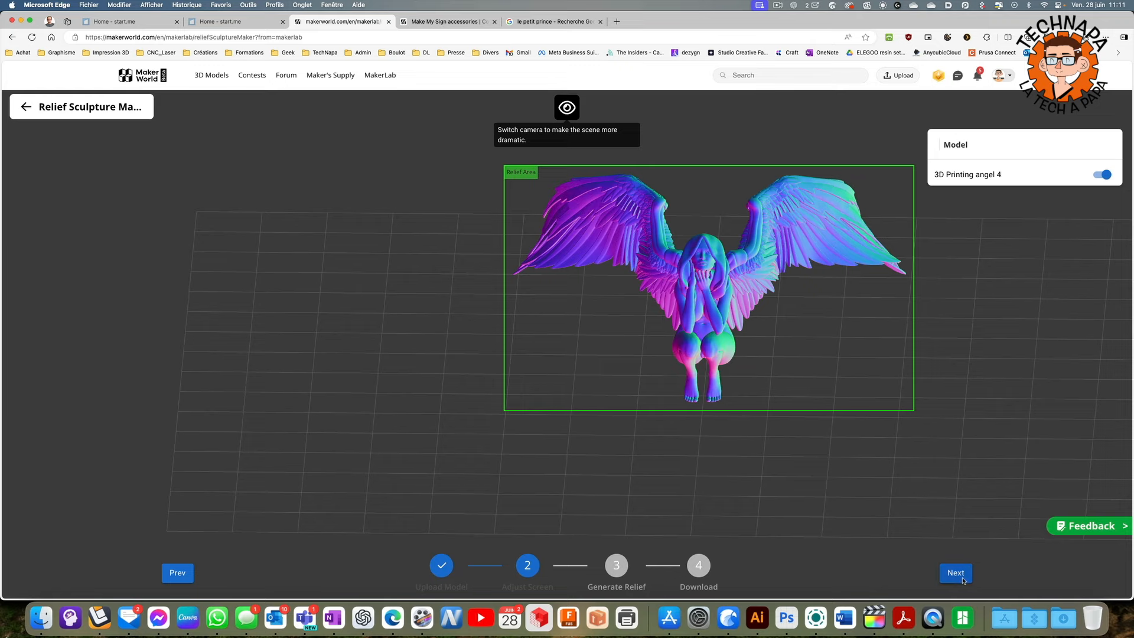
{"action": "left_click_drag", "start_coordinate": [876, 538], "coordinate": [847, 500]}
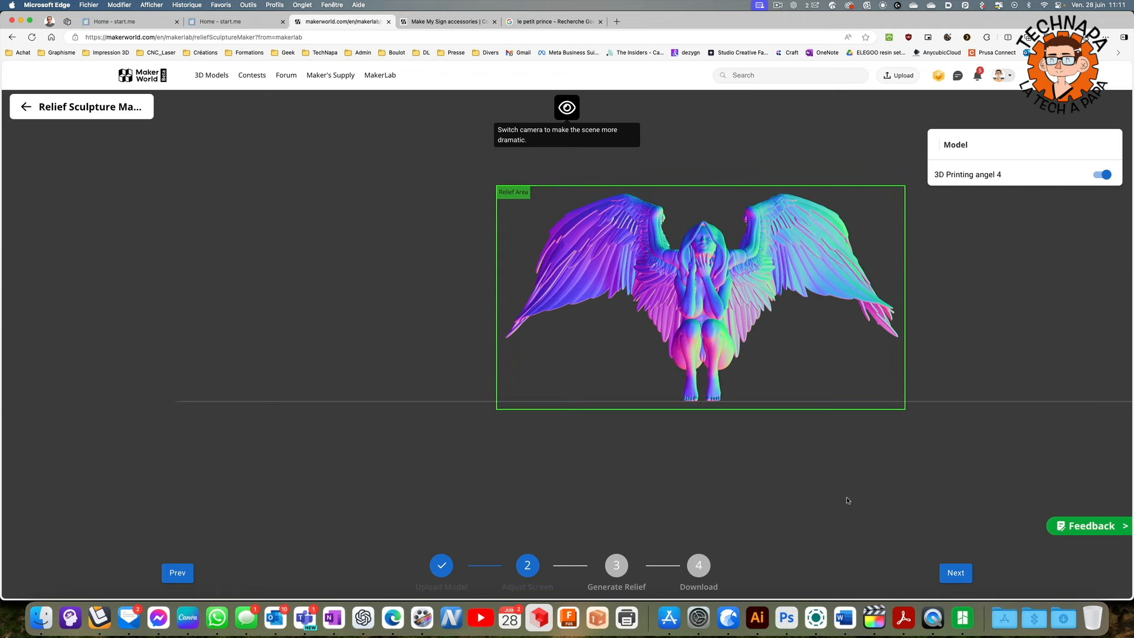
{"action": "left_click", "coordinate": [956, 573]}
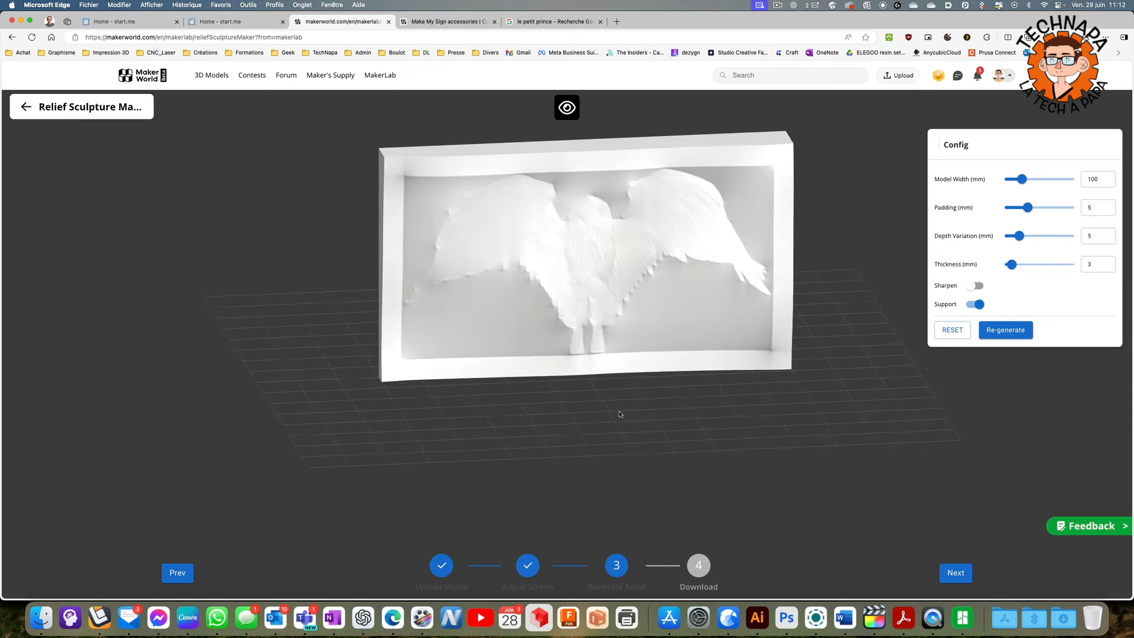
Set the angel relief's depth variation to 10 mm and regenerate it
{"action": "left_click_drag", "start_coordinate": [1019, 236], "coordinate": [1037, 236]}
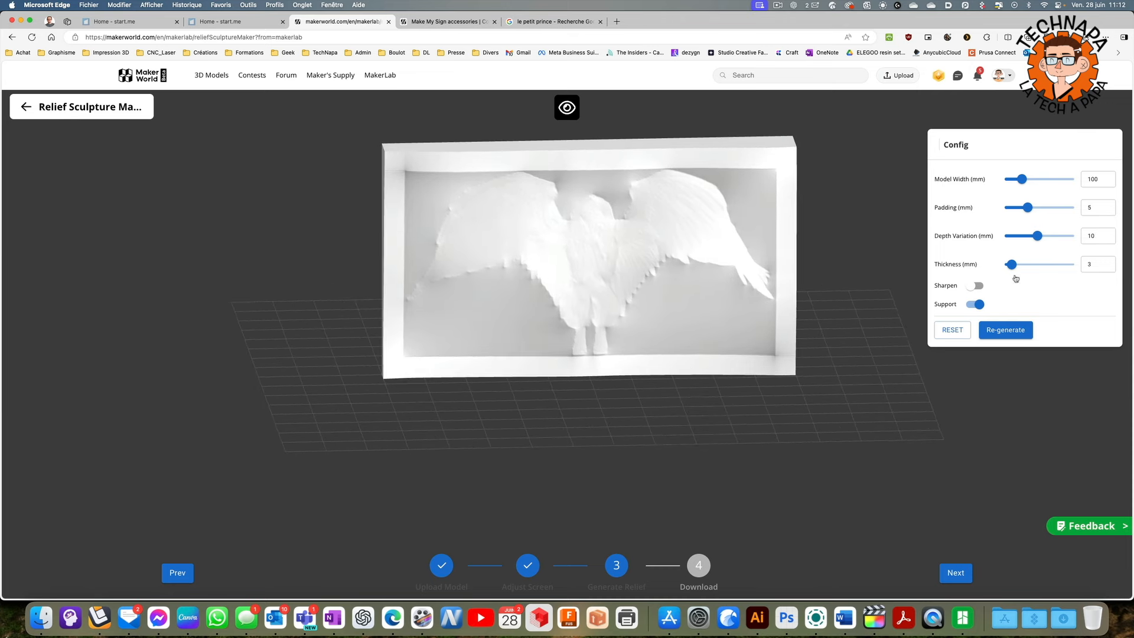
{"action": "left_click", "coordinate": [1006, 331]}
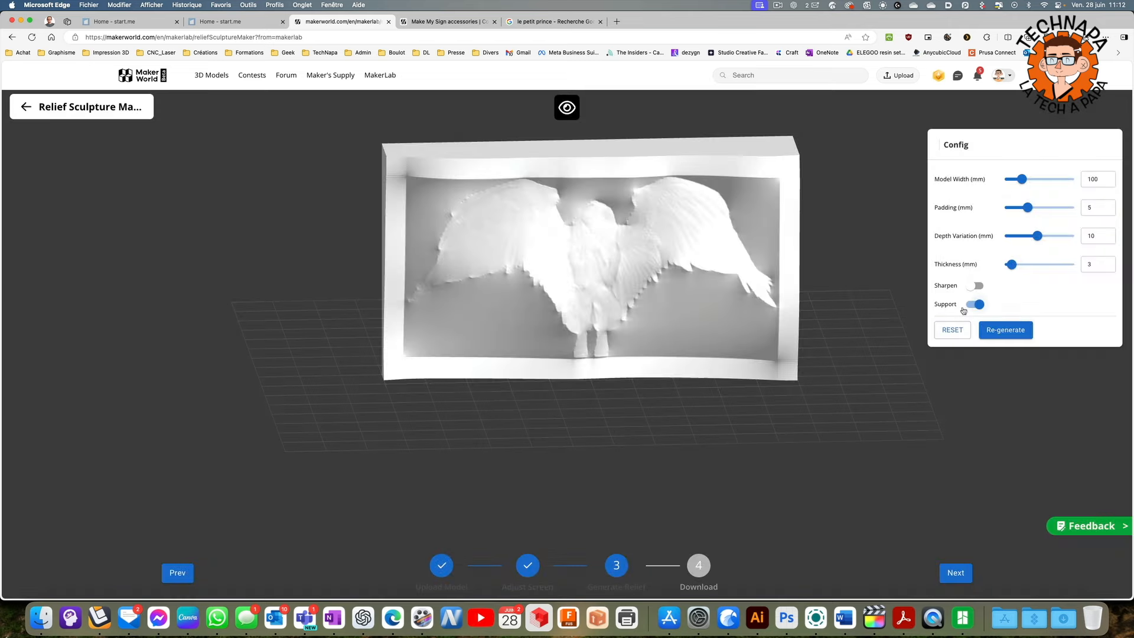
{"action": "left_click_drag", "start_coordinate": [813, 408], "coordinate": [978, 326]}
Regenerate the relief at 70 mm width, 1 mm padding, 1 mm depth variation and 5 mm thickness, with Sharpen on and Support off
{"action": "left_click", "coordinate": [976, 304]}
{"action": "left_click", "coordinate": [1005, 330]}
{"action": "left_click_drag", "start_coordinate": [493, 354], "coordinate": [731, 338]}
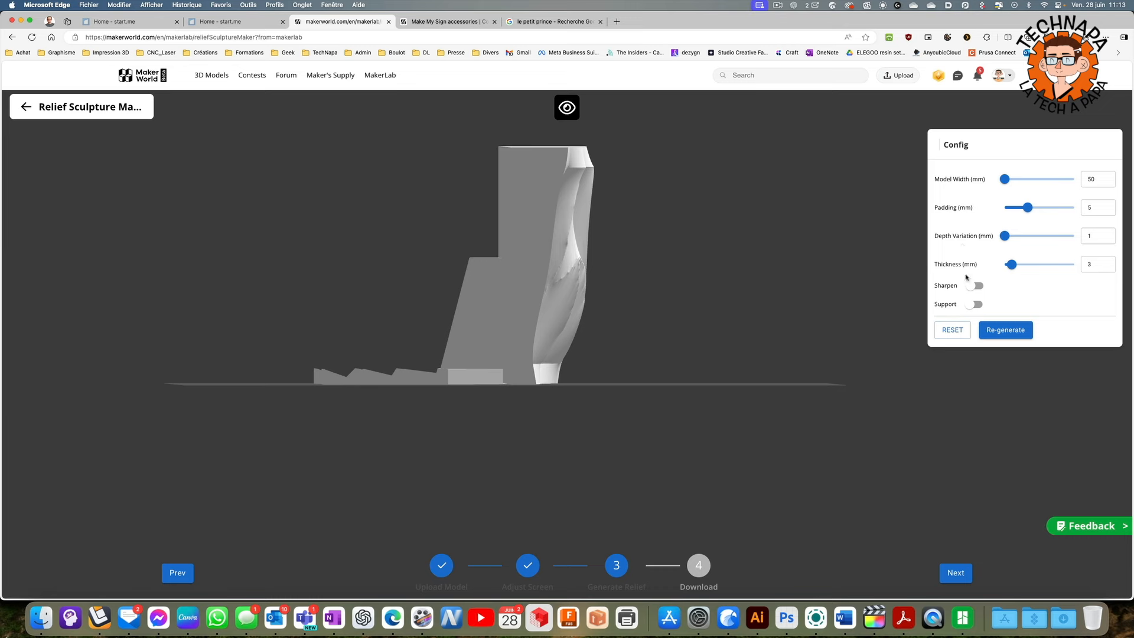
{"action": "left_click_drag", "start_coordinate": [1012, 266], "coordinate": [1019, 264]}
{"action": "left_click", "coordinate": [978, 287]}
{"action": "left_click", "coordinate": [1005, 329]}
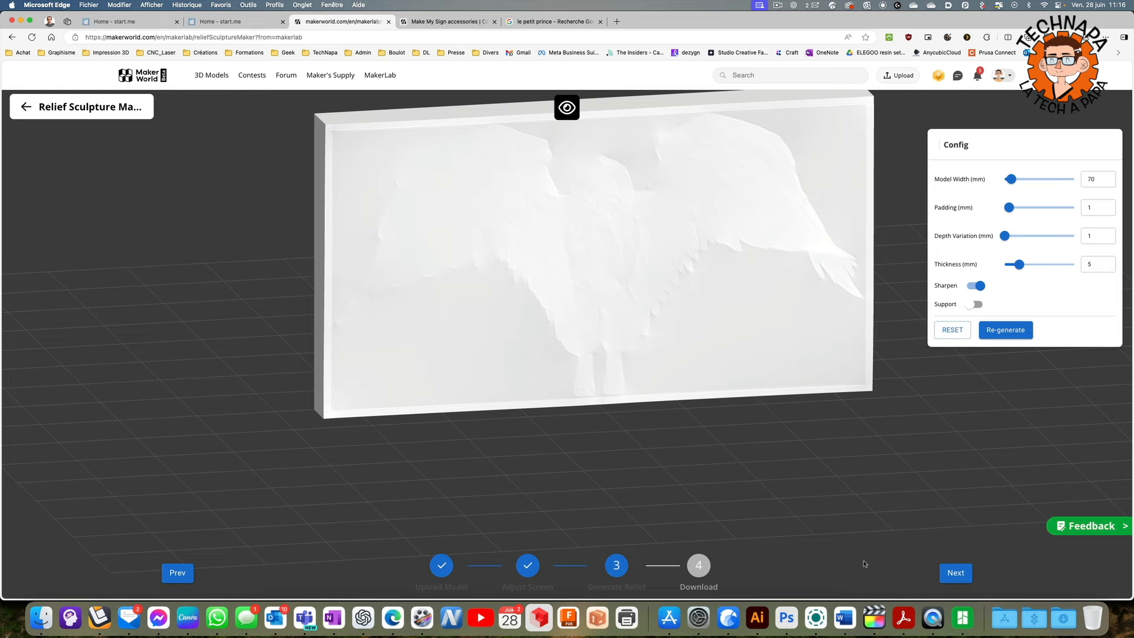
Download the finished angel relief and import it onto the build plate in Bambu Studio
{"action": "left_click", "coordinate": [957, 574]}
{"action": "left_click", "coordinate": [635, 423]}
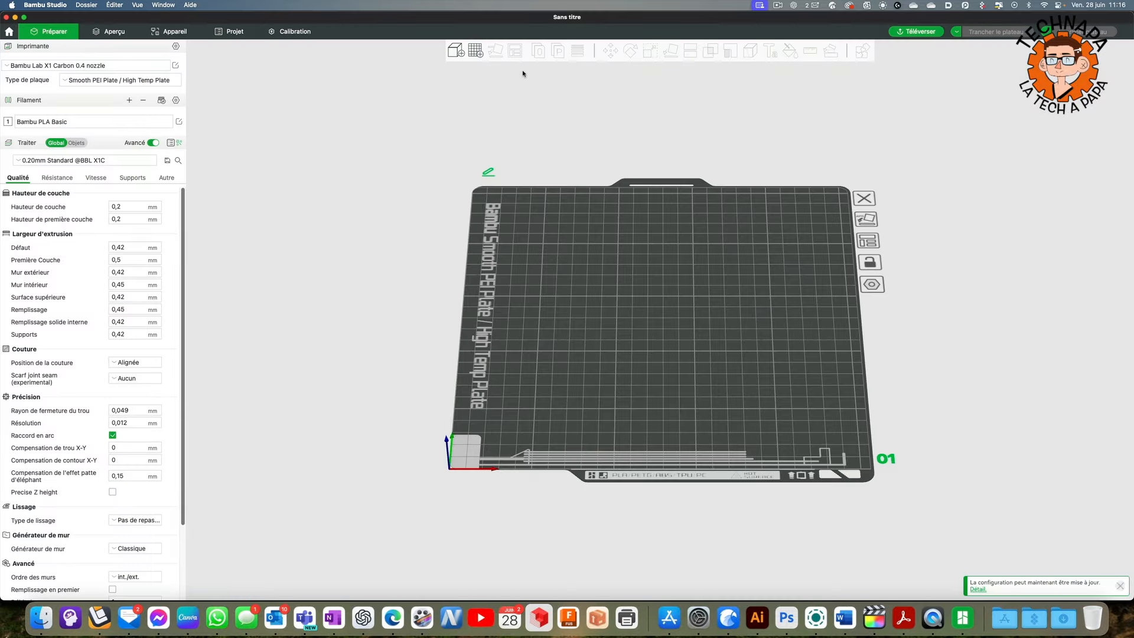
{"action": "left_click", "coordinate": [456, 51]}
{"action": "scroll", "coordinate": [519, 222], "scroll_direction": "down", "scroll_amount": 2}
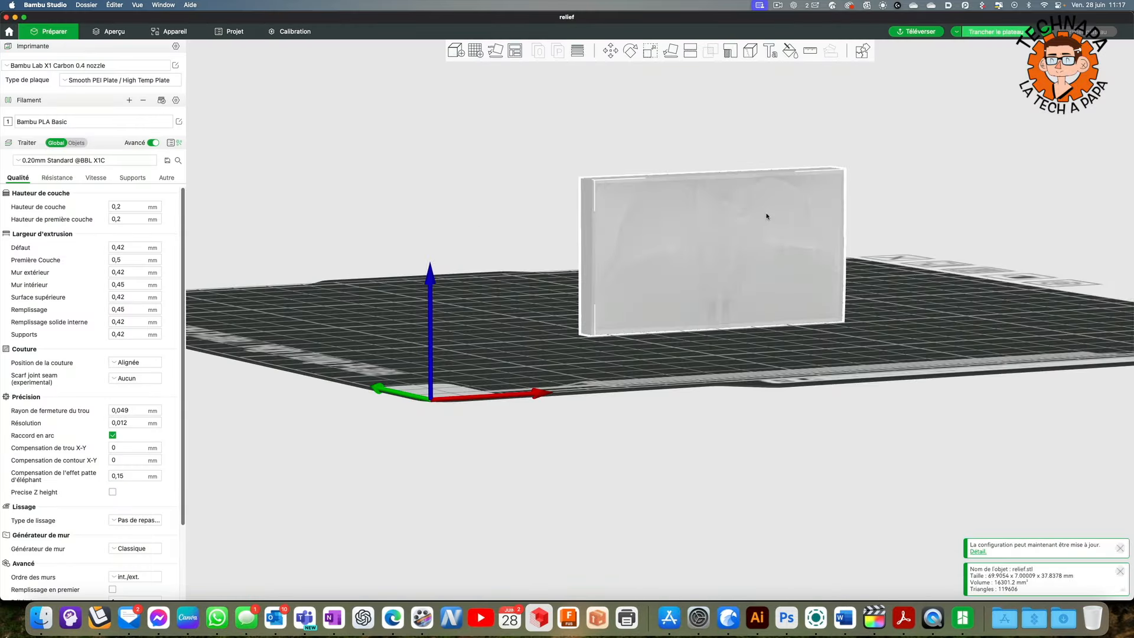
Delete the angel relief from the plate, return to Relief Sculpture Maker in Edge and dismiss the printing advice
{"action": "key", "text": "Delete"}
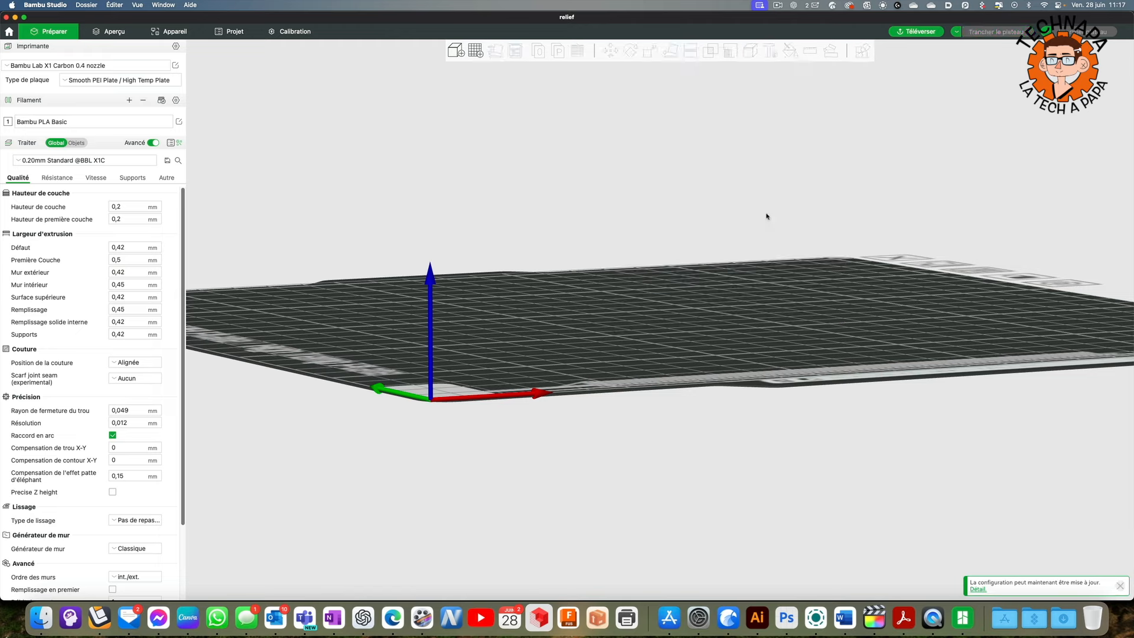
{"action": "key", "text": "super+Tab"}
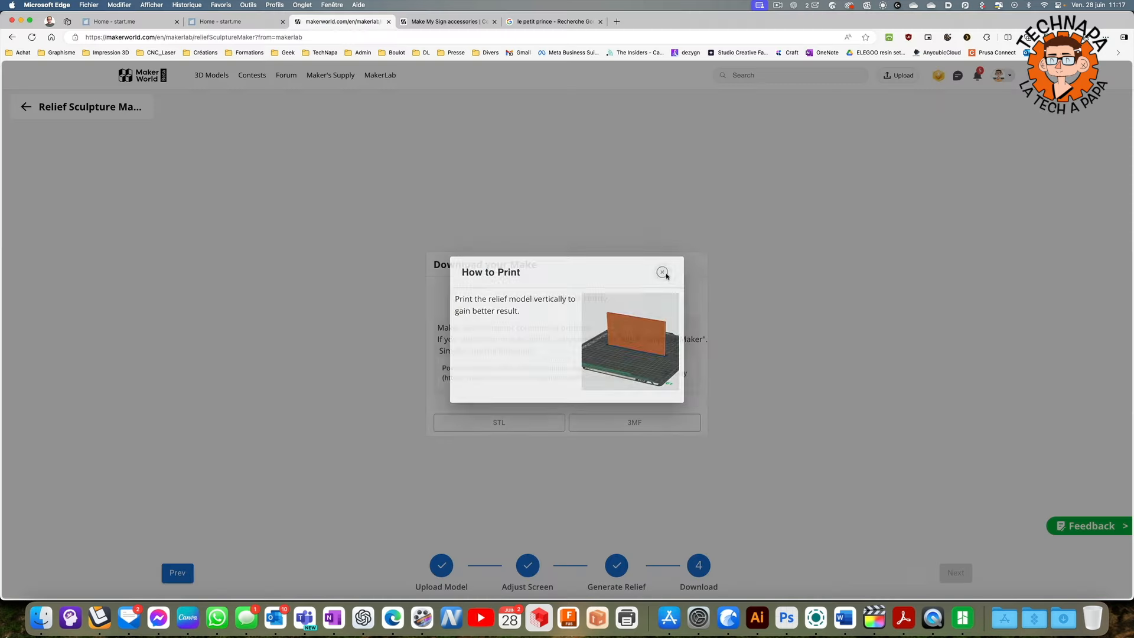
{"action": "left_click", "coordinate": [664, 273]}
Start a relief from a picture, load the portrait photo with its background retained and generate the relief
{"action": "left_click", "coordinate": [140, 77]}
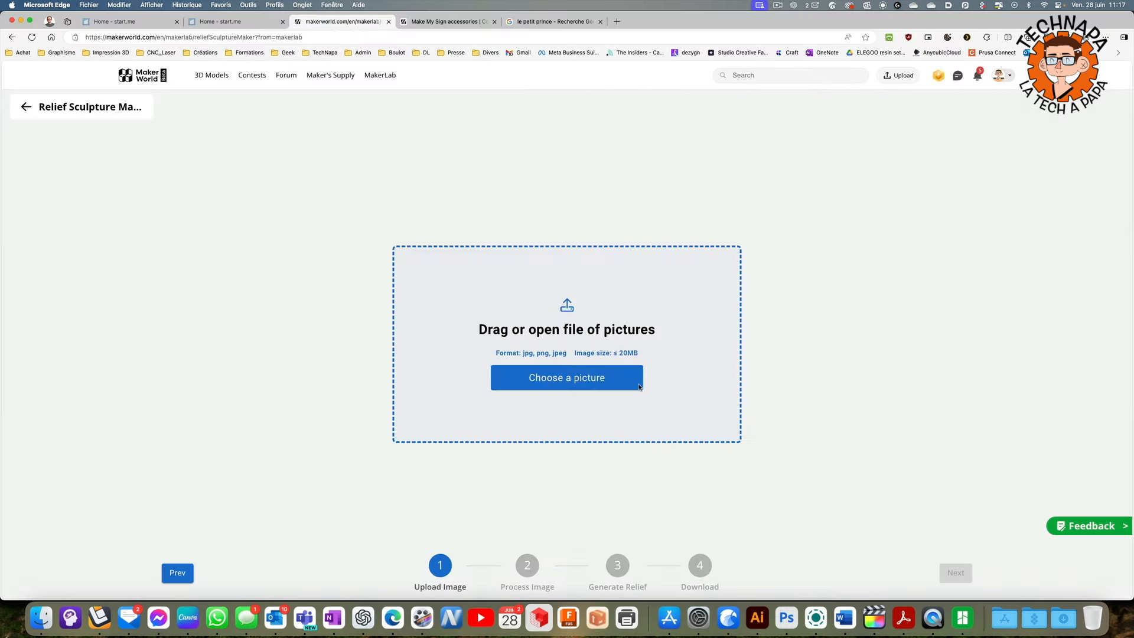
{"action": "left_click", "coordinate": [578, 385]}
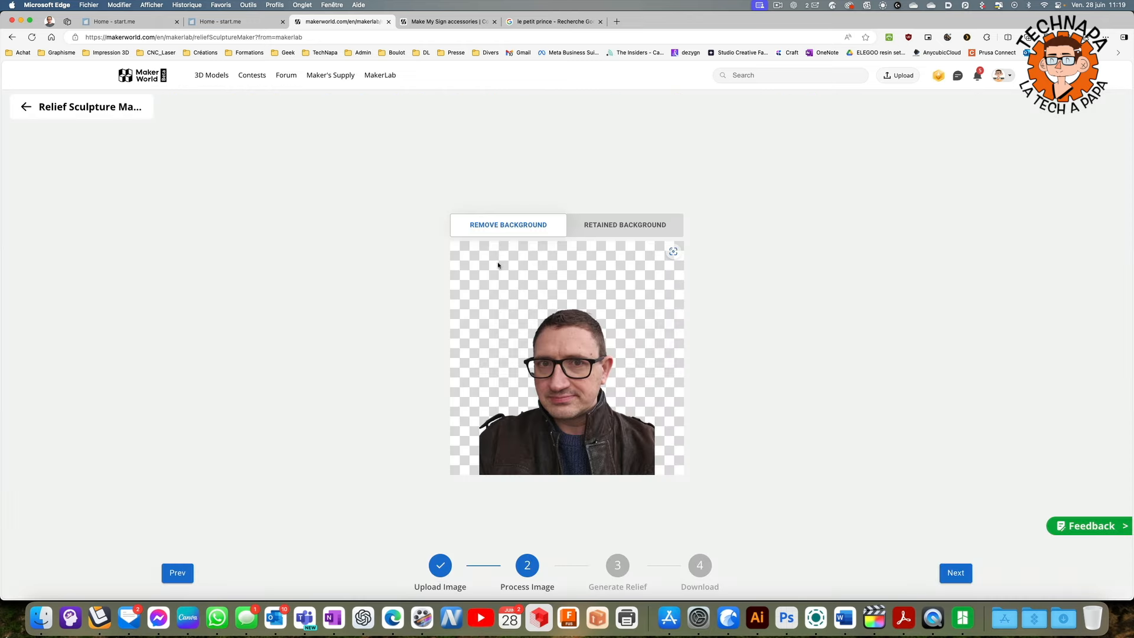
{"action": "left_click", "coordinate": [618, 226]}
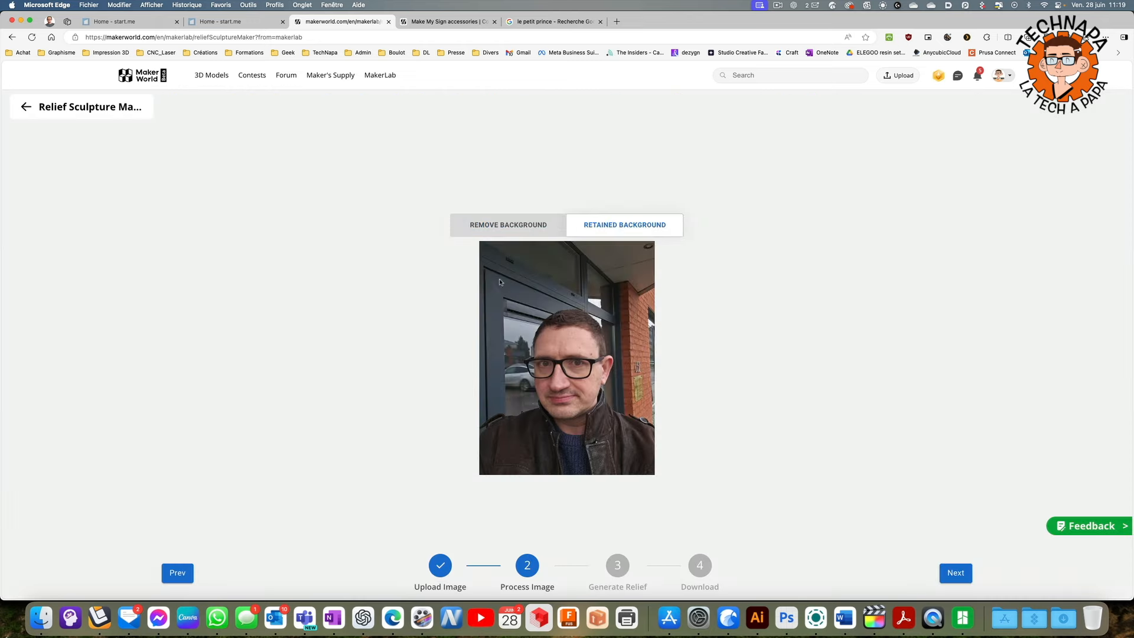
{"action": "left_click", "coordinate": [956, 573]}
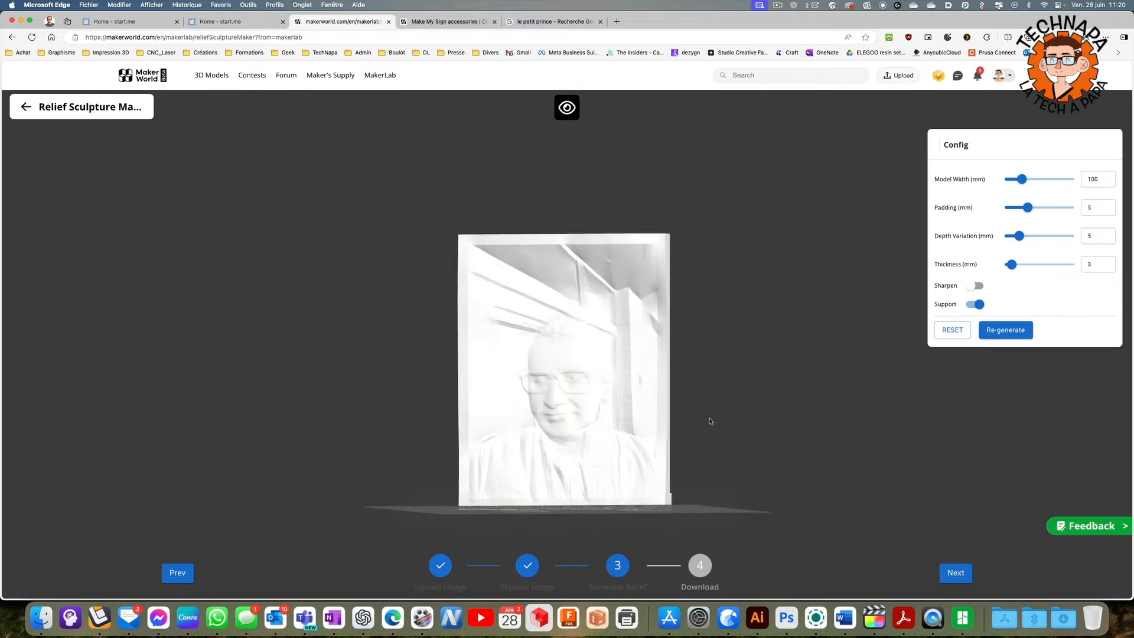
{"action": "left_click_drag", "start_coordinate": [709, 419], "coordinate": [874, 458]}
{"action": "scroll", "coordinate": [670, 470], "scroll_direction": "up", "scroll_amount": 10}
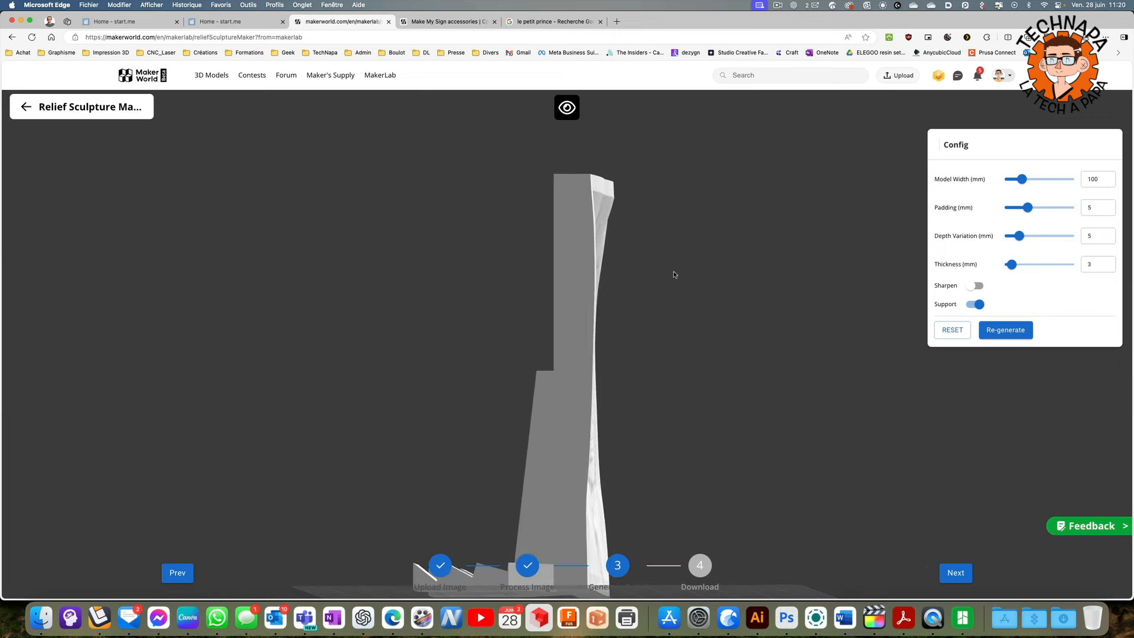
{"action": "left_click_drag", "start_coordinate": [679, 266], "coordinate": [855, 409]}
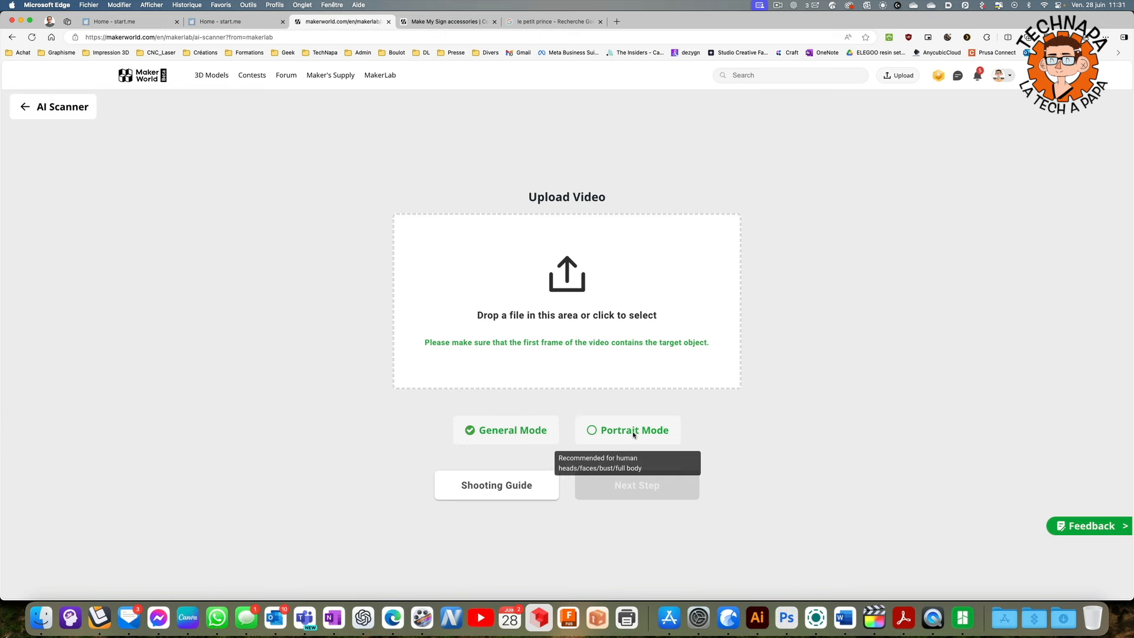
Load the video of the red-haired figurine into MakerLab's AI Scanner in General Mode
{"action": "left_click", "coordinate": [570, 316]}
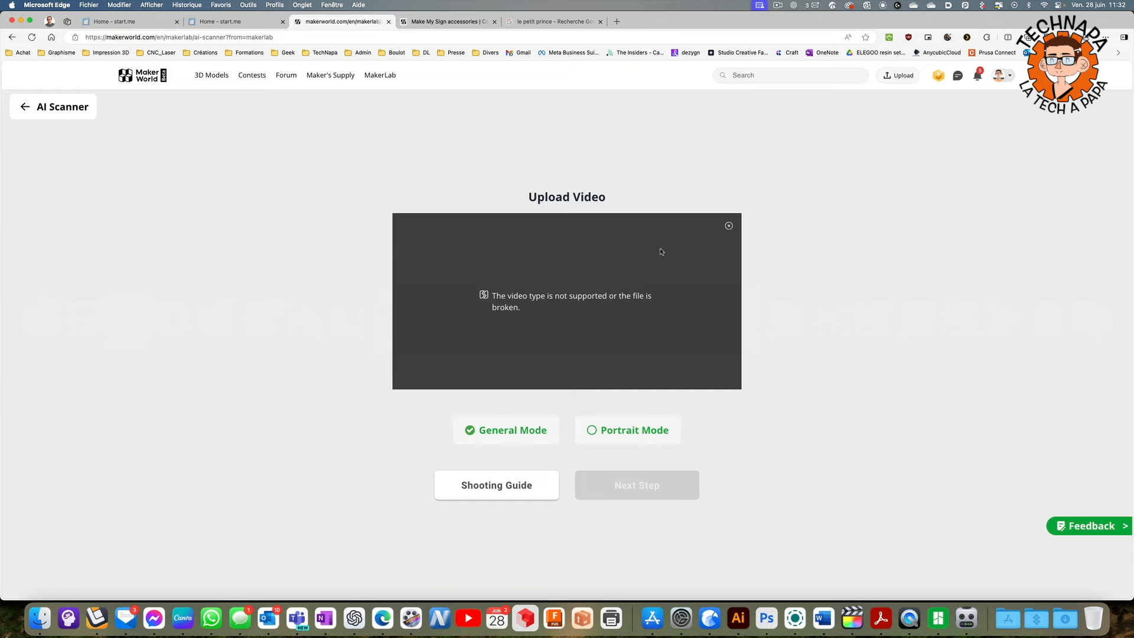
{"action": "left_click", "coordinate": [729, 226]}
{"action": "left_click", "coordinate": [576, 294]}
{"action": "left_click", "coordinate": [512, 263]}
{"action": "double_click", "coordinate": [509, 246]}
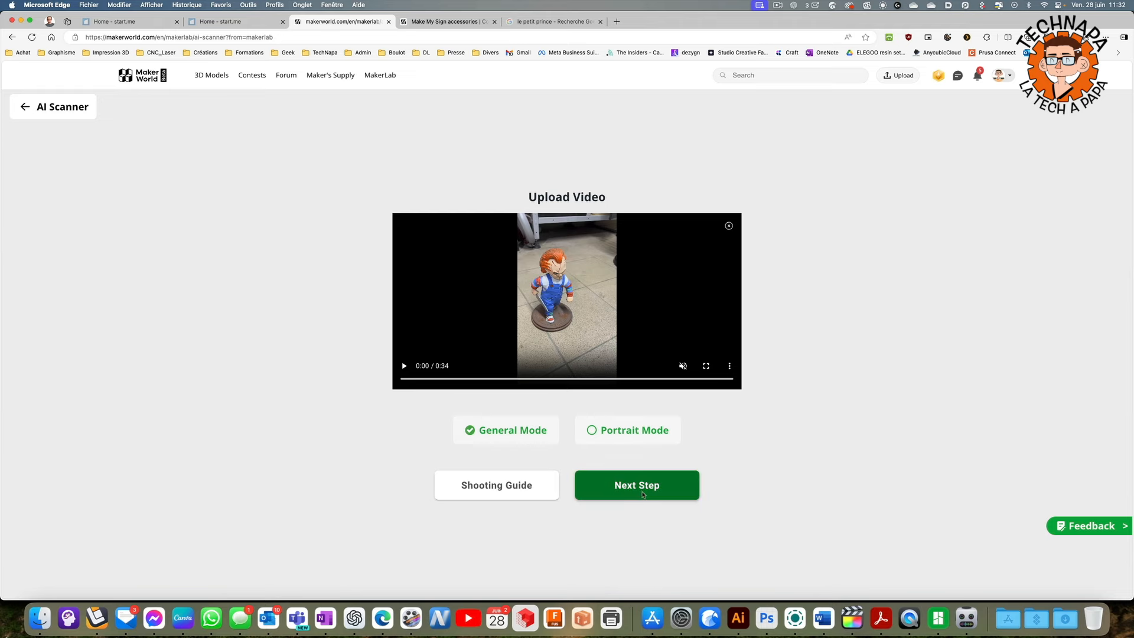
Create the scanned 3D model from the masked figurine and inspect it in the preview
{"action": "left_click", "coordinate": [642, 492]}
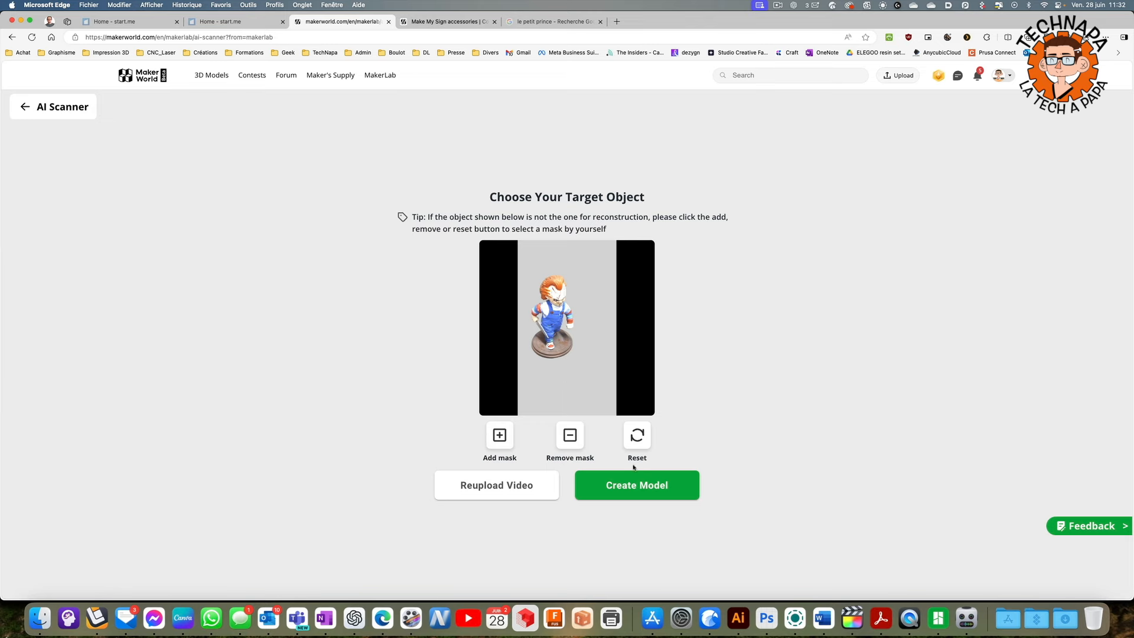
{"action": "left_click", "coordinate": [627, 491]}
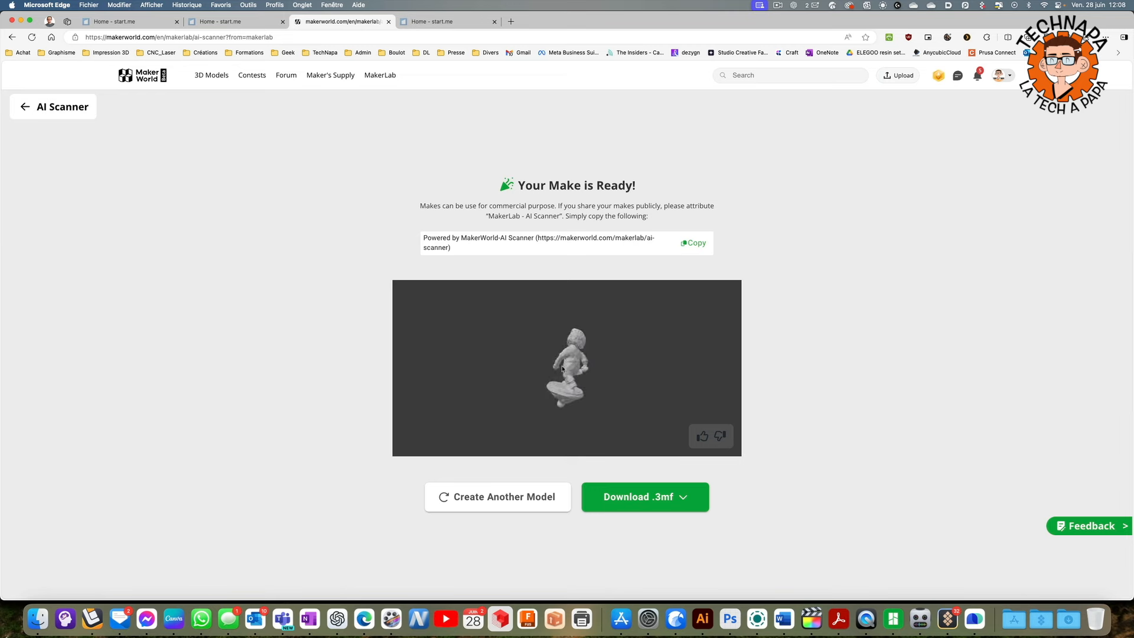
{"action": "left_click_drag", "start_coordinate": [594, 360], "coordinate": [539, 365]}
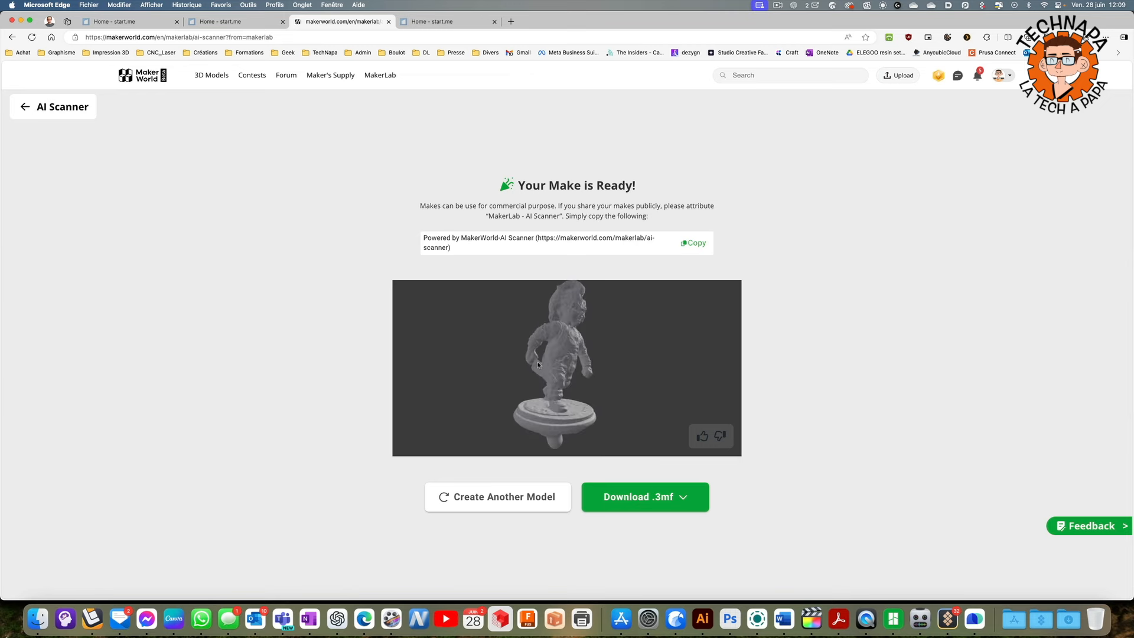